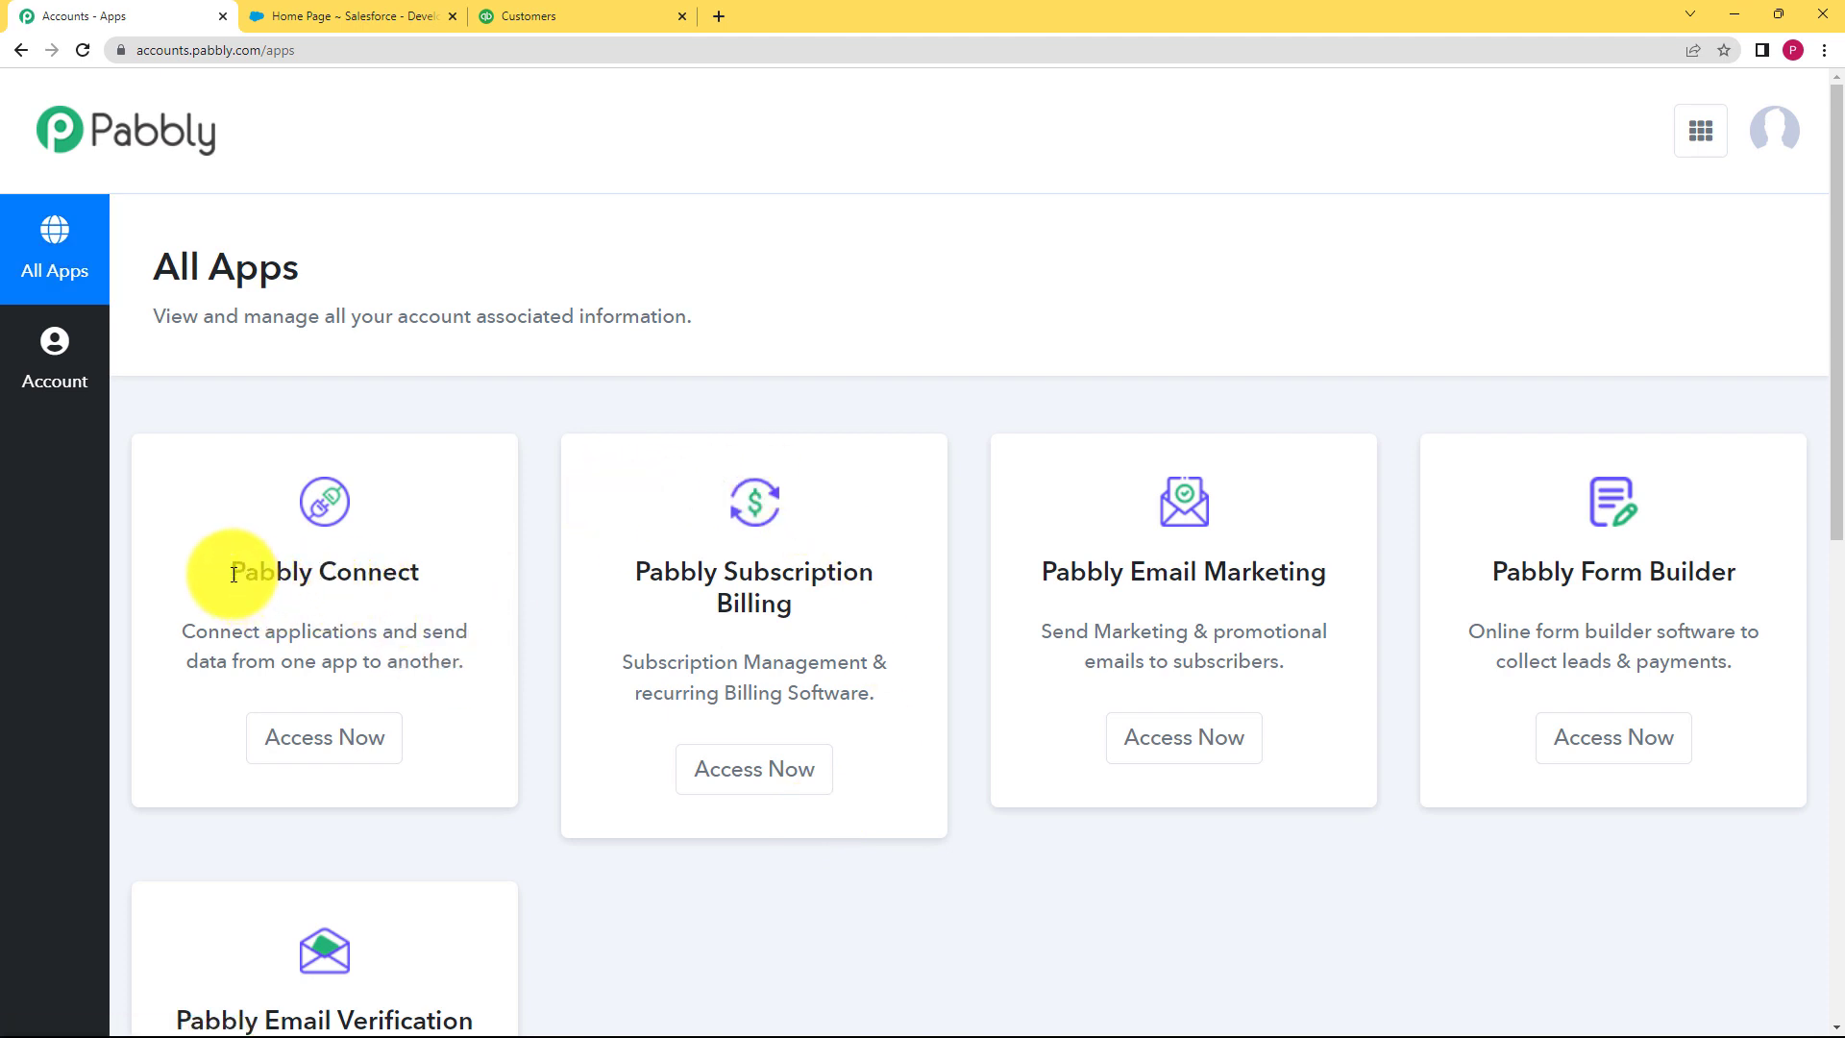
# Step: Create a Pabbly Connect workflow named 'Create Invoice in Quickbooks fhen an opportunity is changed in Salesforce'
pyautogui.moveTo(229, 573); pyautogui.dragTo(438, 590)
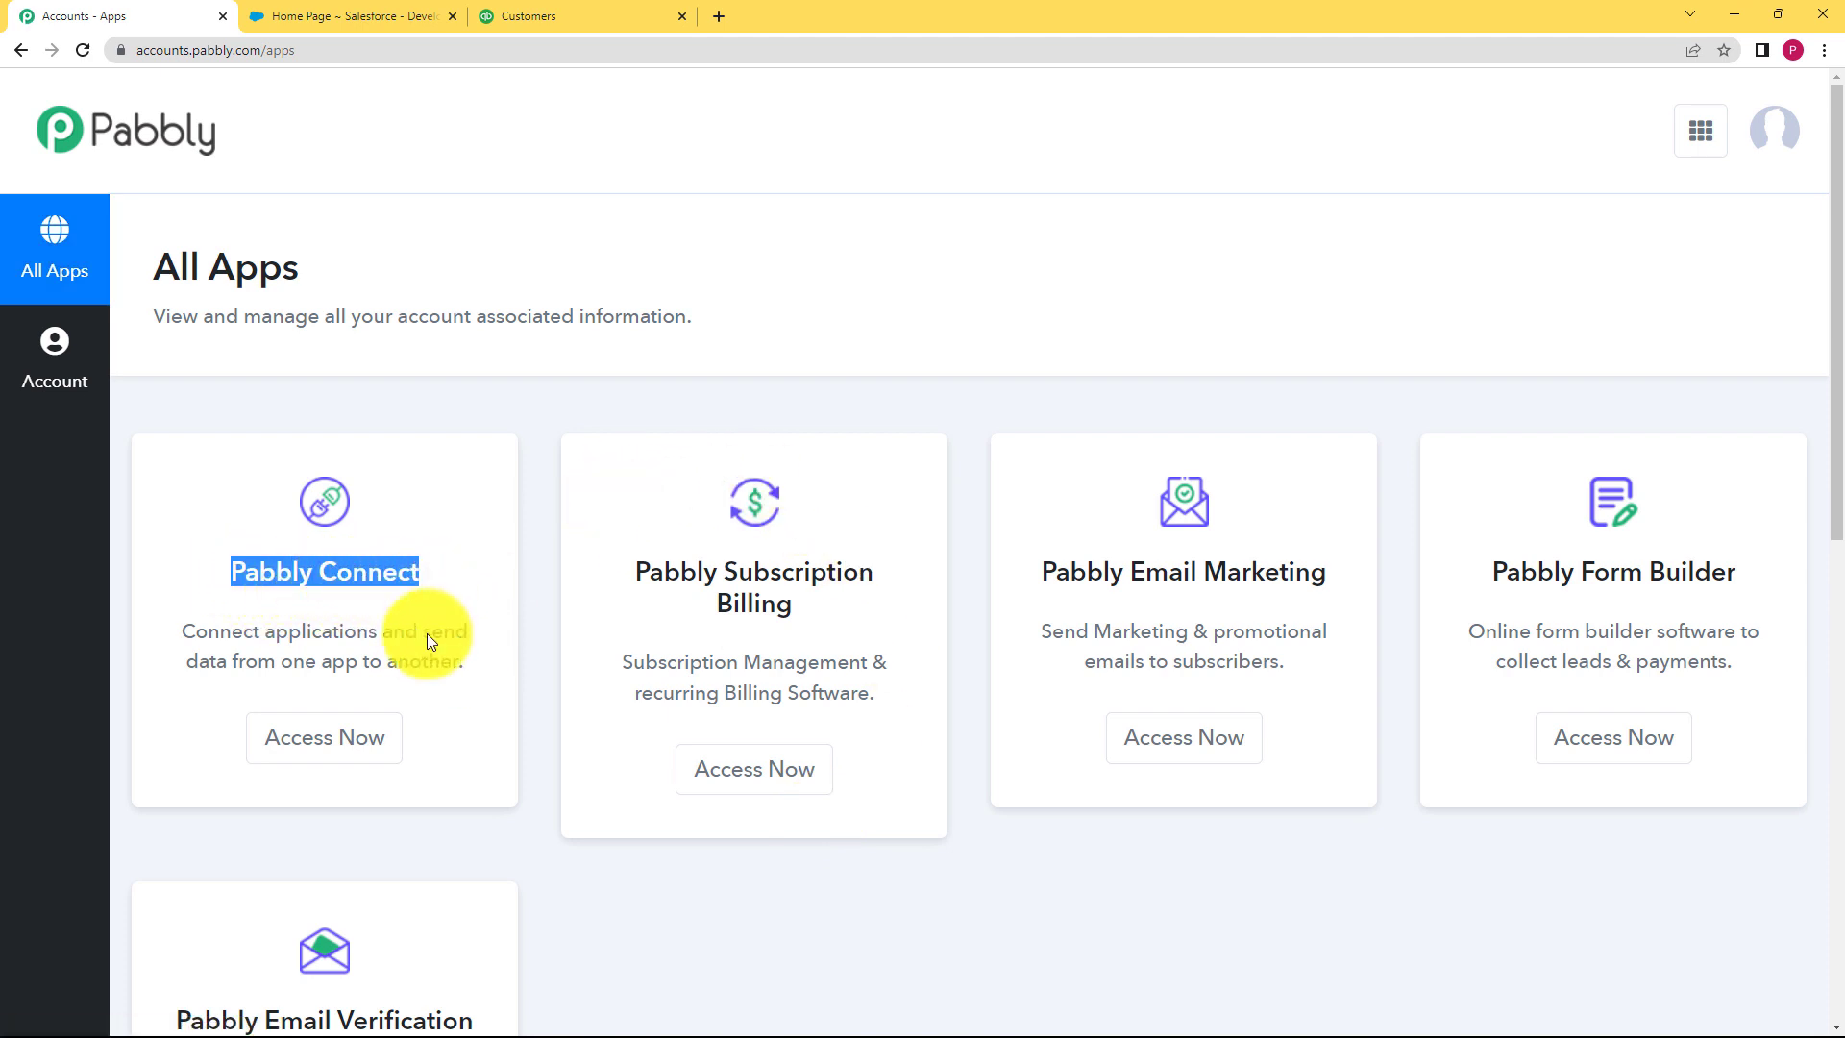
pyautogui.click(363, 764)
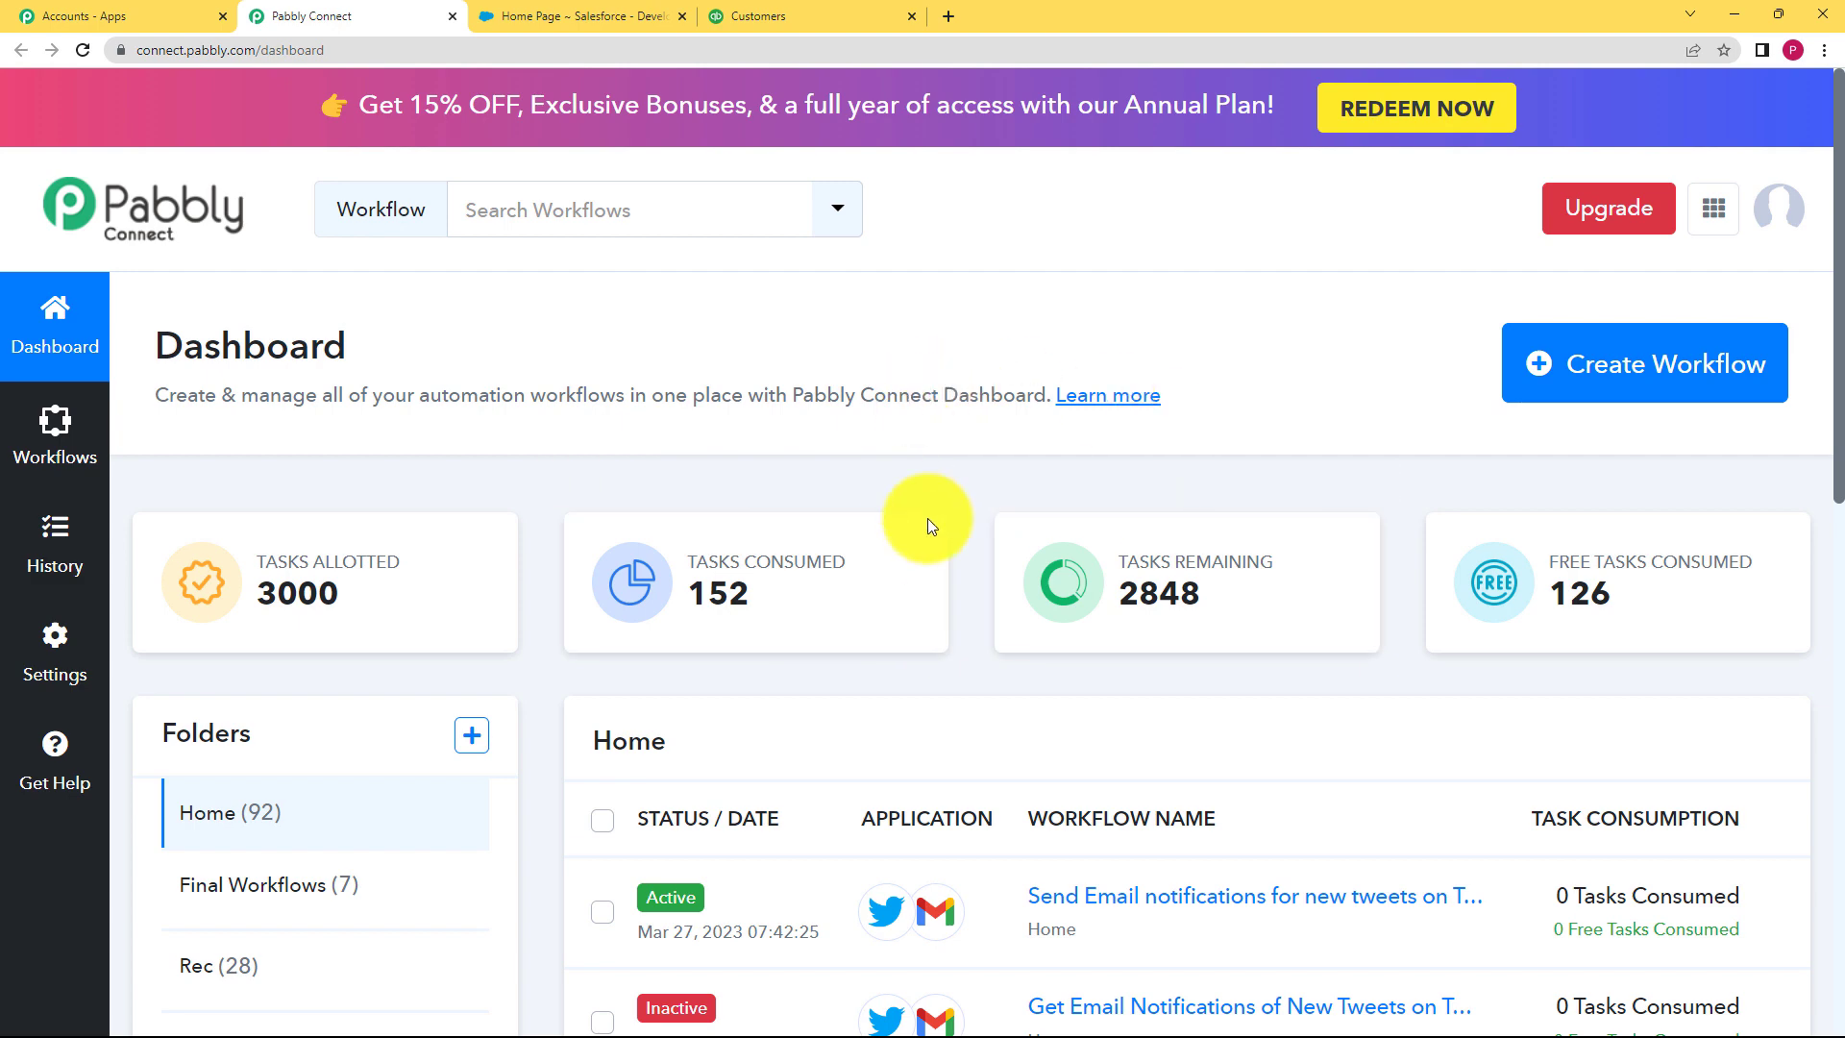
pyautogui.click(1596, 377)
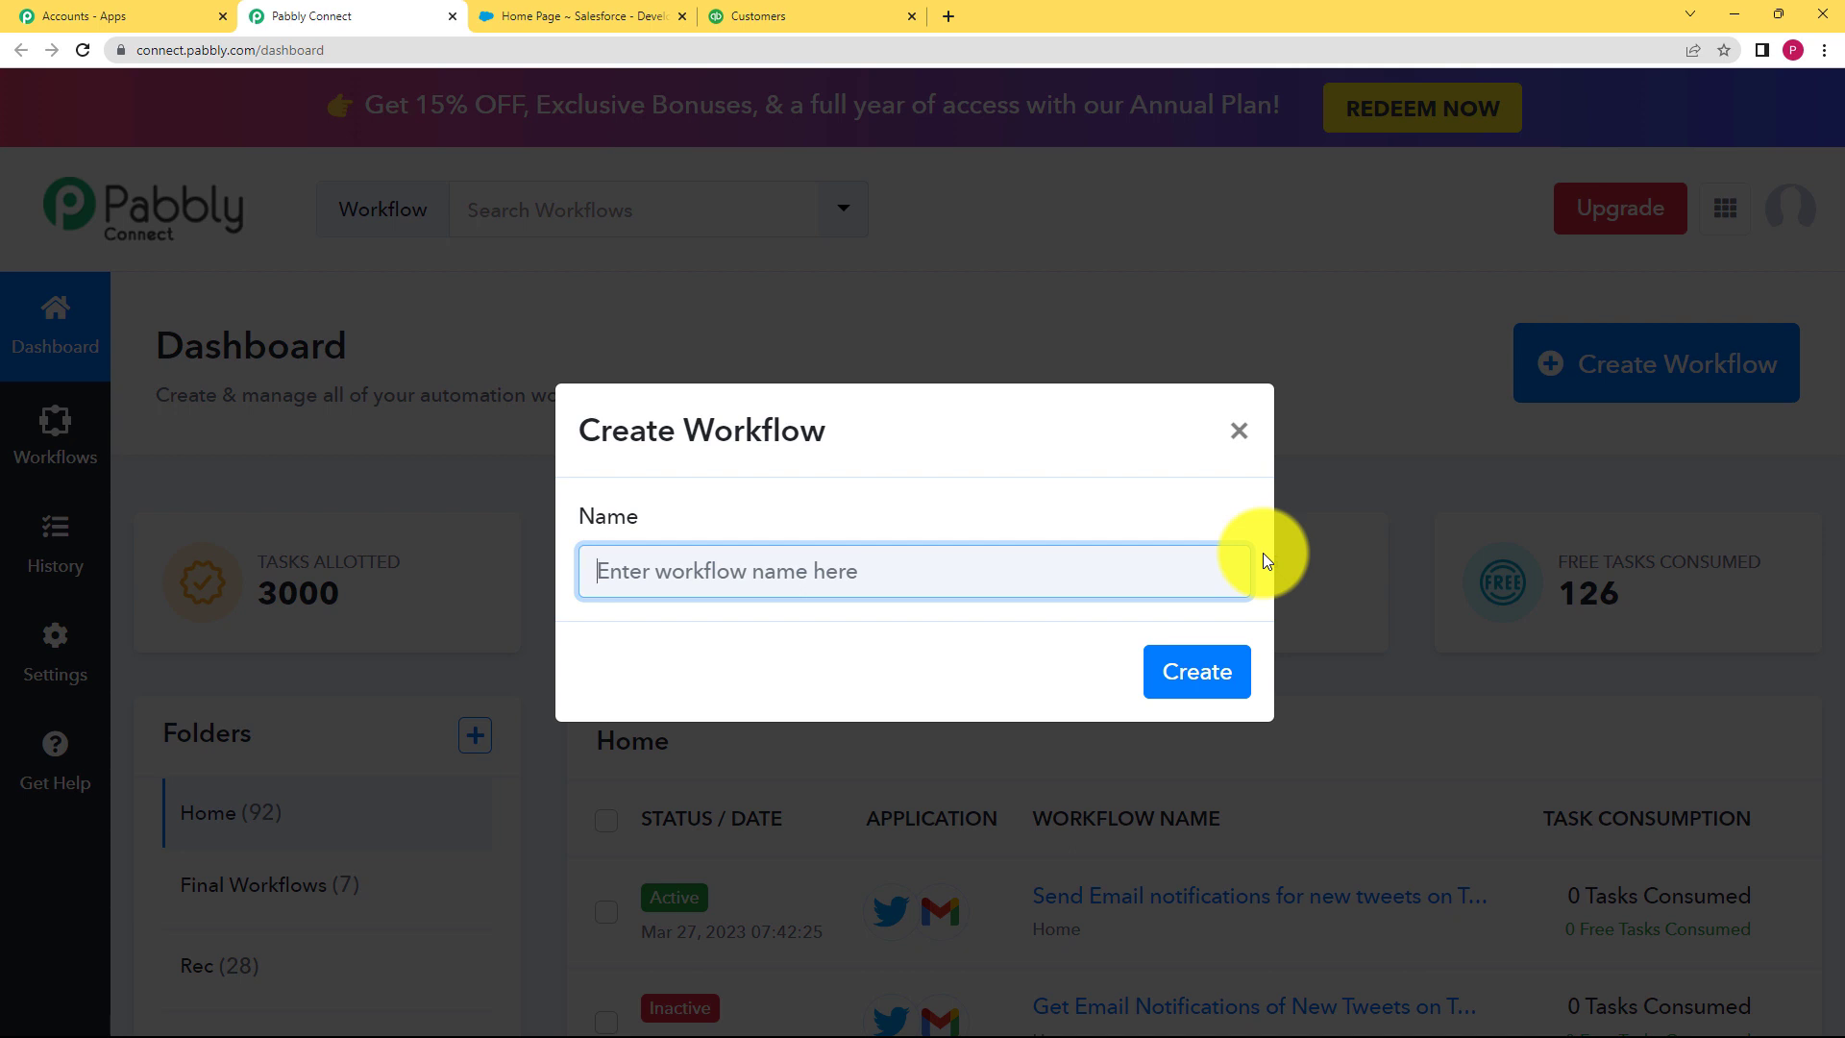
pyautogui.write('C')
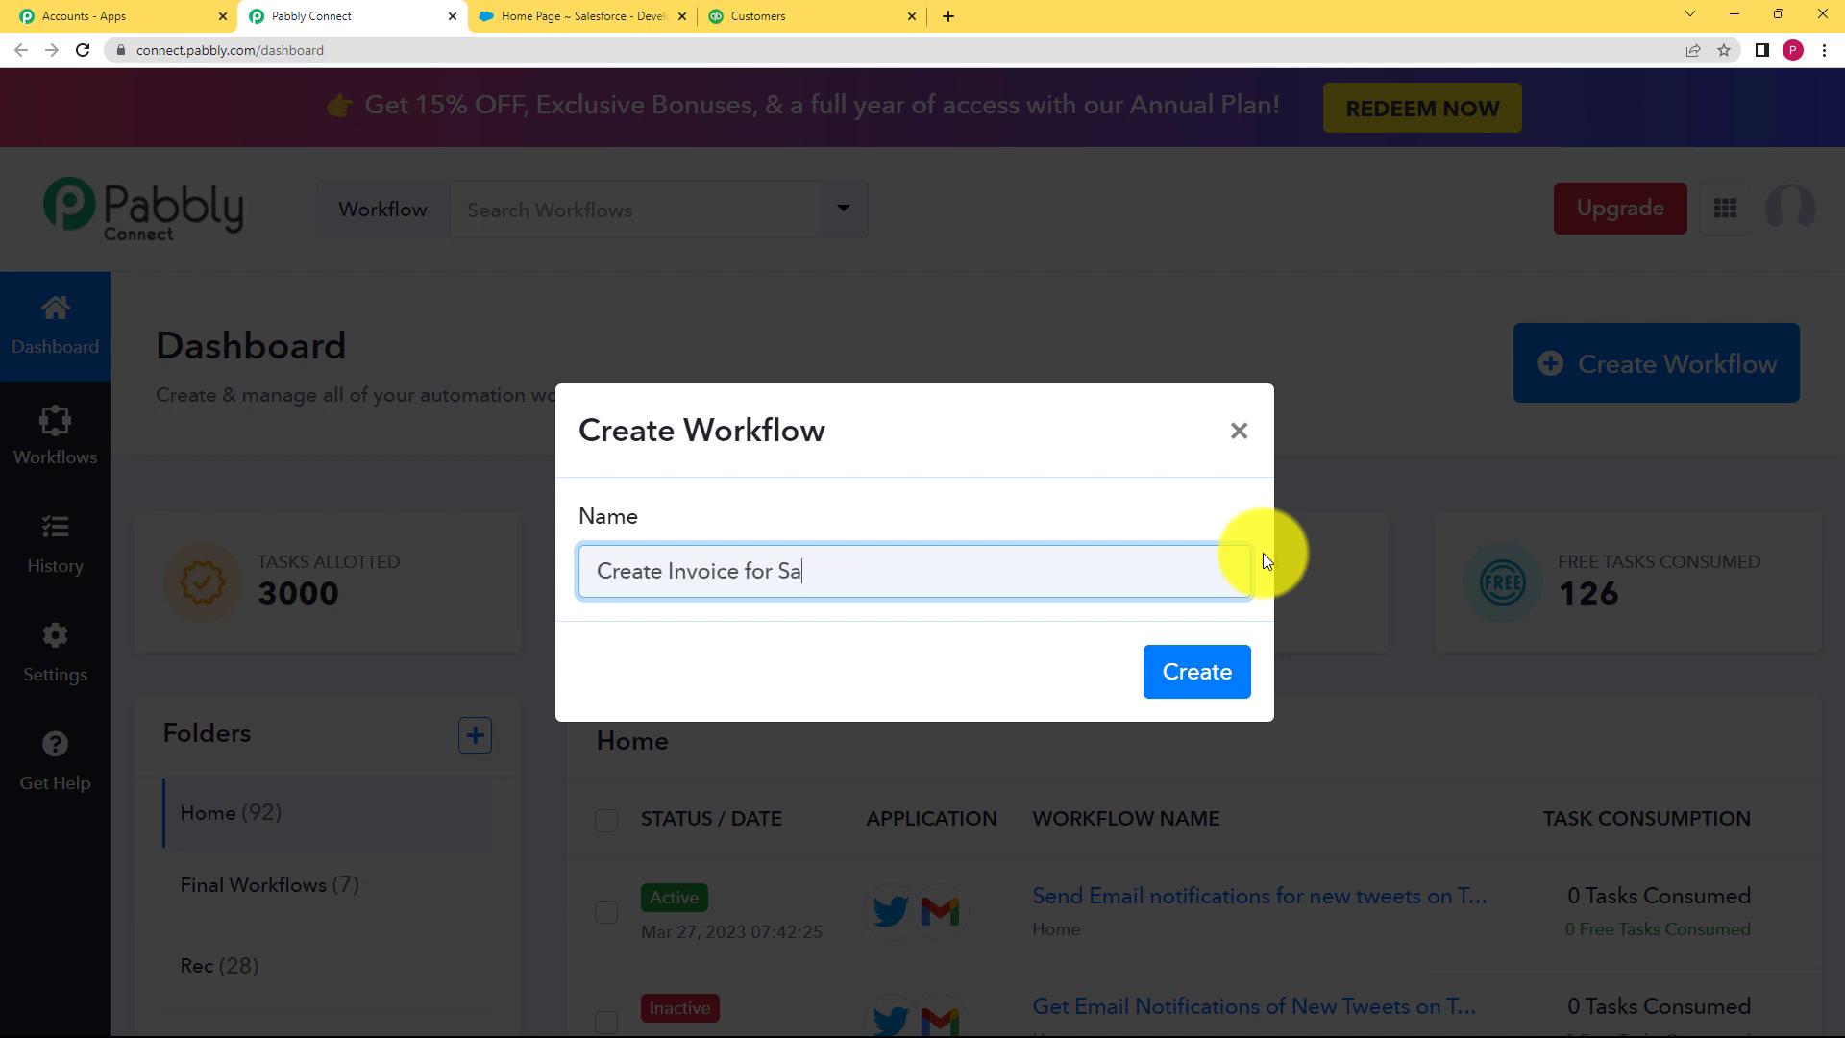
pyautogui.write('reate Invoice in Quickbooks f')
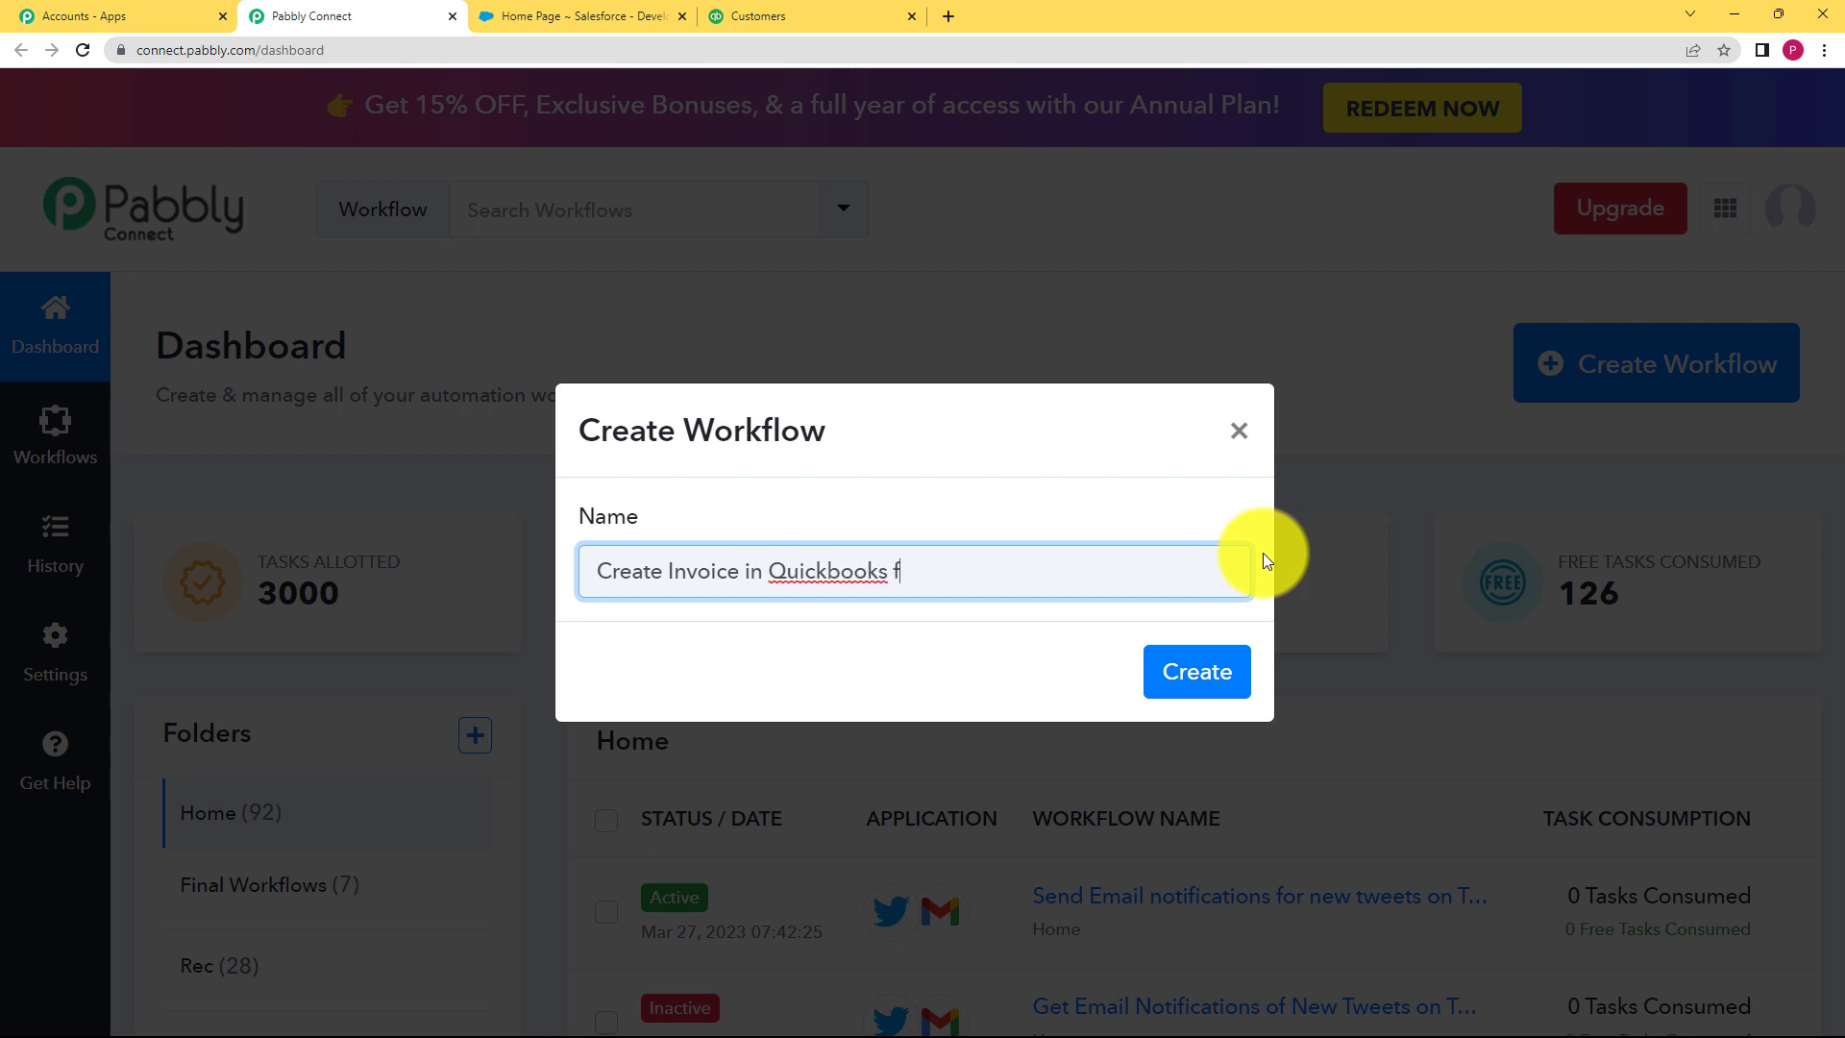
pyautogui.press('BackSpace')
pyautogui.write('when an opportunity is changed in')
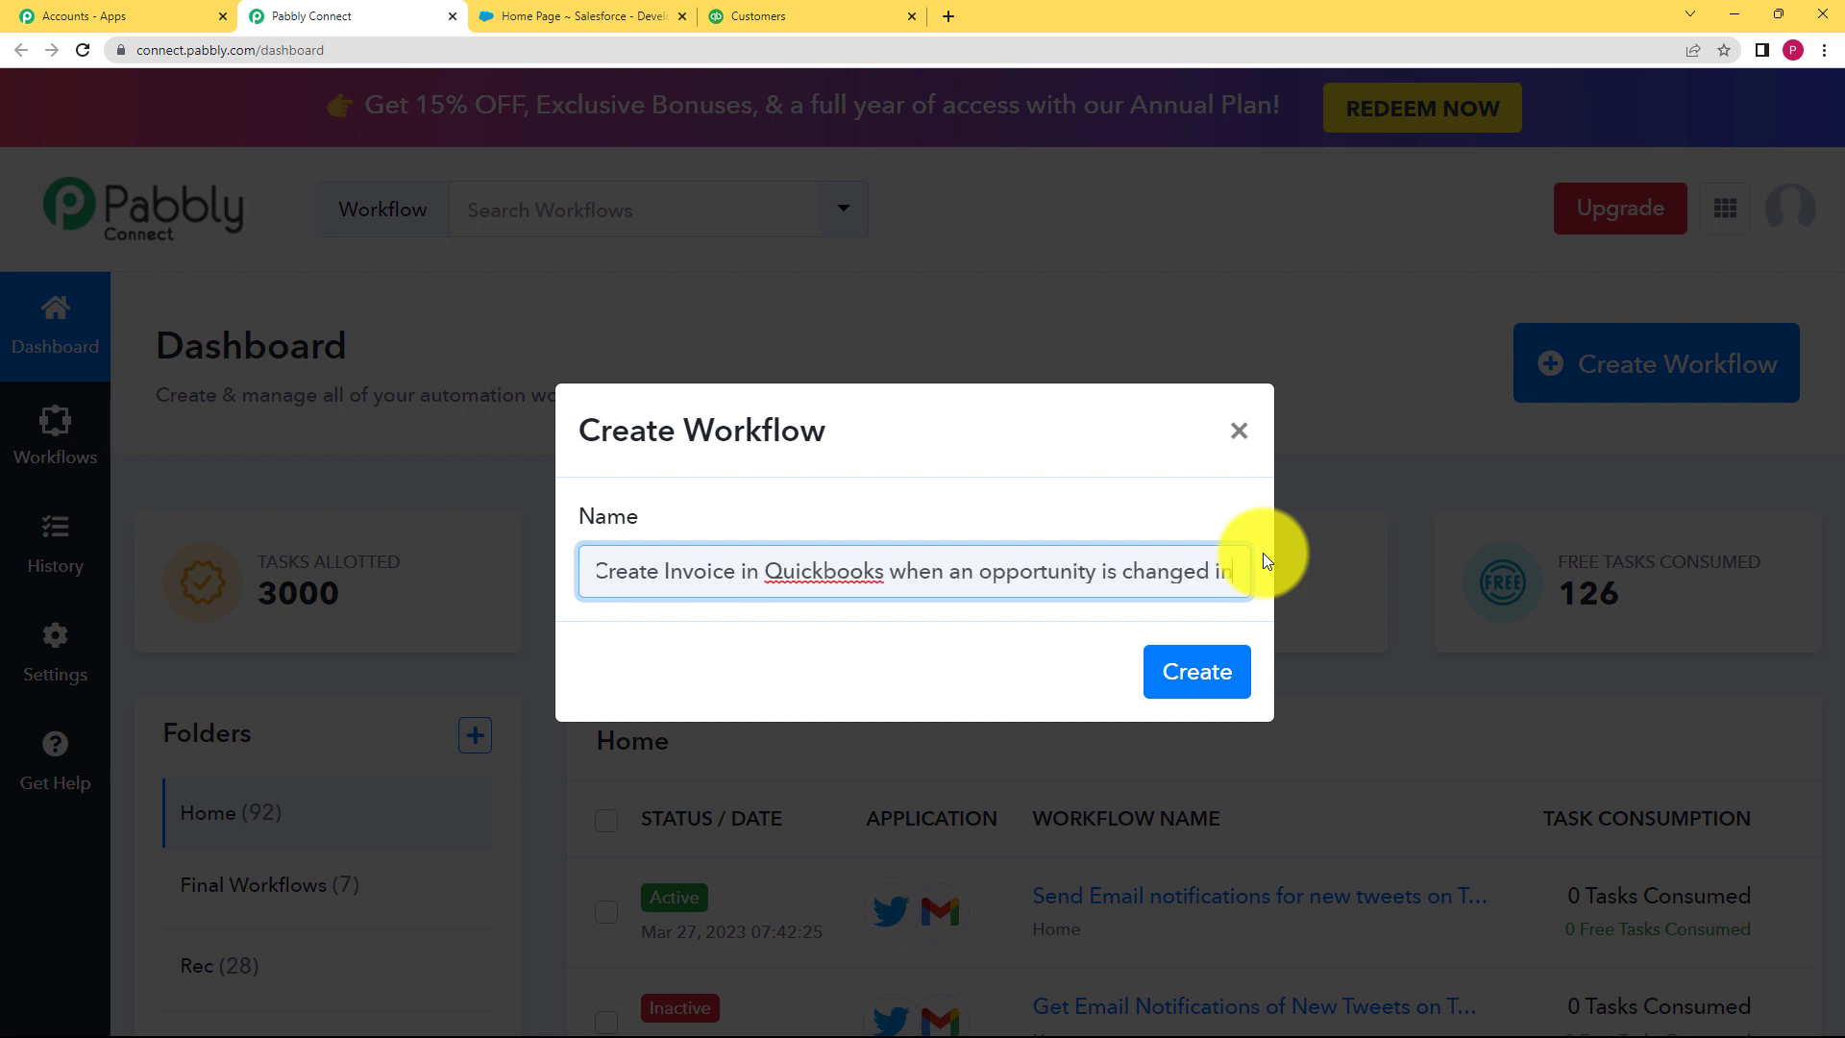
pyautogui.write(' Salesforce')
pyautogui.click(1209, 672)
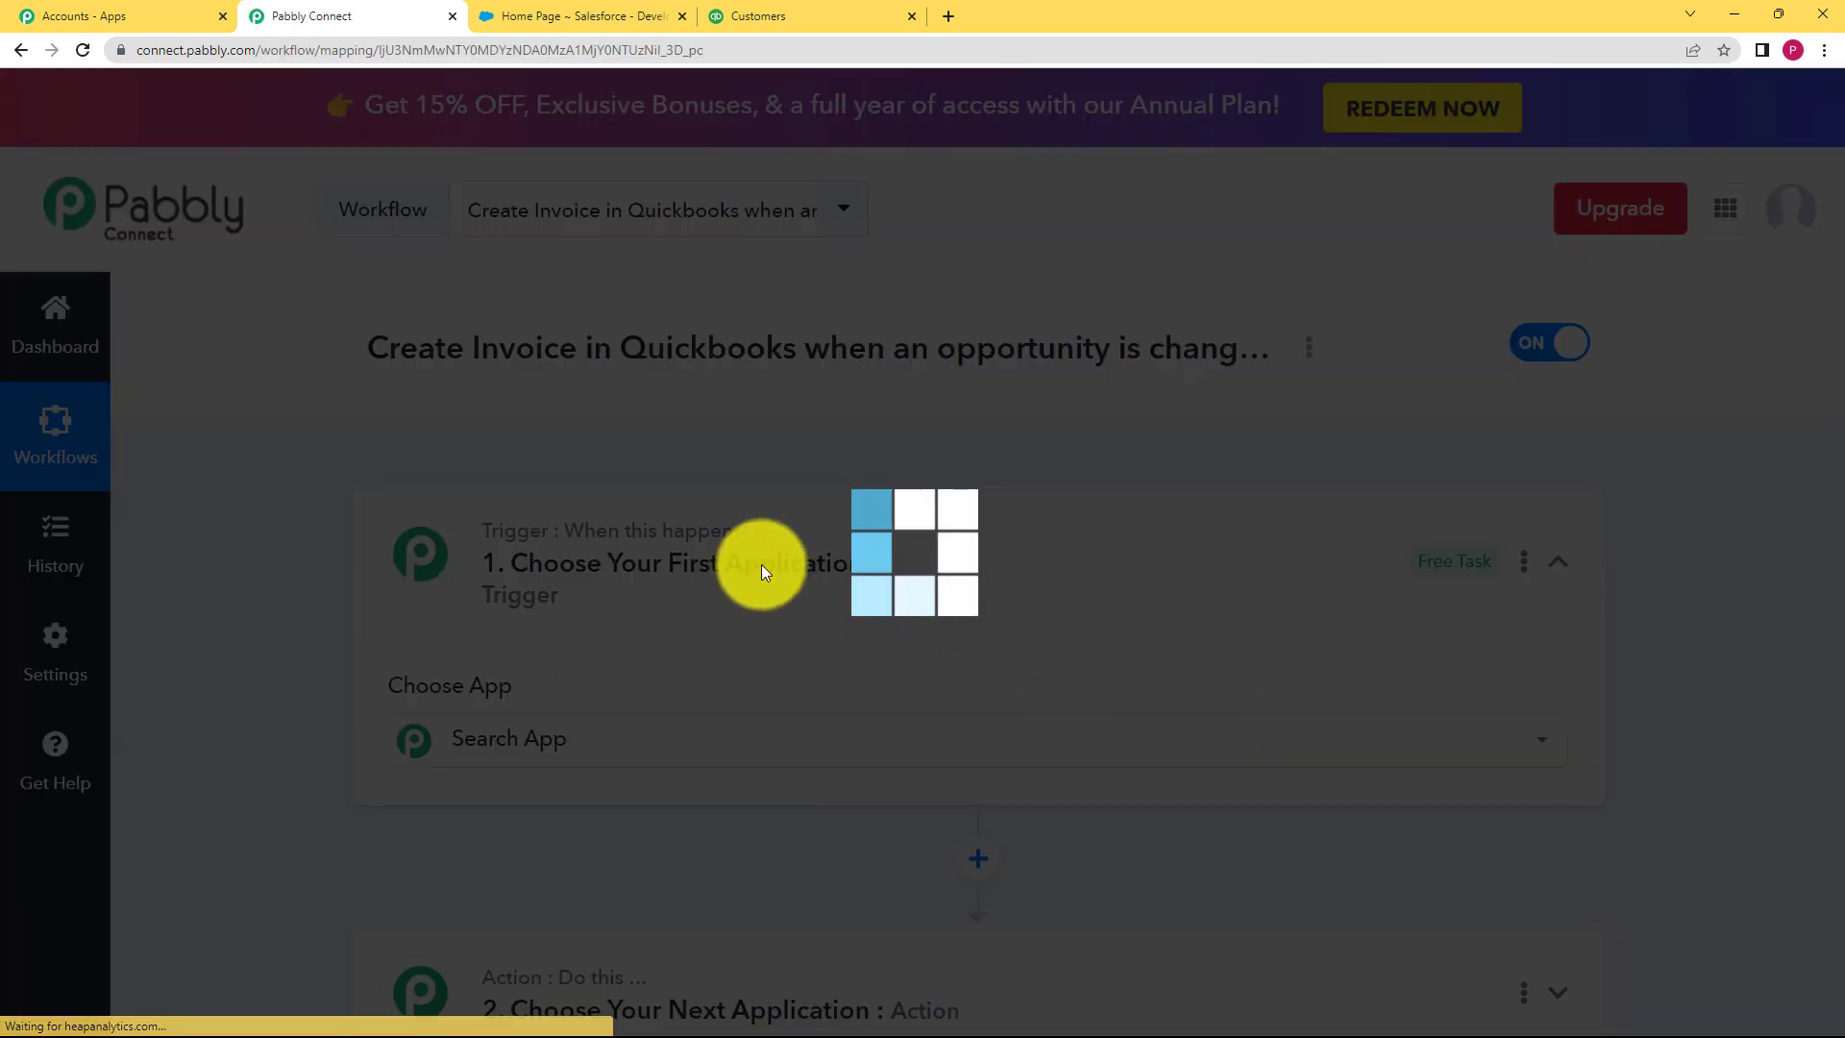
# Step: Check the new workflow's empty trigger step and glance at the Salesforce tab
pyautogui.click(824, 556)
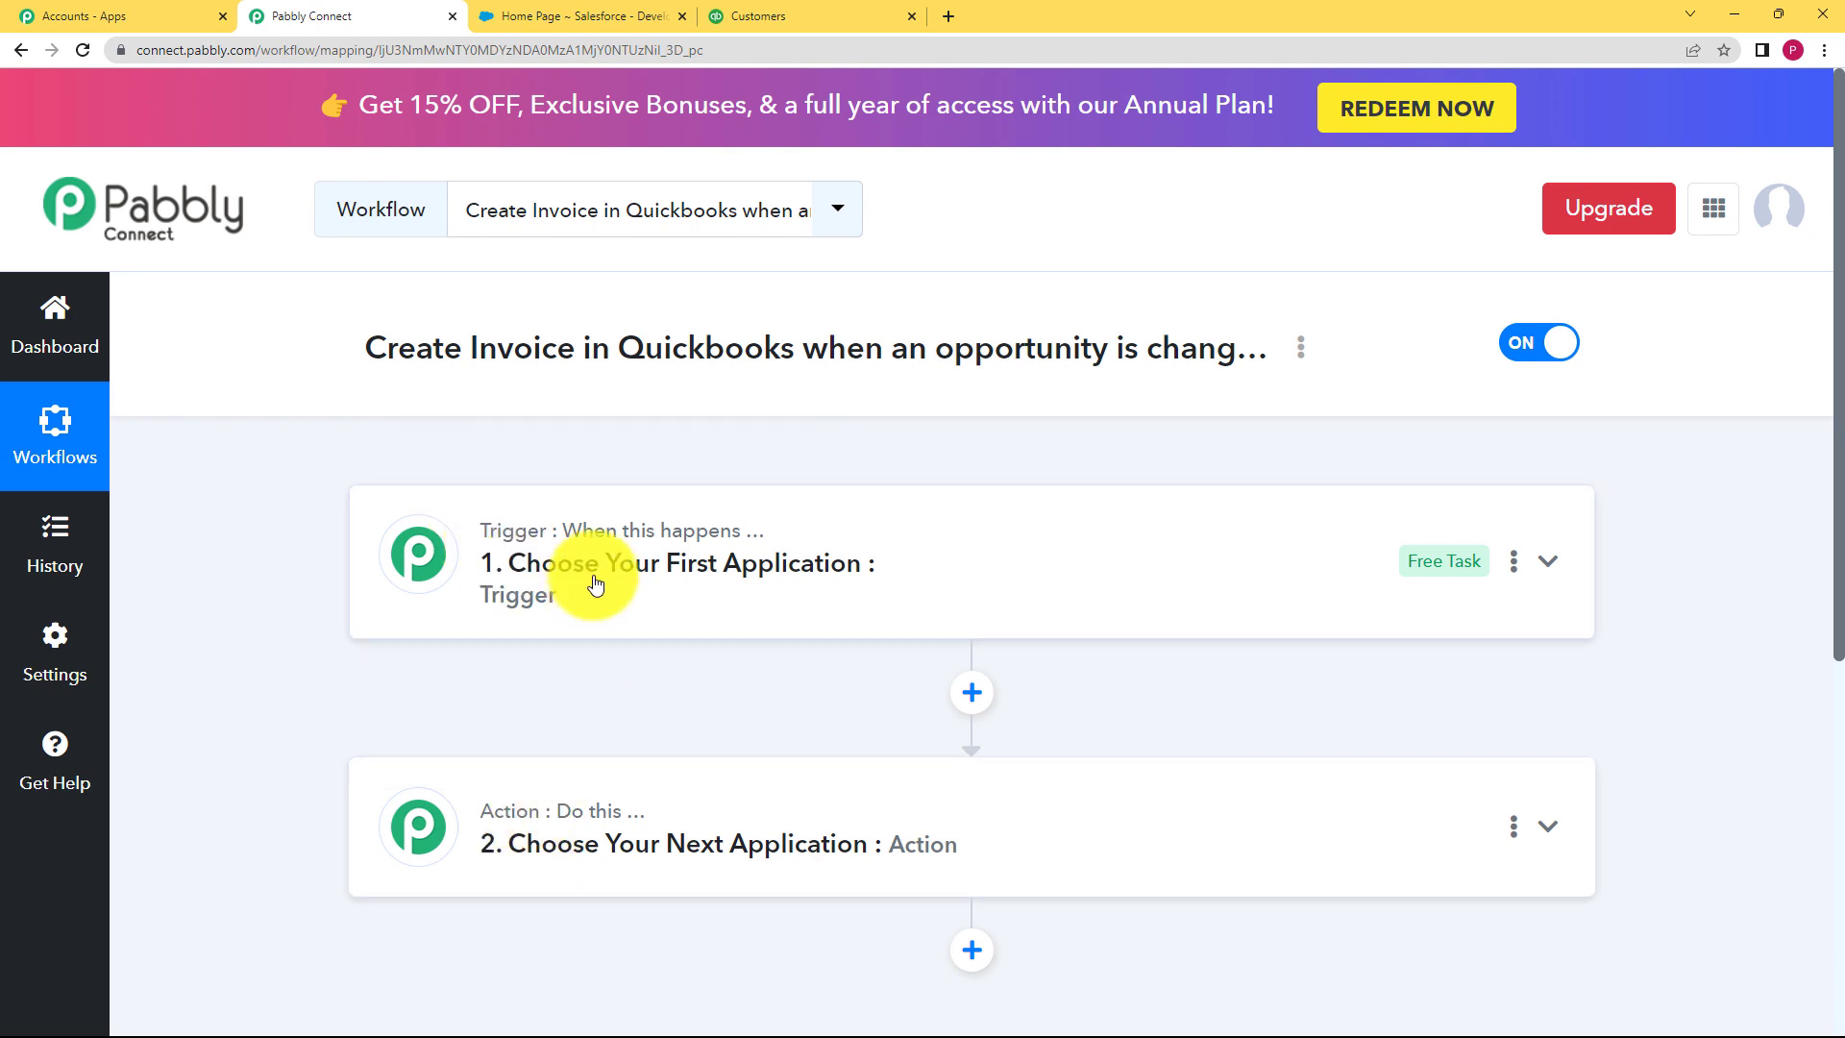
pyautogui.click(672, 529)
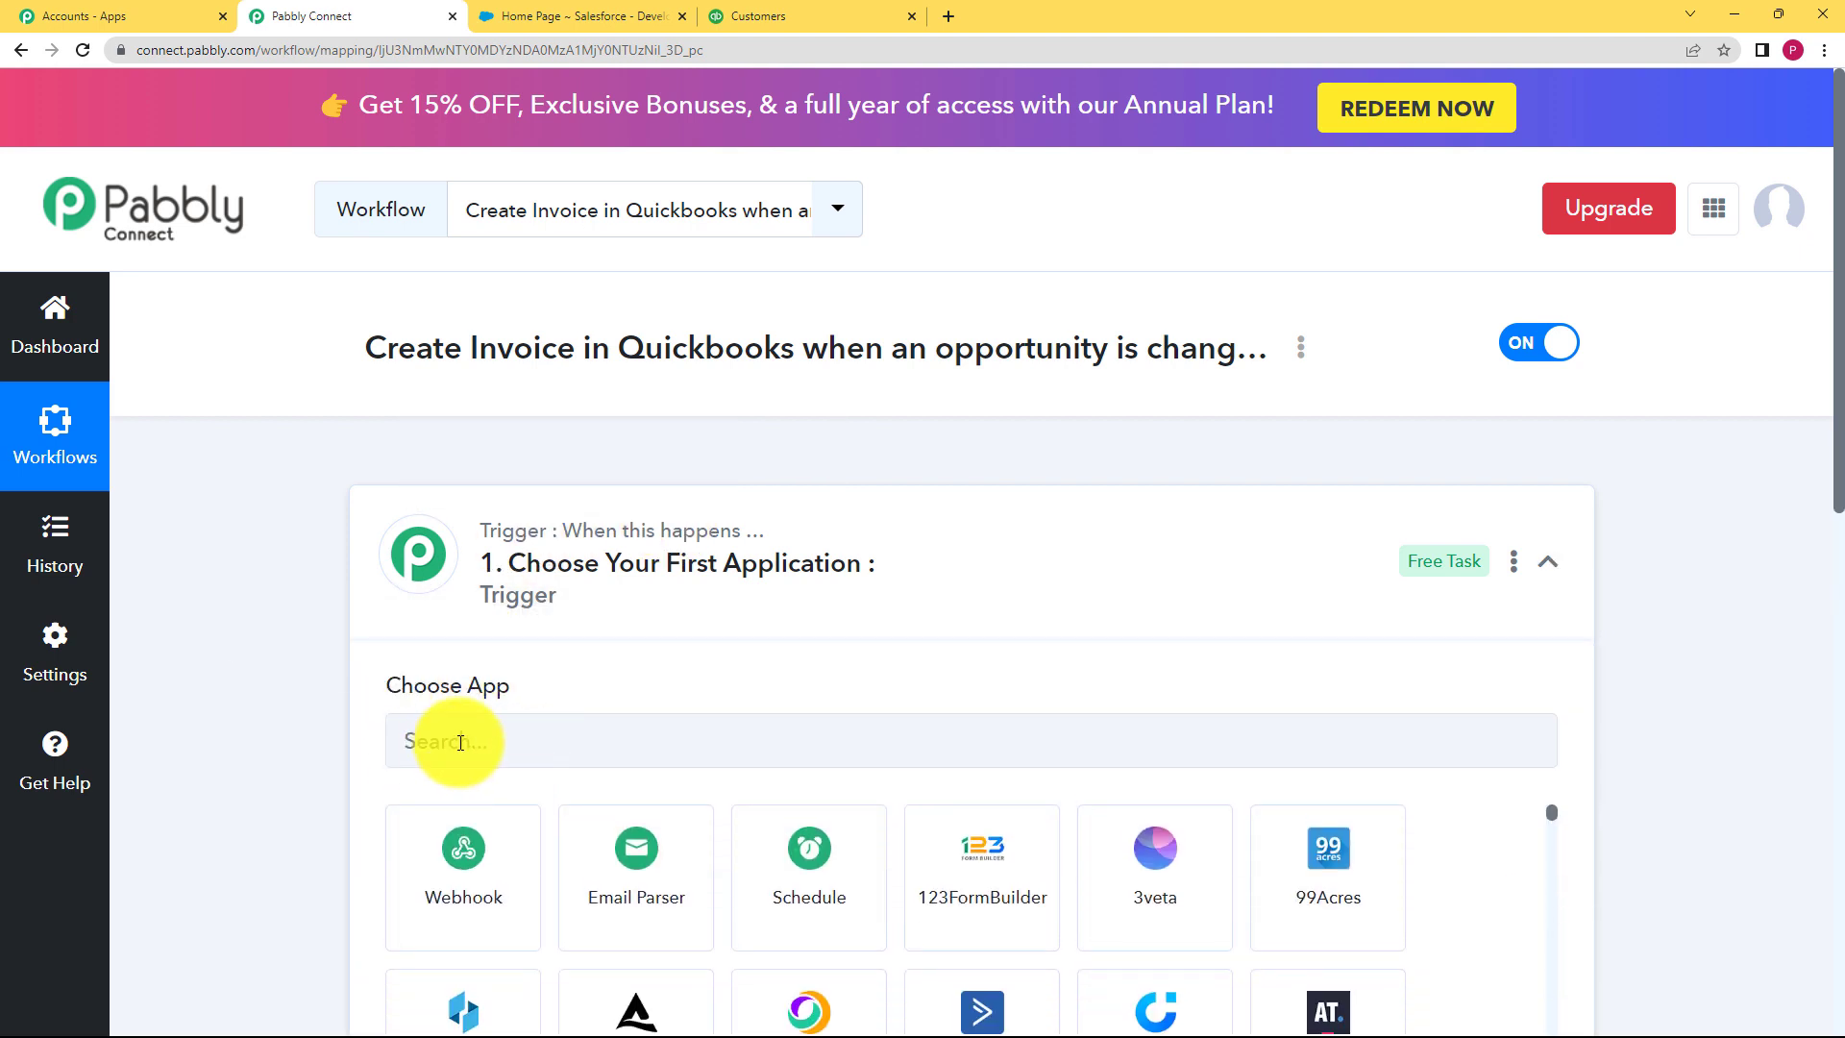
pyautogui.click(557, 562)
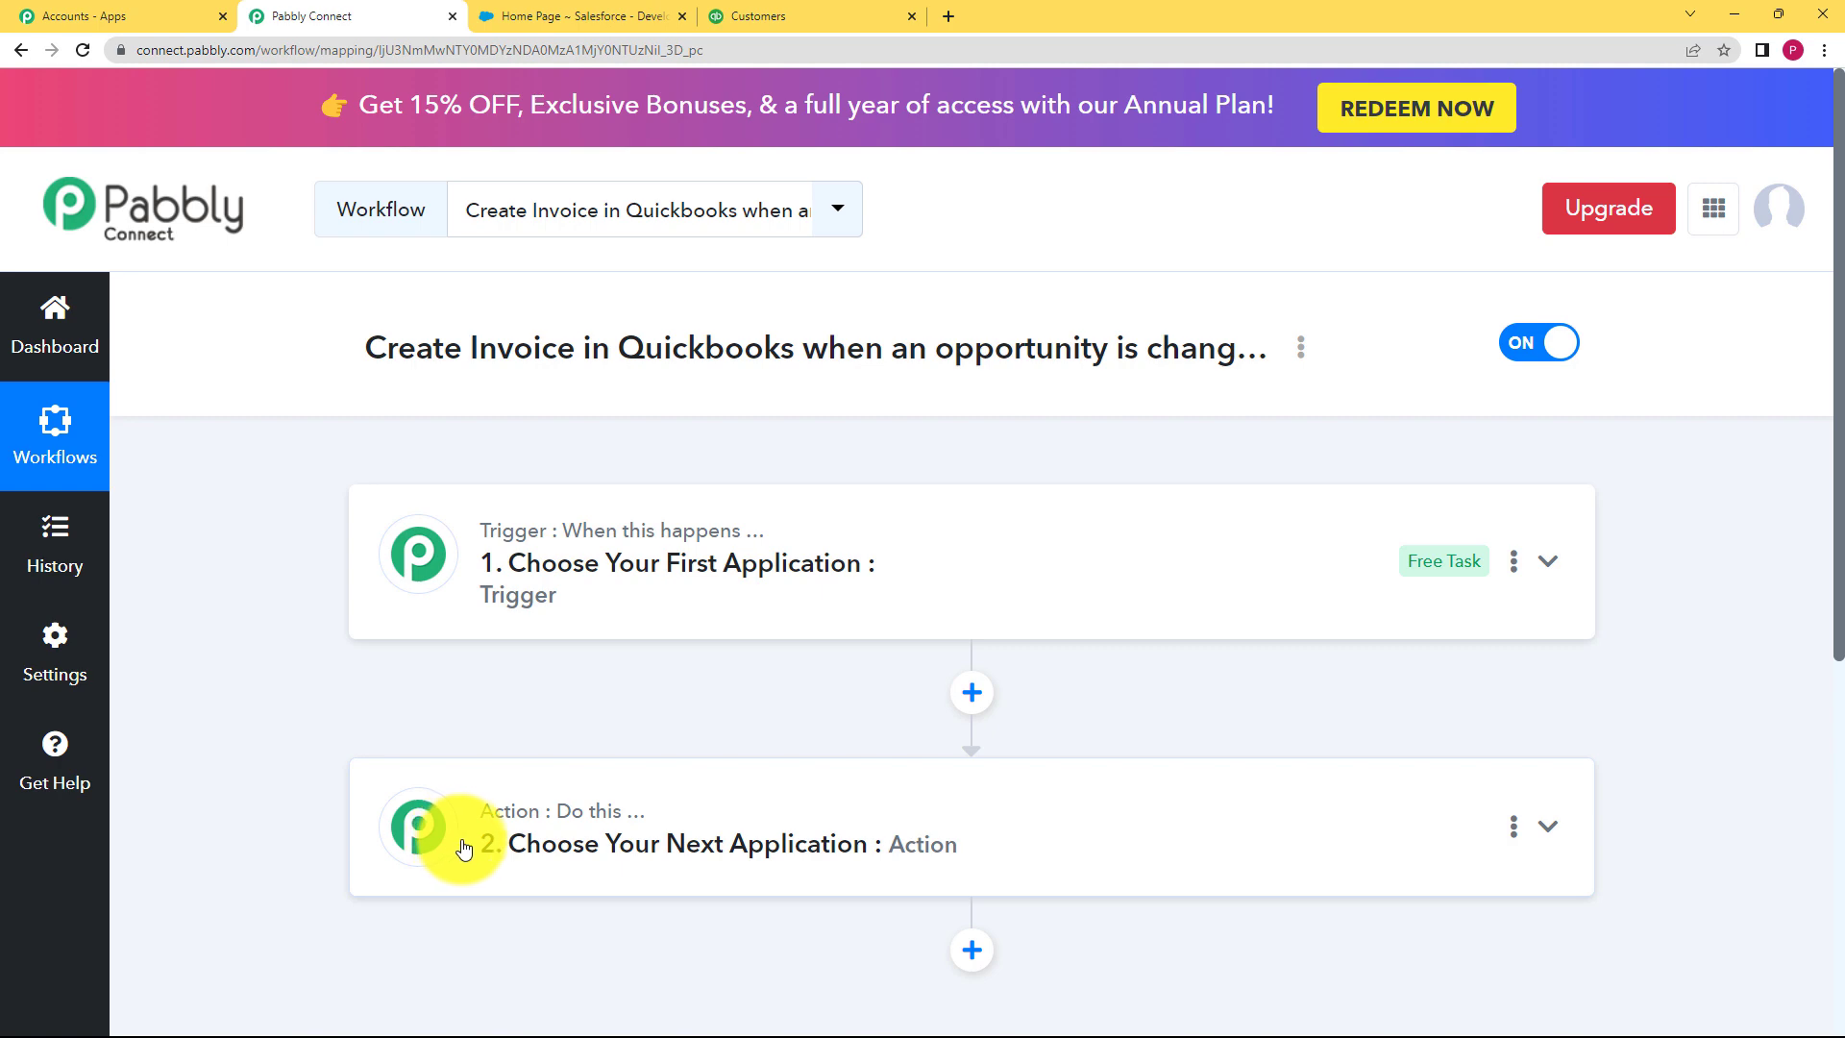
pyautogui.moveTo(591, 829)
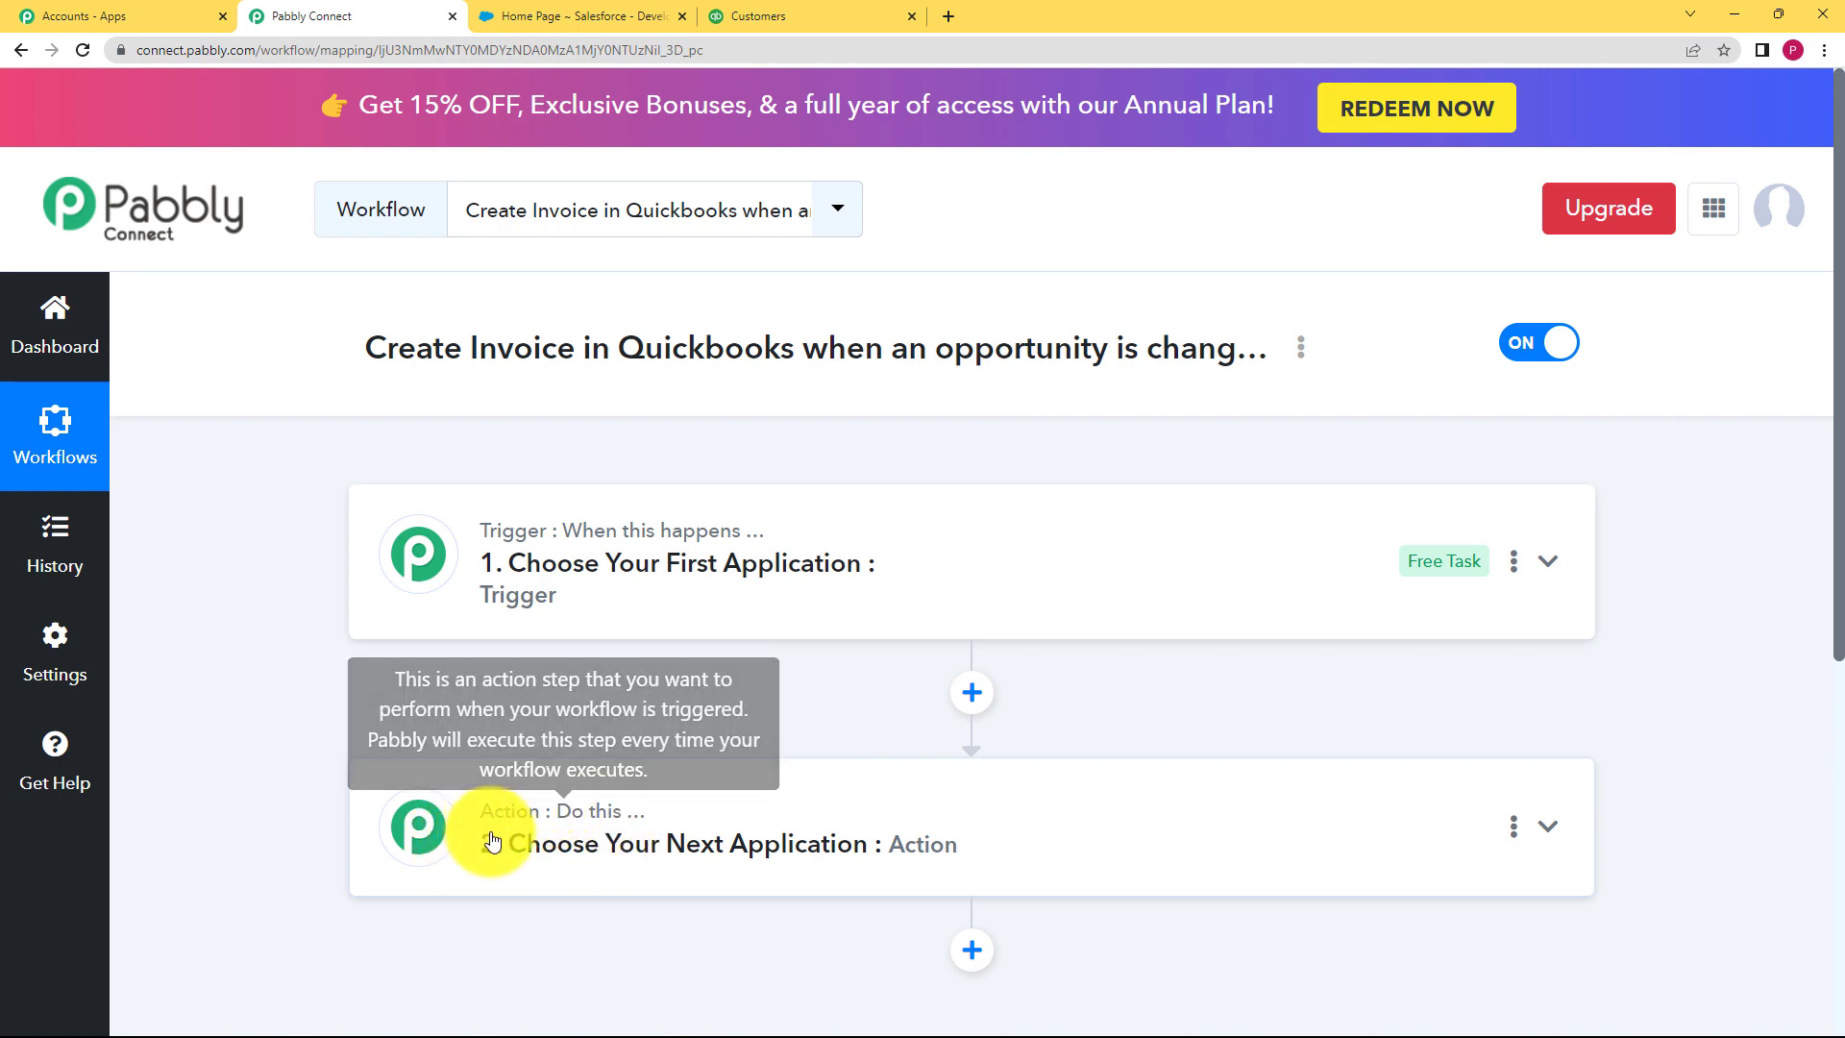
pyautogui.click(584, 16)
pyautogui.click(322, 16)
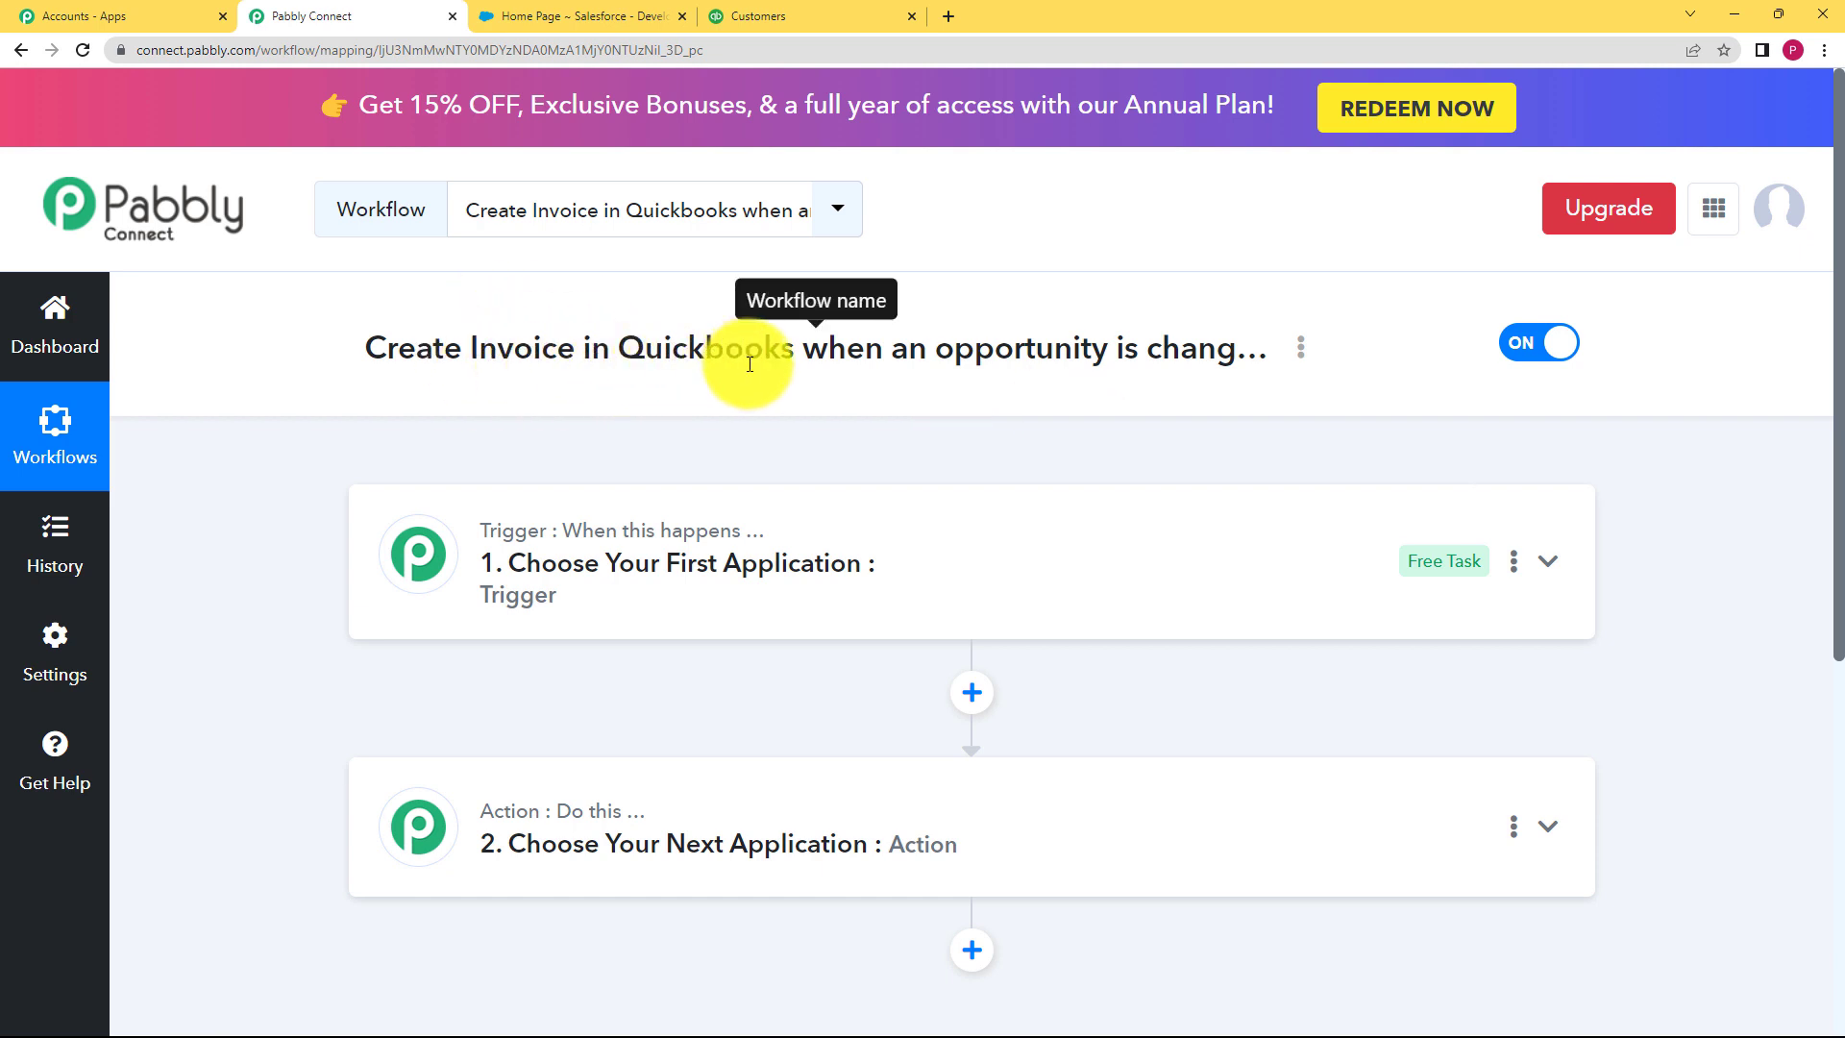
# Step: Start a new opportunity from Salesforce's Opportunities home page
pyautogui.click(581, 16)
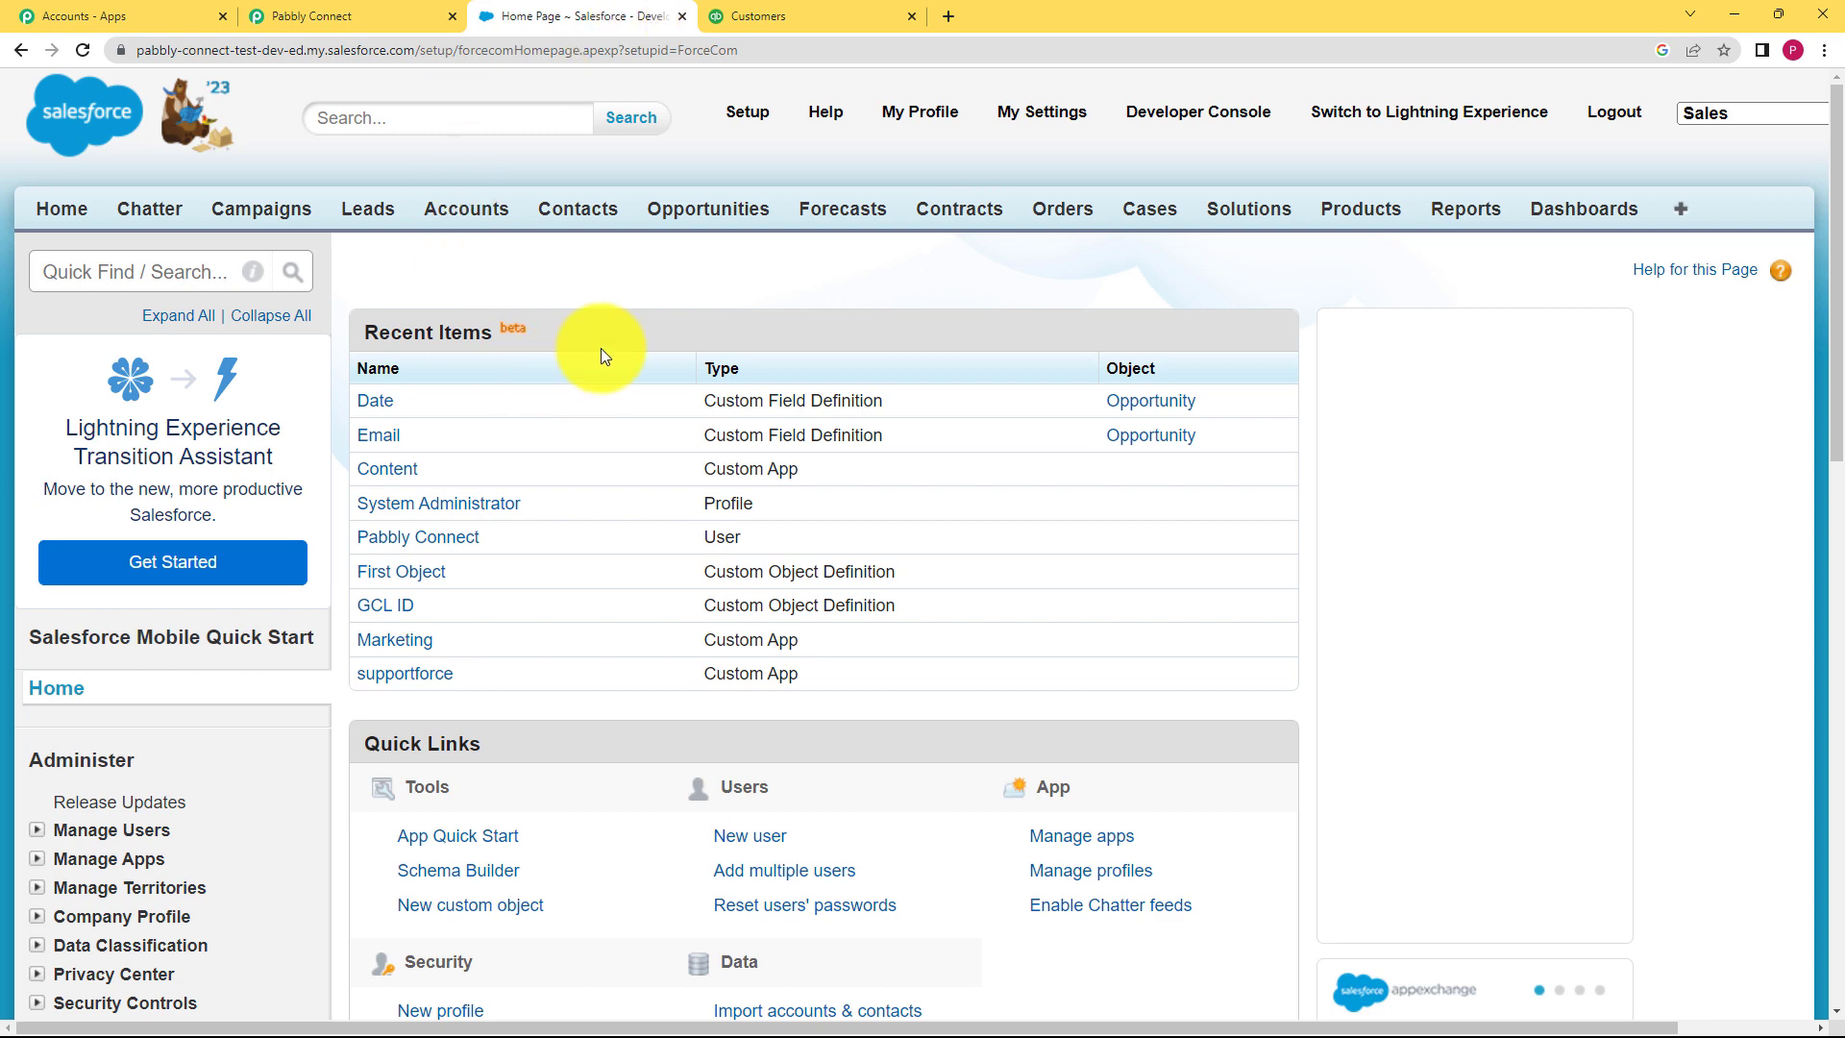
pyautogui.click(677, 222)
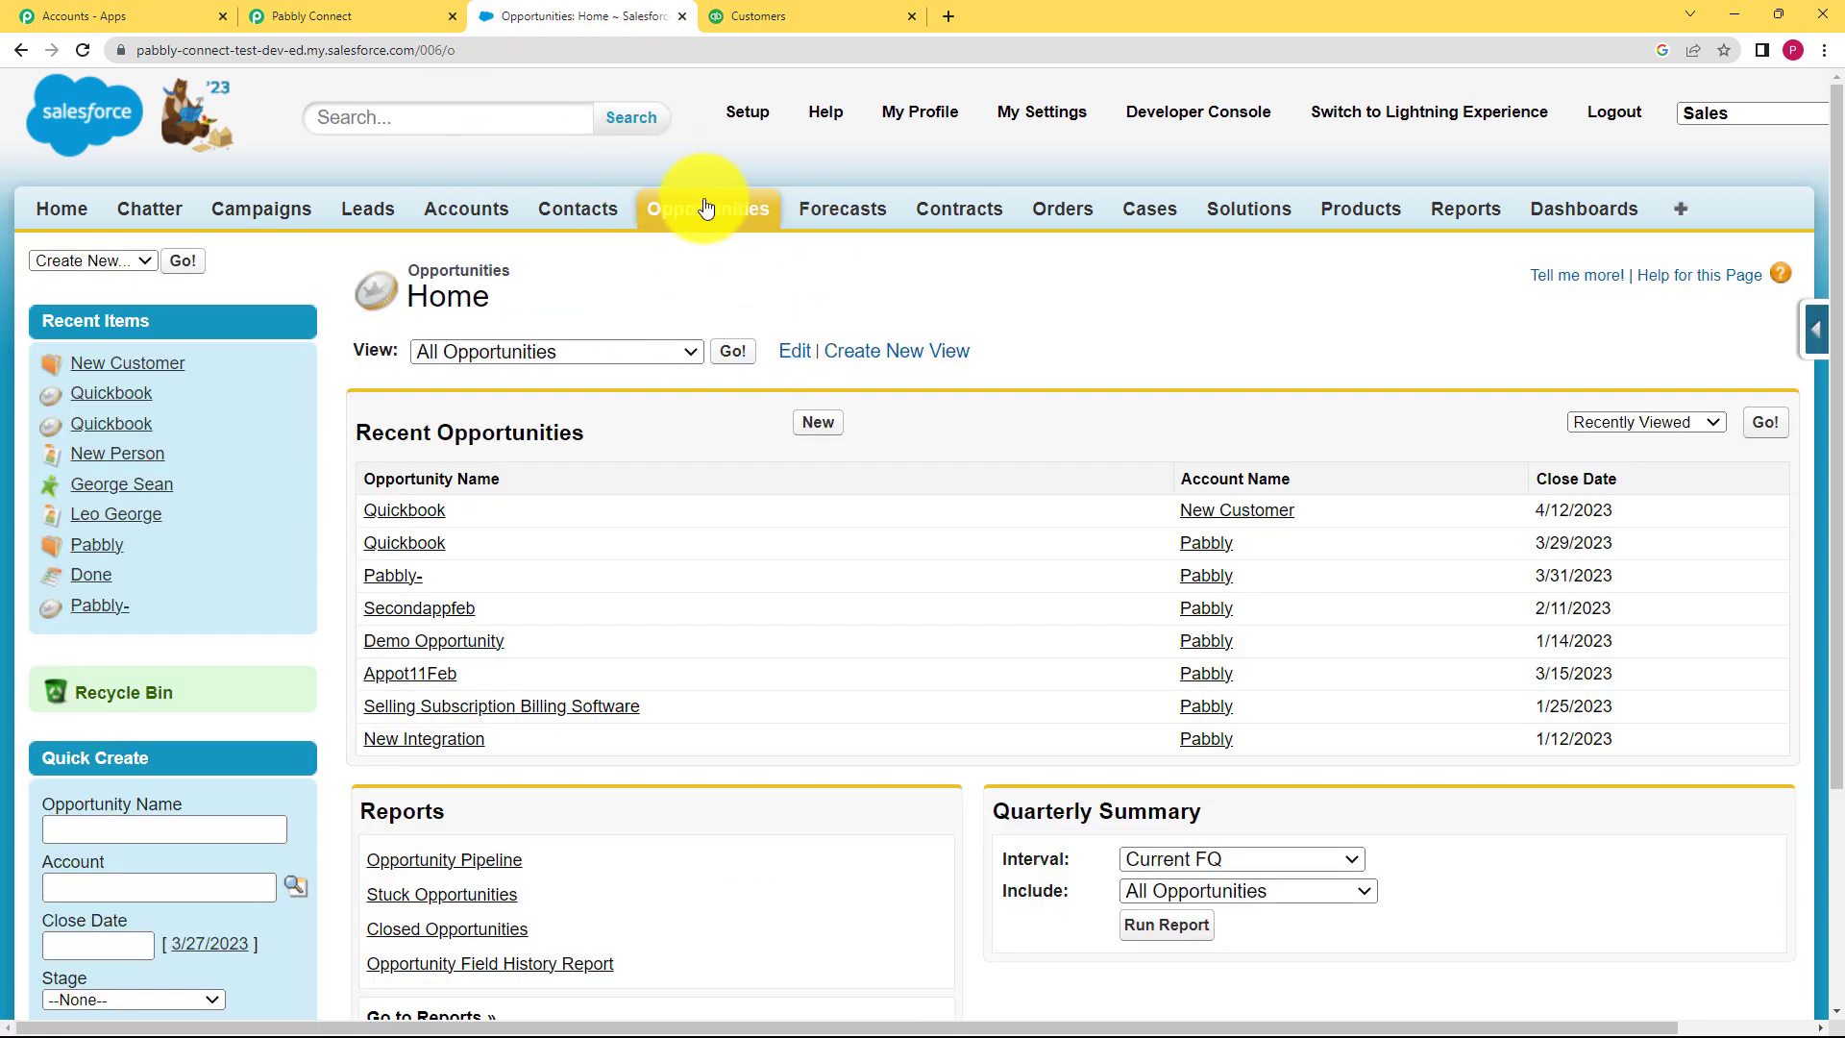
pyautogui.click(828, 426)
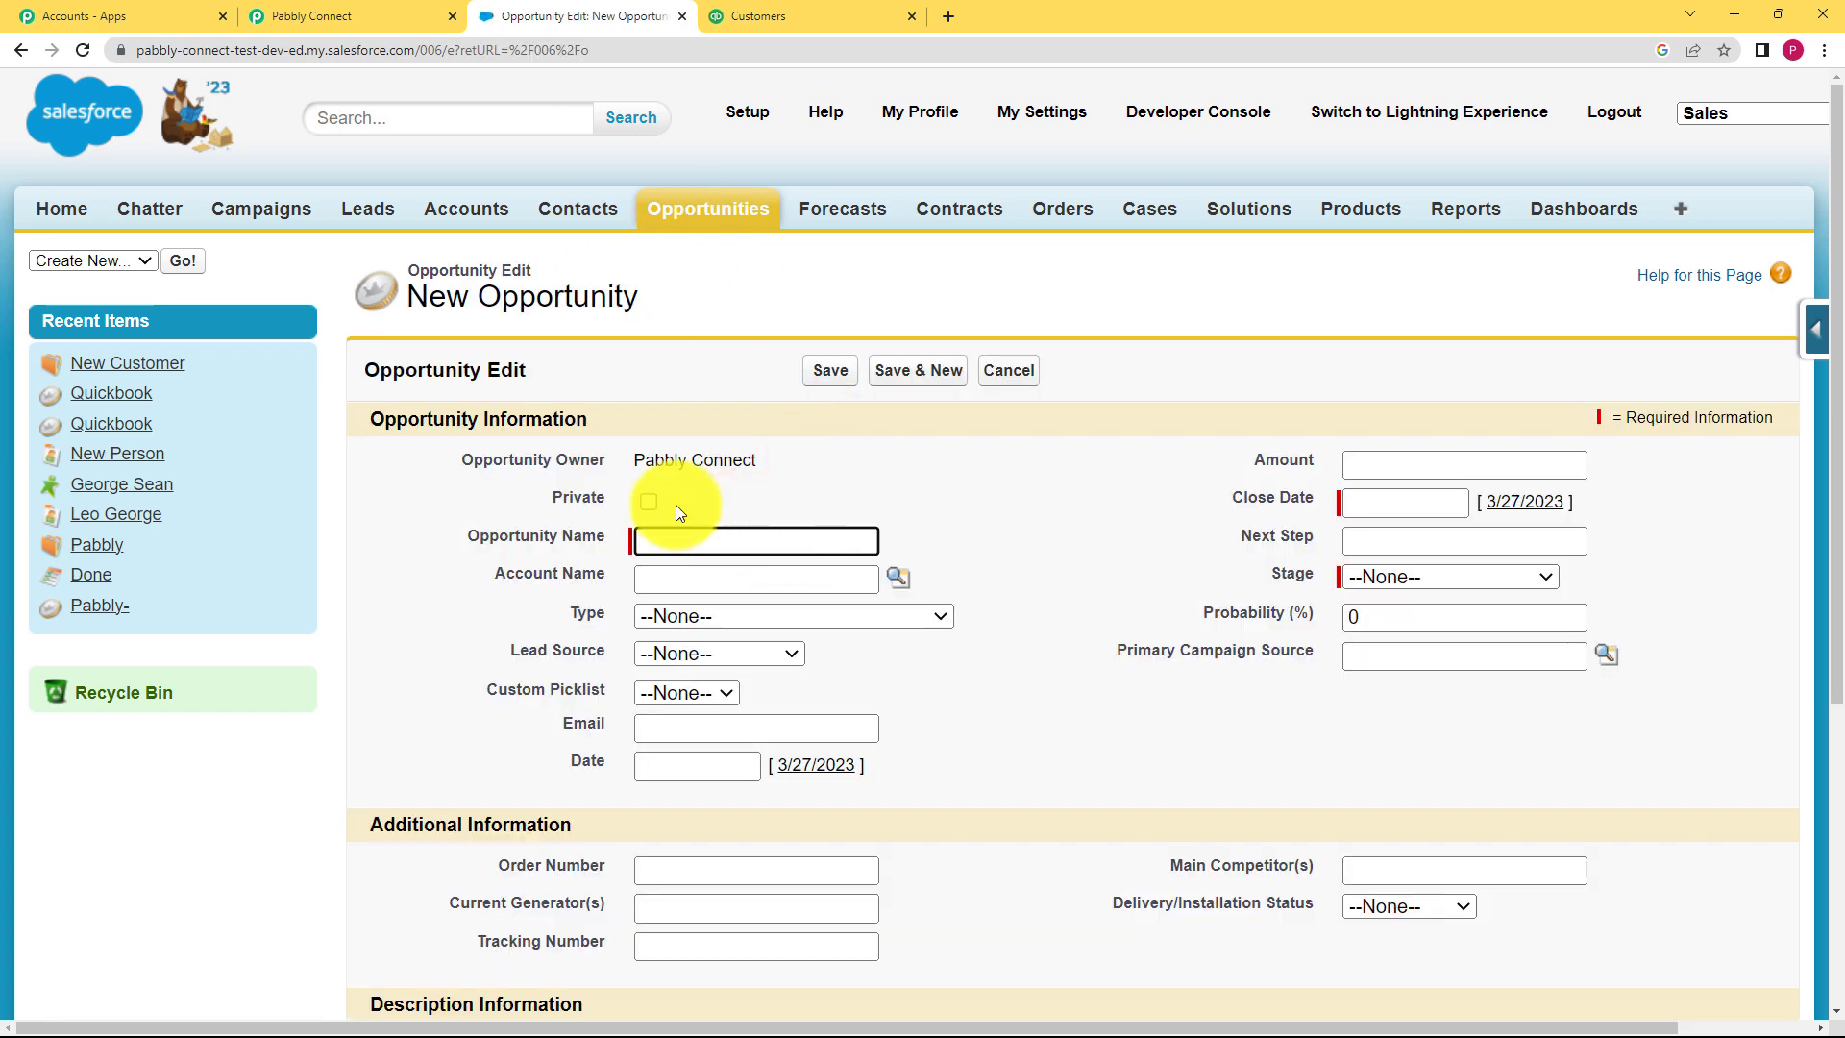
# Step: Name the opportunity 'Opportunity 1', type Existing Customer - Upgrade, lead source Phone Inquiry
pyautogui.write('Opportunity 1')
pyautogui.click(677, 581)
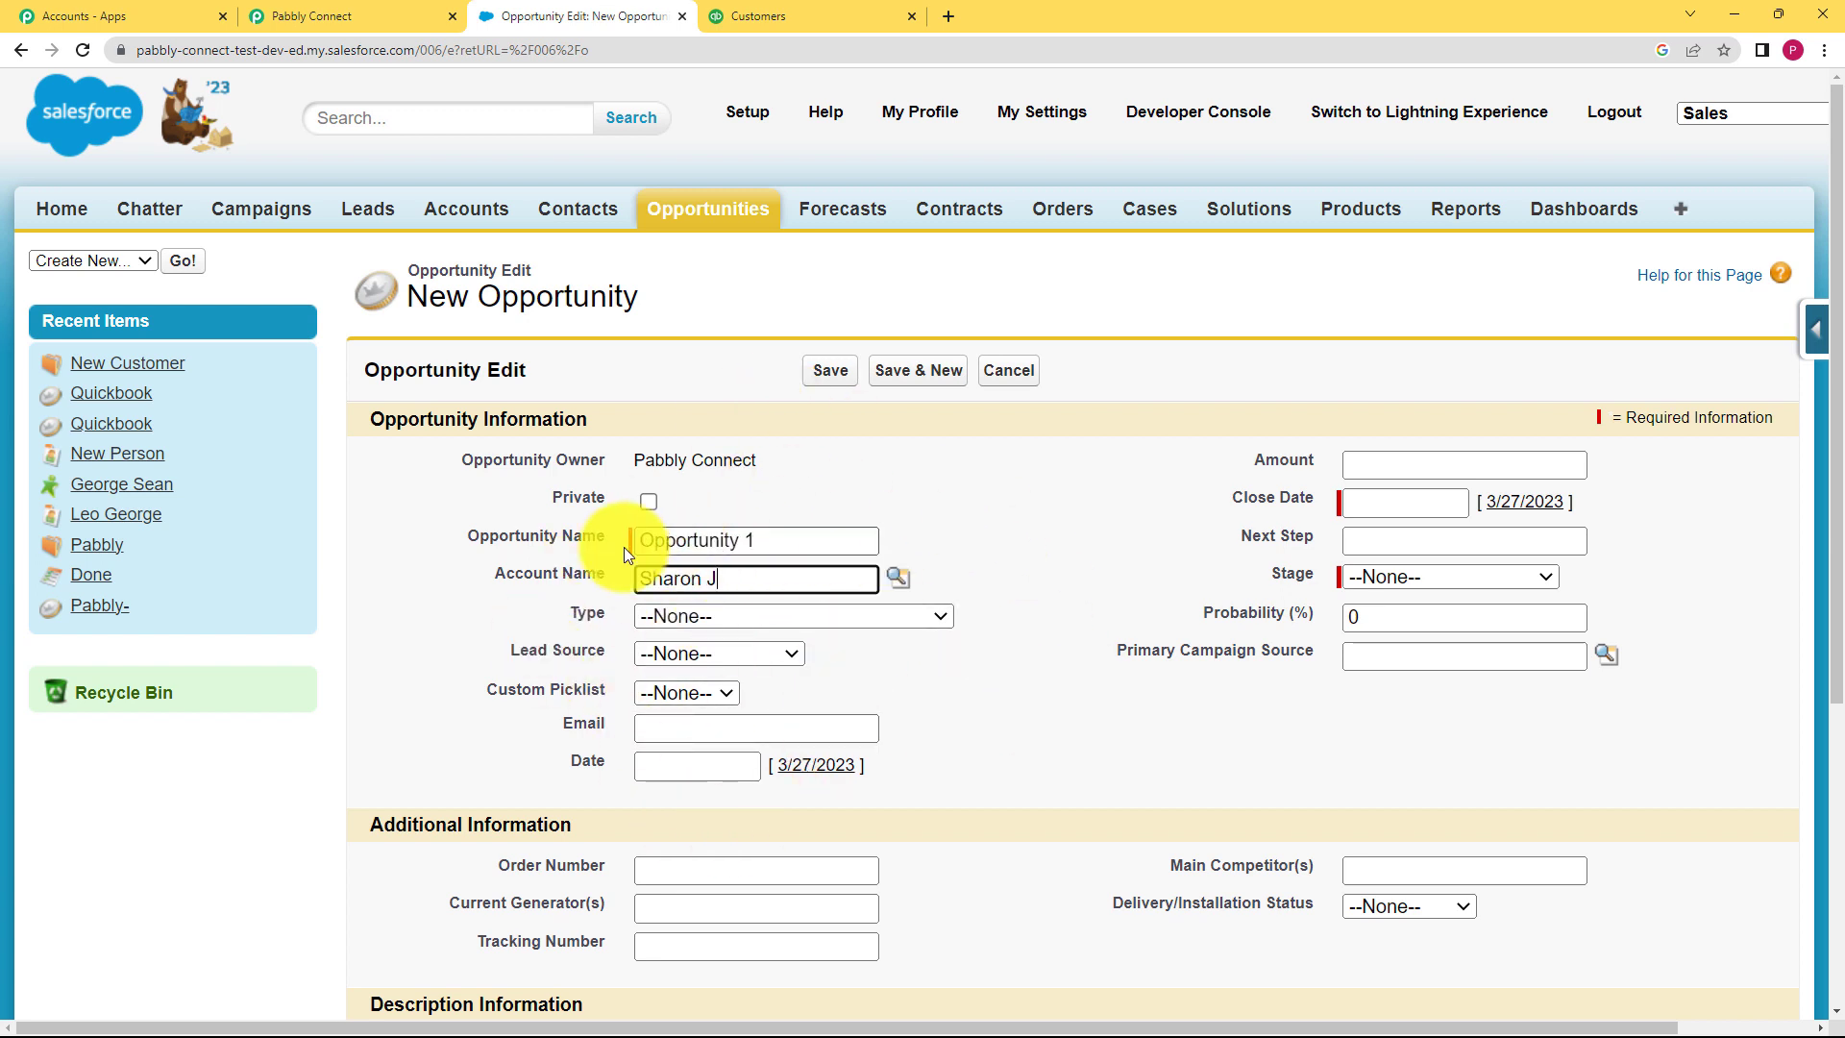
pyautogui.click(745, 614)
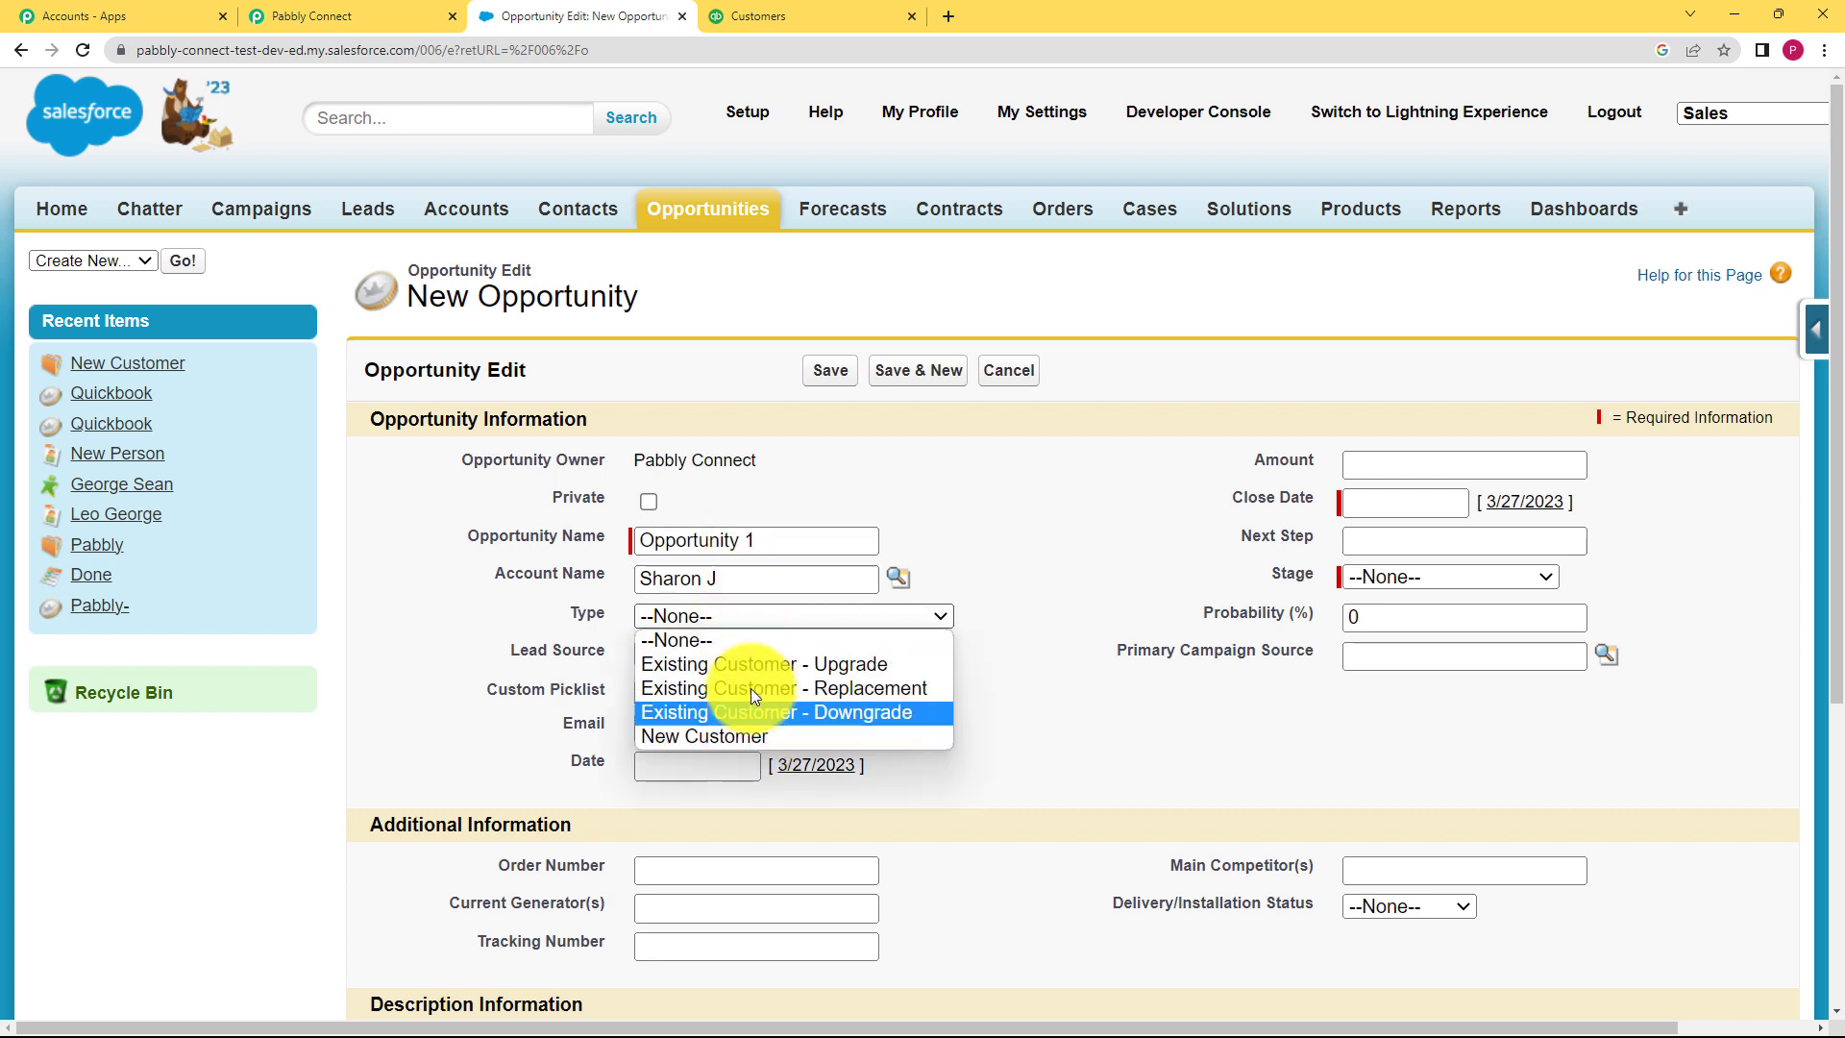
pyautogui.click(754, 661)
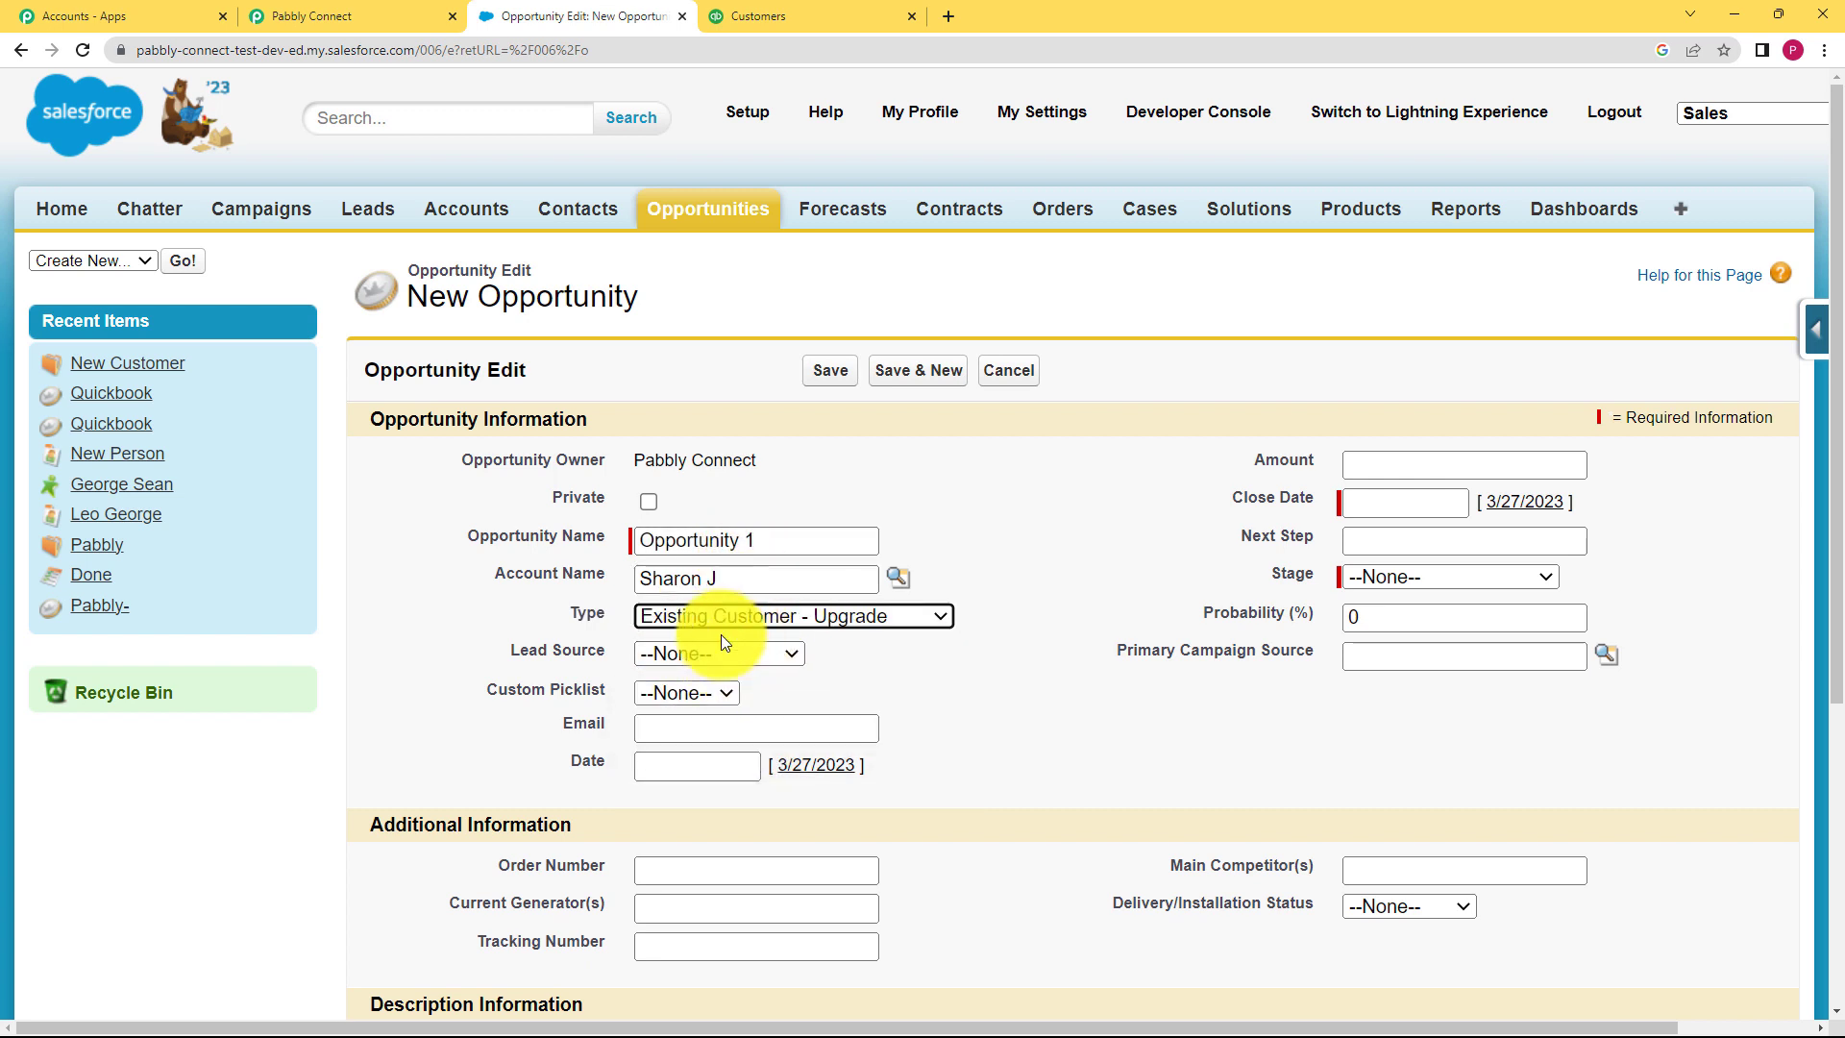
pyautogui.click(722, 653)
pyautogui.click(730, 727)
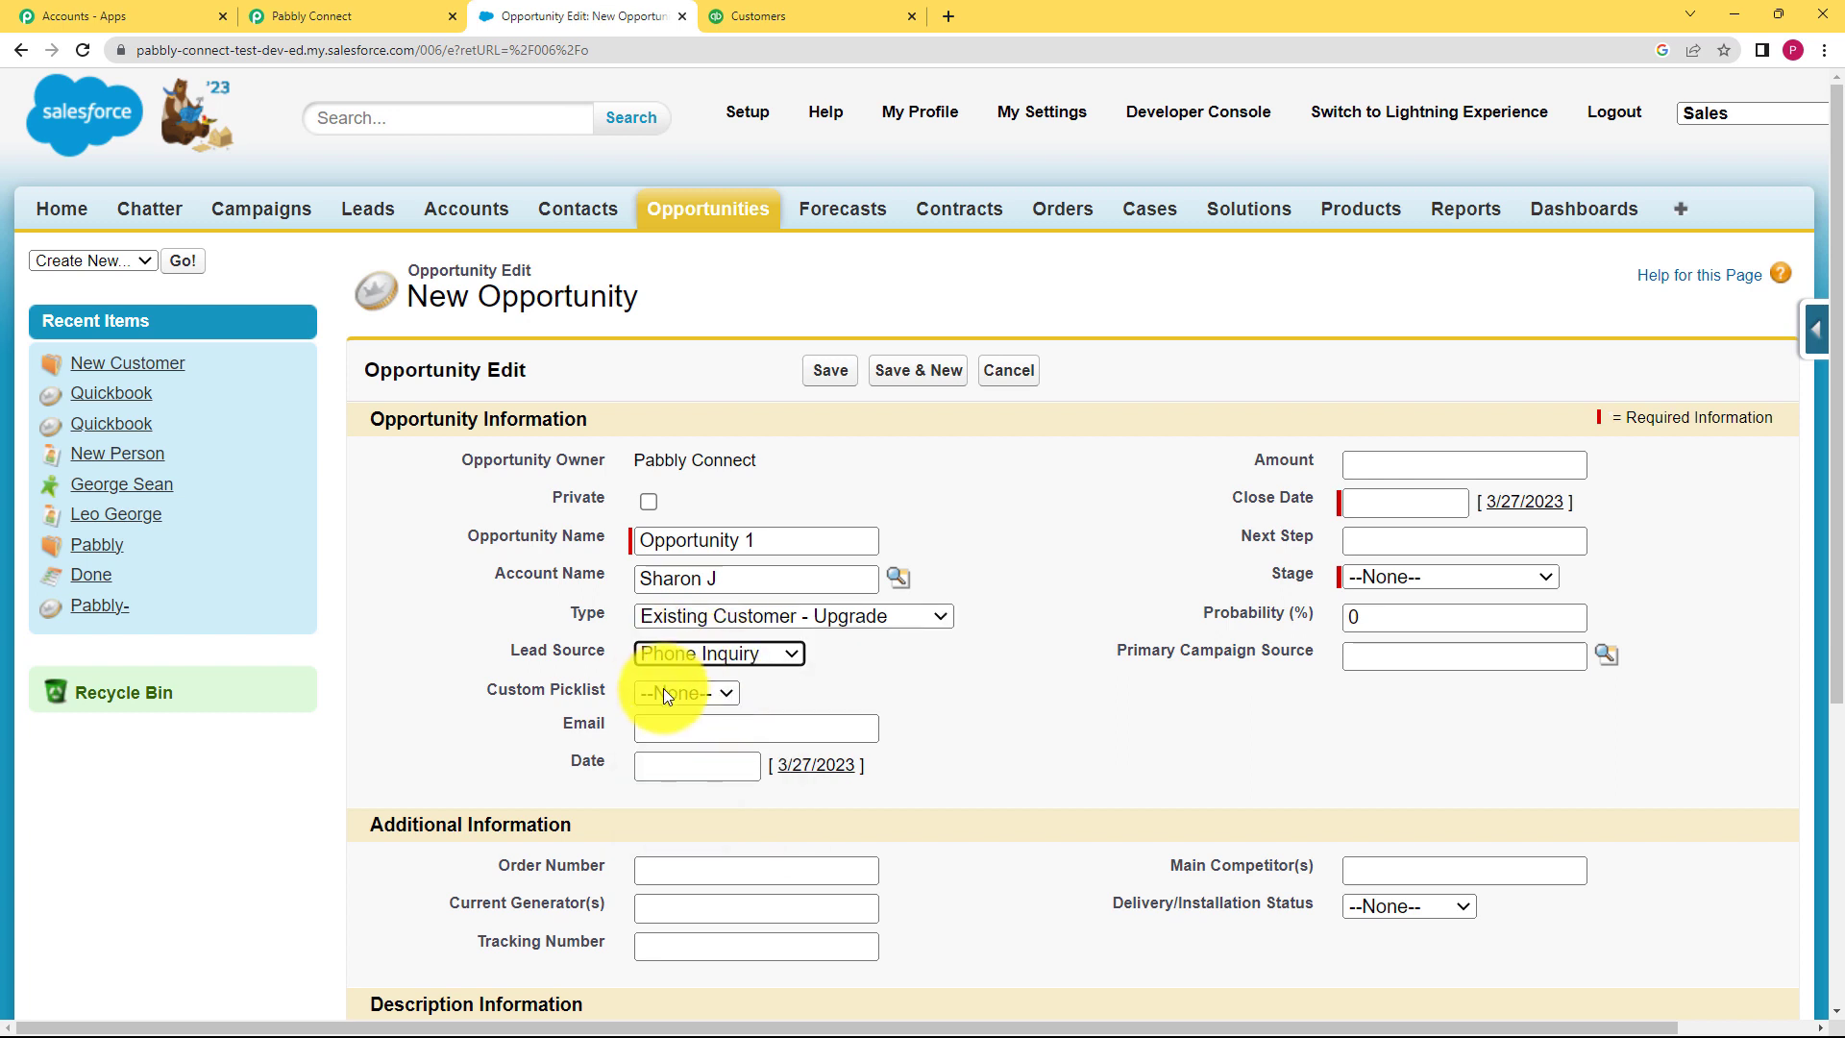
pyautogui.click(677, 696)
pyautogui.click(753, 711)
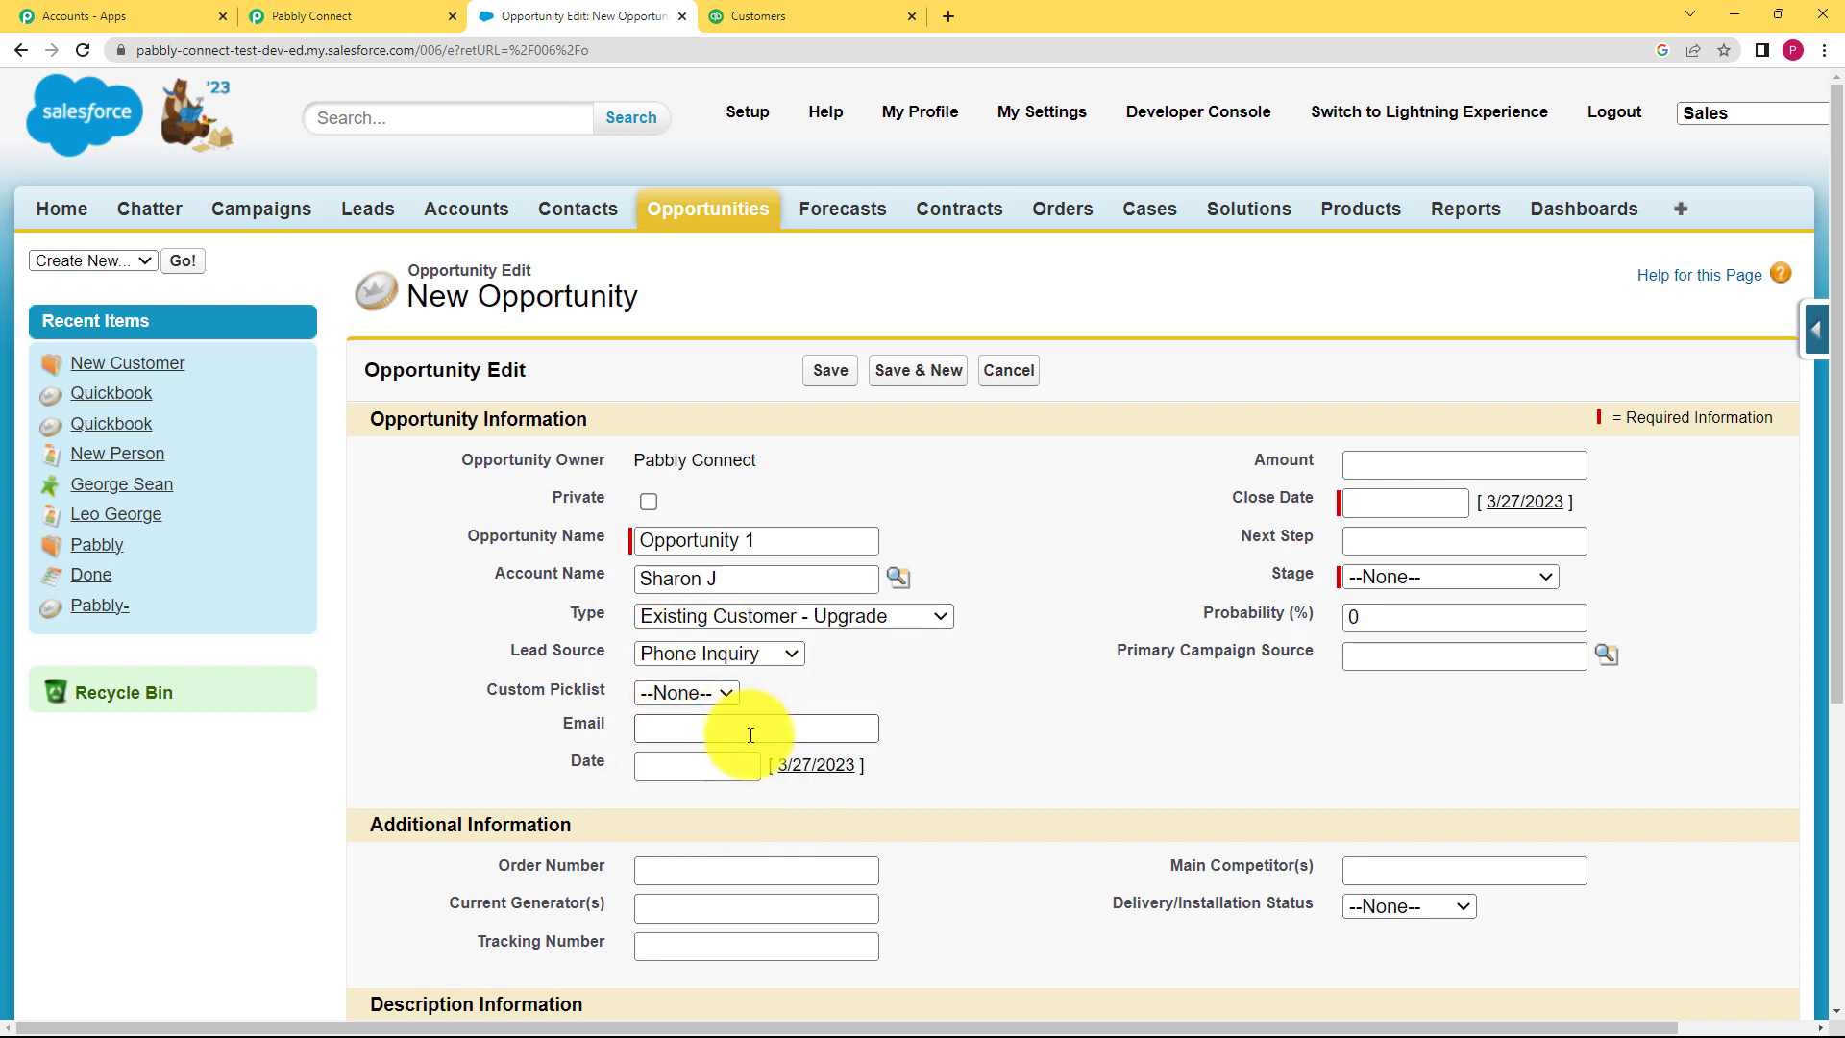
pyautogui.click(748, 731)
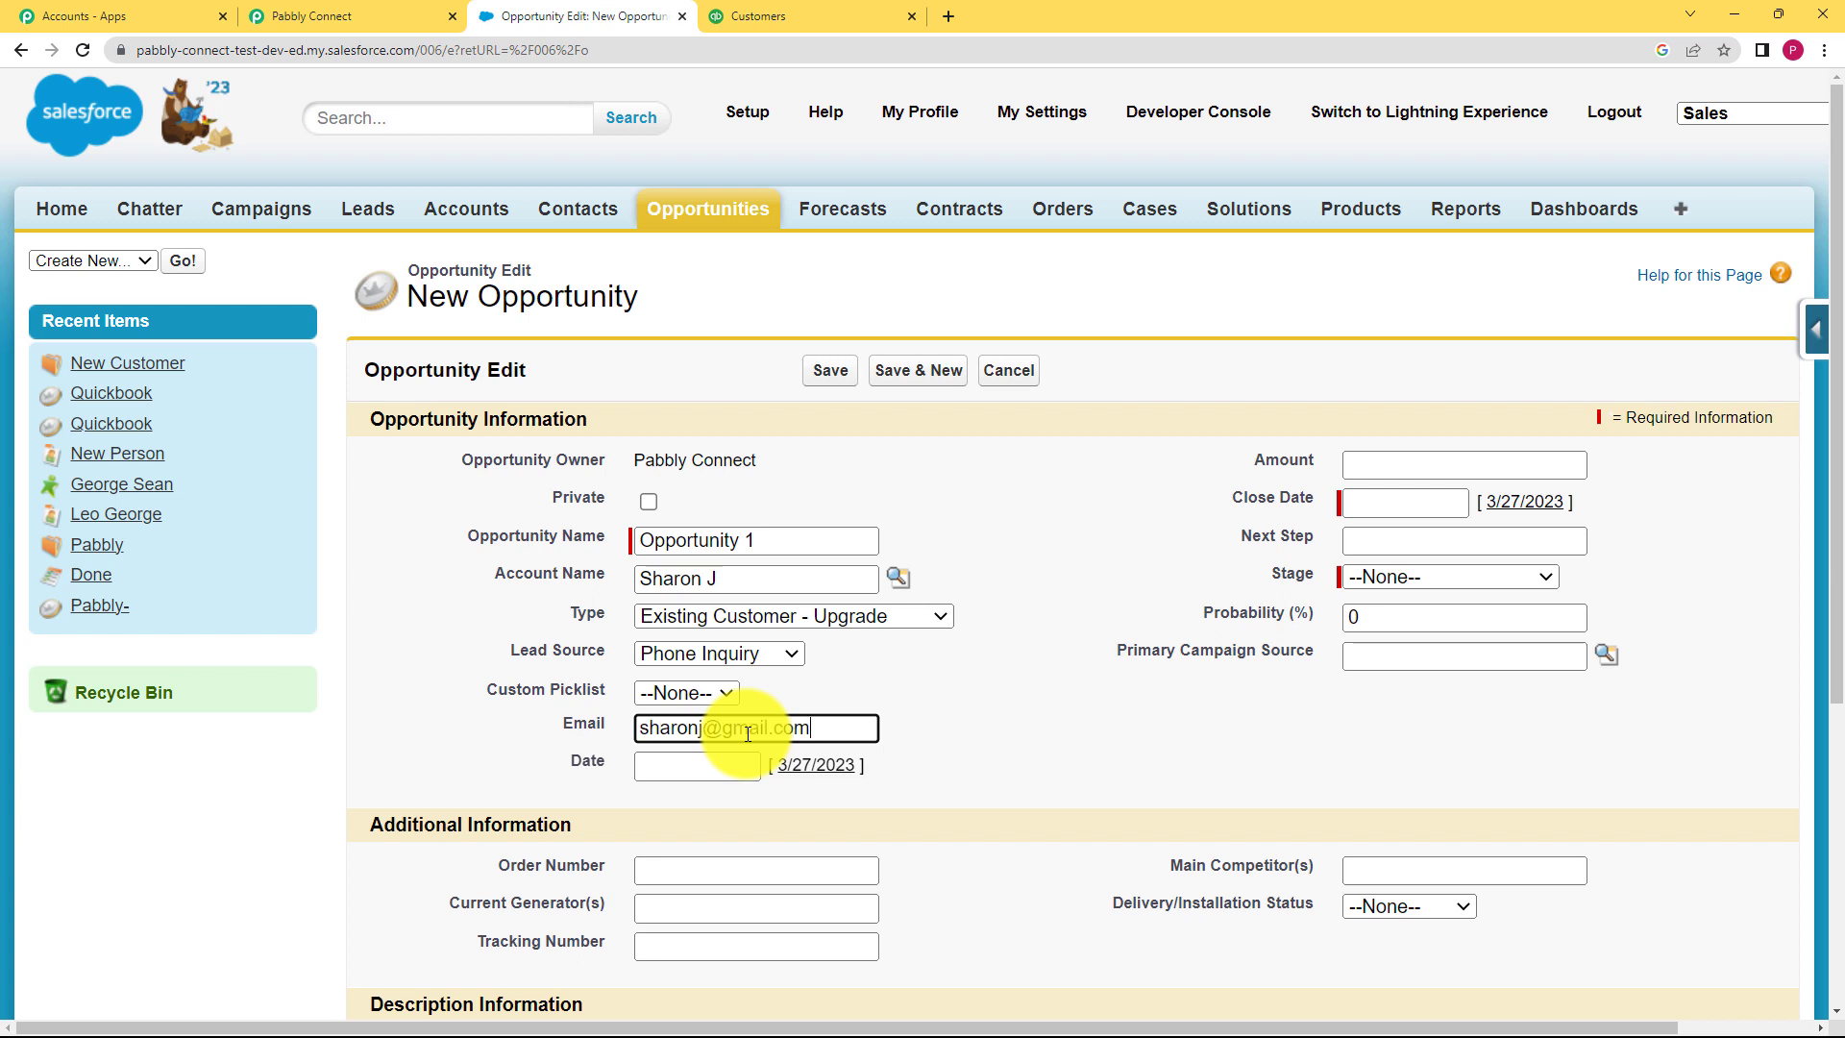
# Step: Set the date to March 30, close date April 5, 2023, and stage Qualification
pyautogui.click(752, 766)
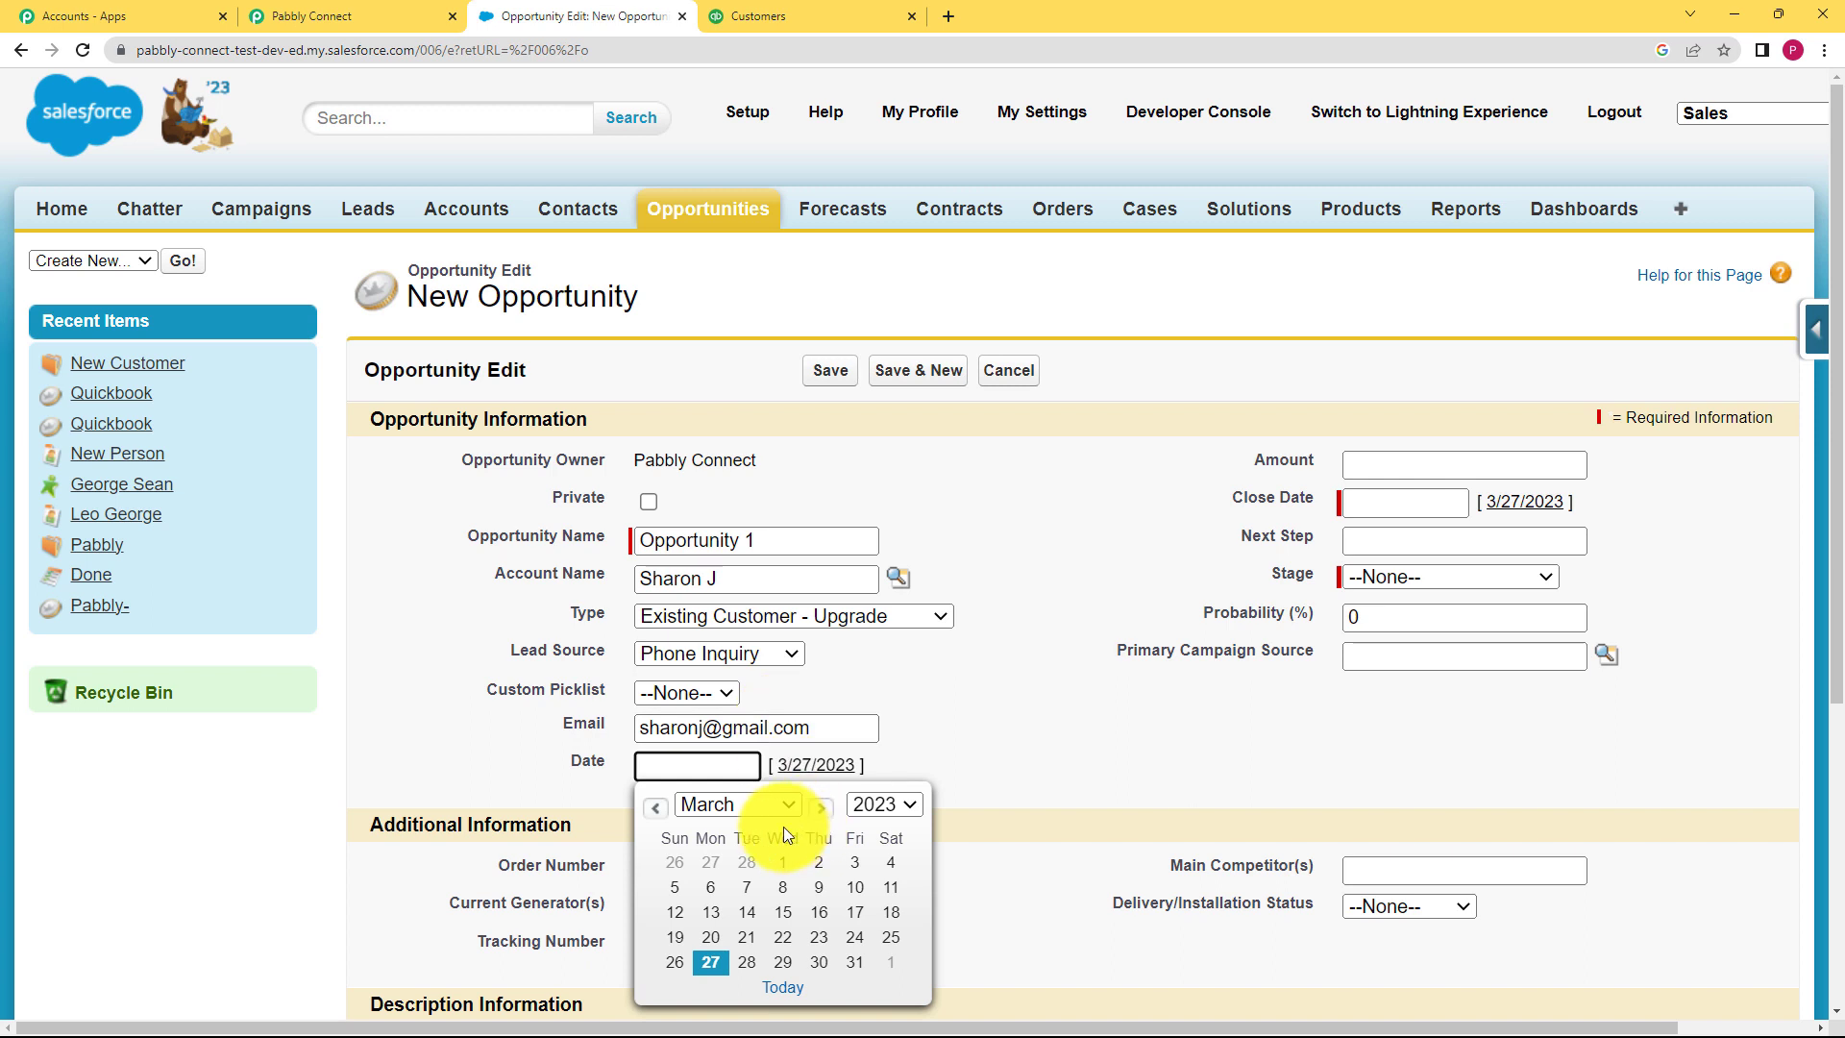
pyautogui.click(816, 966)
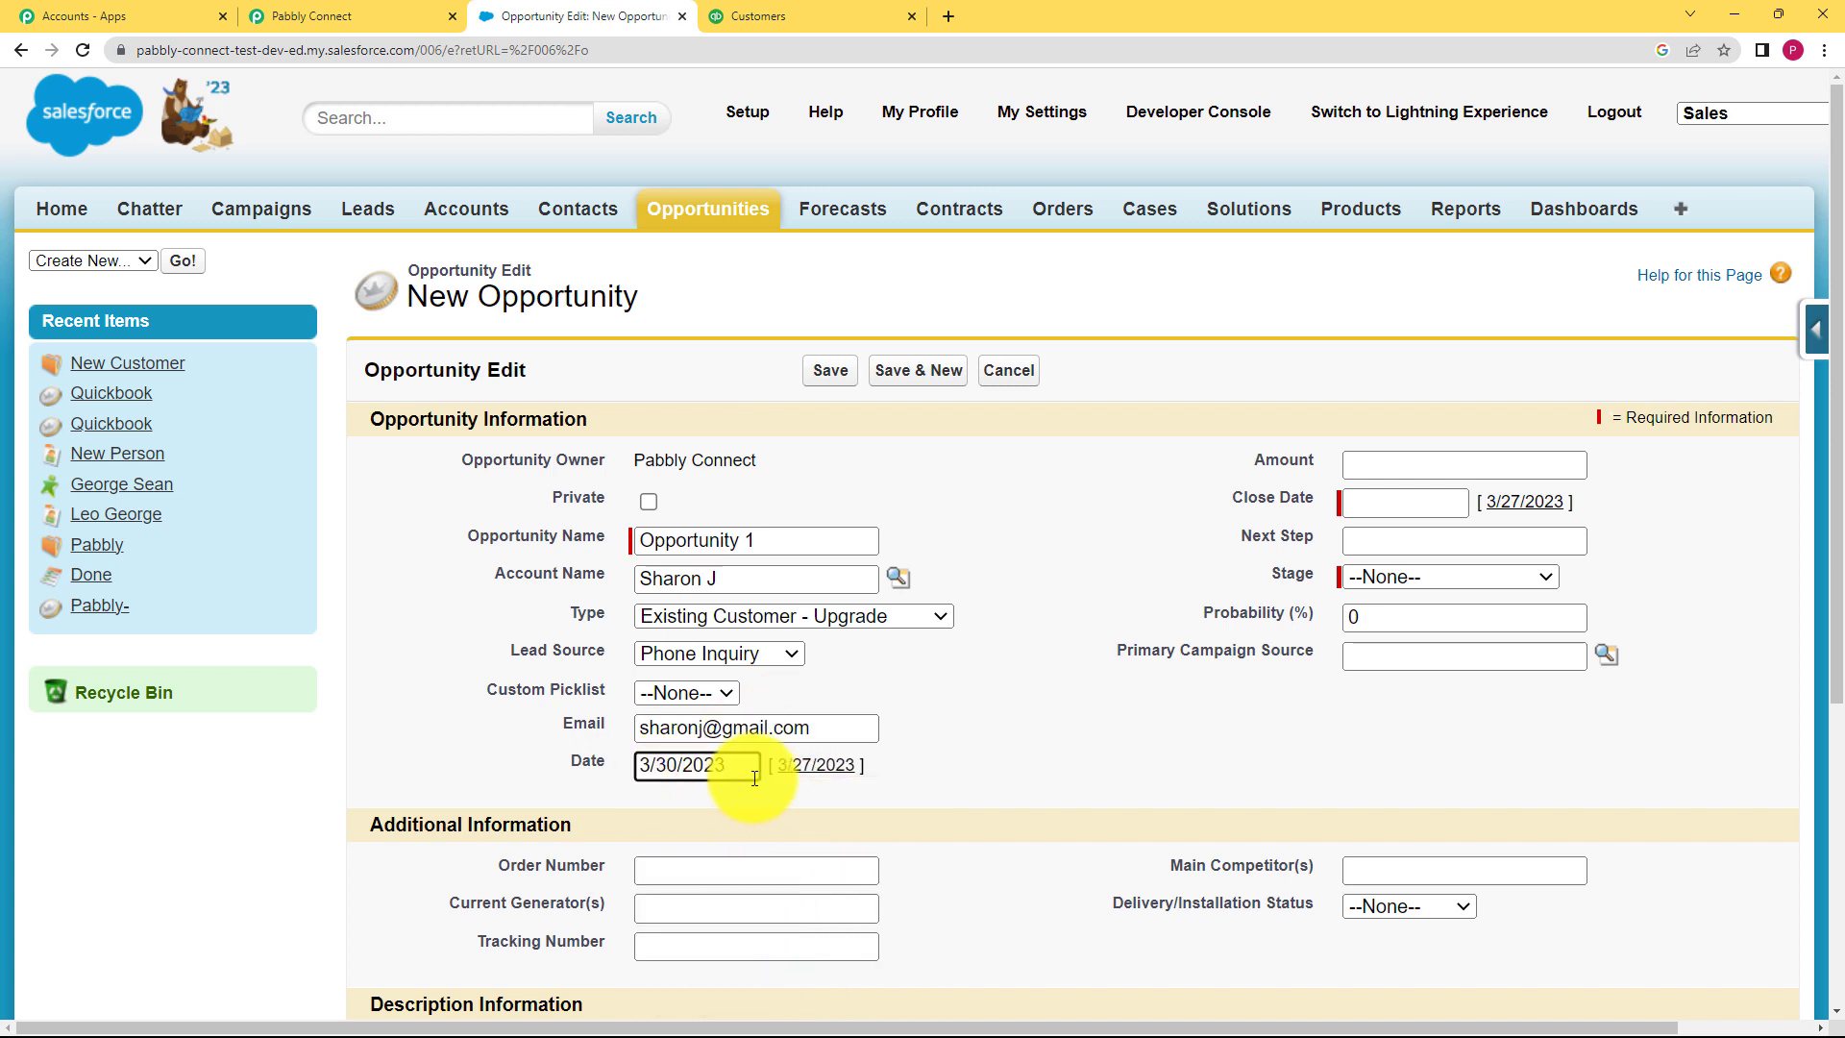
pyautogui.click(1367, 462)
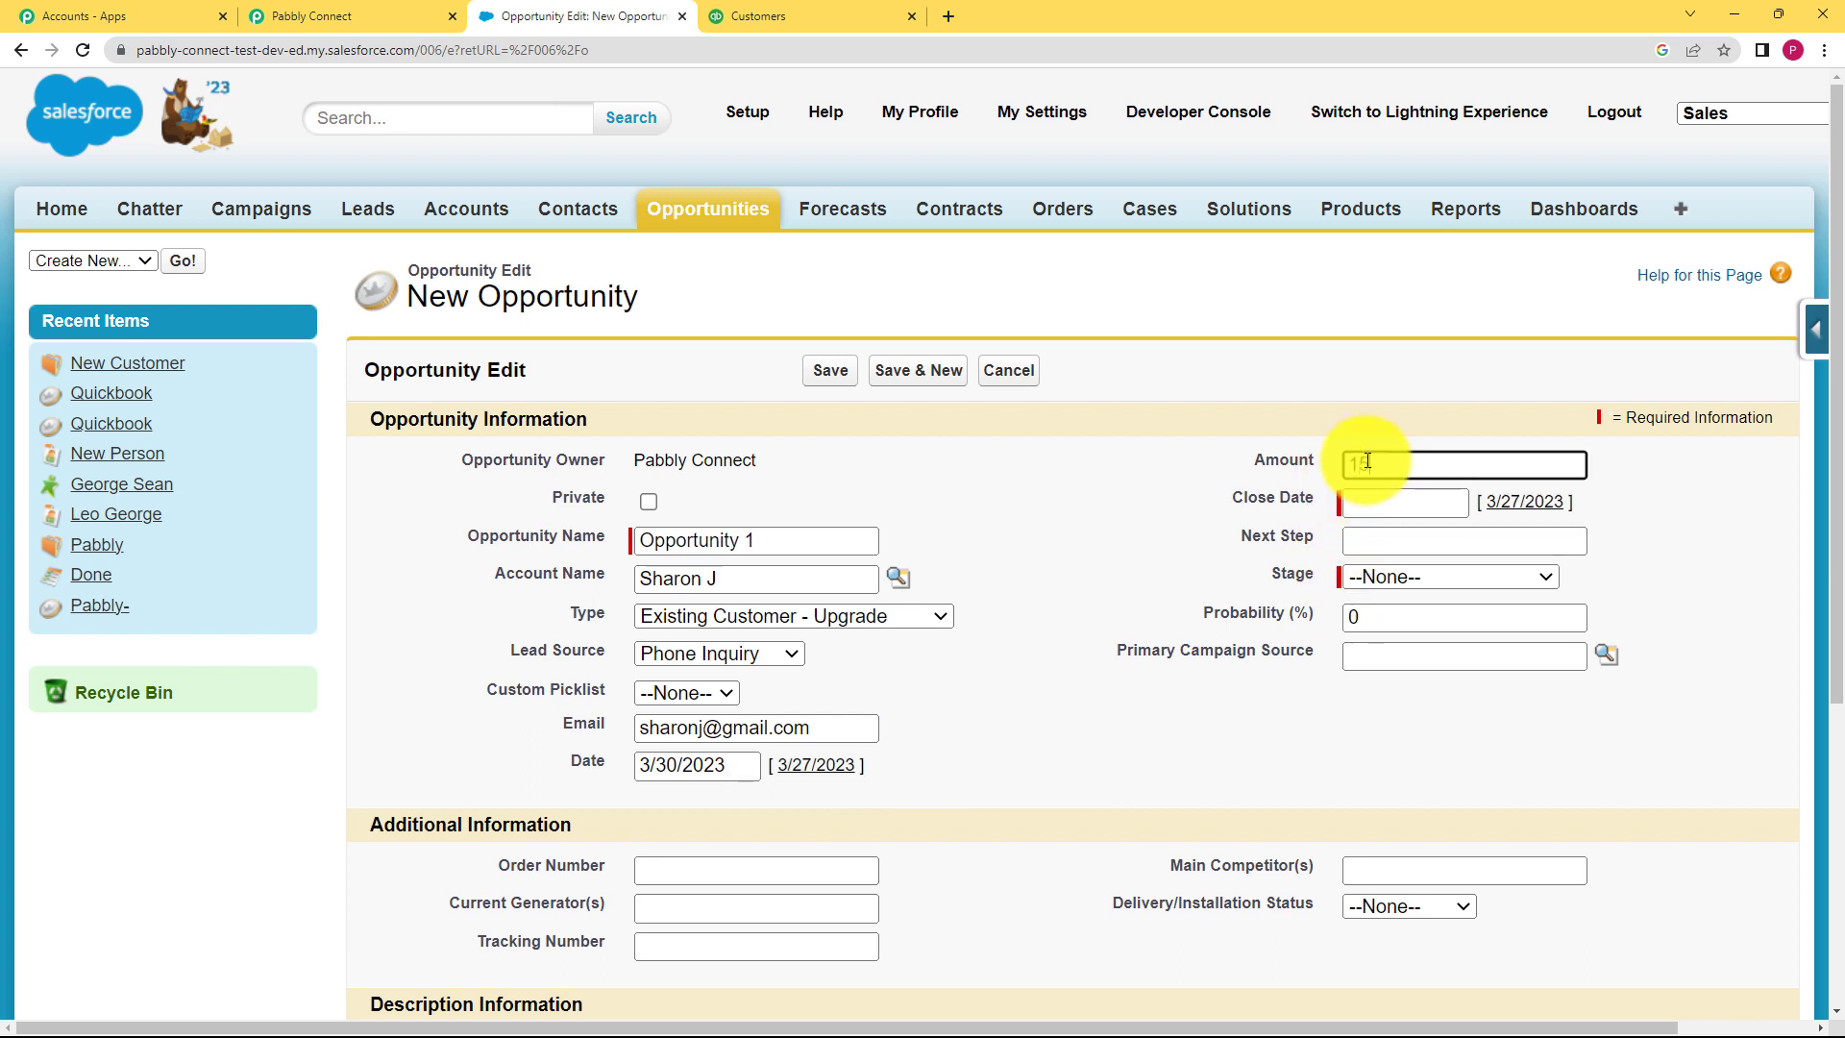
pyautogui.click(1349, 485)
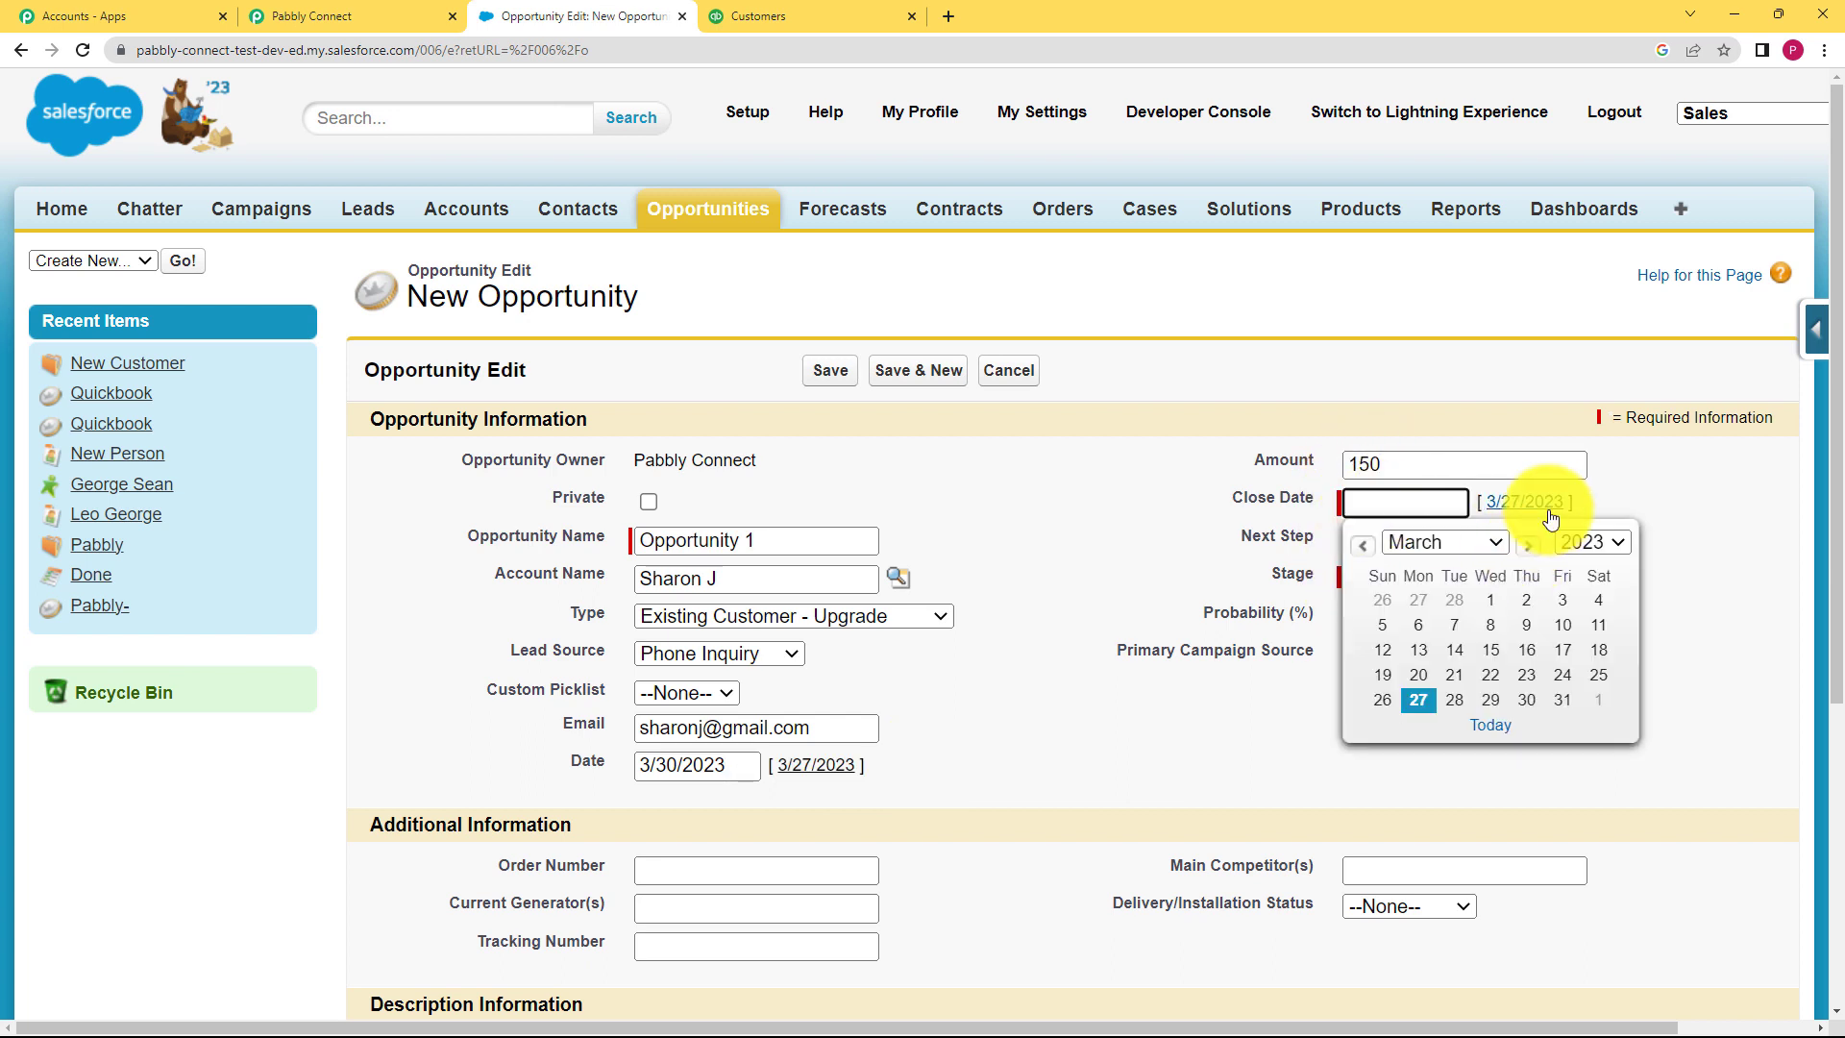
pyautogui.click(1527, 545)
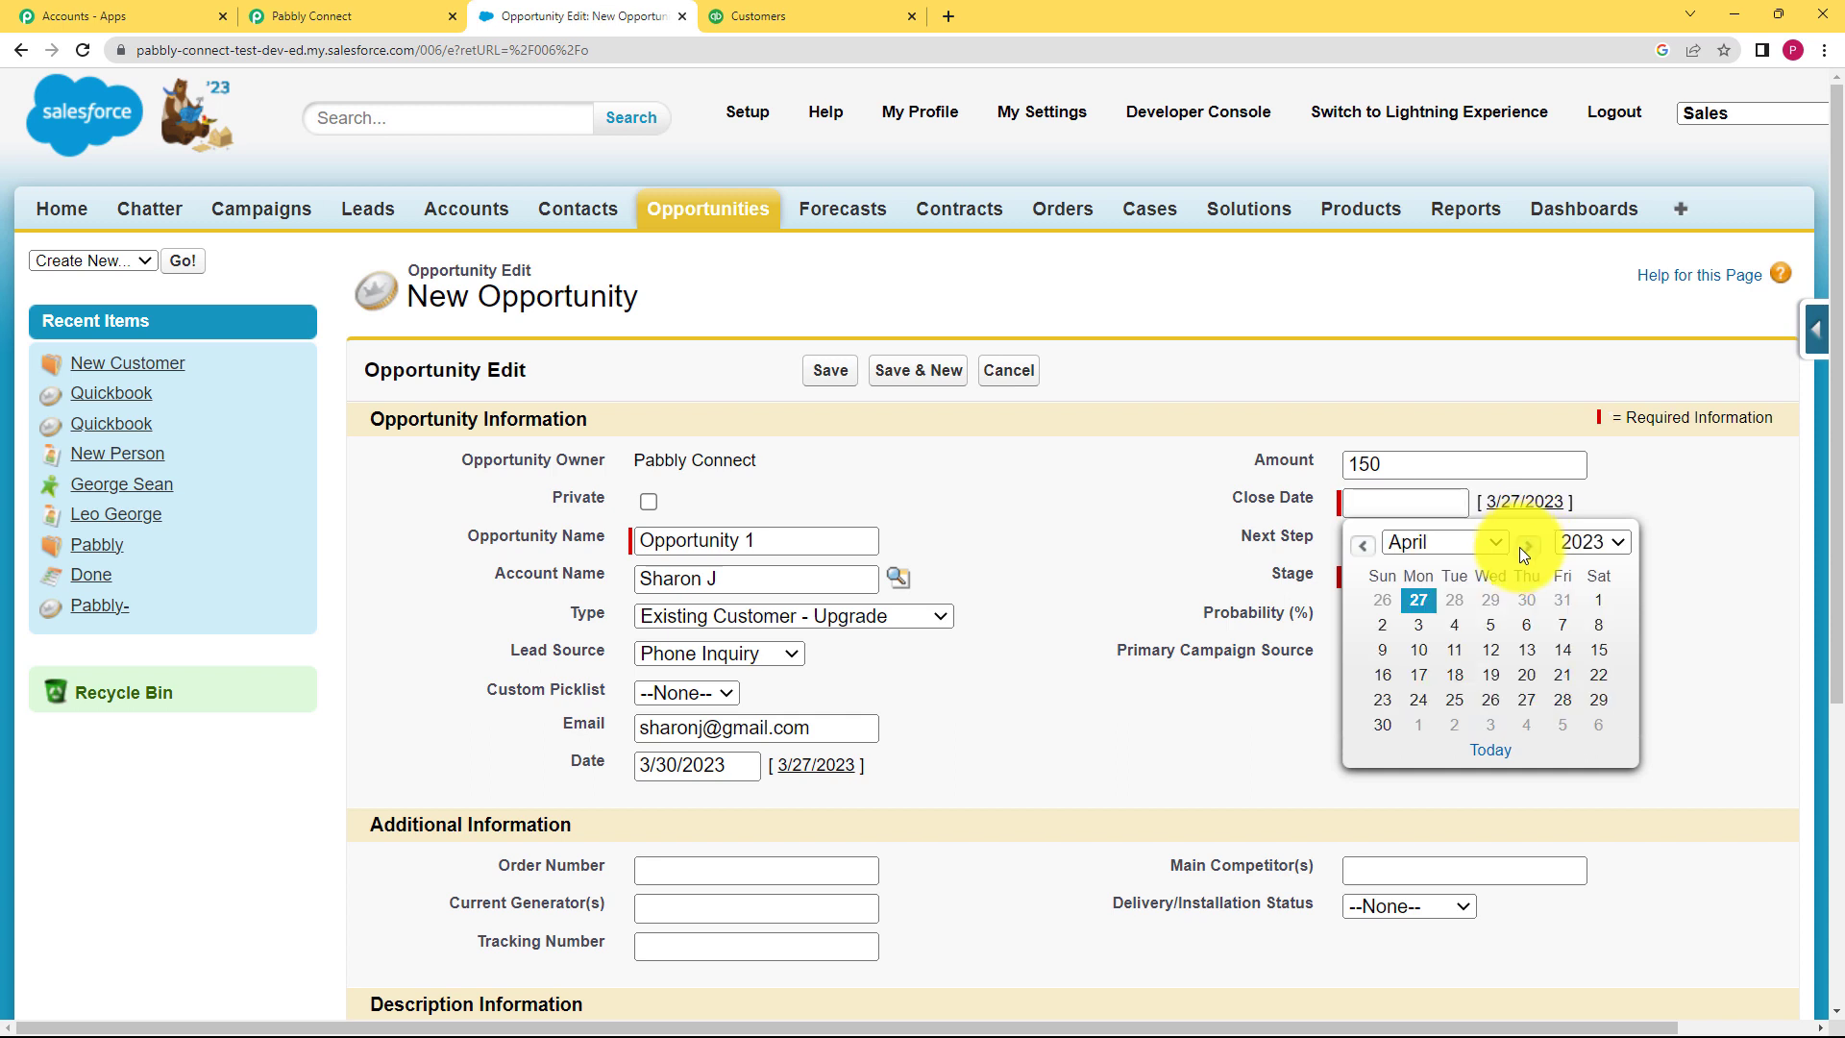
pyautogui.click(1488, 631)
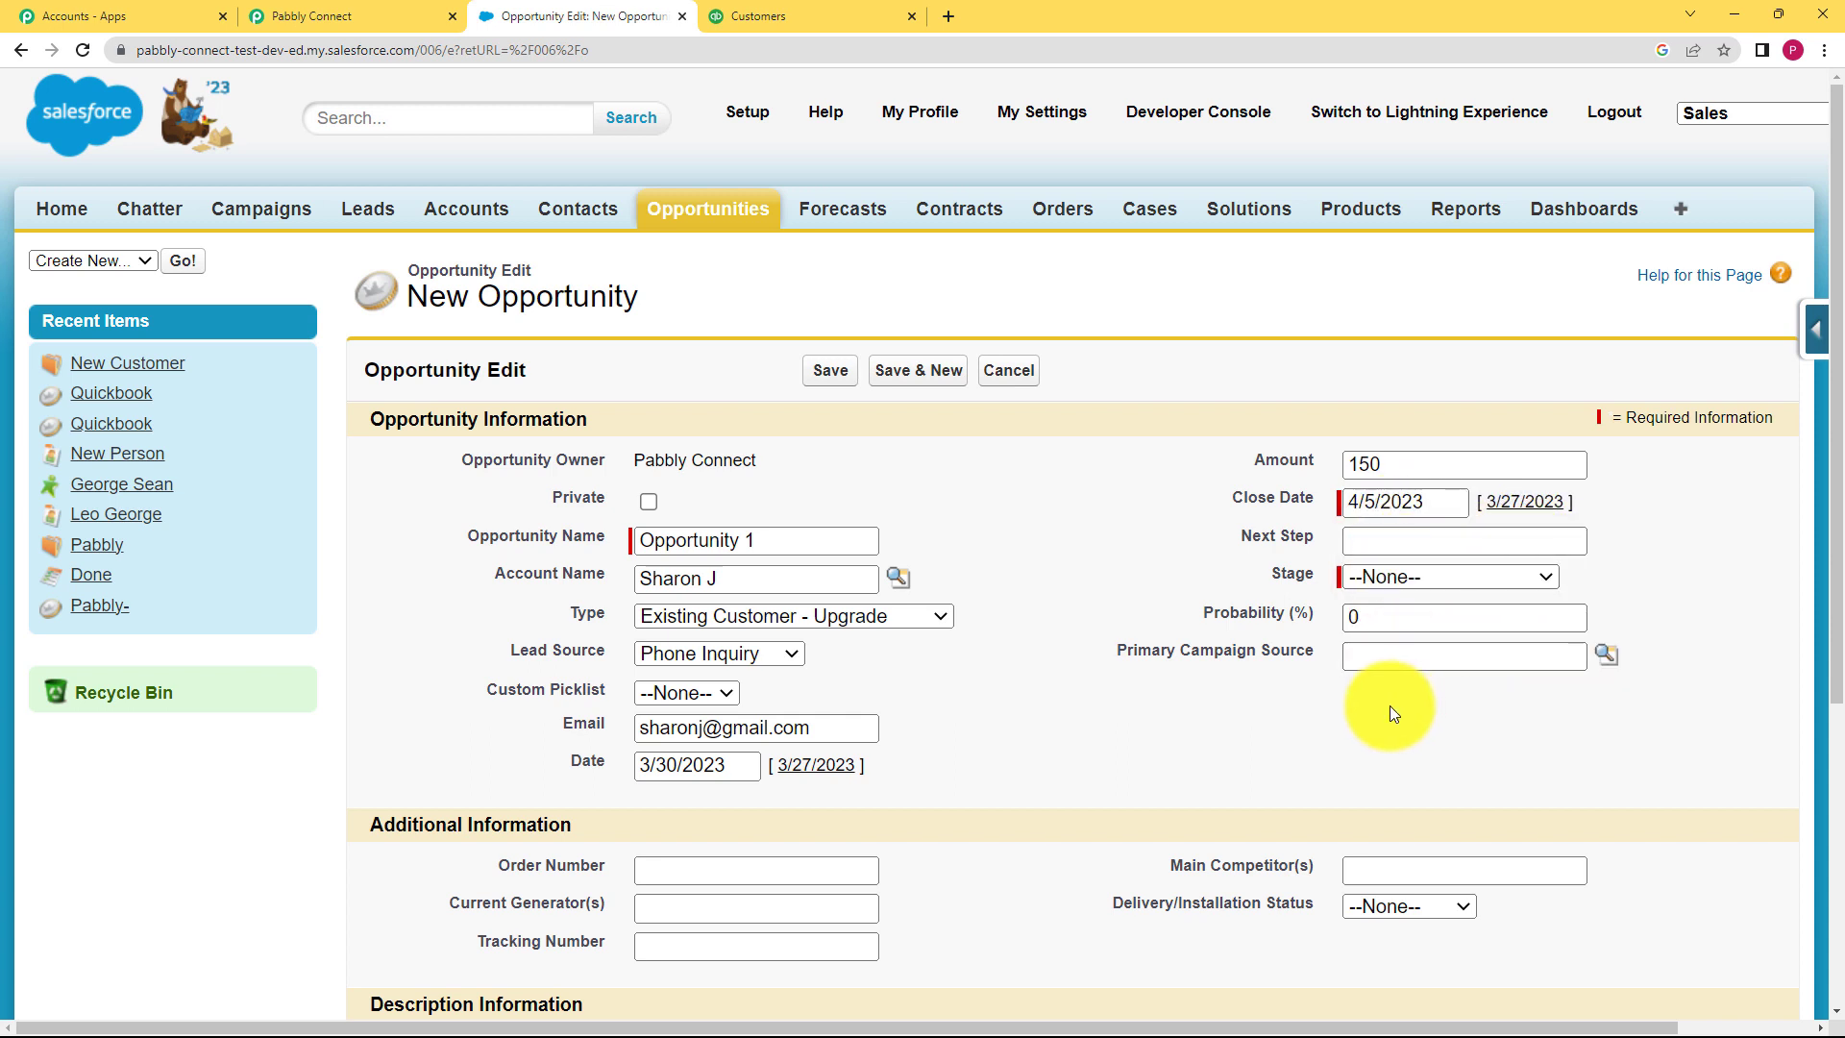
pyautogui.click(1381, 575)
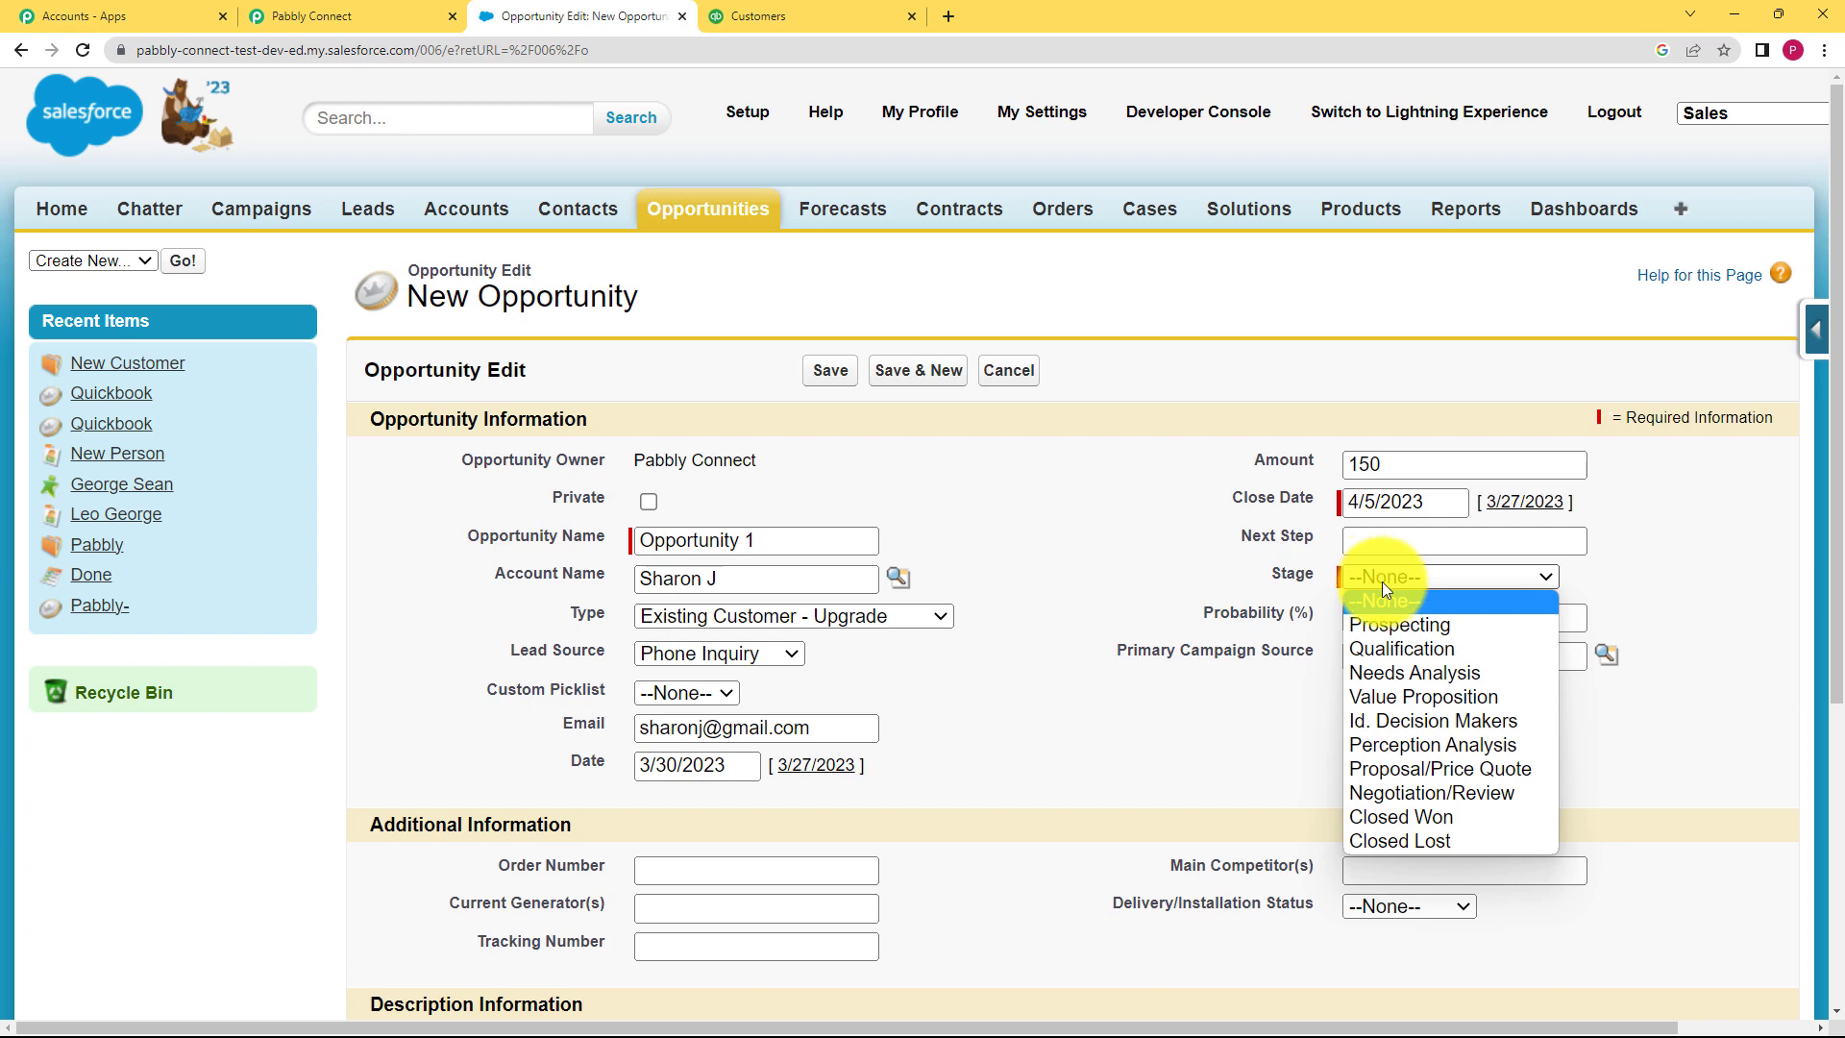
pyautogui.click(1405, 649)
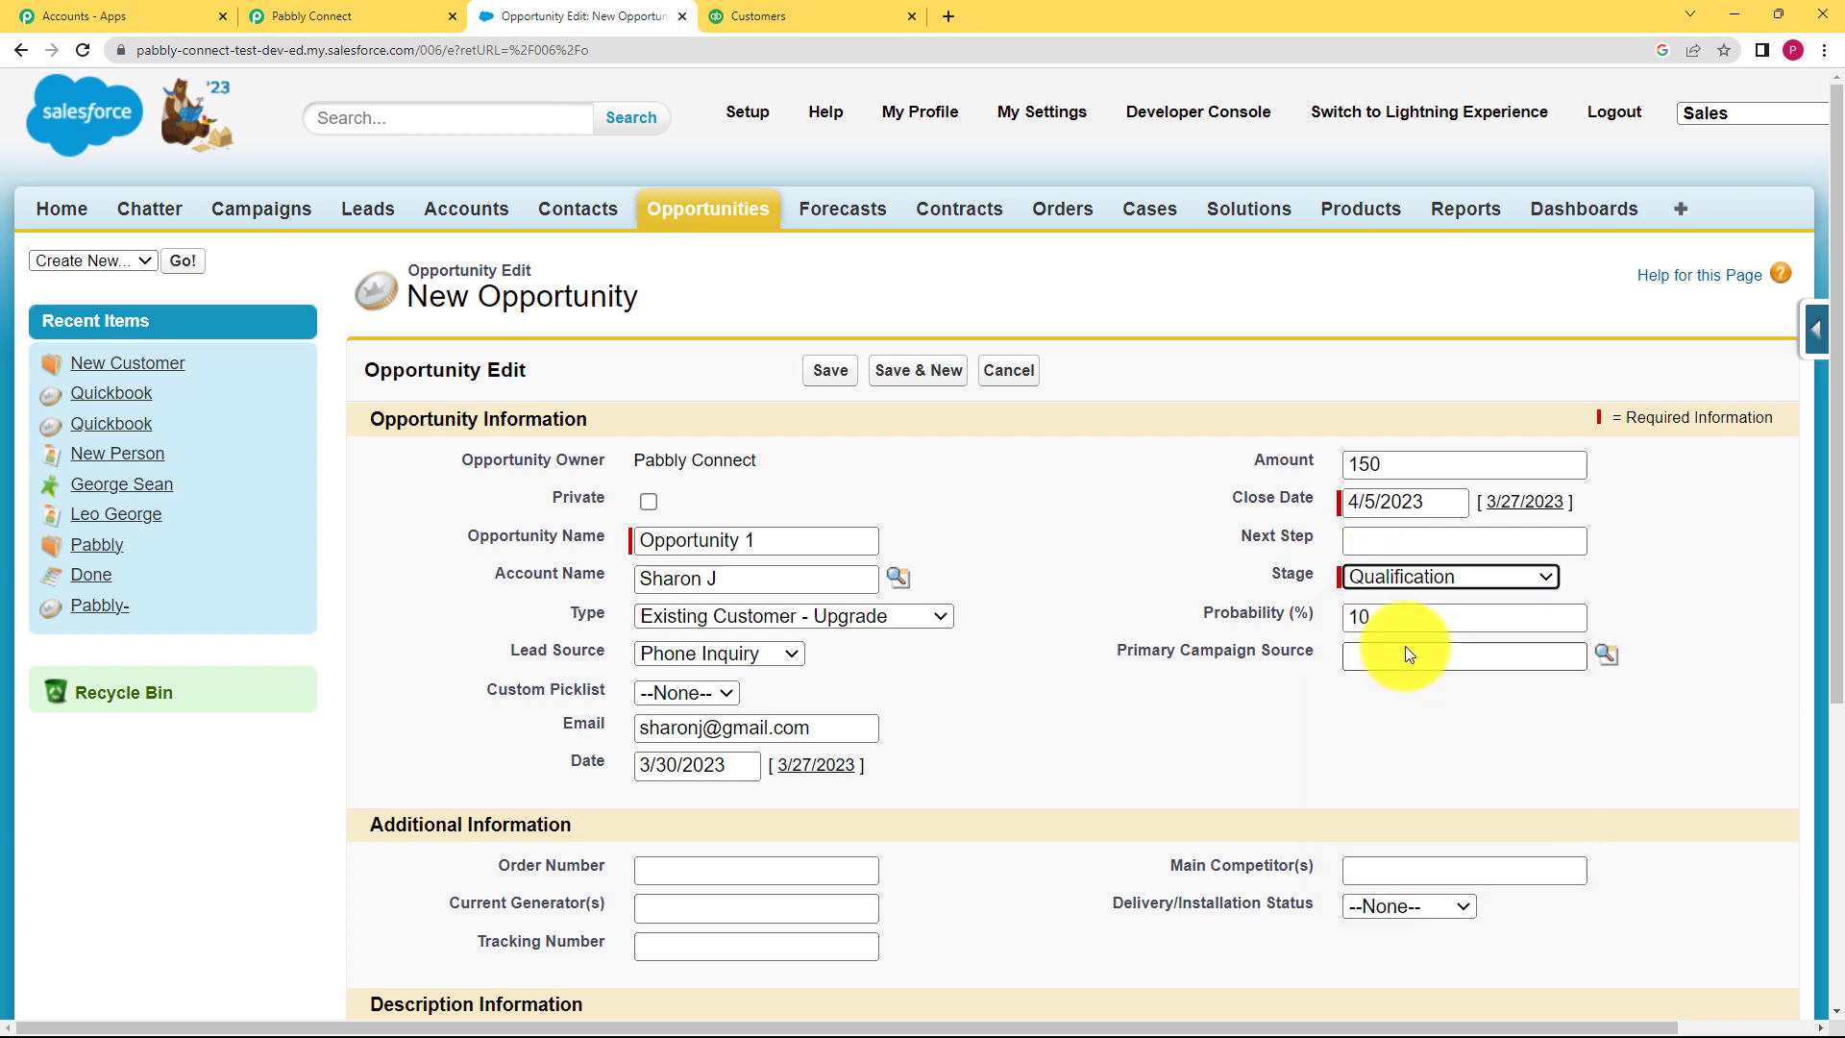
# Step: Enter tracking number NO45987 and a description with the pasted street address and 420001
pyautogui.scroll(-3, 792, 774)
pyautogui.click(758, 579)
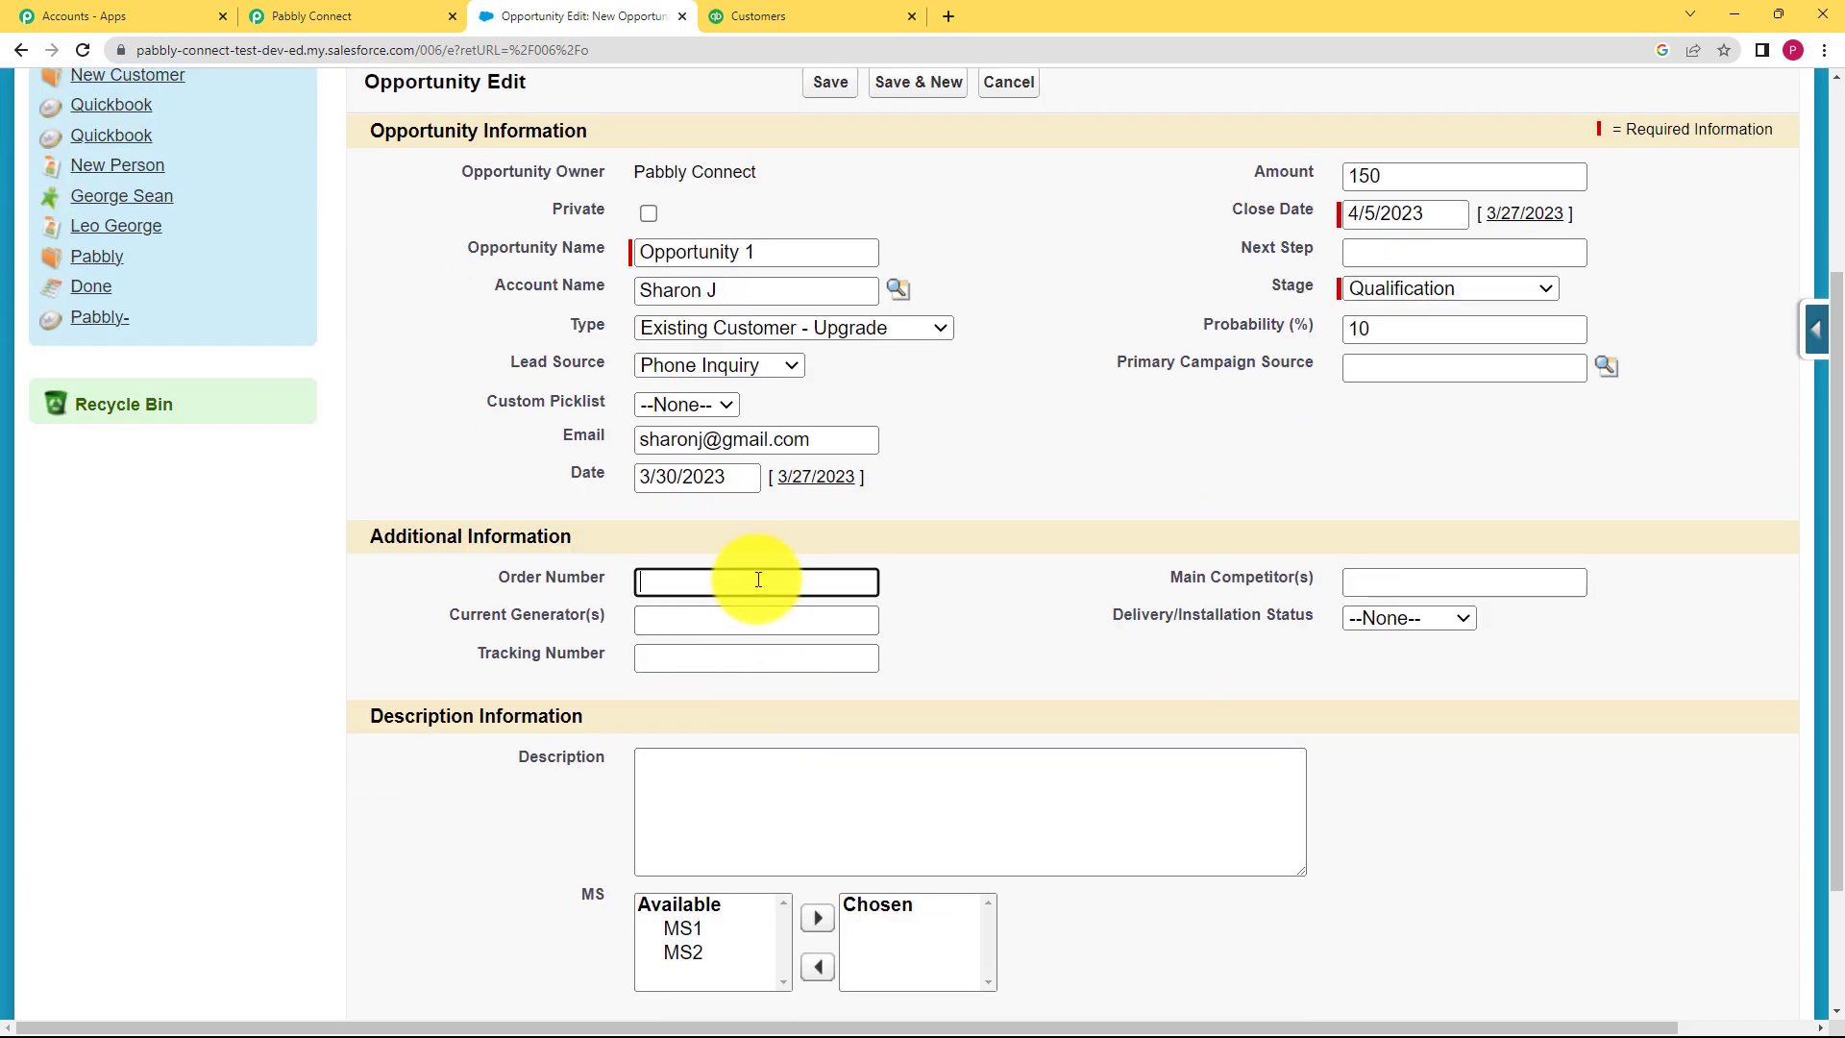
pyautogui.click(760, 618)
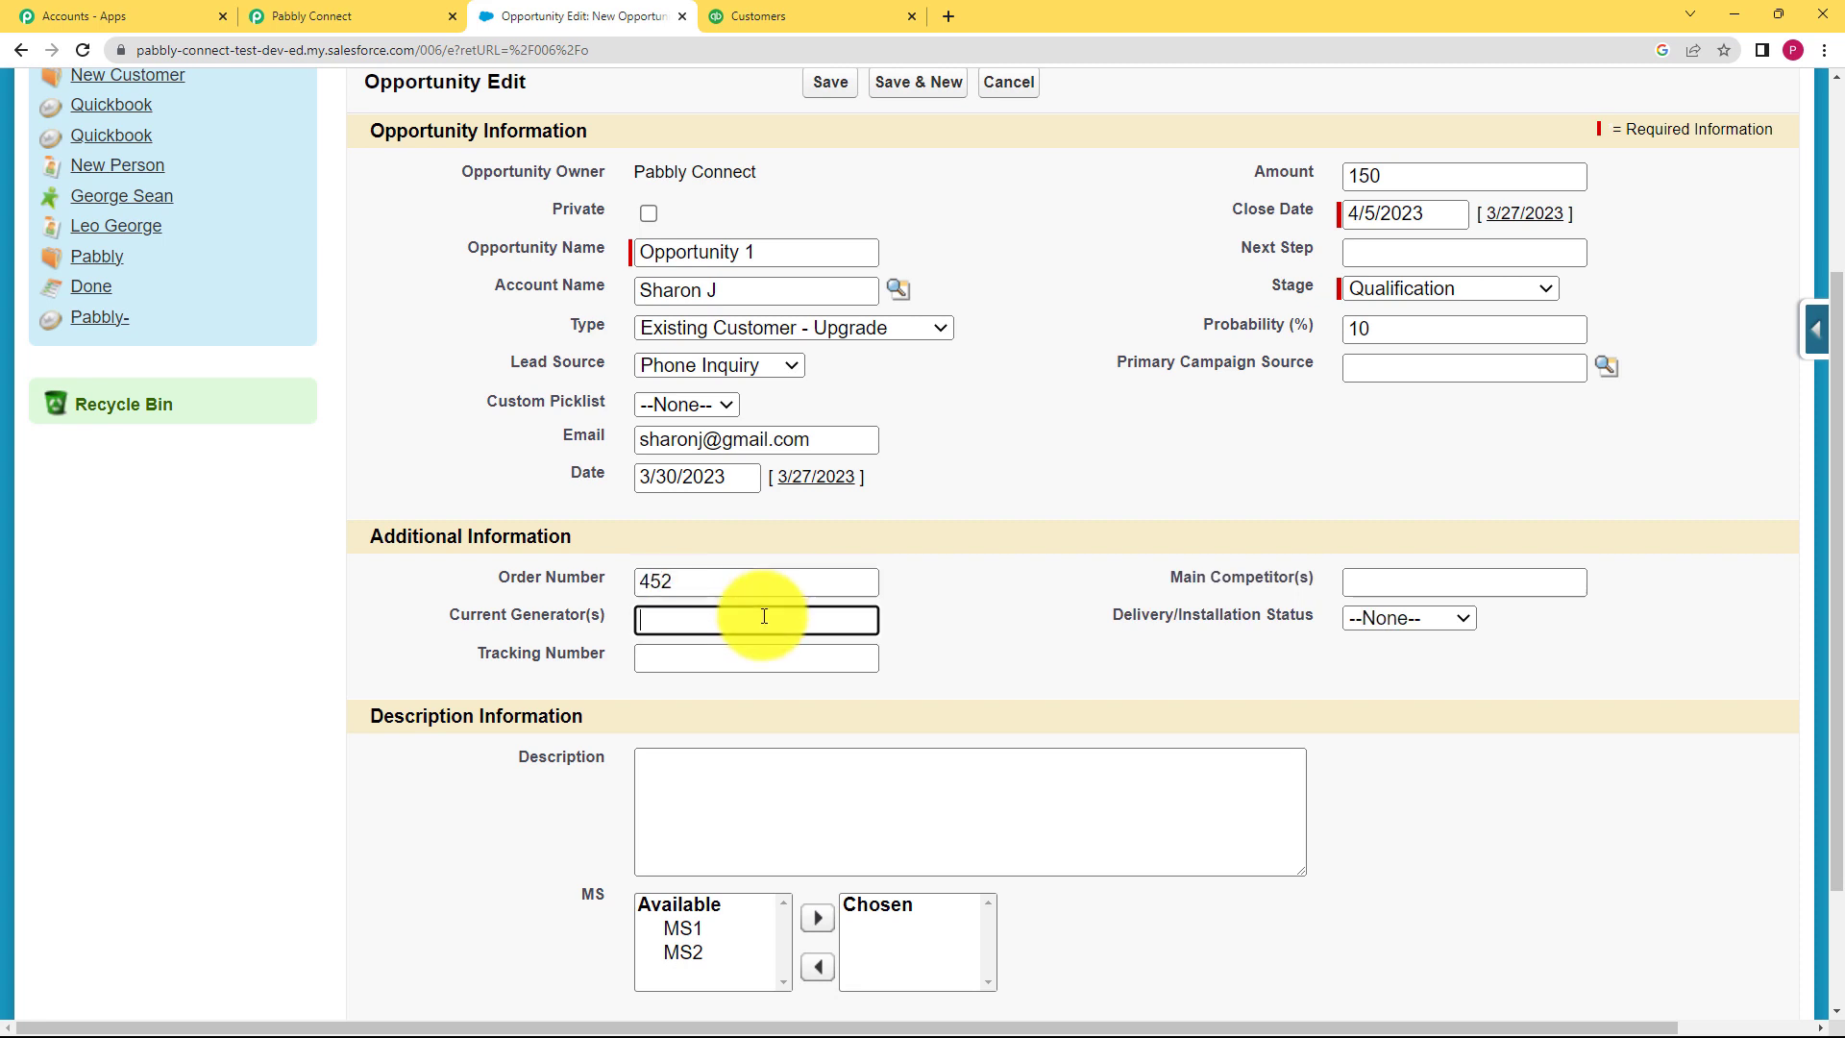
pyautogui.click(767, 659)
pyautogui.write('N')
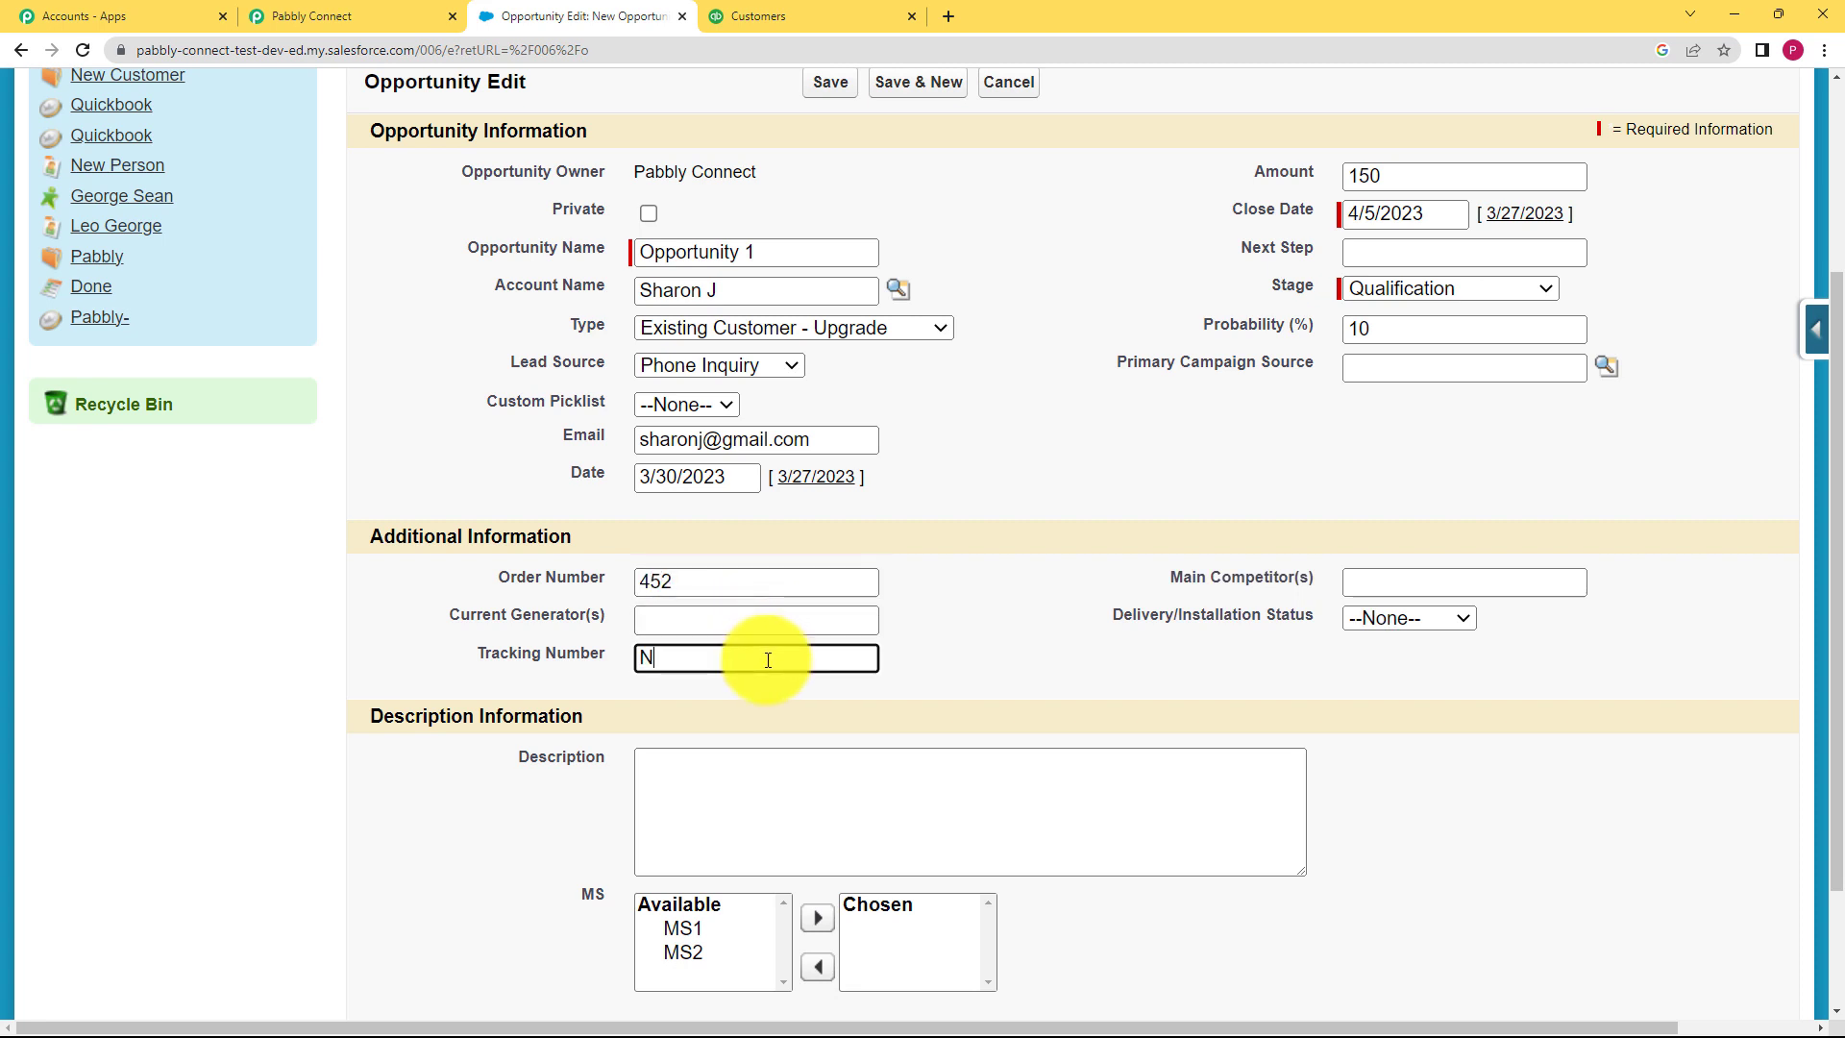
pyautogui.write('O45987')
pyautogui.click(855, 764)
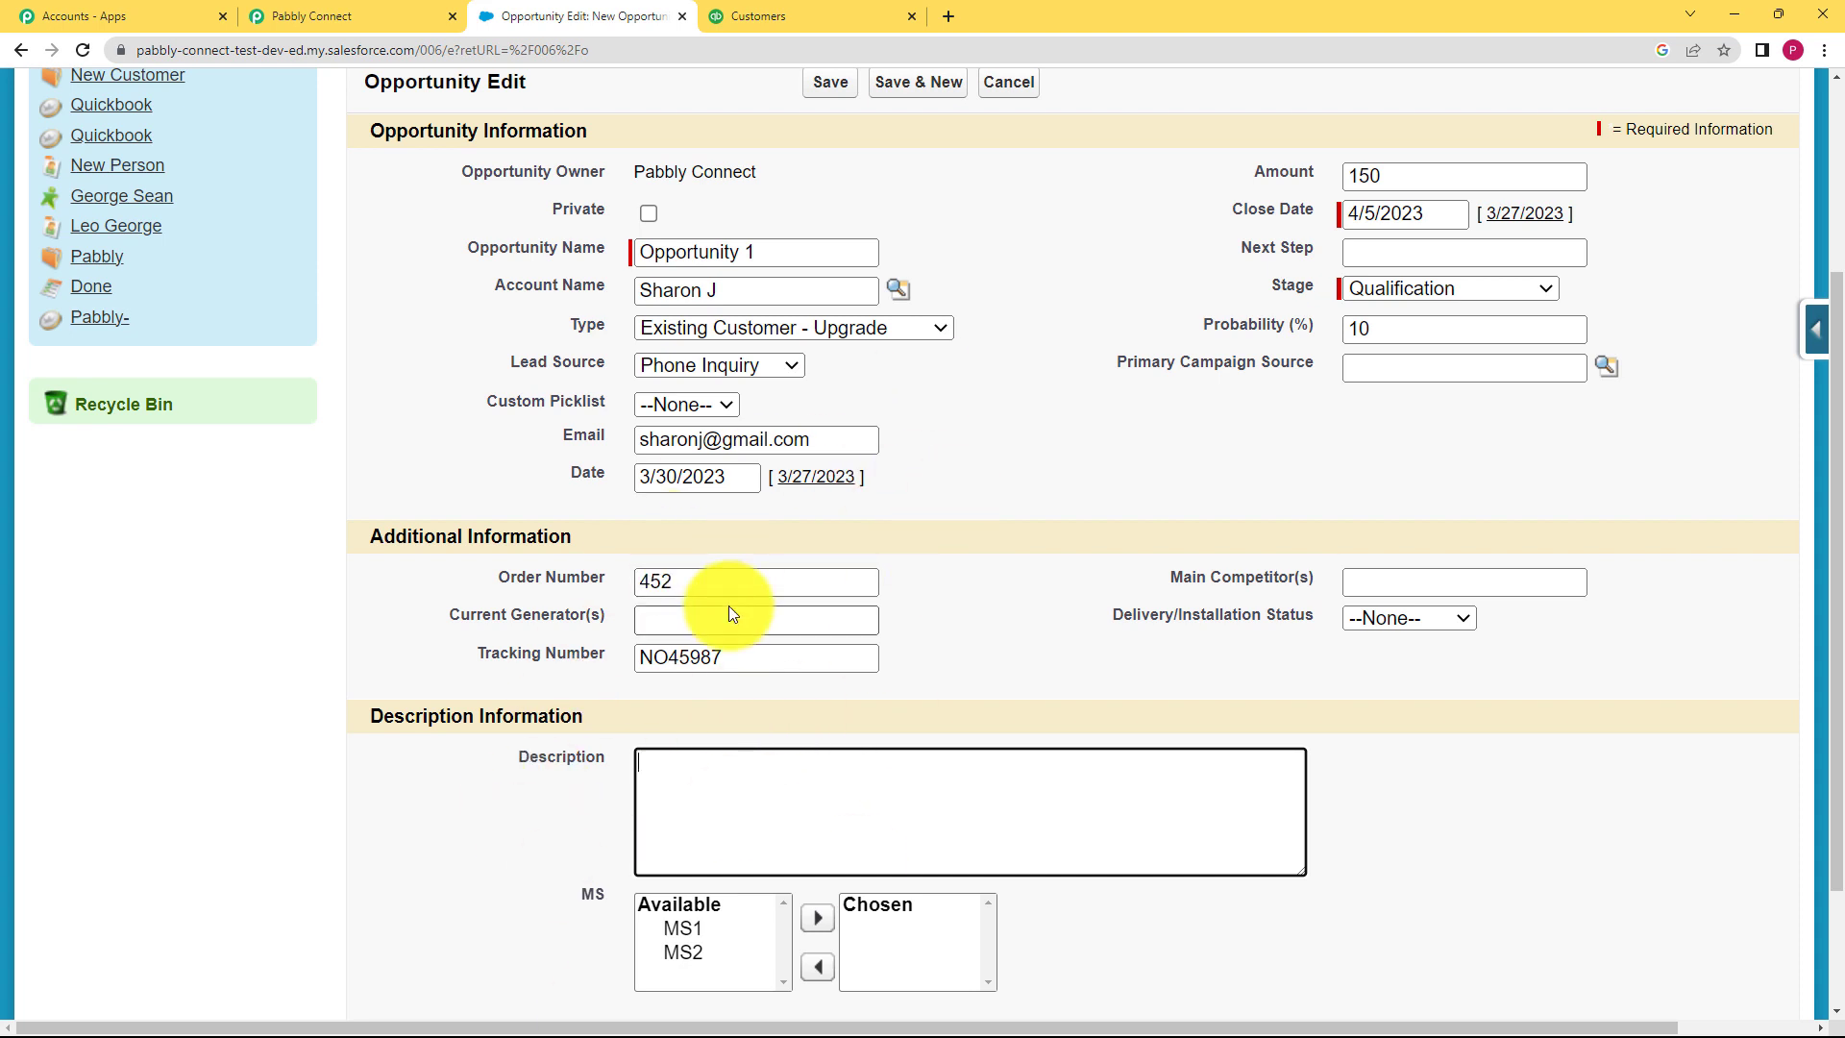
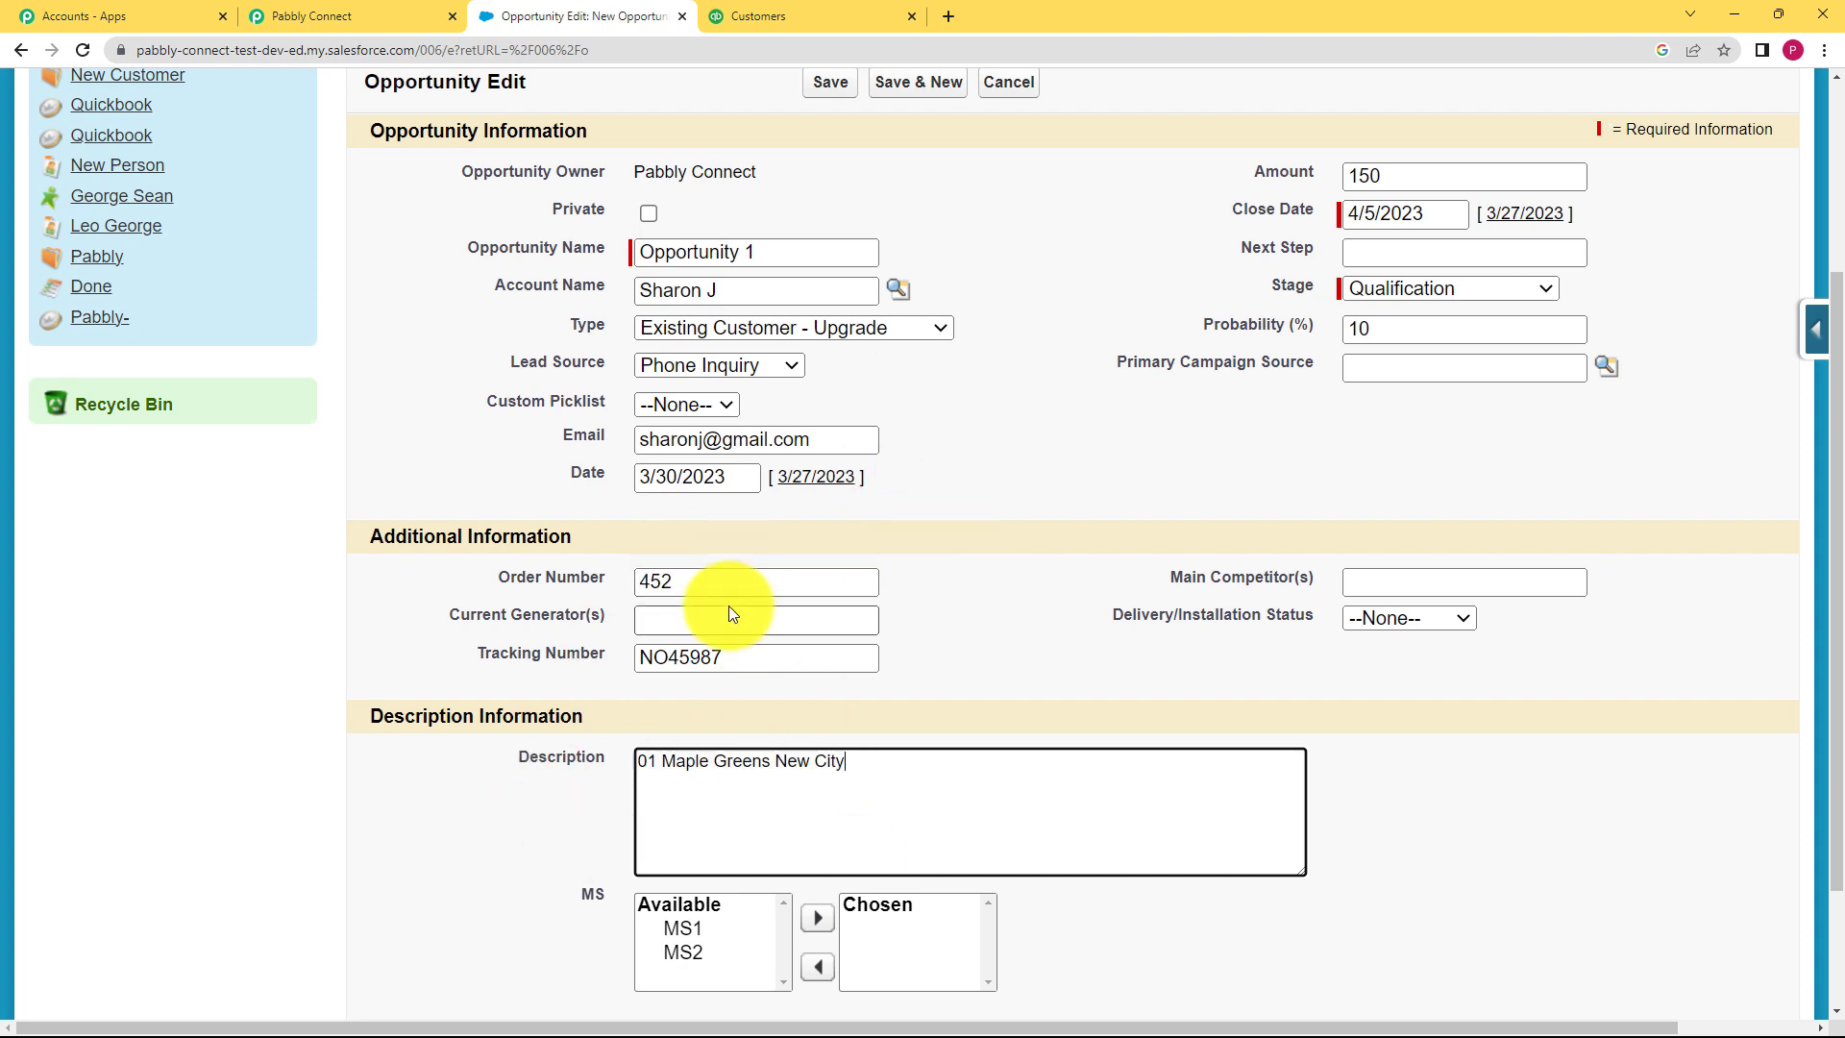
# Step: Set delivery/installation status to In progress and save the opportunity
pyautogui.scroll(-2, 413, 634)
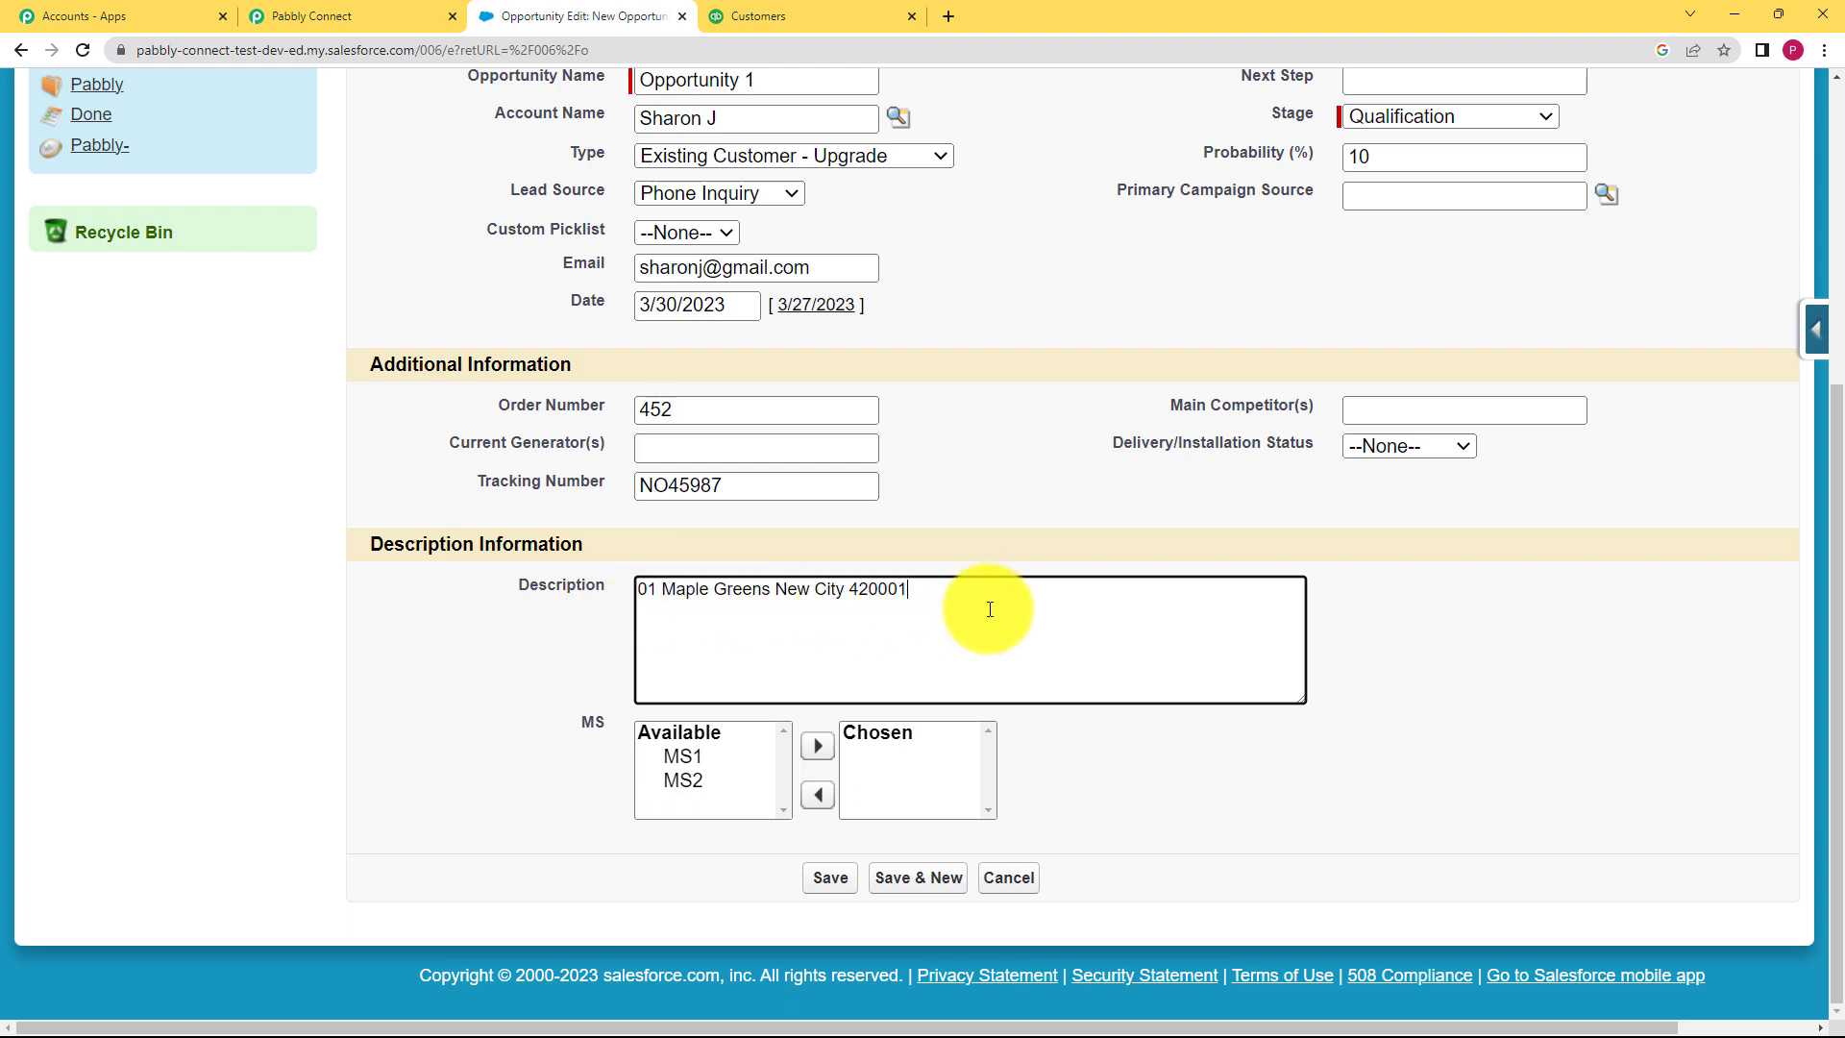
pyautogui.click(1436, 449)
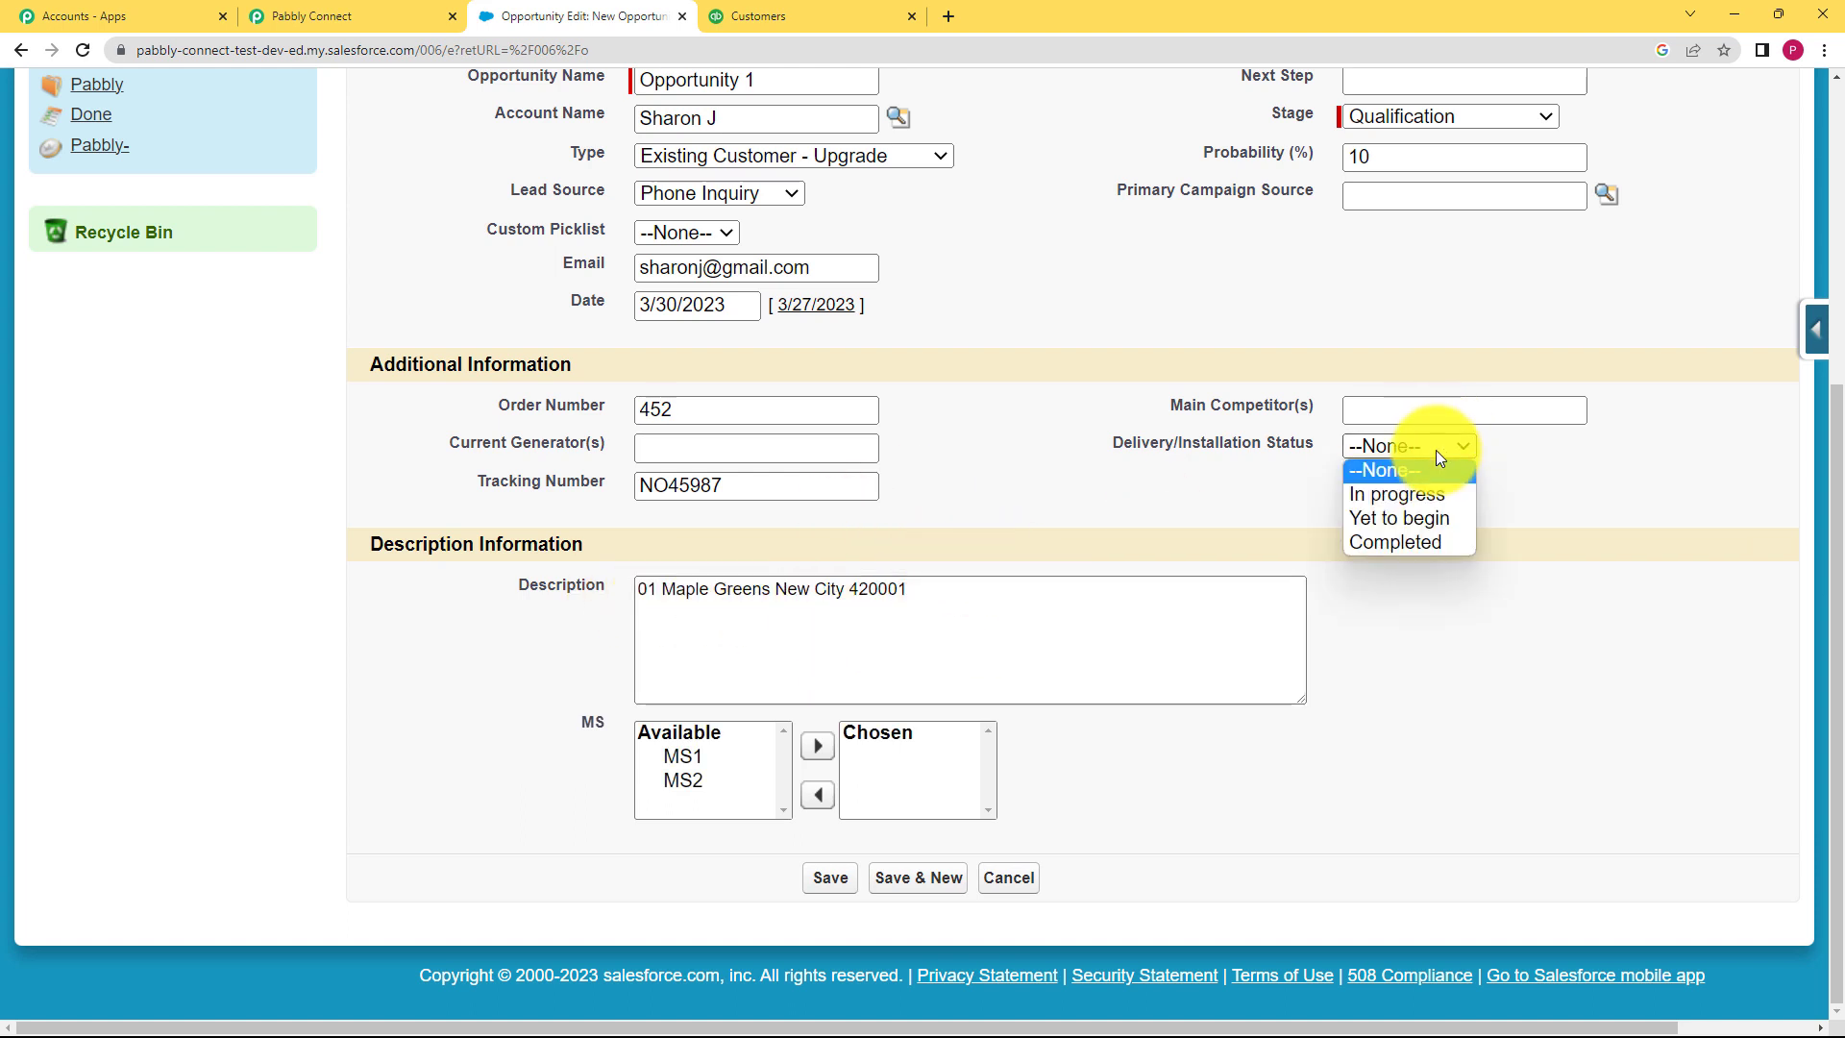
pyautogui.click(1375, 498)
pyautogui.click(832, 881)
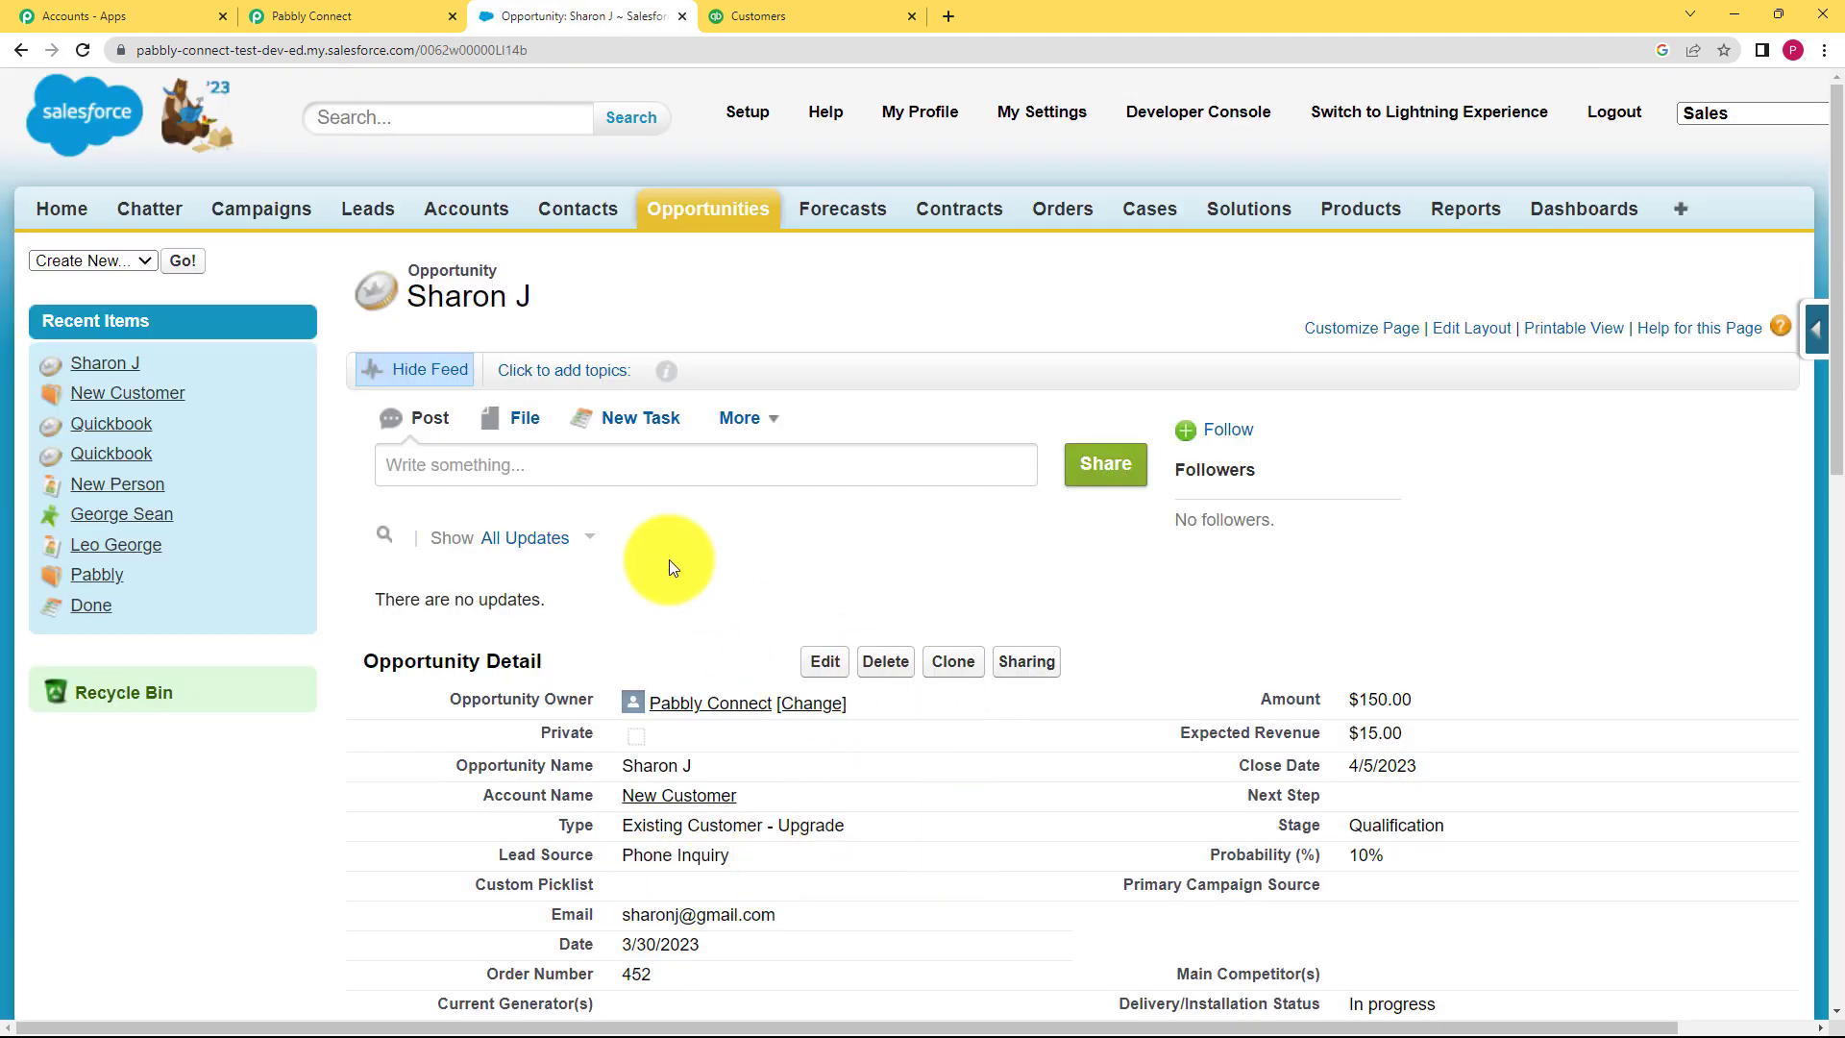
pyautogui.scroll(-3, 669, 559)
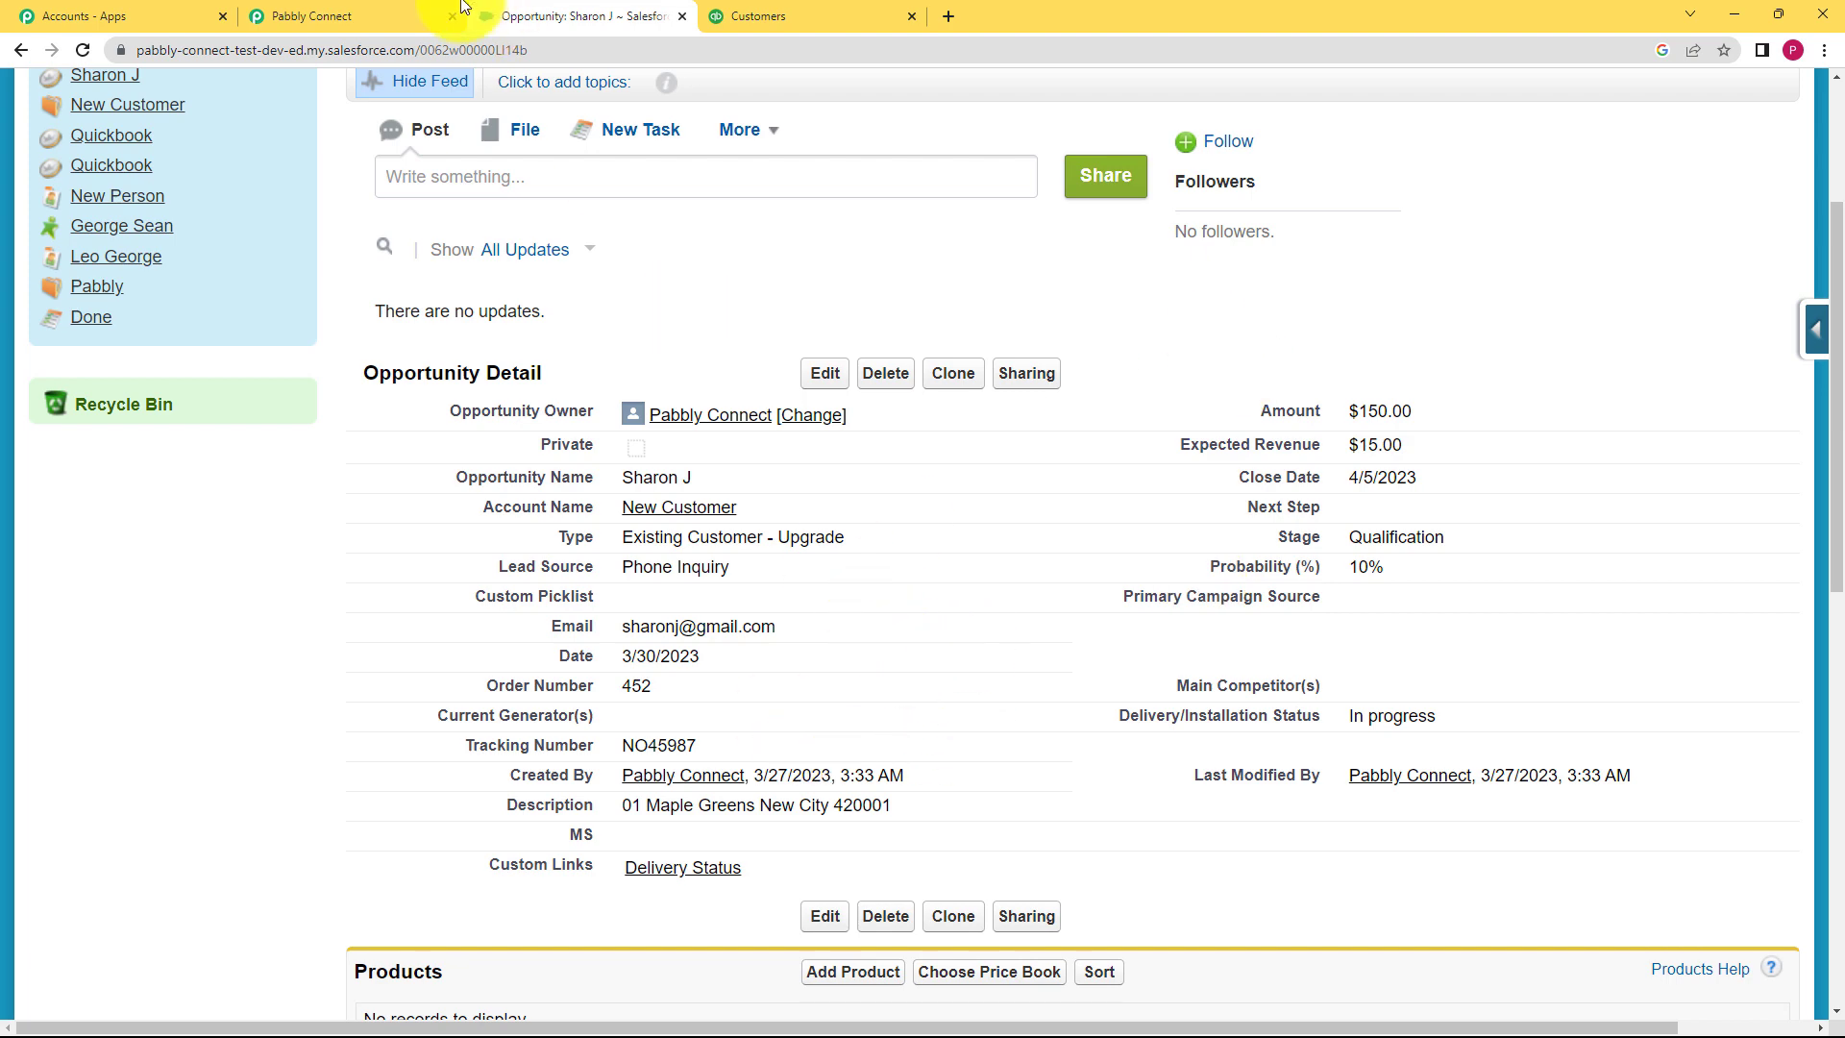
pyautogui.click(391, 16)
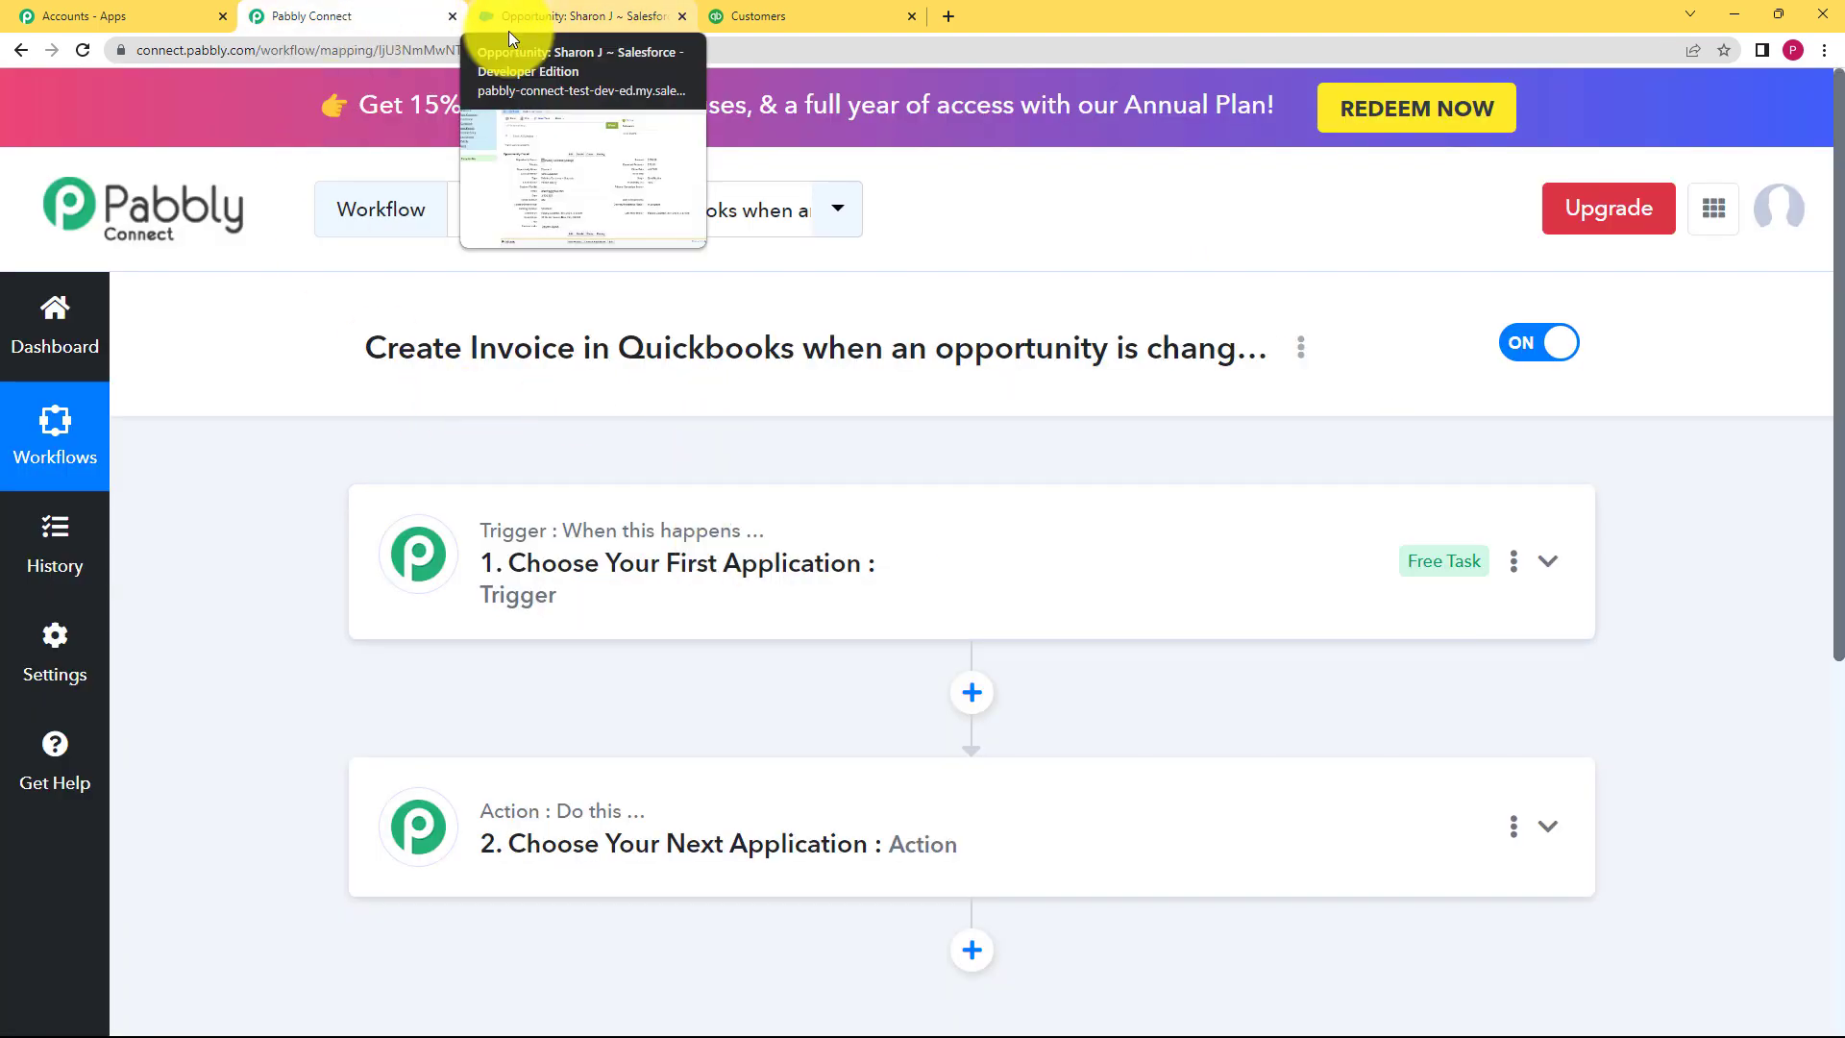
# Step: Set the trigger app to Salesforce with the Opportunity Updated event
pyautogui.click(645, 549)
pyautogui.click(635, 721)
pyautogui.write('sales')
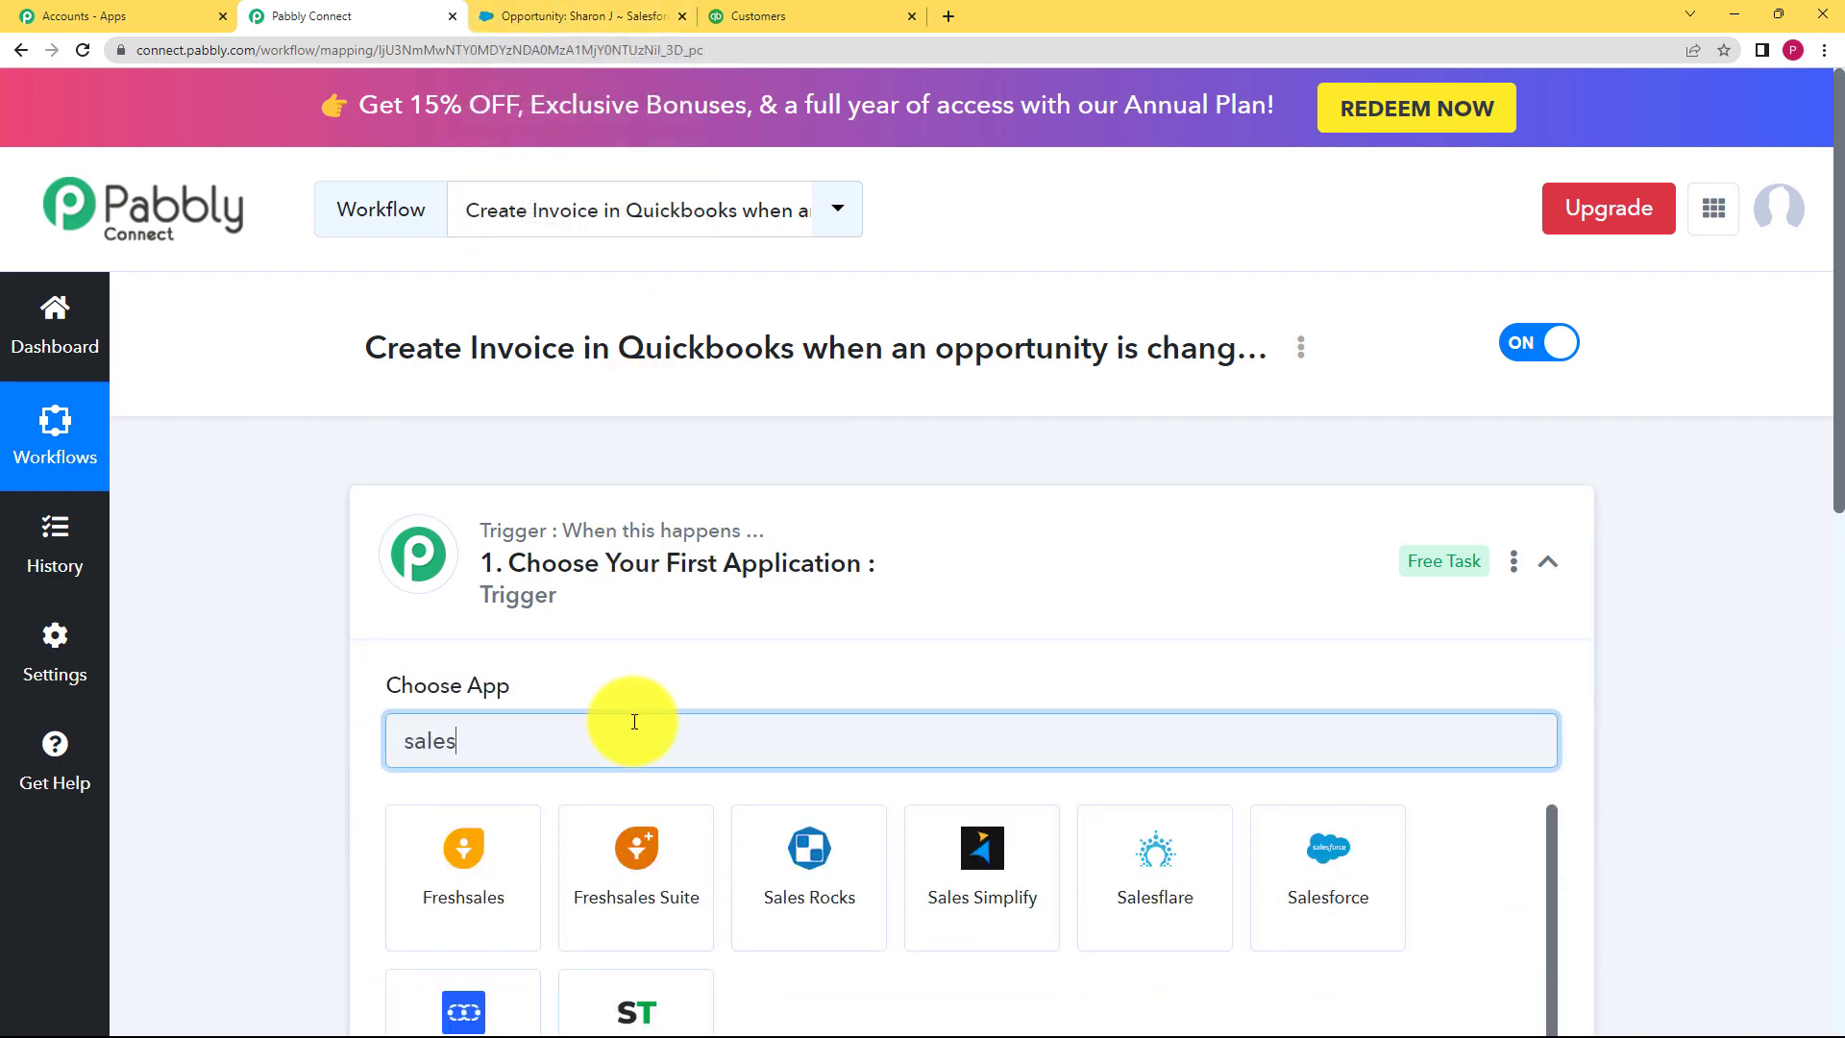
pyautogui.scroll(-2, 635, 722)
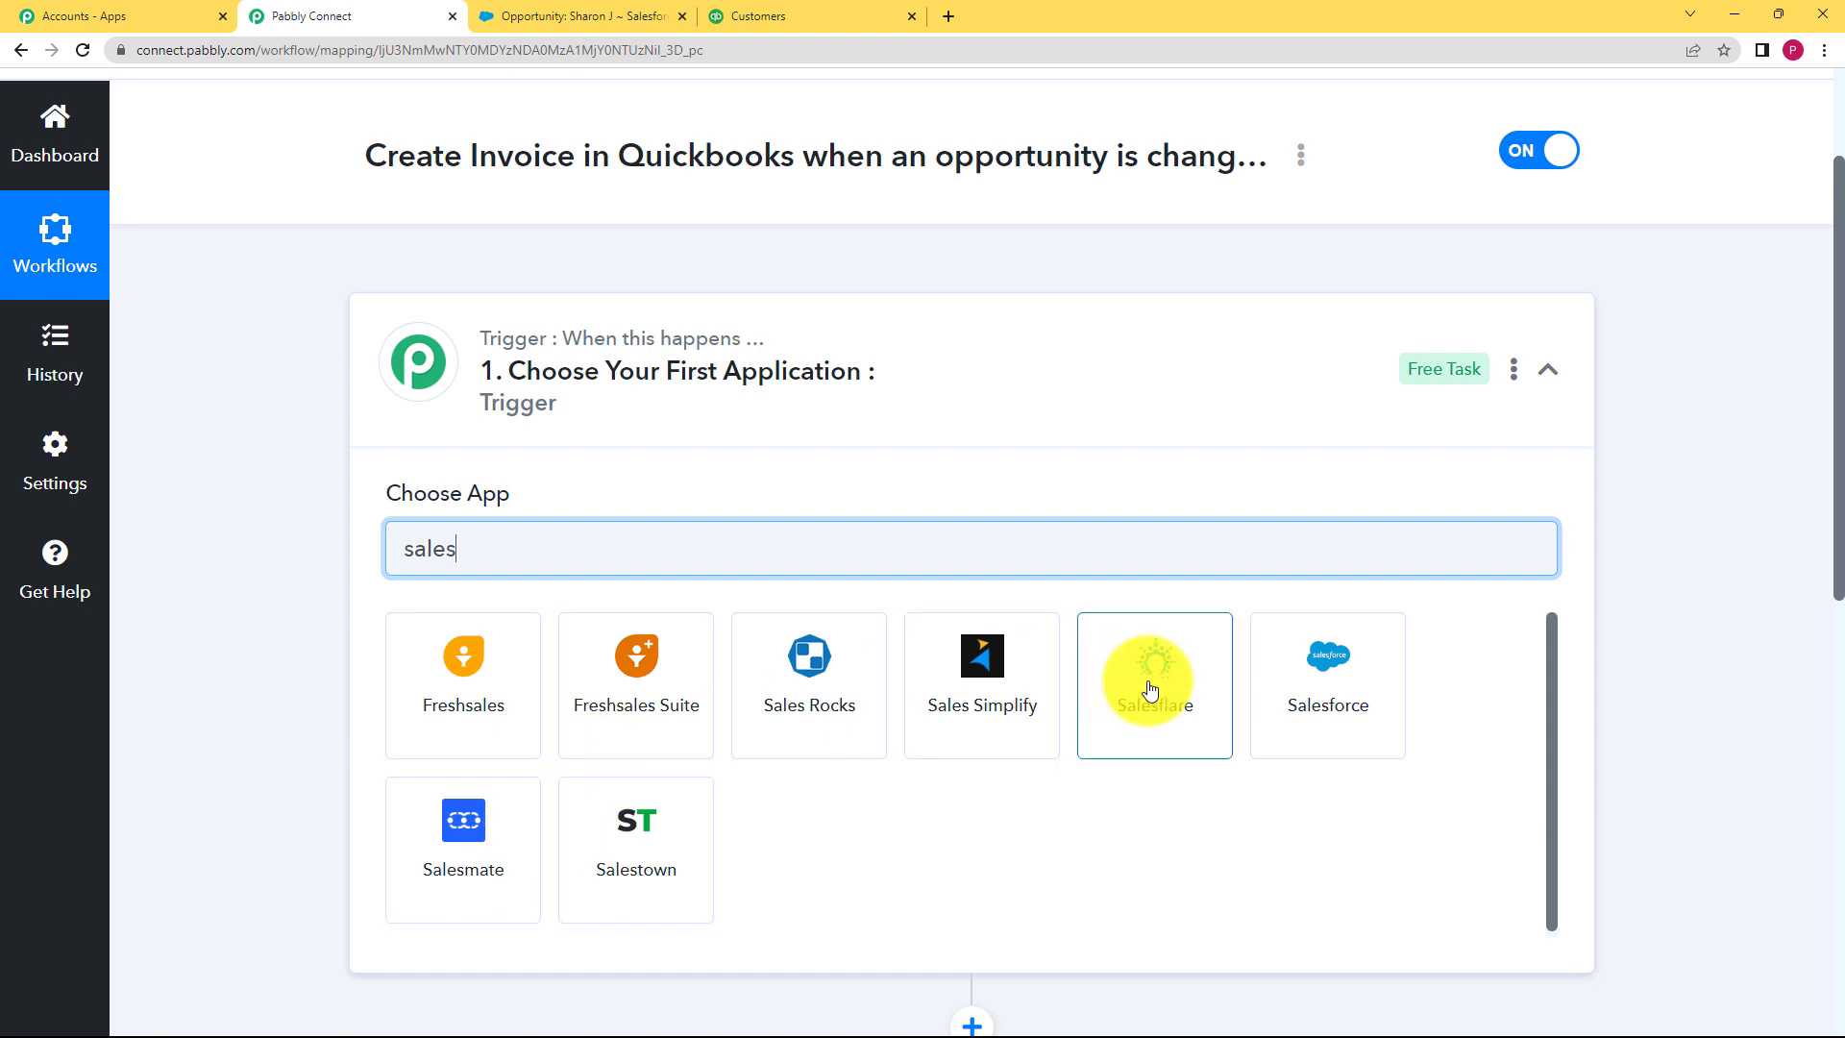
pyautogui.click(1263, 682)
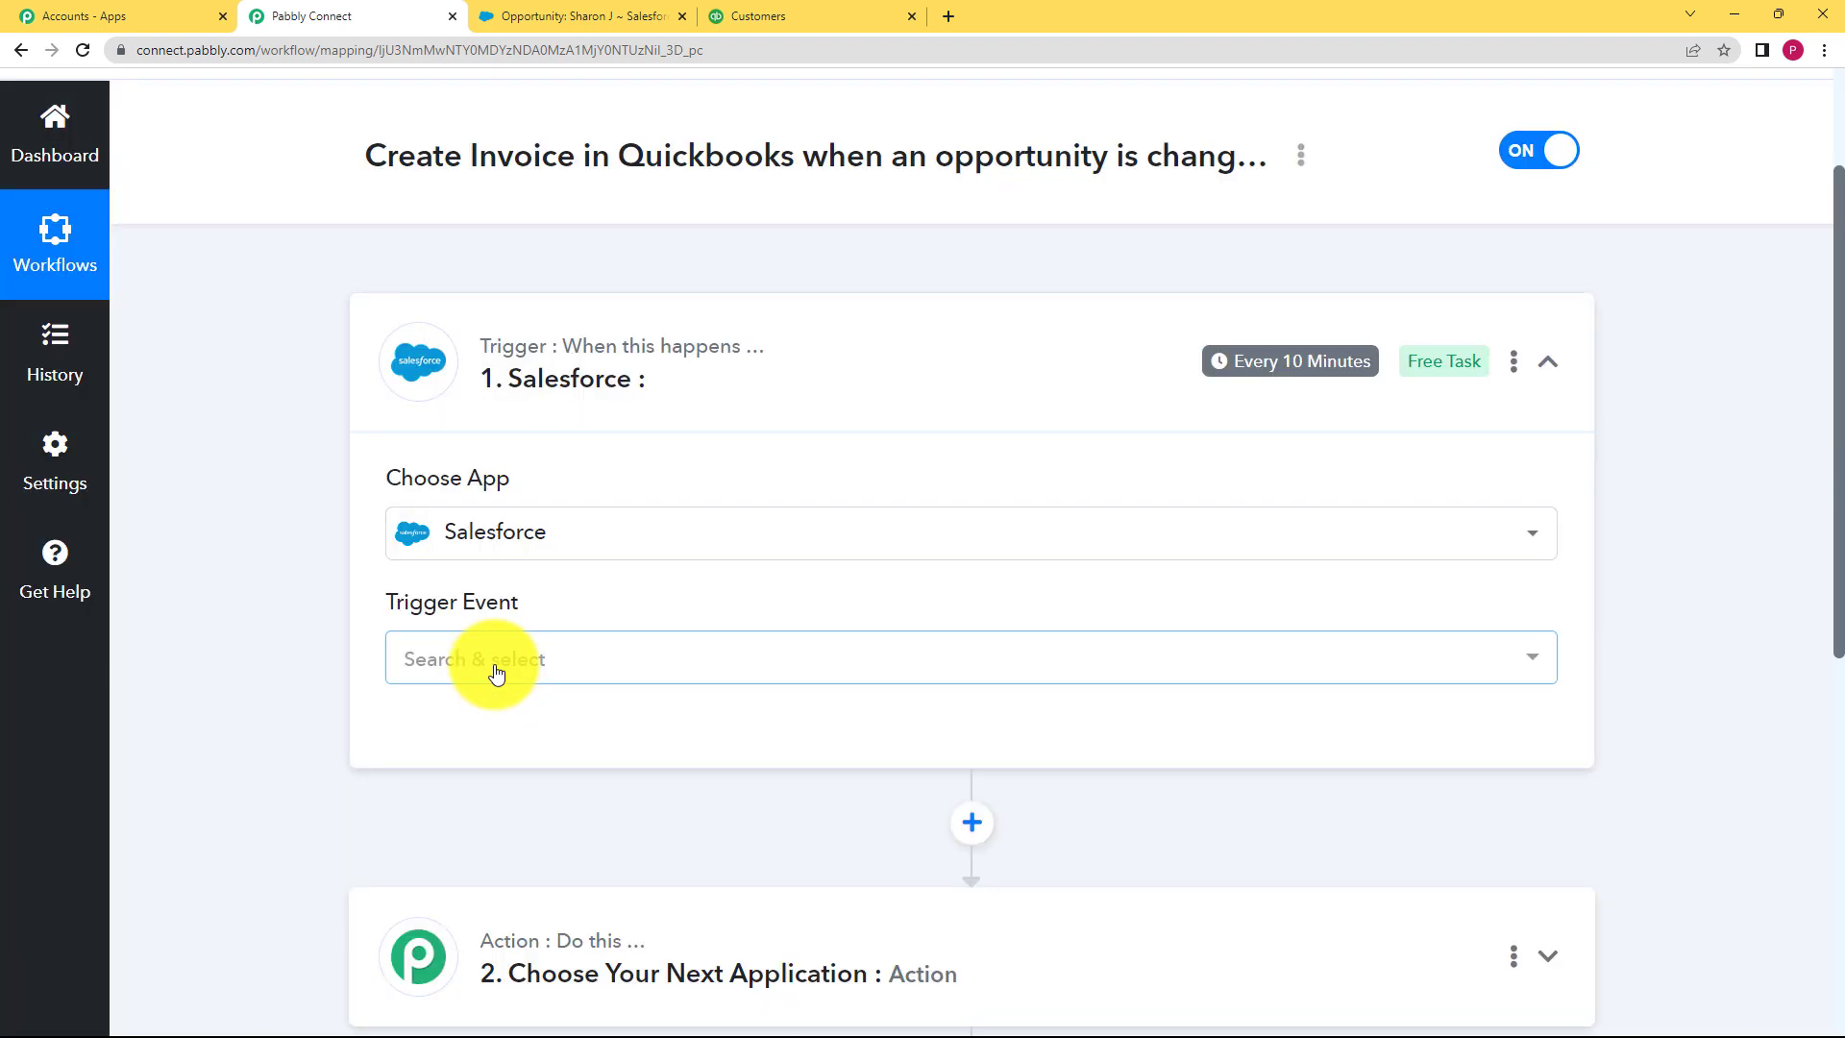
pyautogui.click(494, 661)
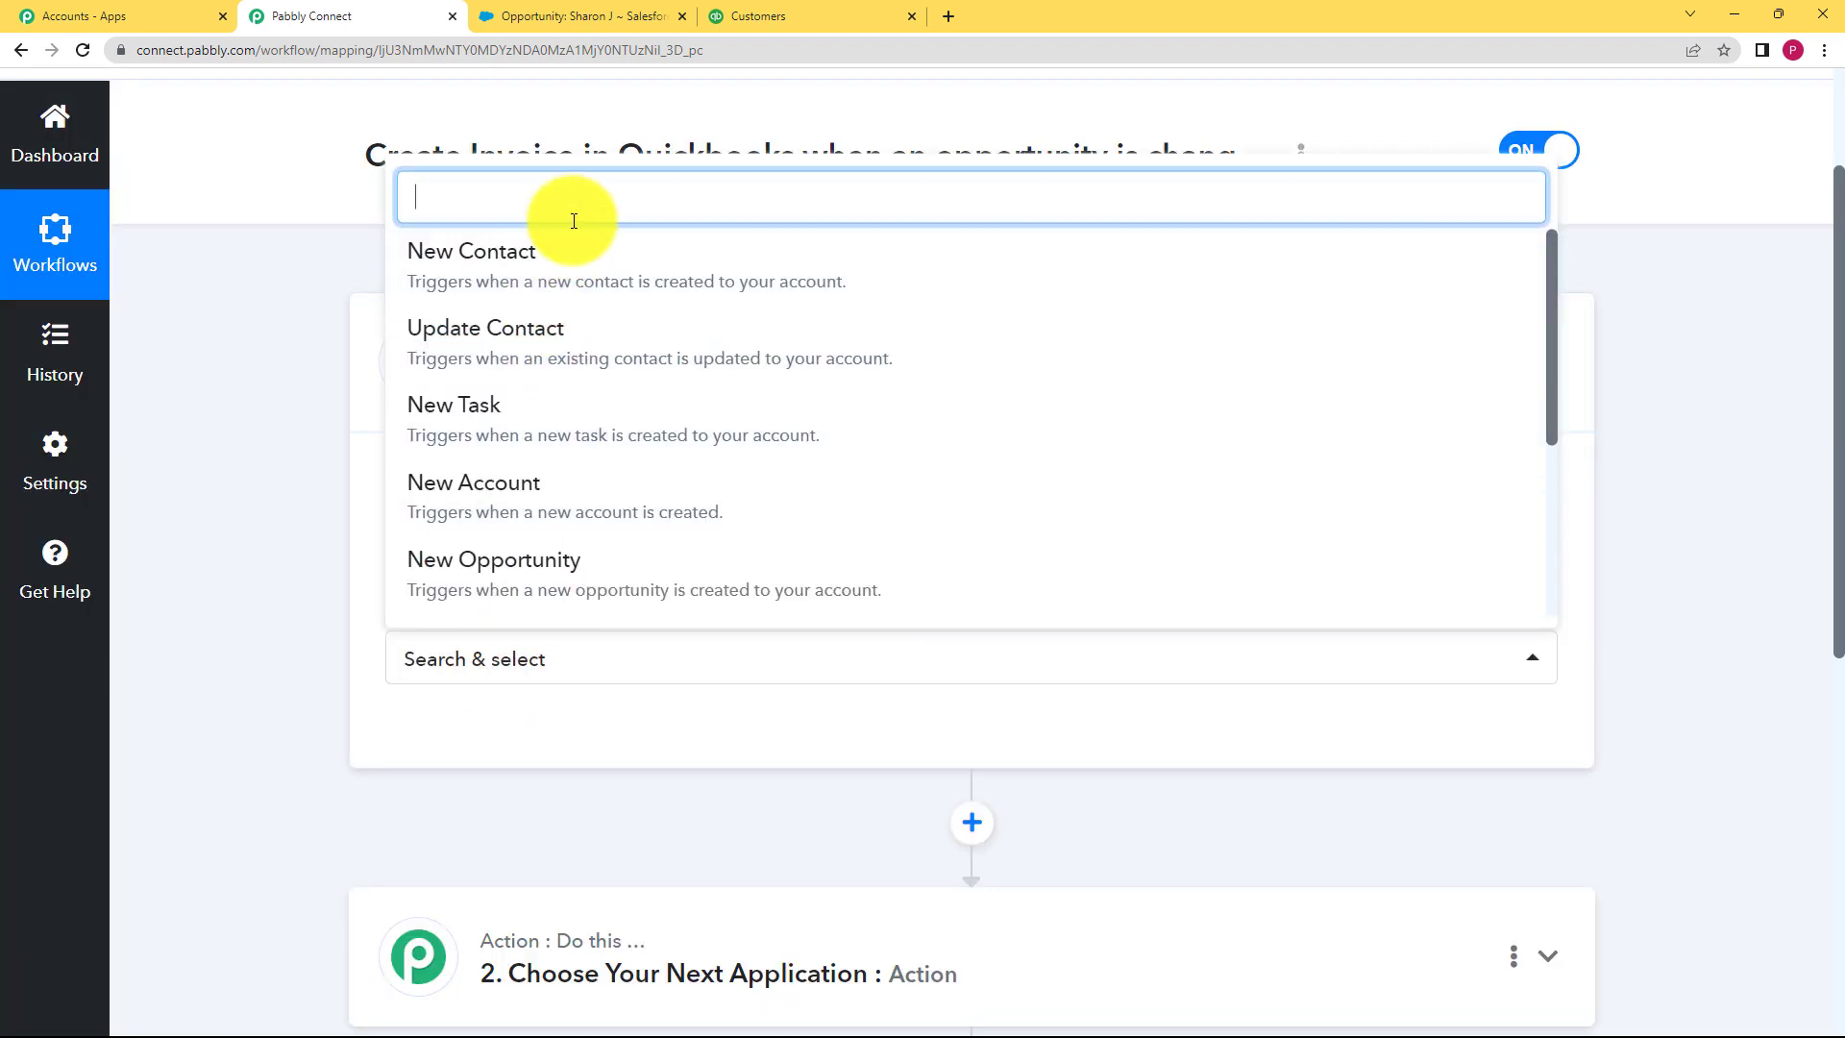
pyautogui.write('upda')
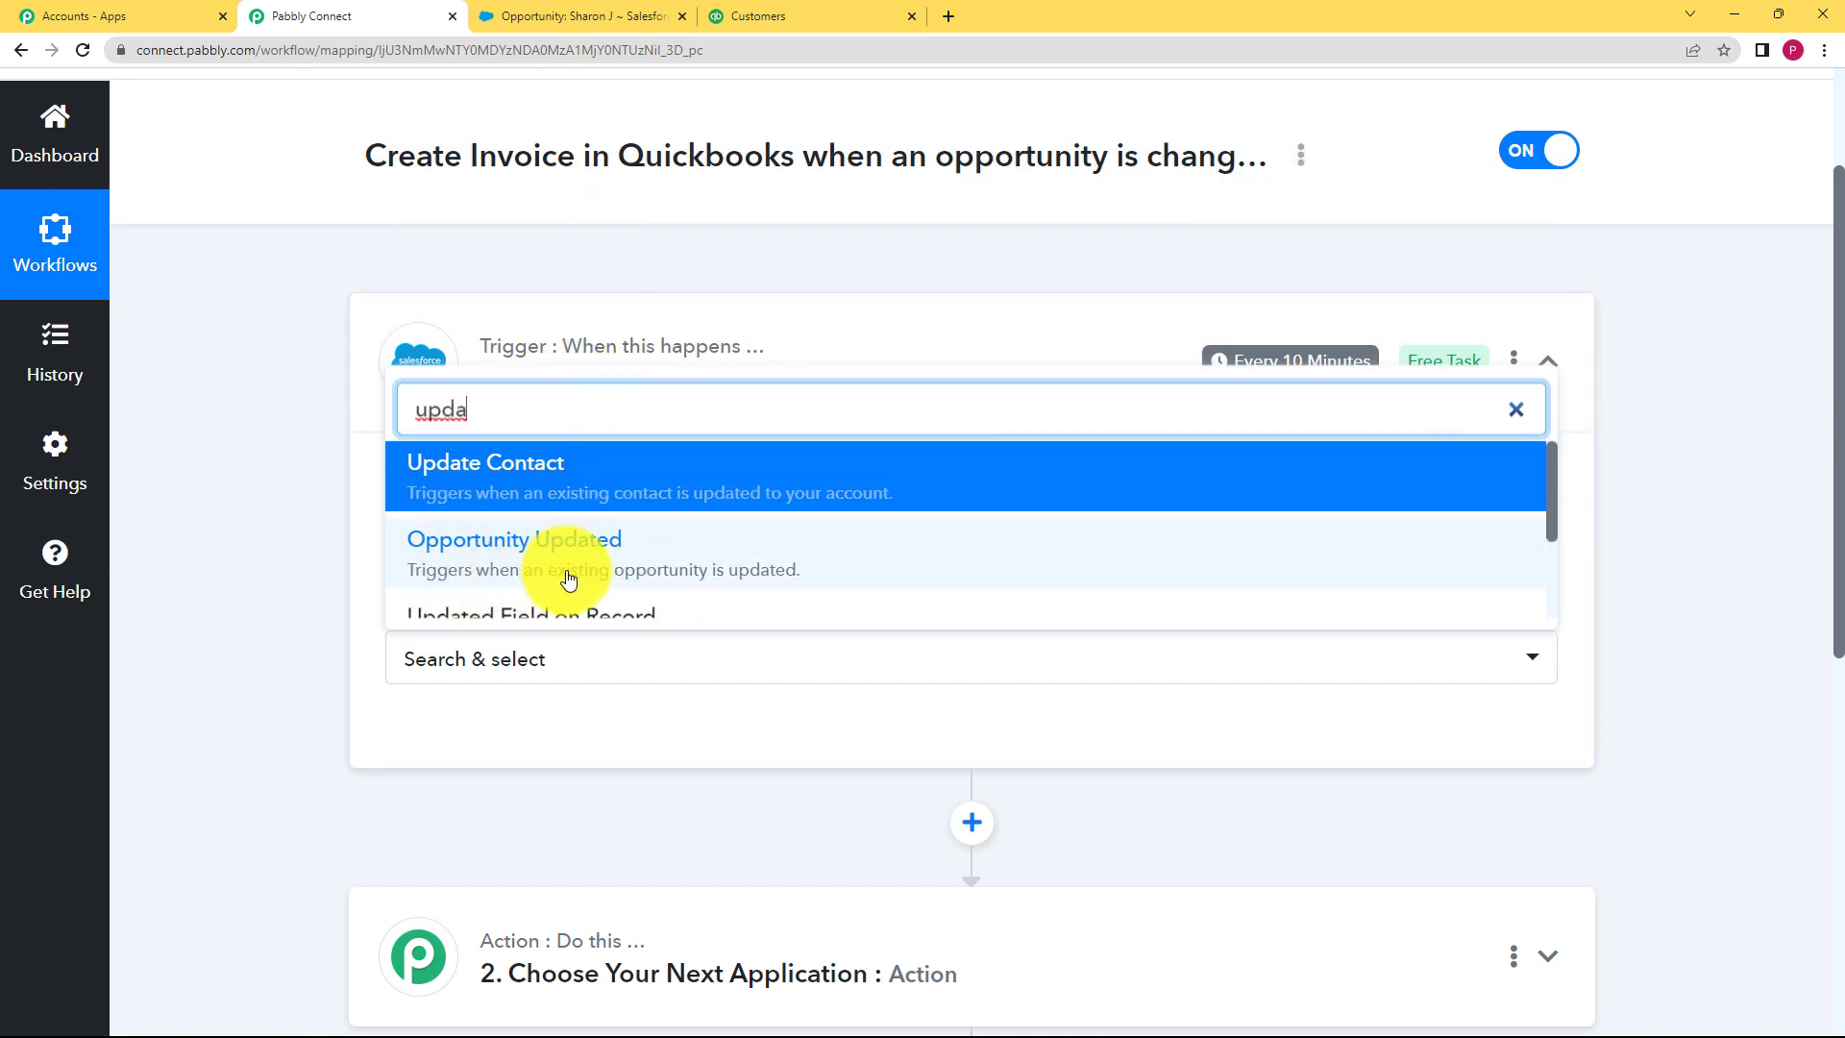
pyautogui.click(798, 552)
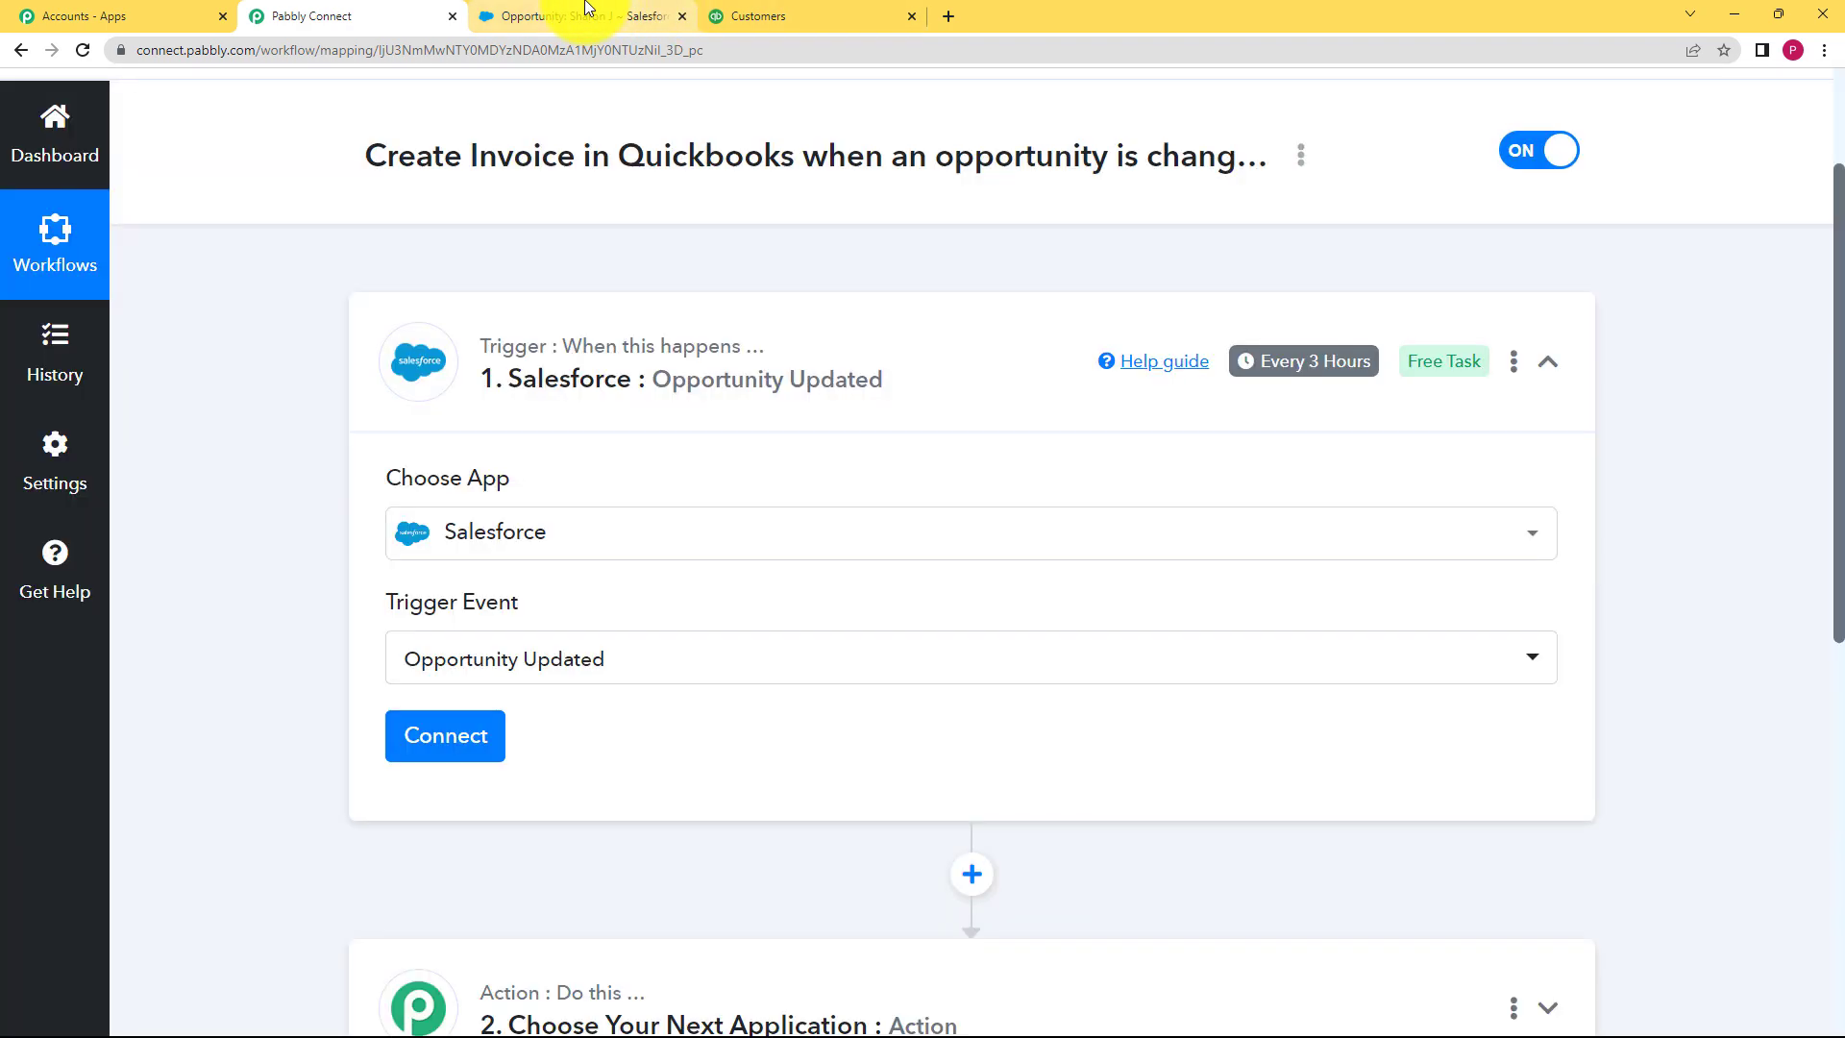
pyautogui.click(588, 12)
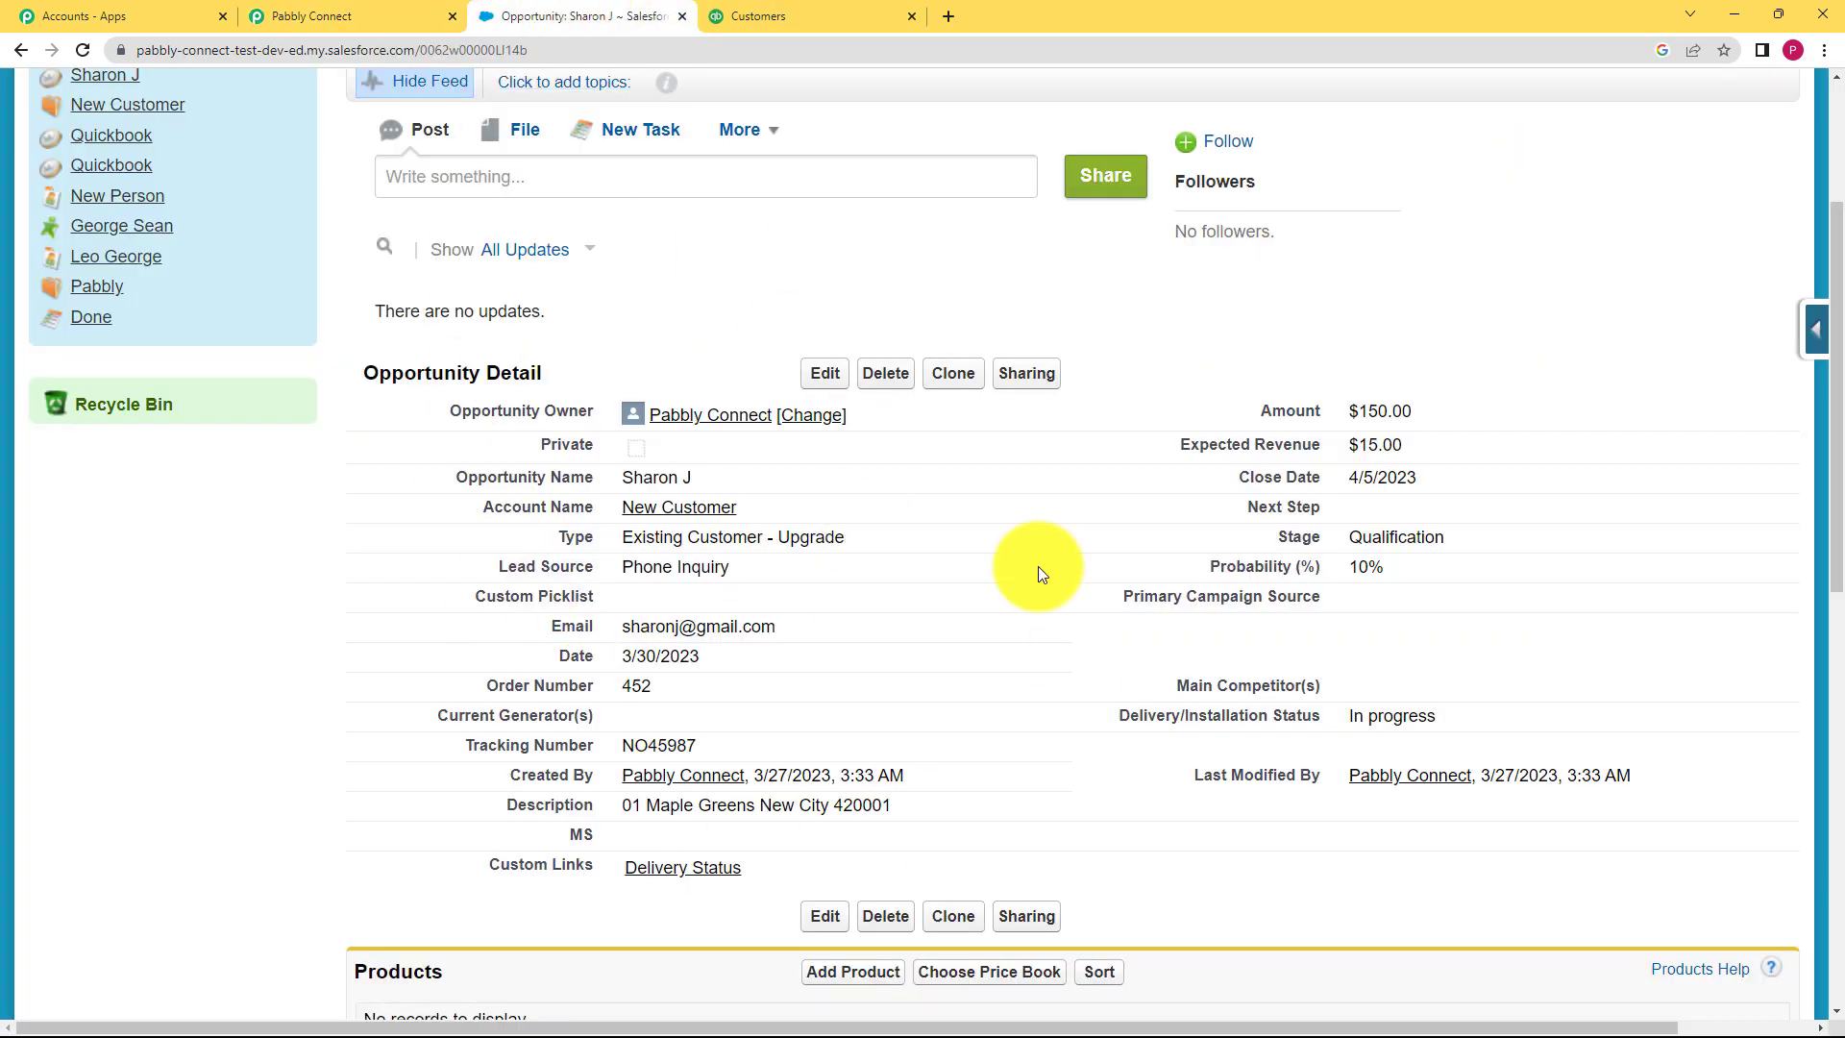
pyautogui.click(320, 16)
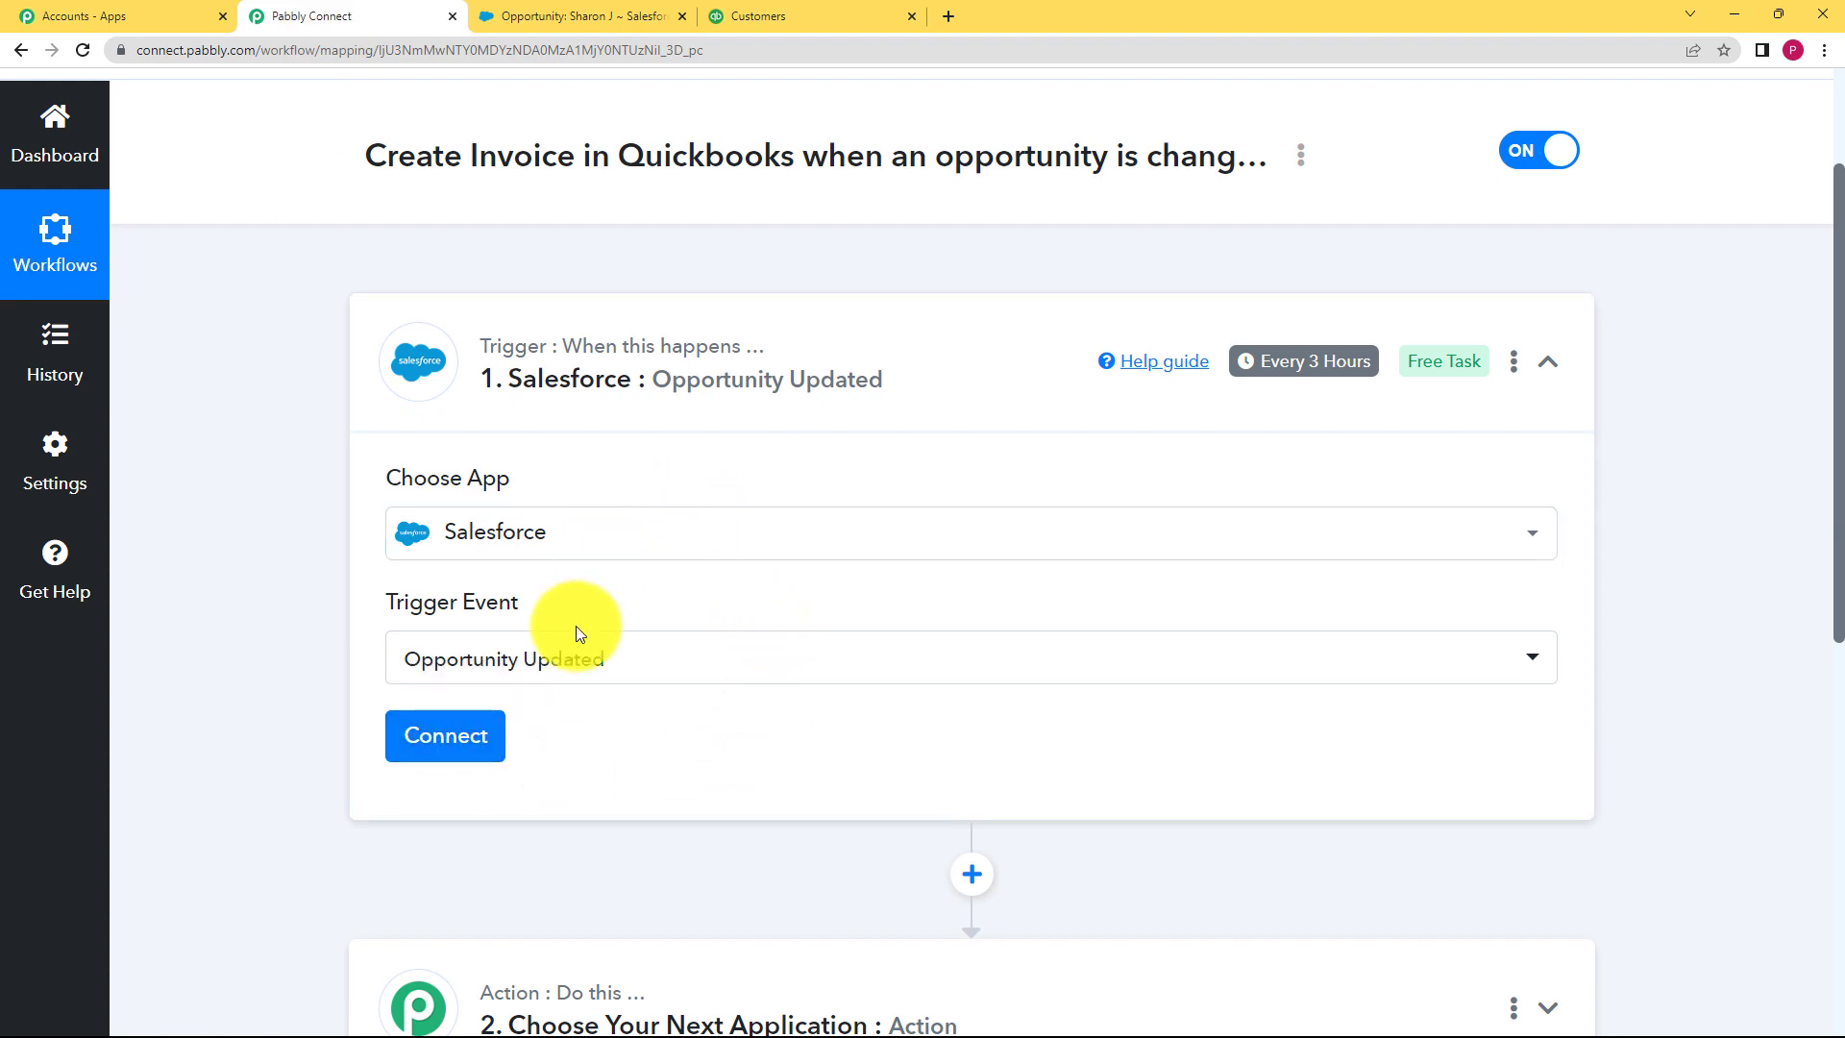
# Step: Add and authorize a new Salesforce connection for the trigger
pyautogui.click(496, 754)
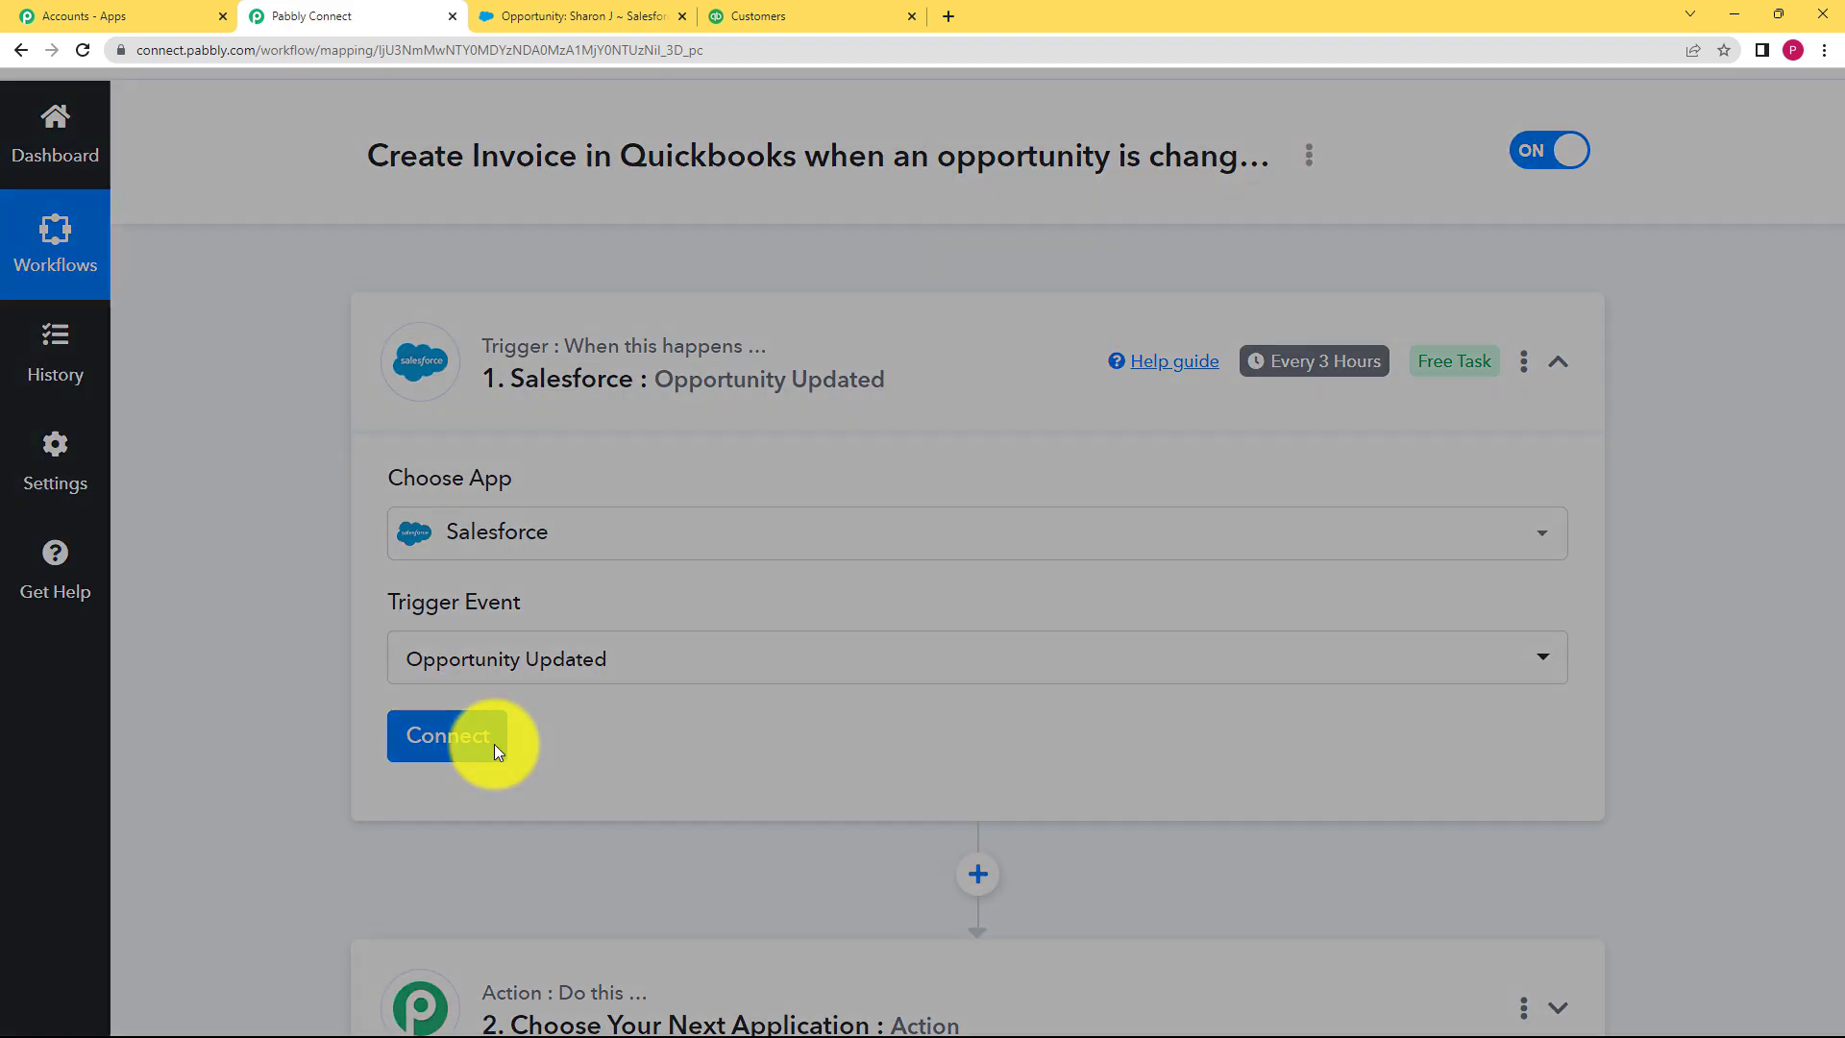
pyautogui.click(987, 353)
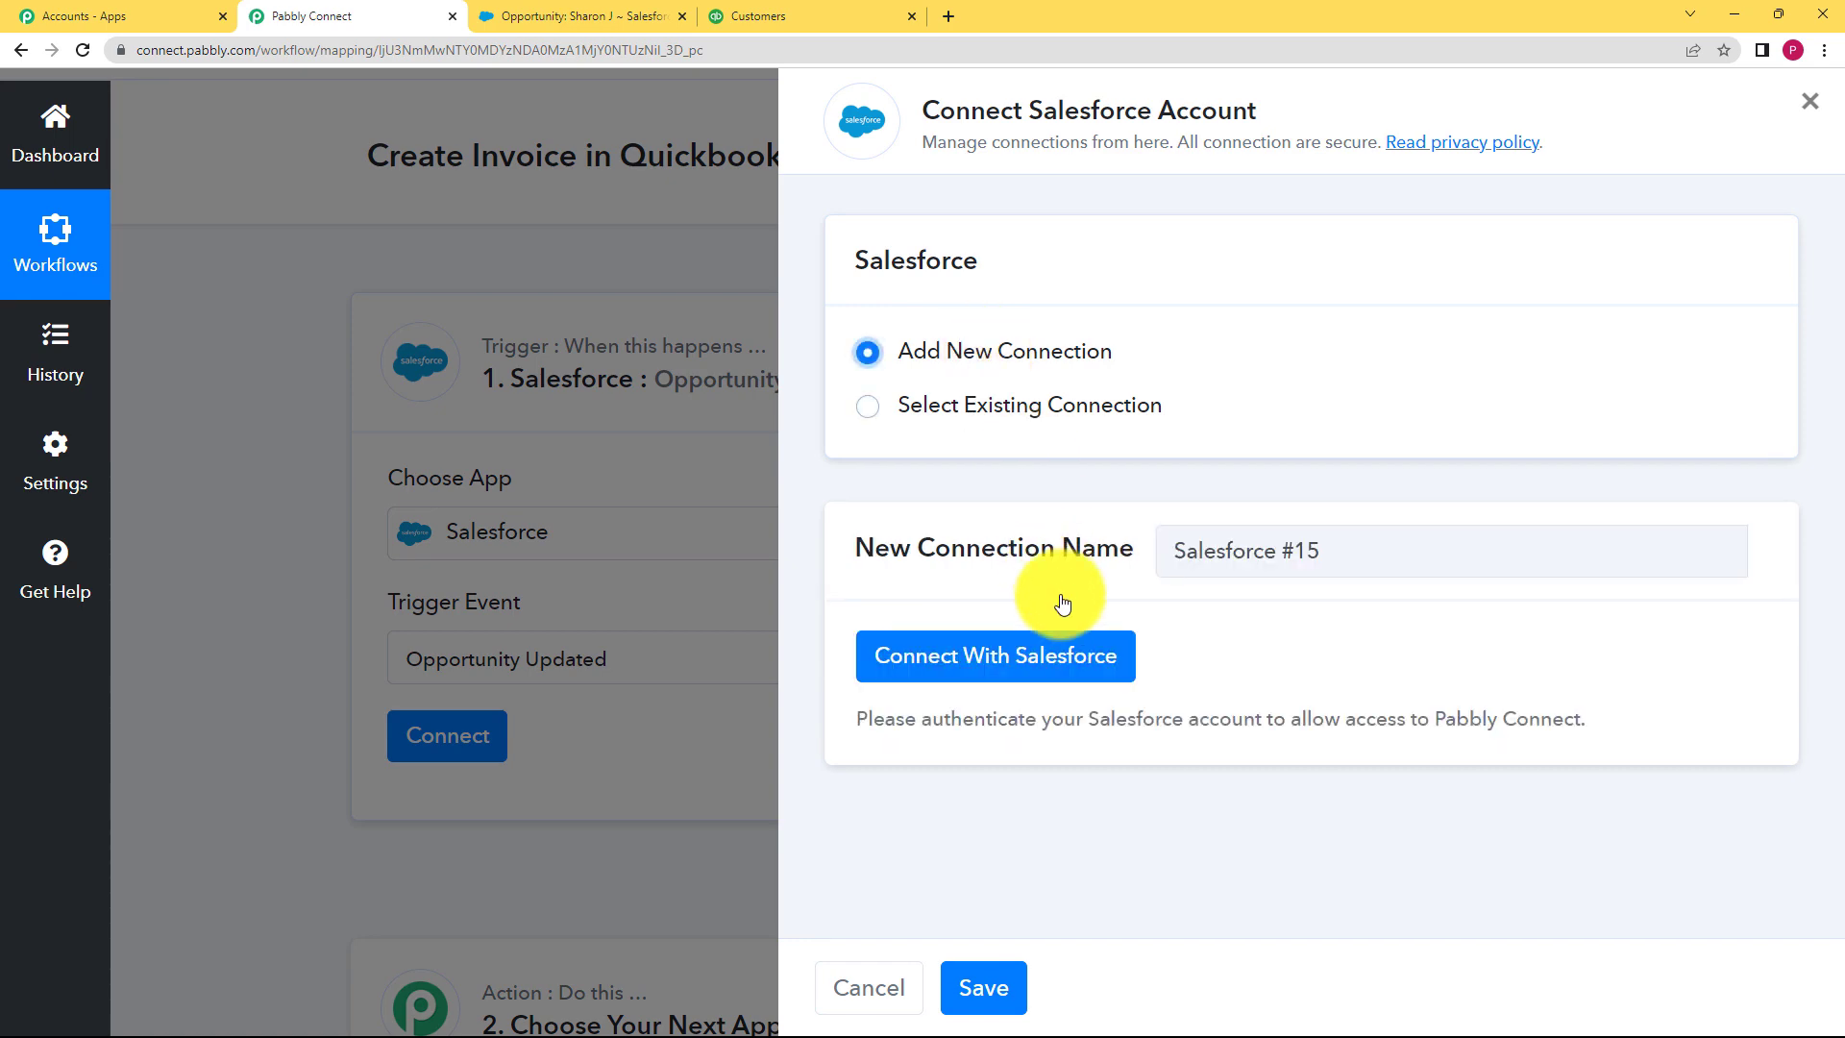
pyautogui.click(1060, 653)
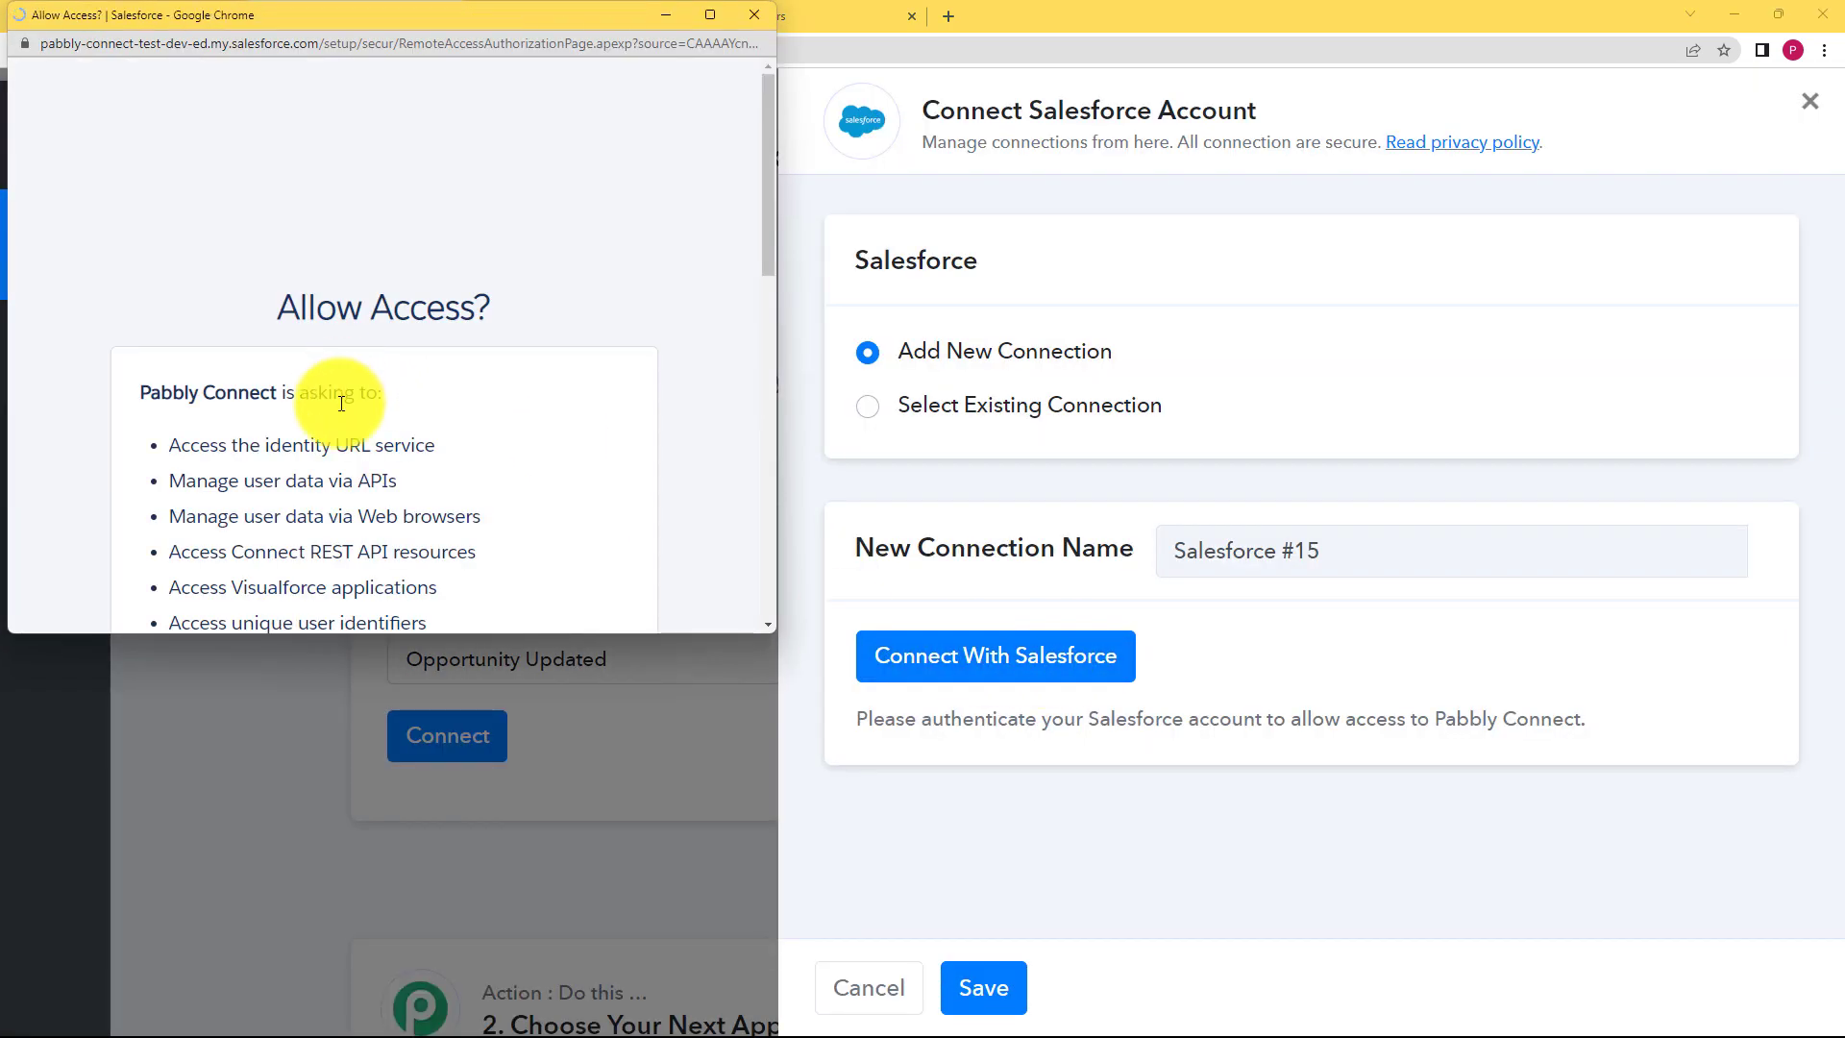
pyautogui.scroll(-10, 337, 413)
pyautogui.click(506, 444)
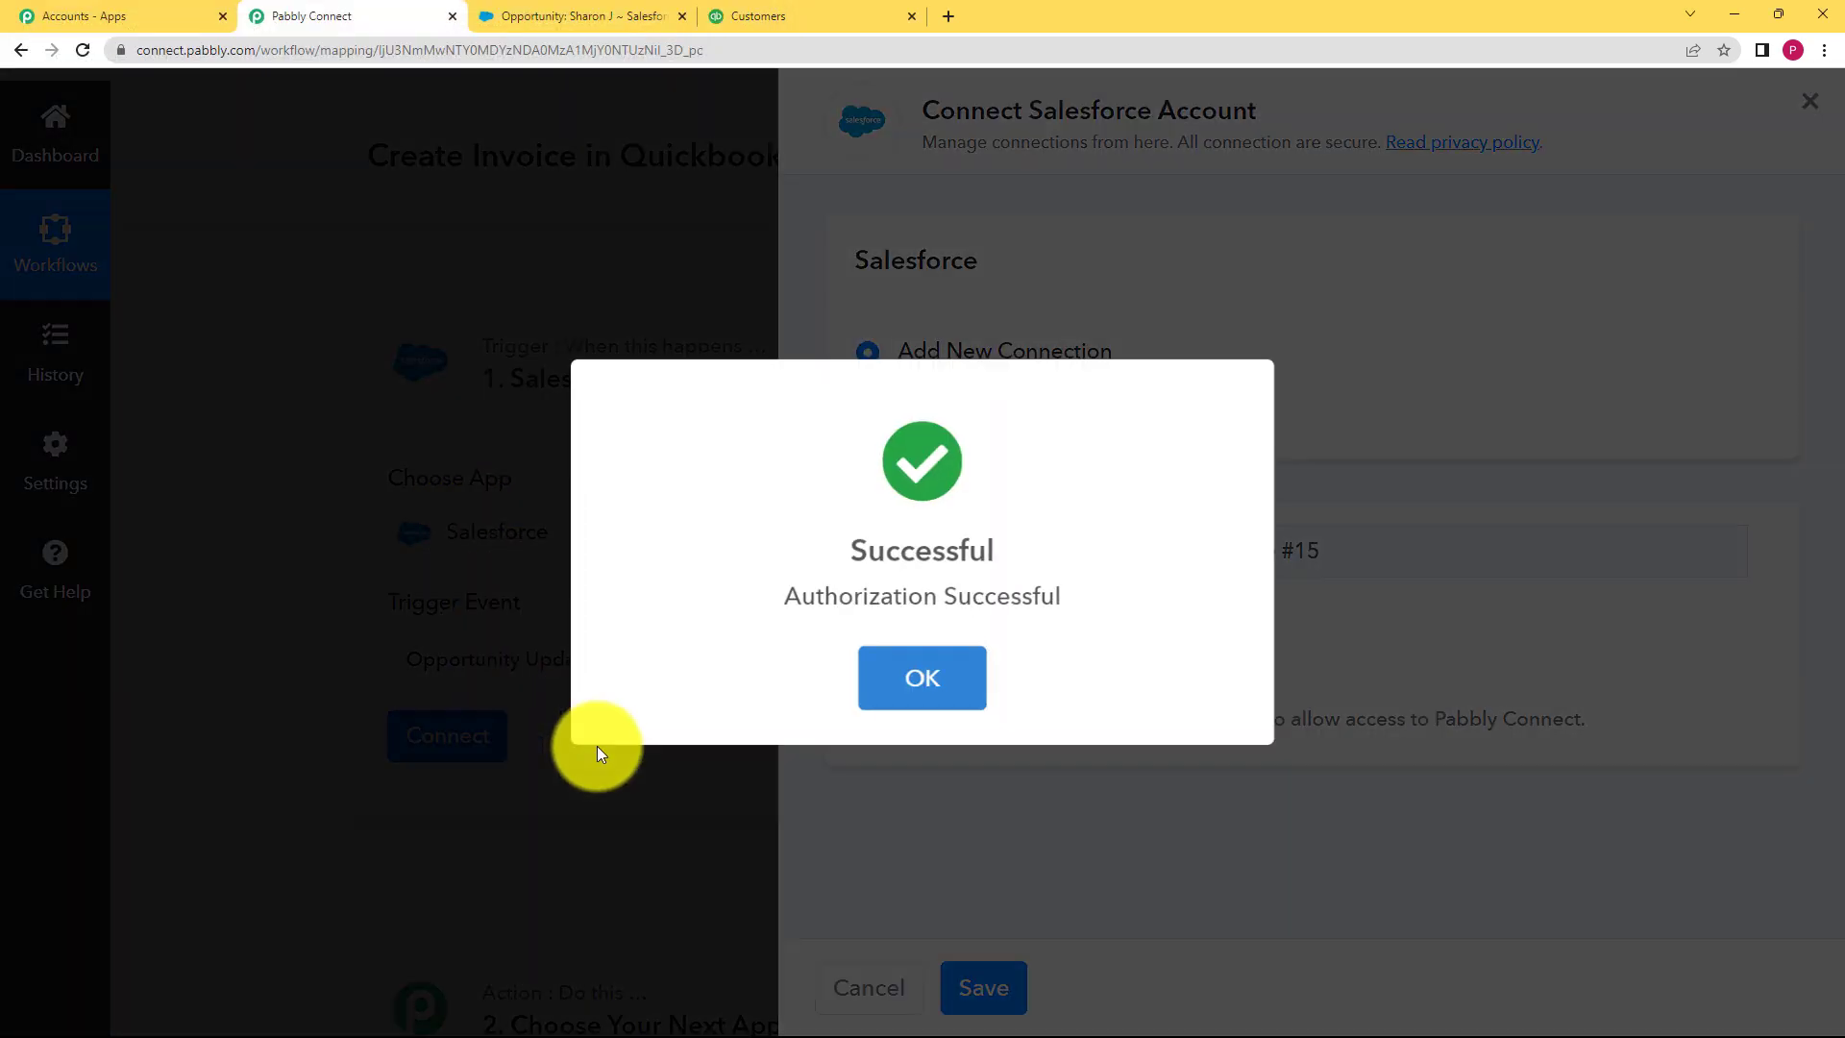
pyautogui.click(873, 702)
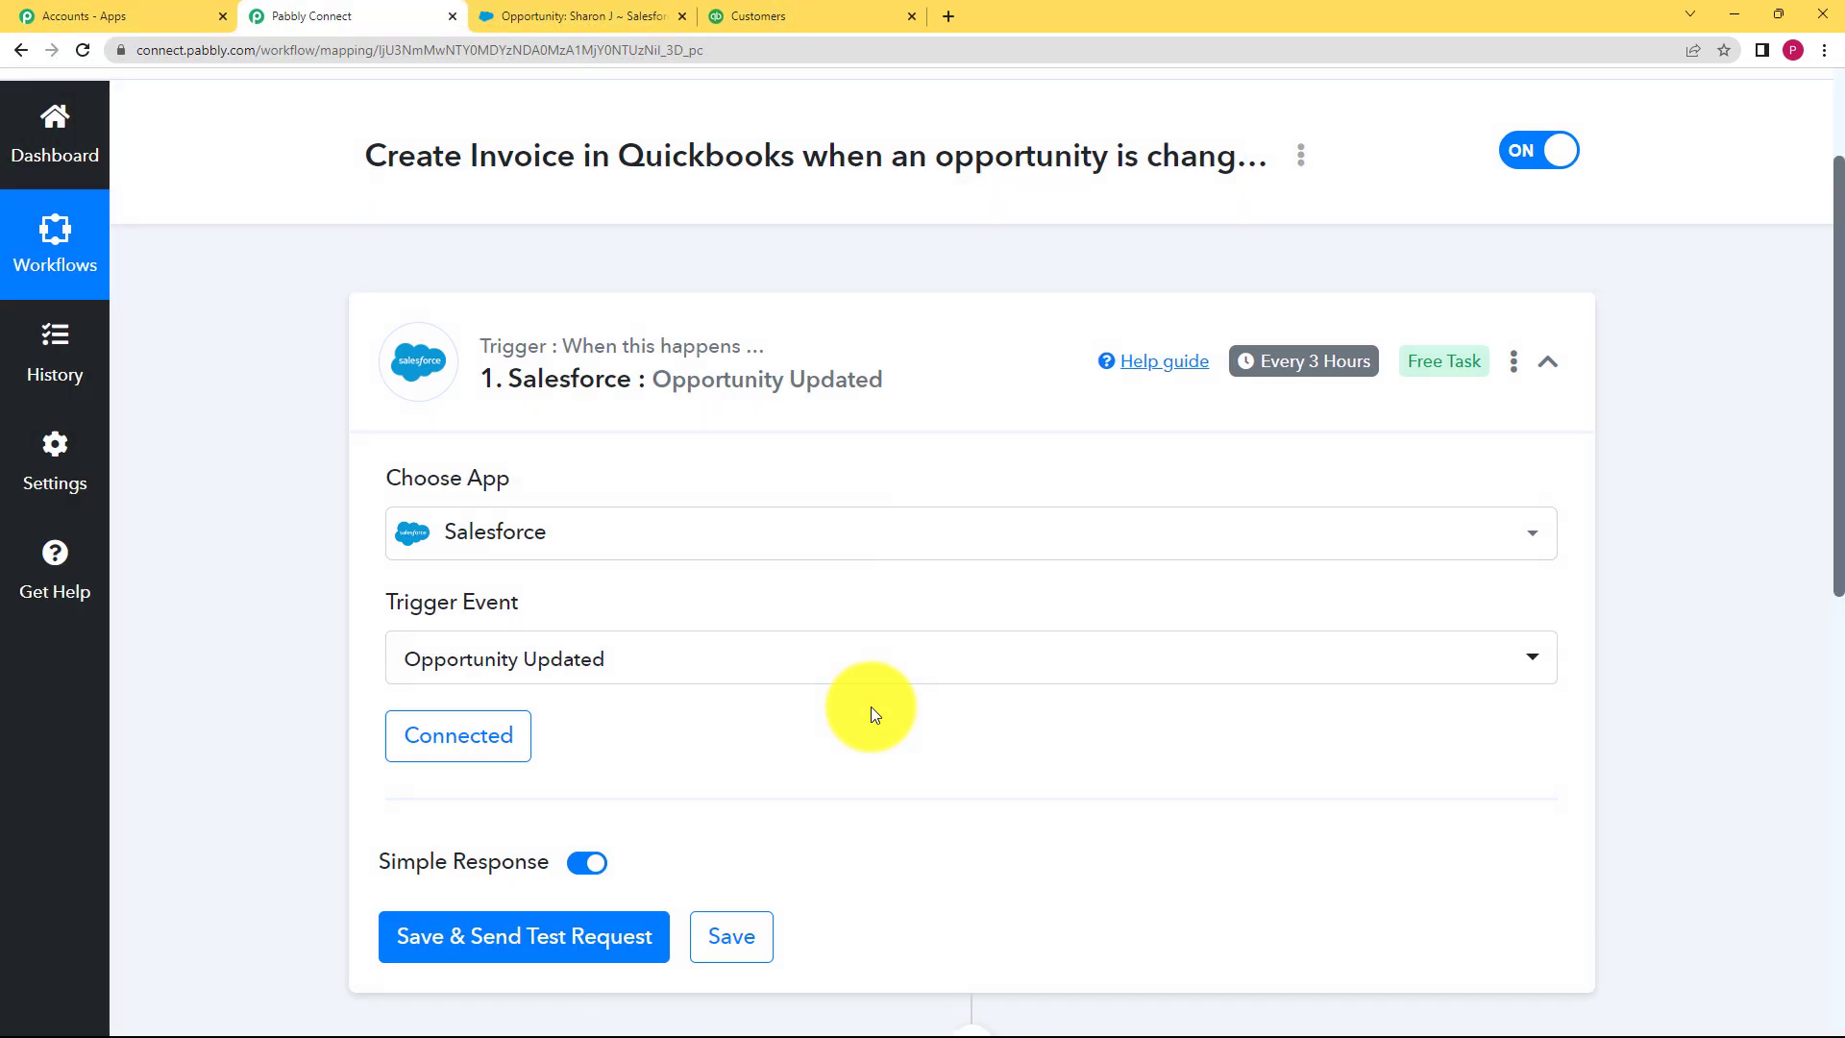
pyautogui.scroll(-3, 615, 740)
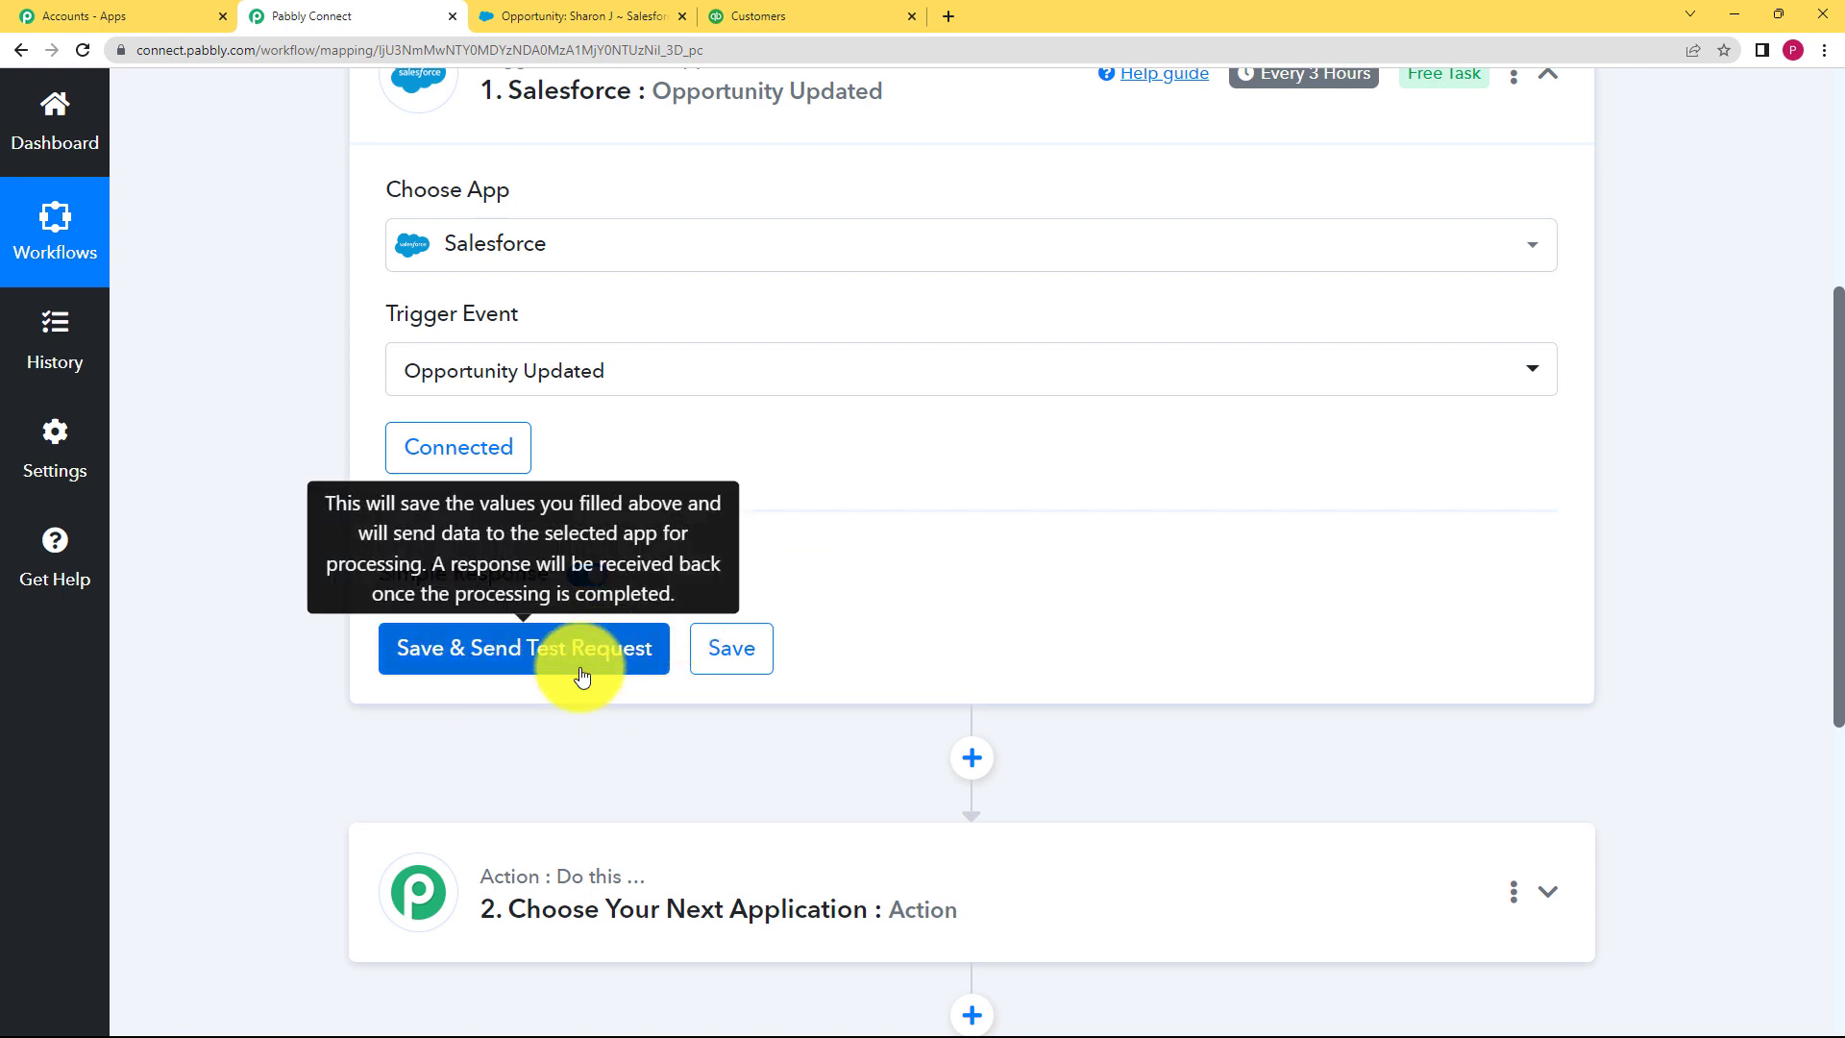
pyautogui.click(564, 11)
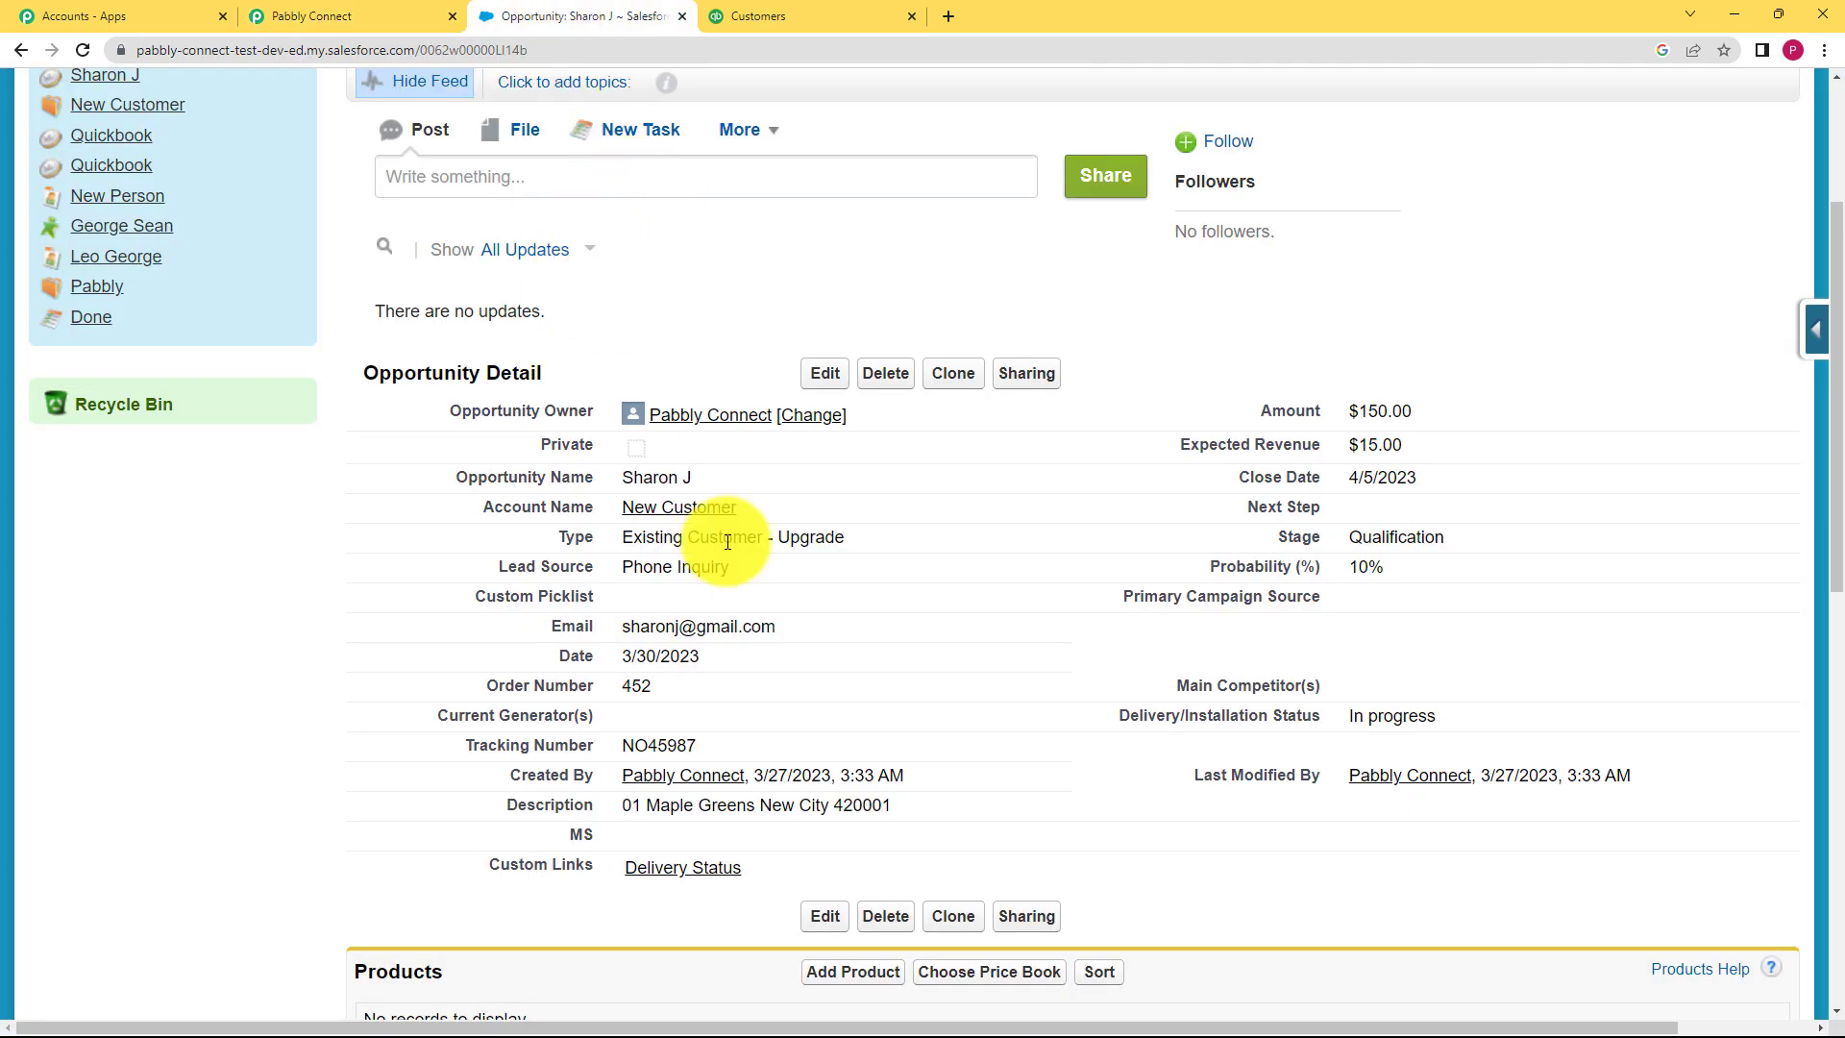
# Step: Request fresh test data from the Salesforce trigger
pyautogui.click(407, 15)
pyautogui.click(521, 29)
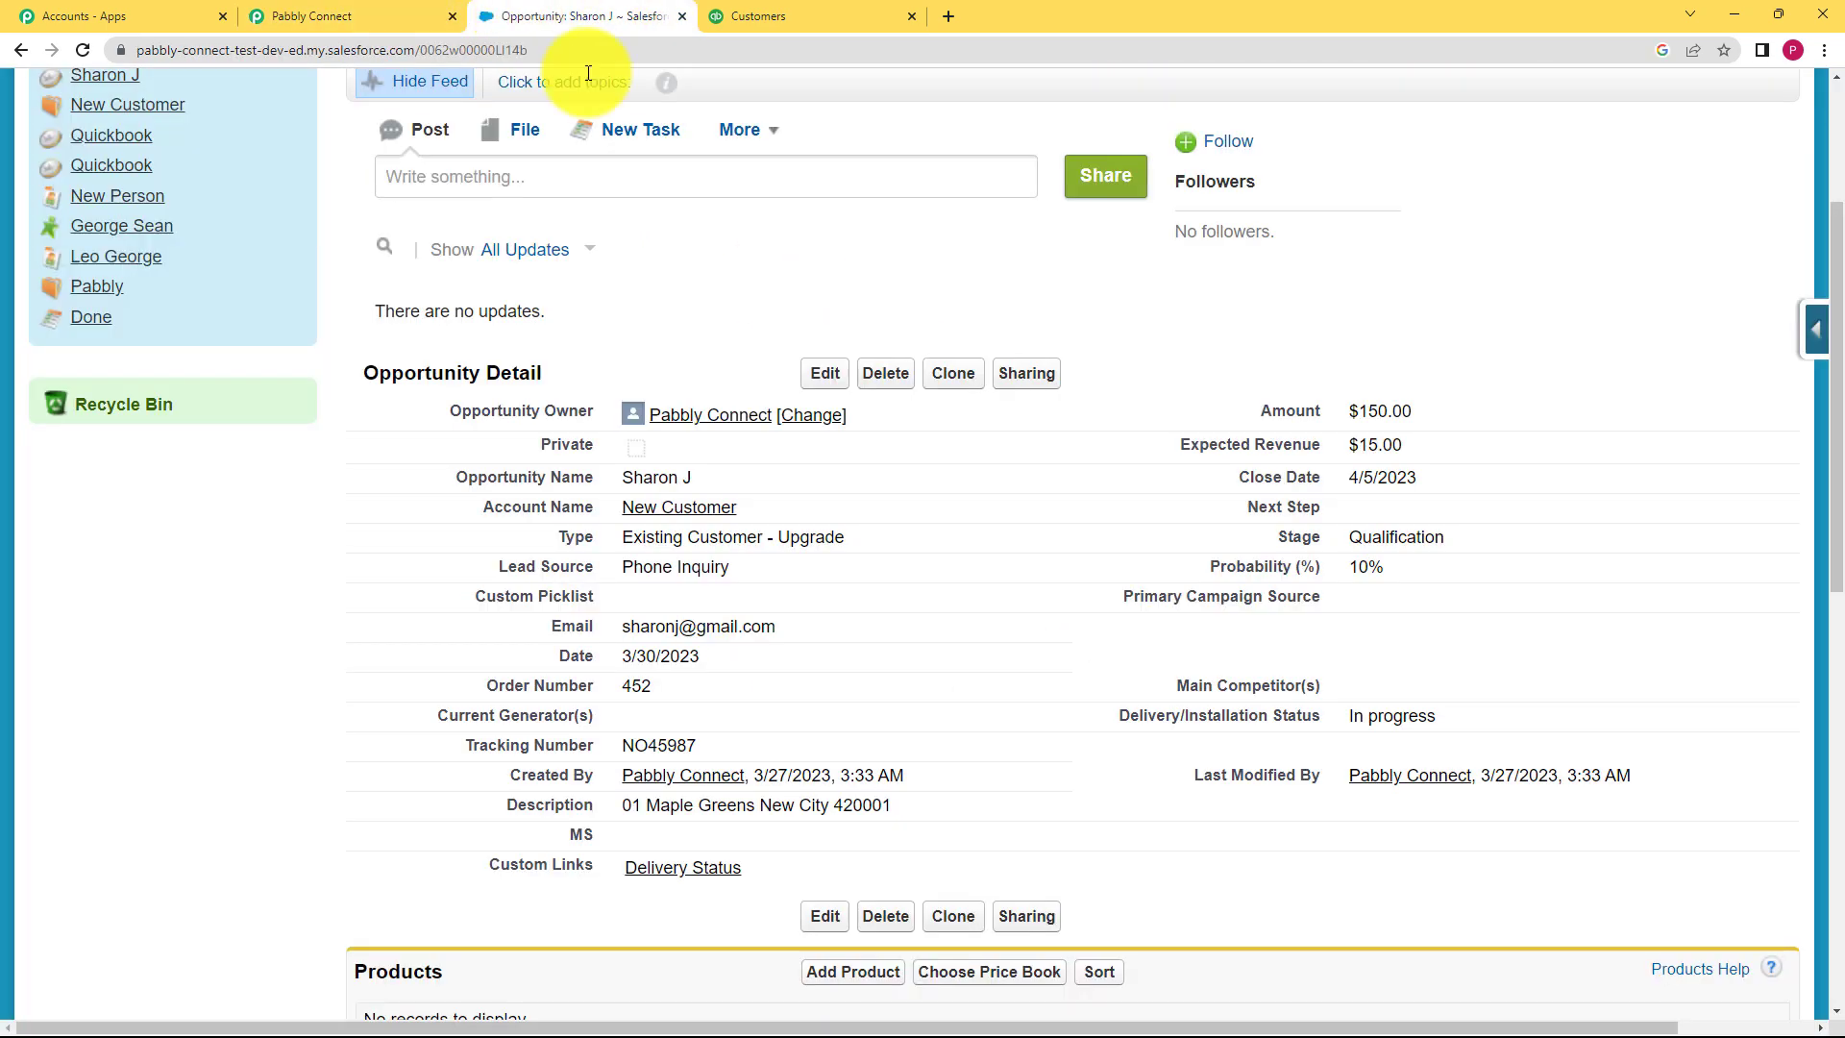
pyautogui.click(413, 17)
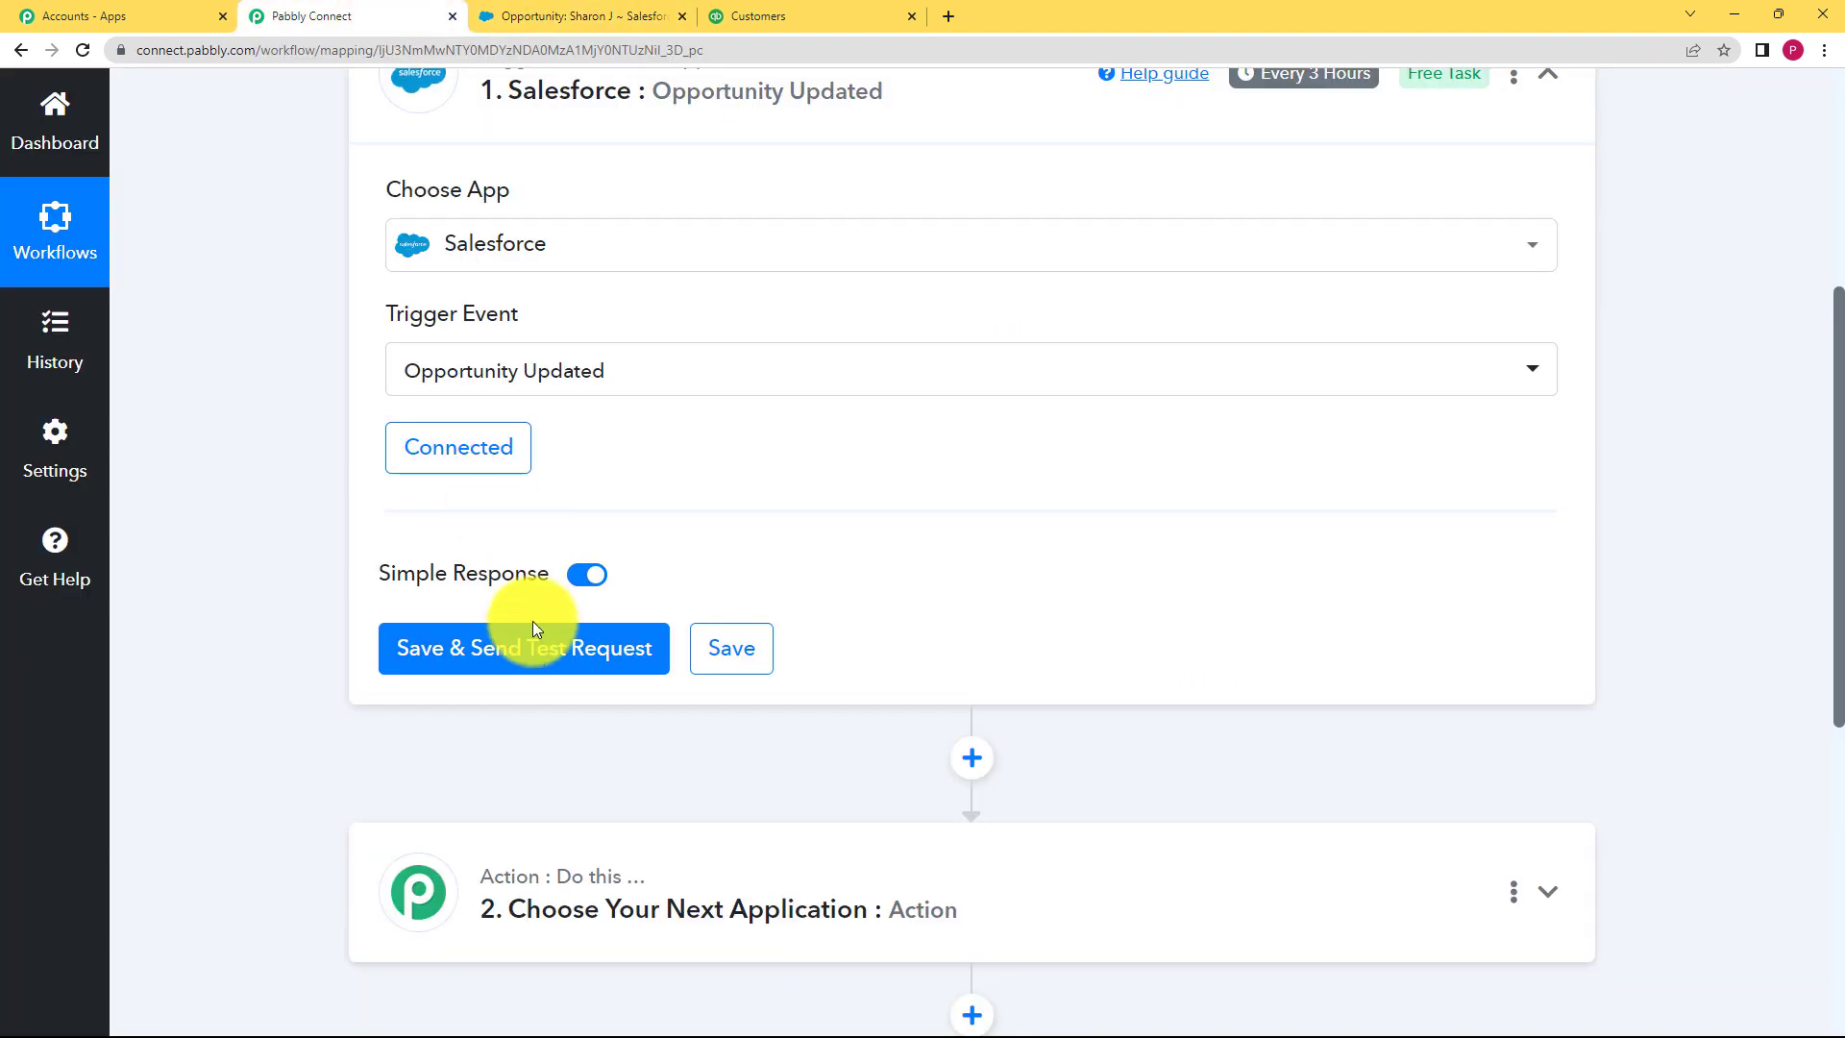
pyautogui.click(532, 642)
pyautogui.click(584, 19)
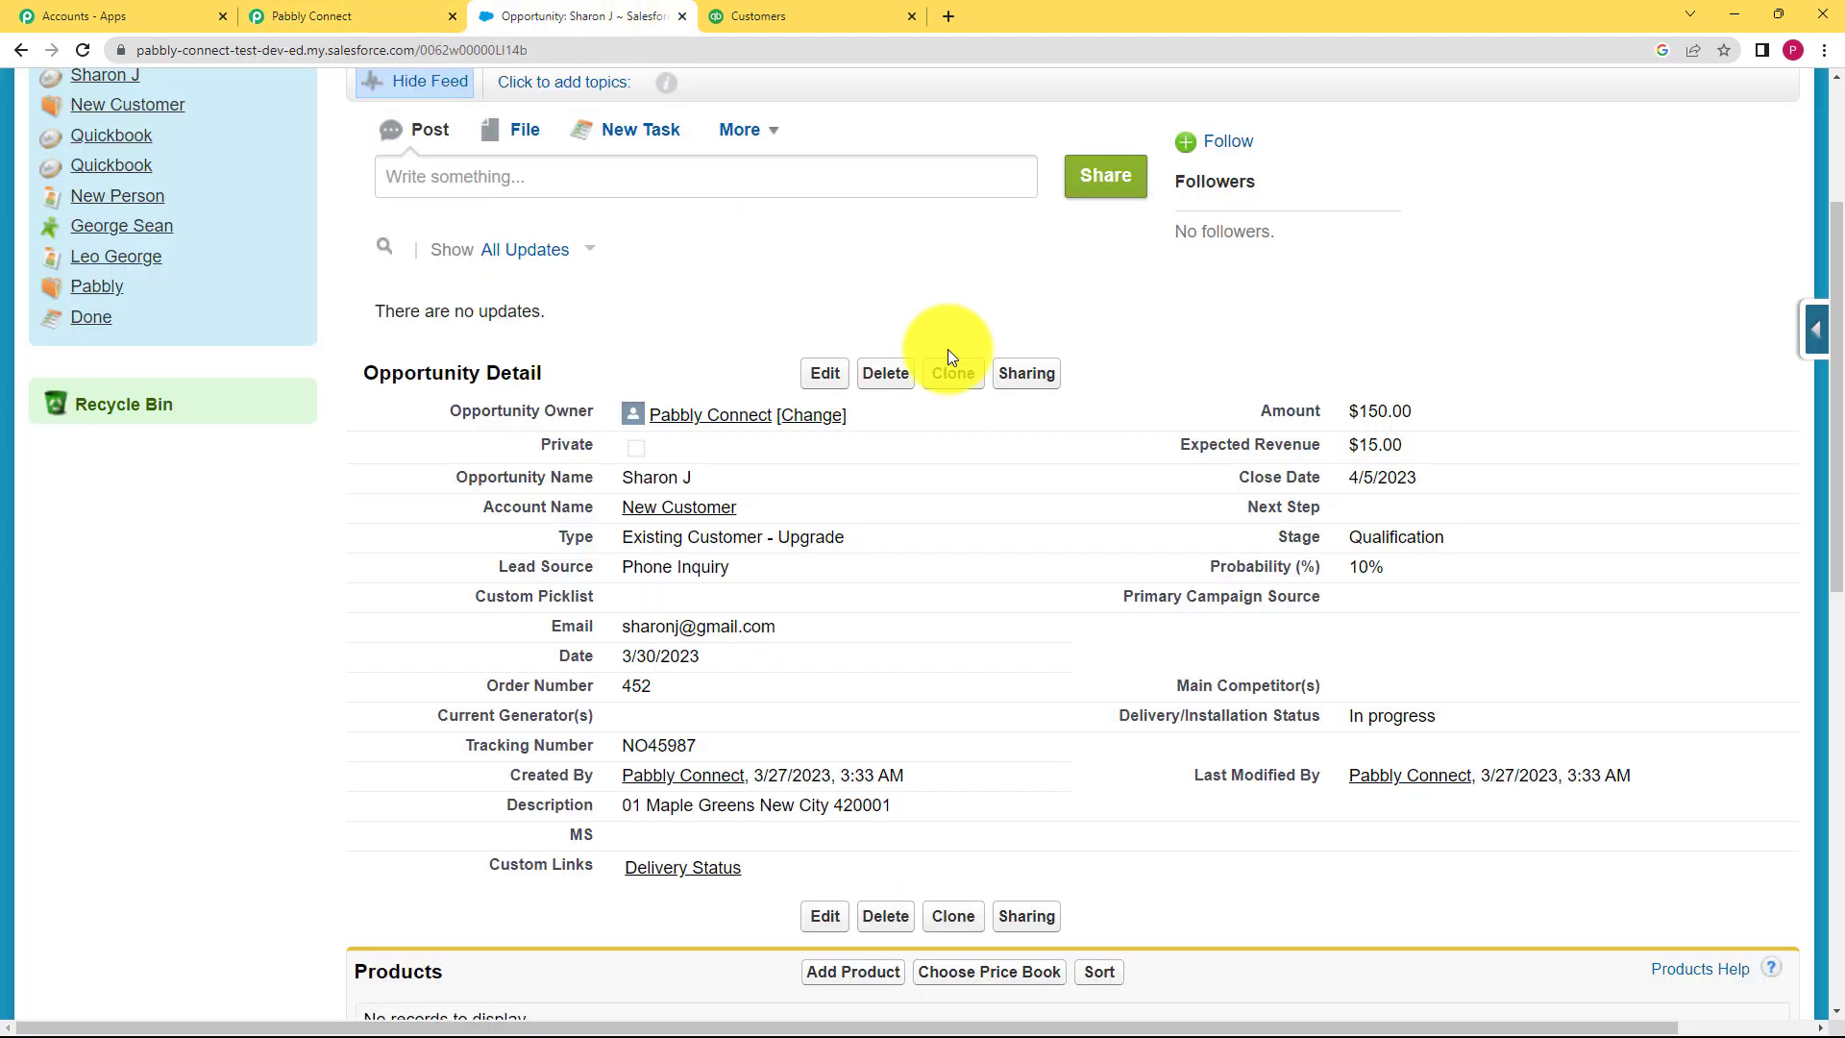
# Step: Change the opportunity's stage to Value Proposition and save it
pyautogui.click(813, 384)
pyautogui.click(1392, 574)
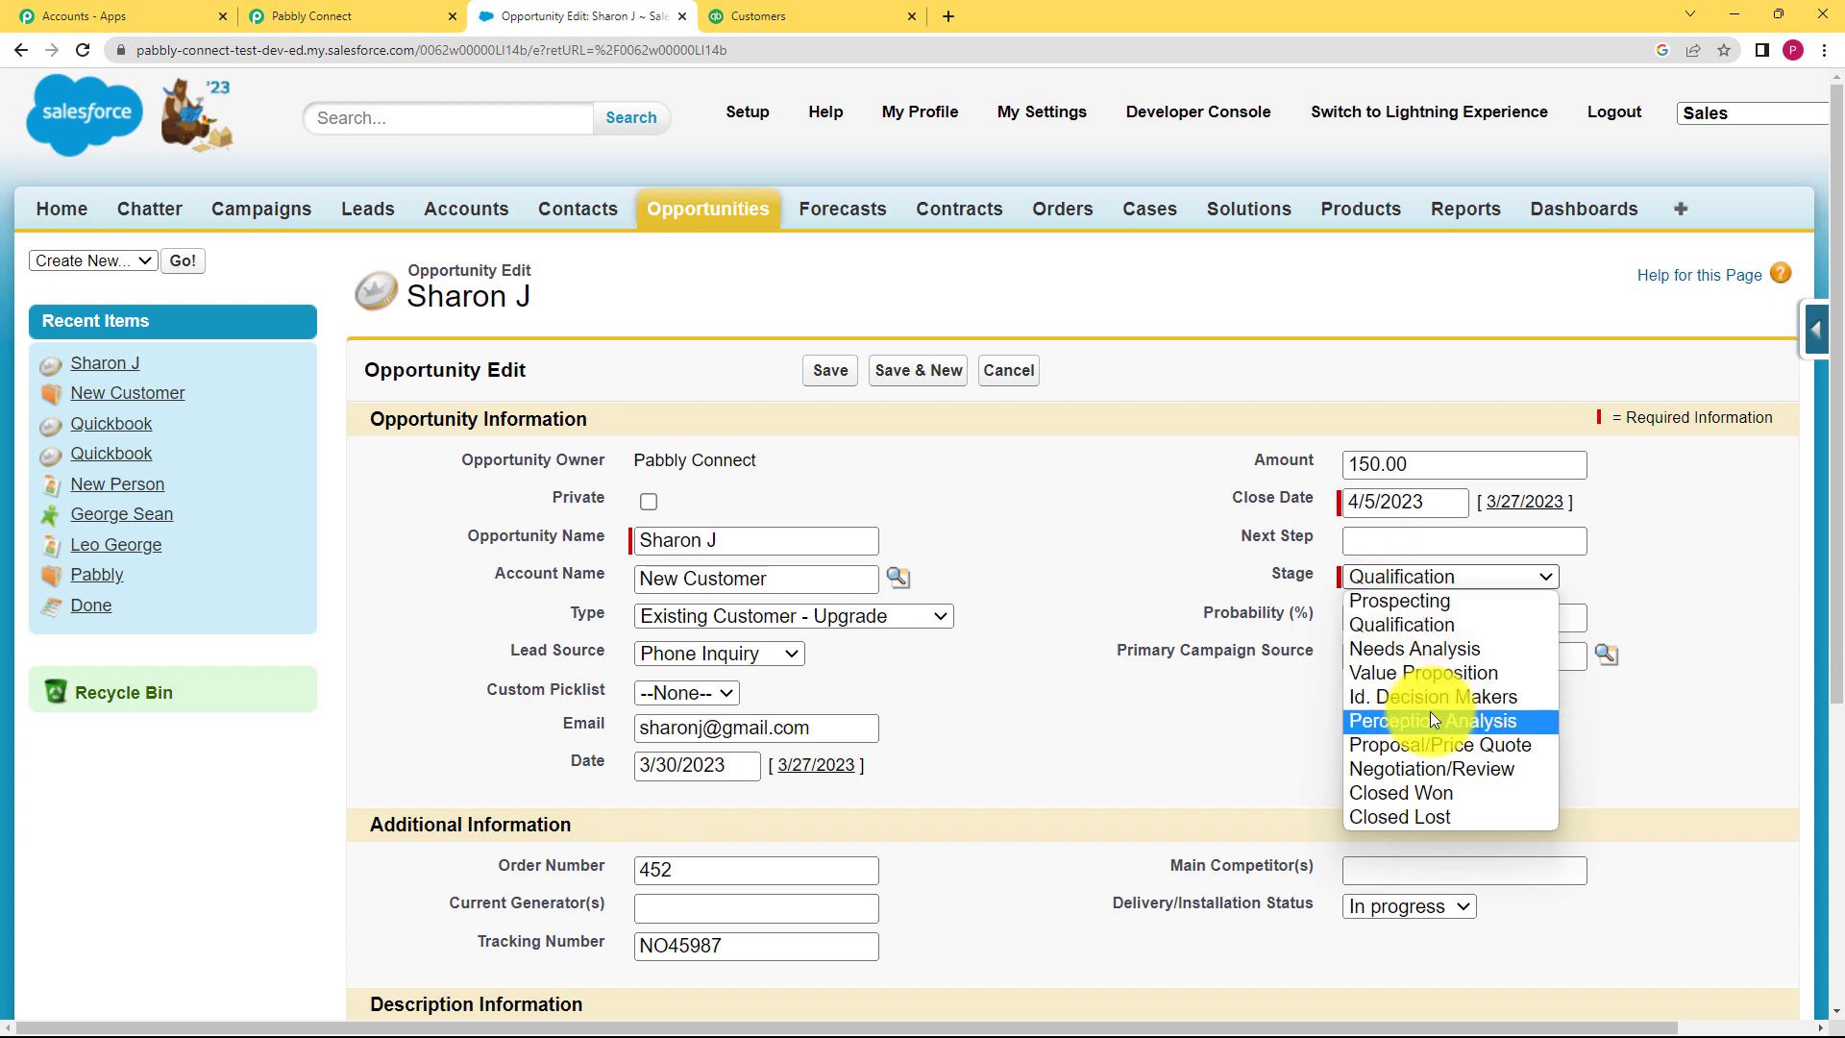
pyautogui.click(1422, 671)
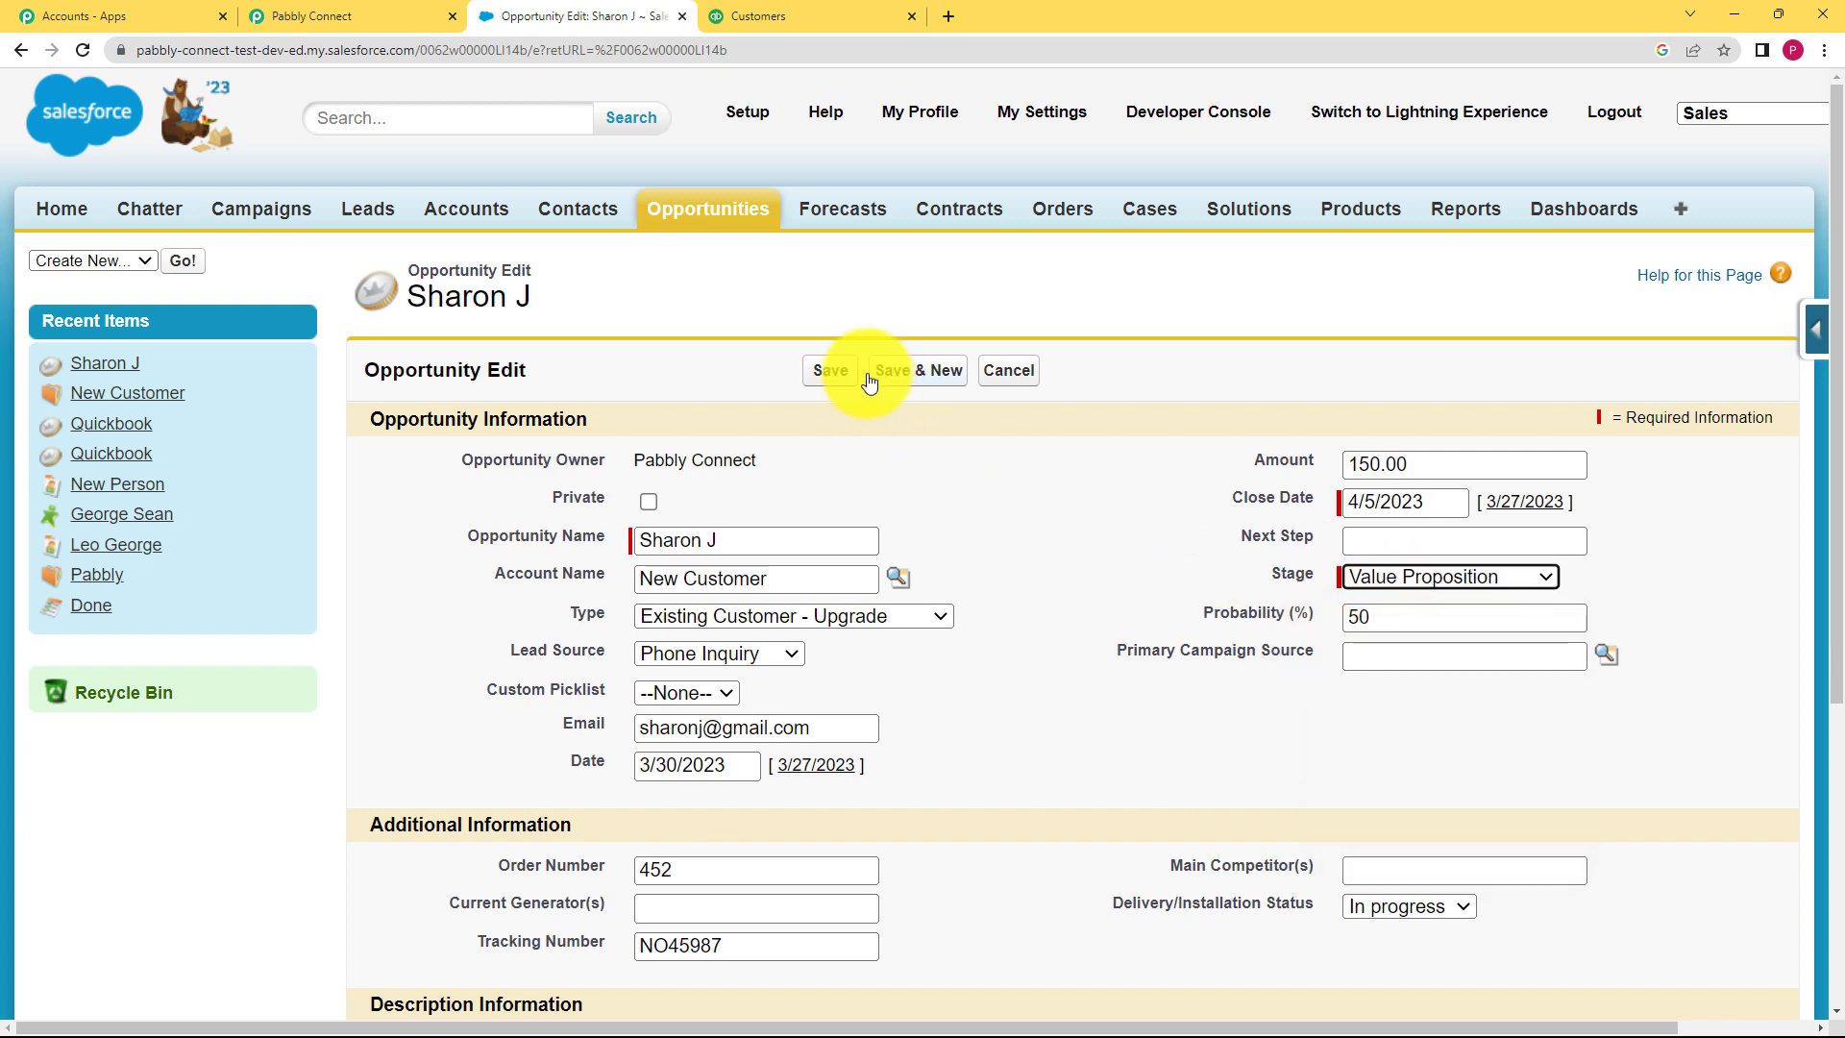
pyautogui.click(835, 380)
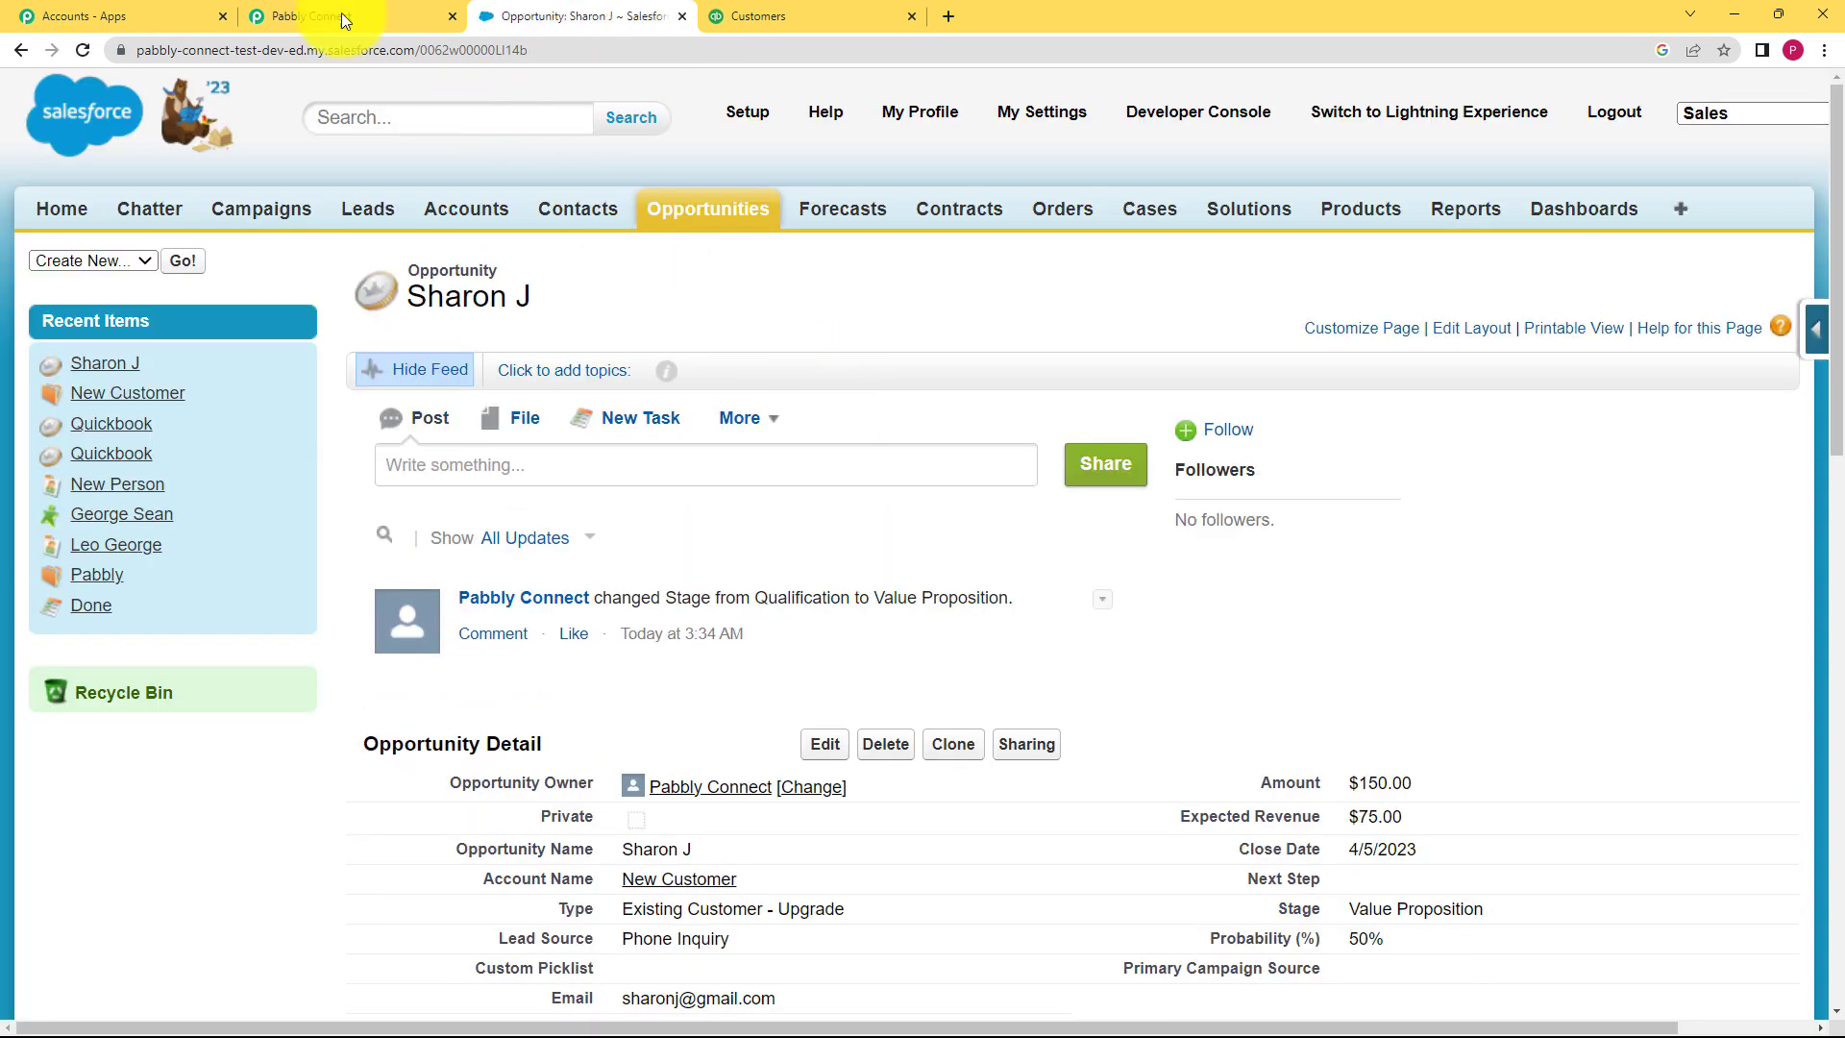
pyautogui.click(325, 14)
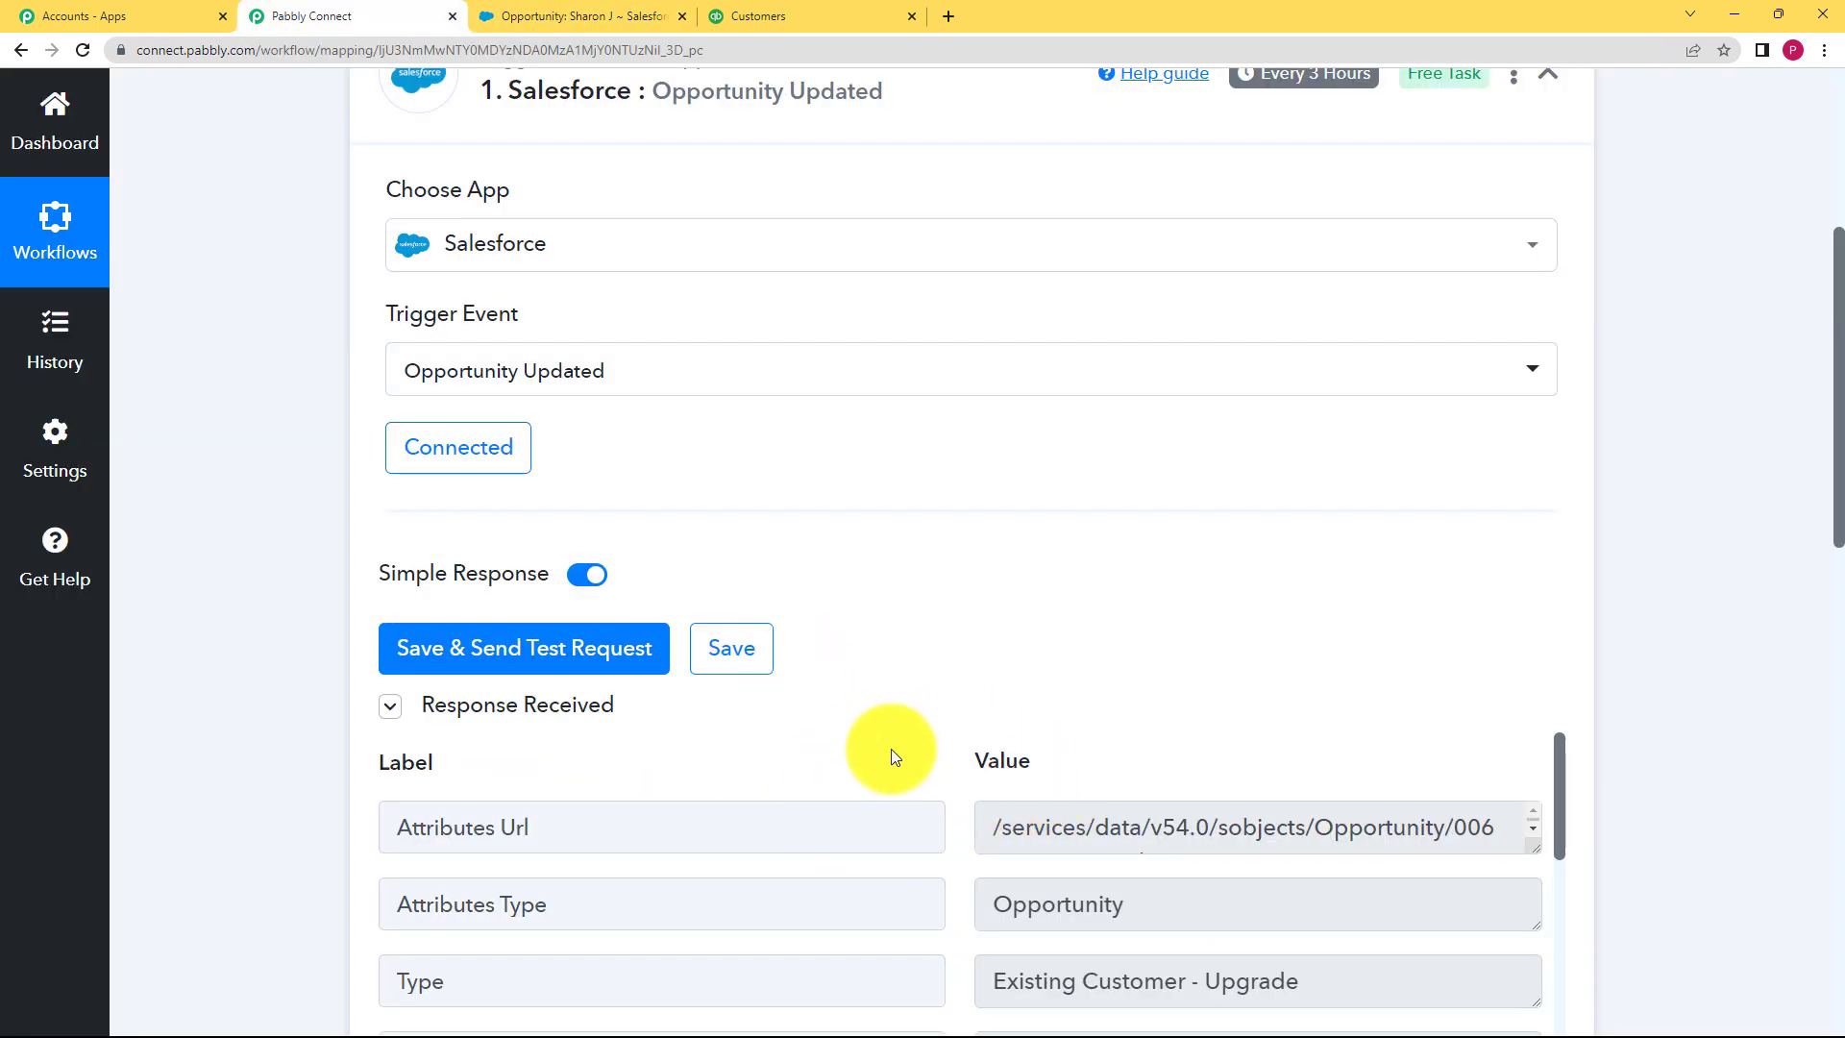
# Step: Review the trigger's received response fields, including StageName Value Proposition
pyautogui.scroll(-10, 896, 740)
pyautogui.scroll(-5, 483, 776)
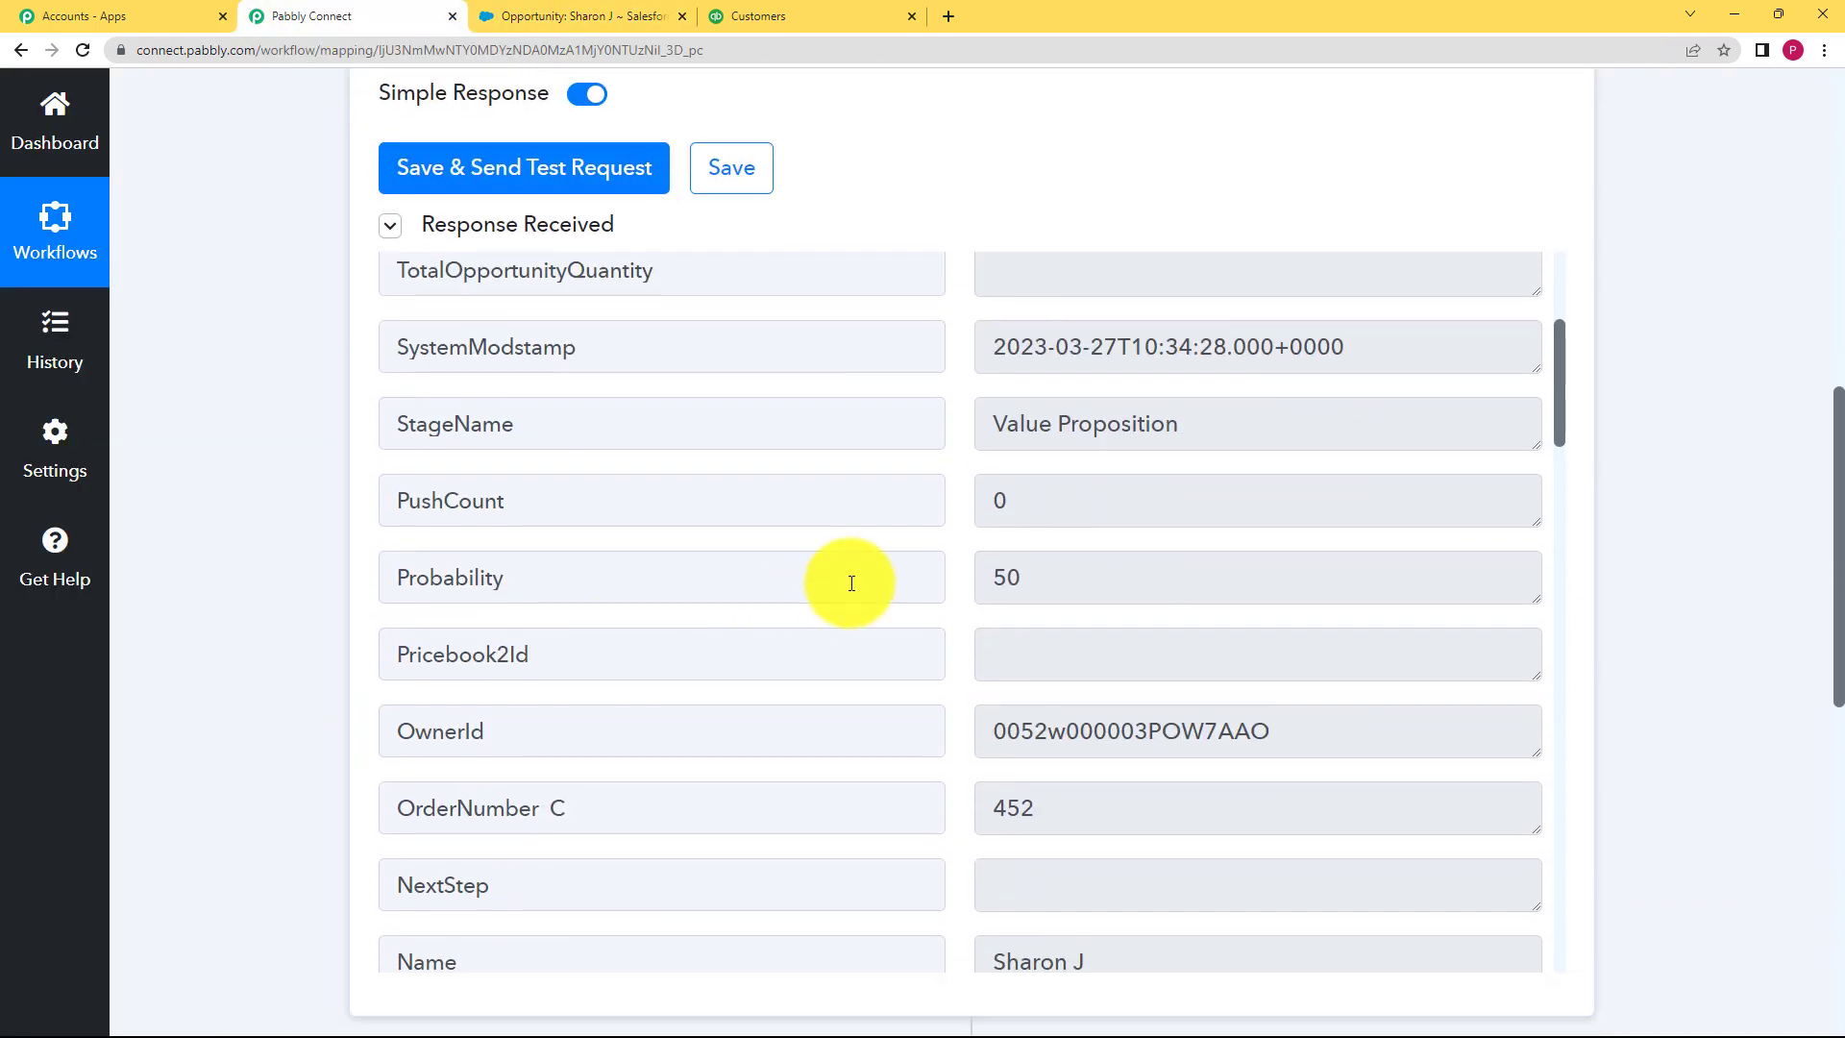
pyautogui.moveTo(1177, 430); pyautogui.dragTo(923, 469)
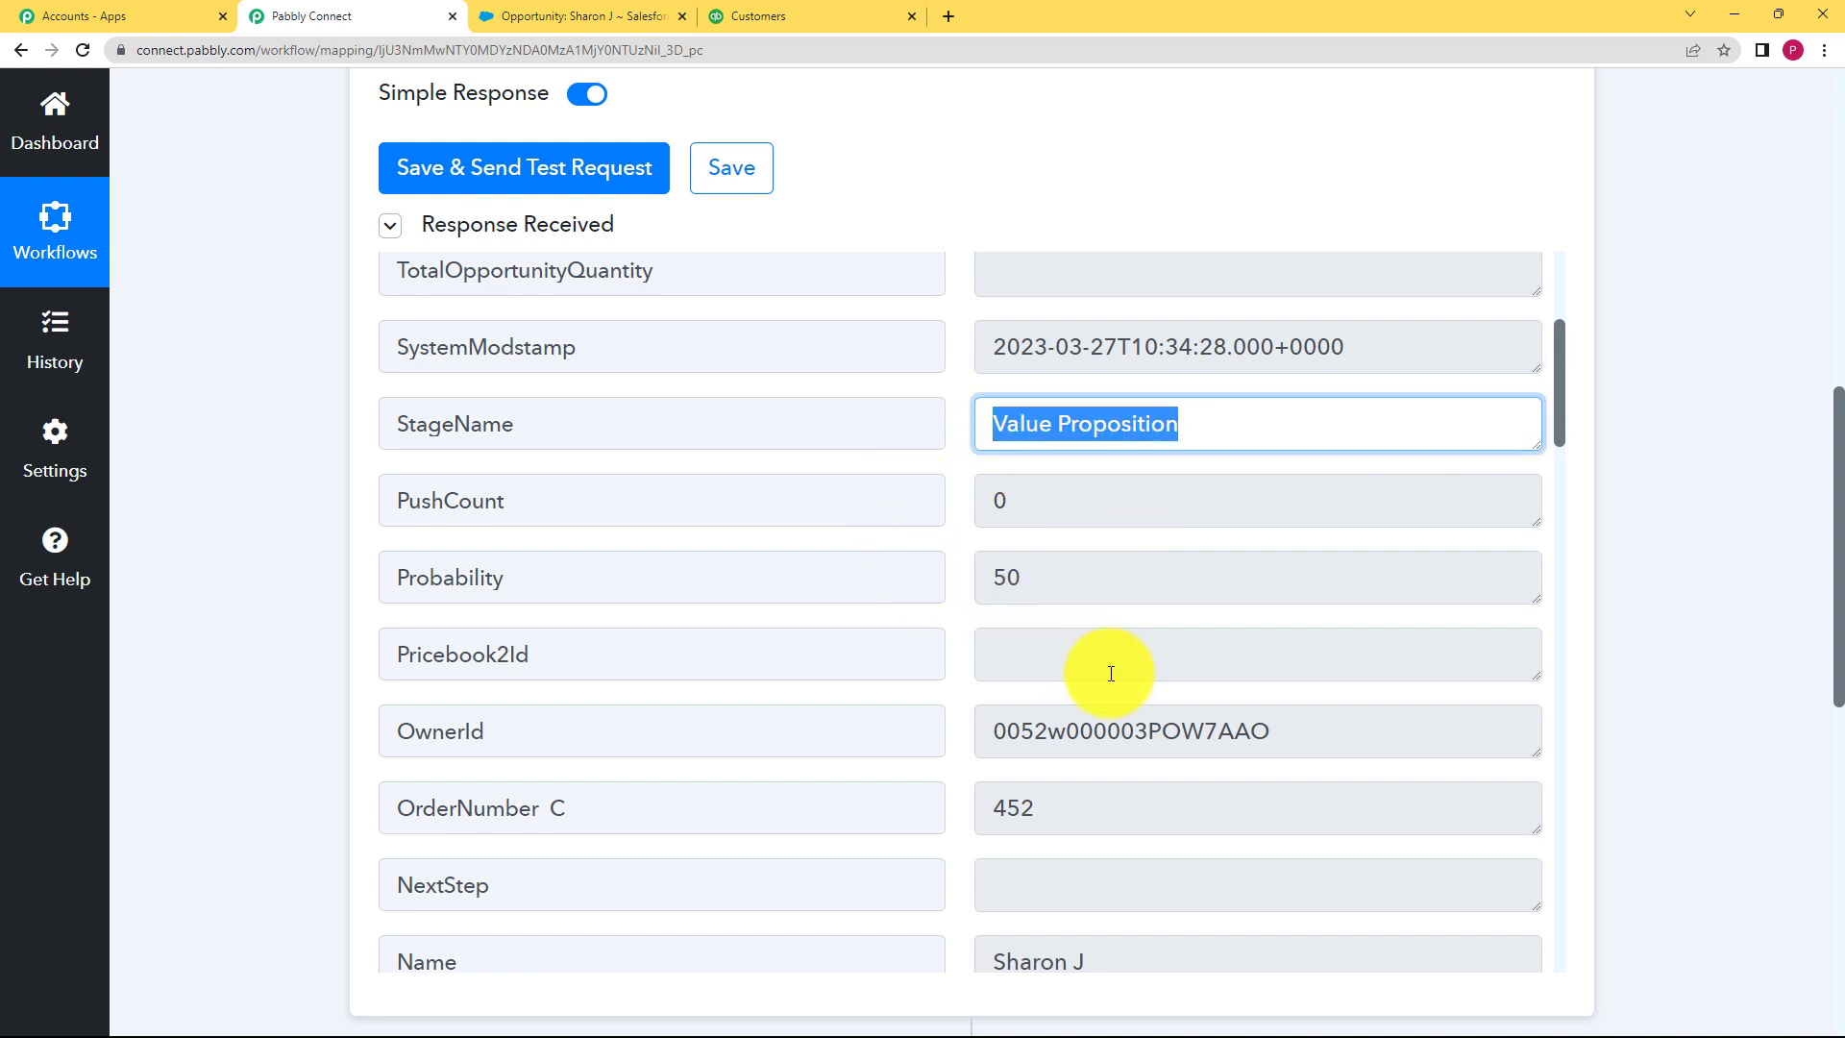
pyautogui.scroll(-3, 1110, 672)
pyautogui.moveTo(1104, 667); pyautogui.dragTo(890, 729)
pyautogui.scroll(-4, 1156, 560)
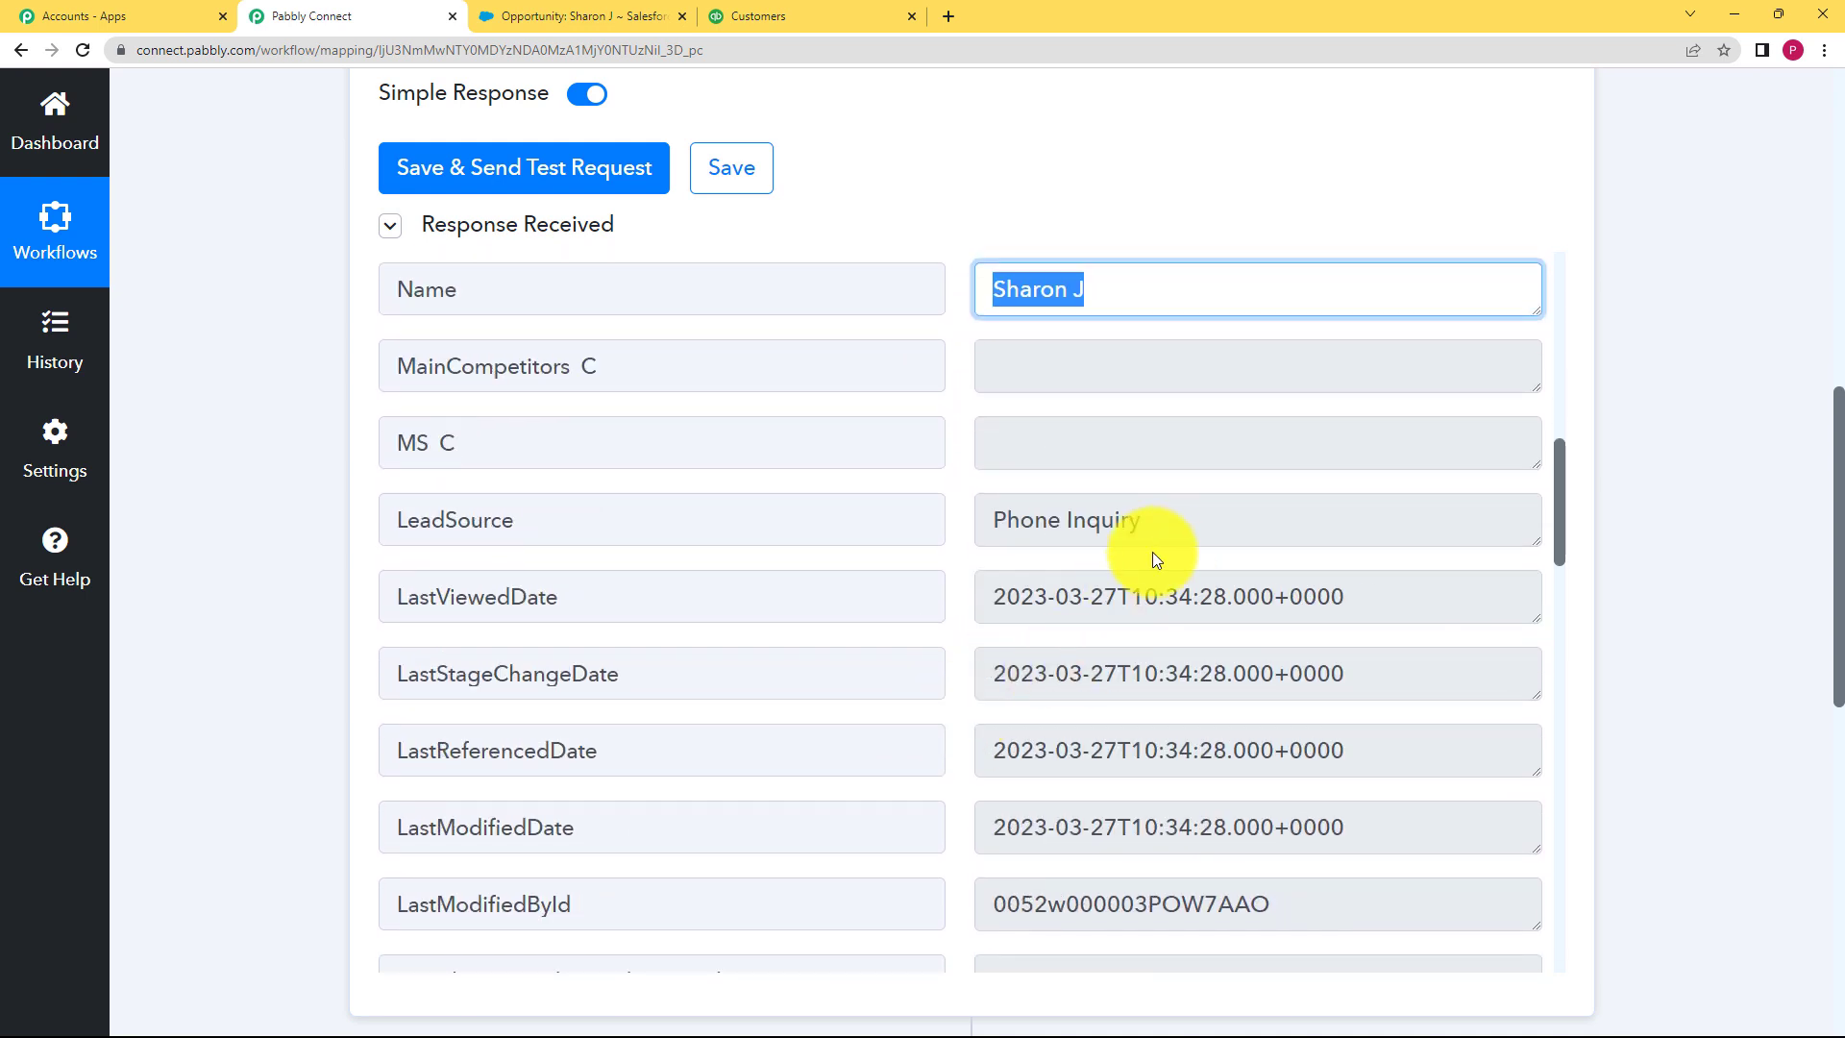
pyautogui.moveTo(1158, 524); pyautogui.dragTo(841, 572)
pyautogui.scroll(-7, 989, 659)
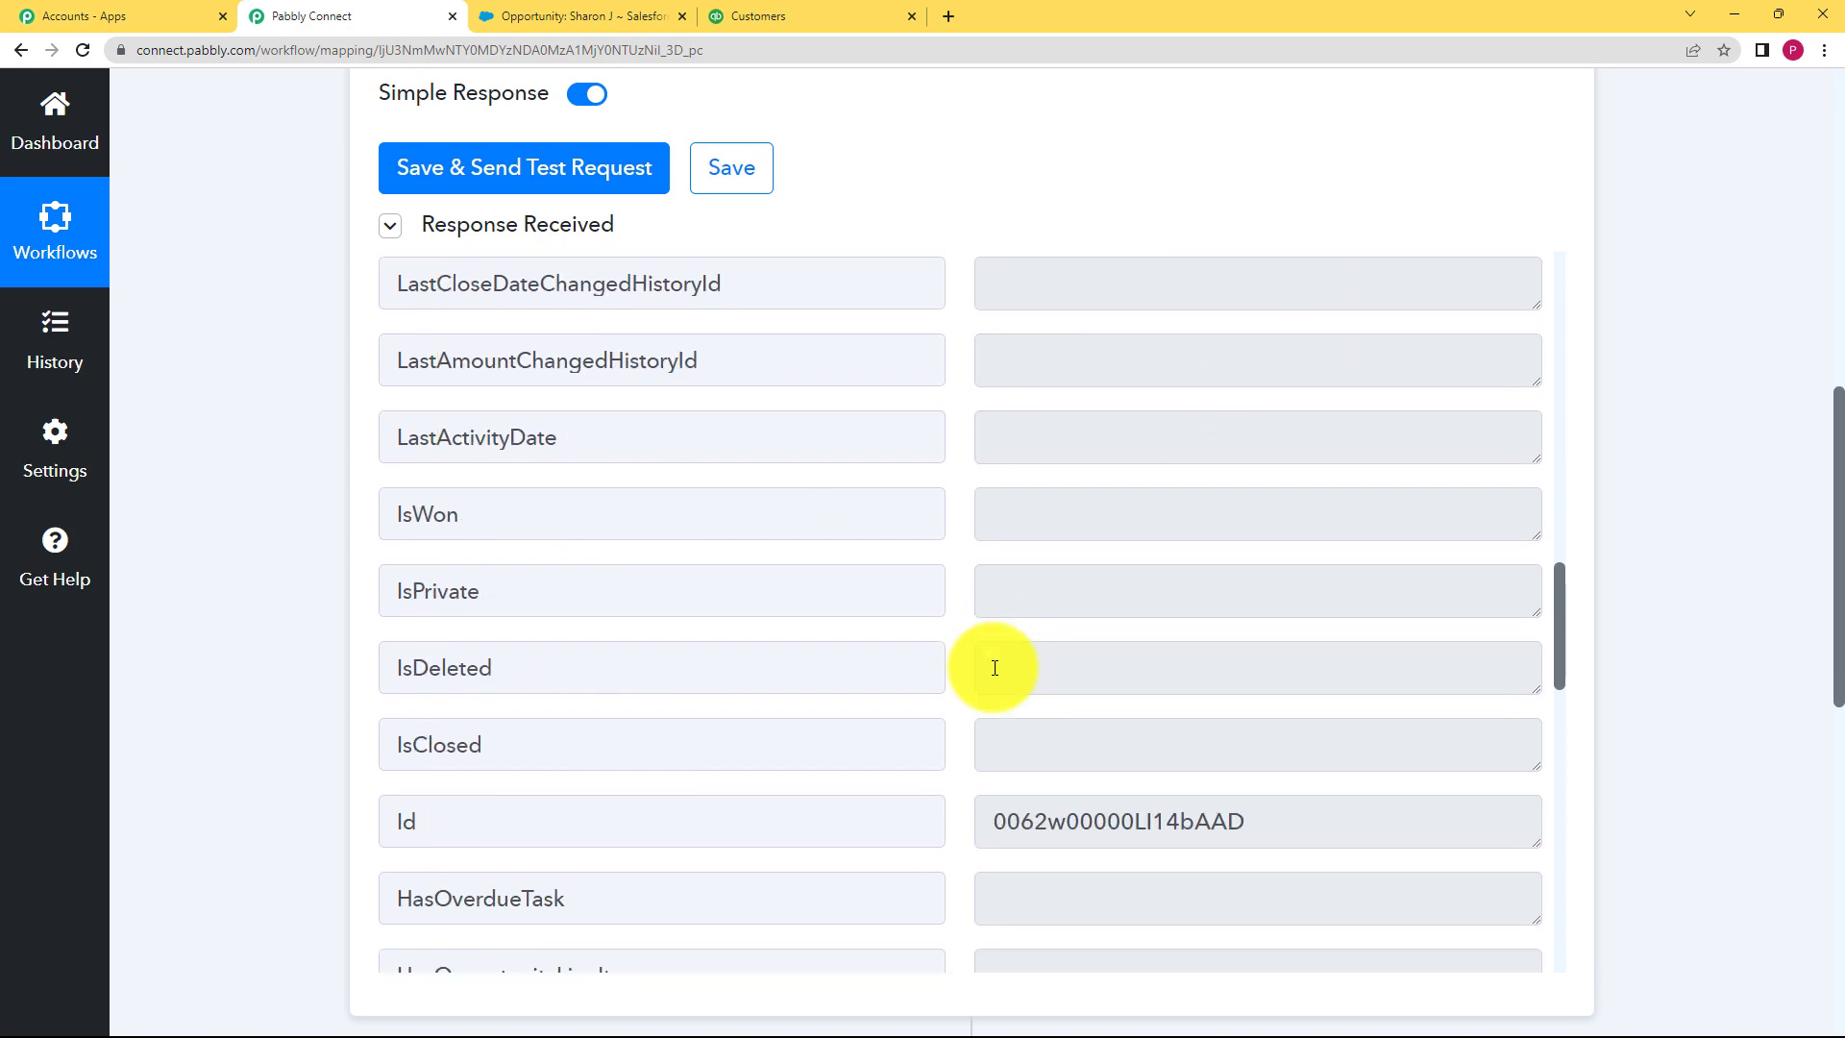
pyautogui.scroll(-15, 994, 668)
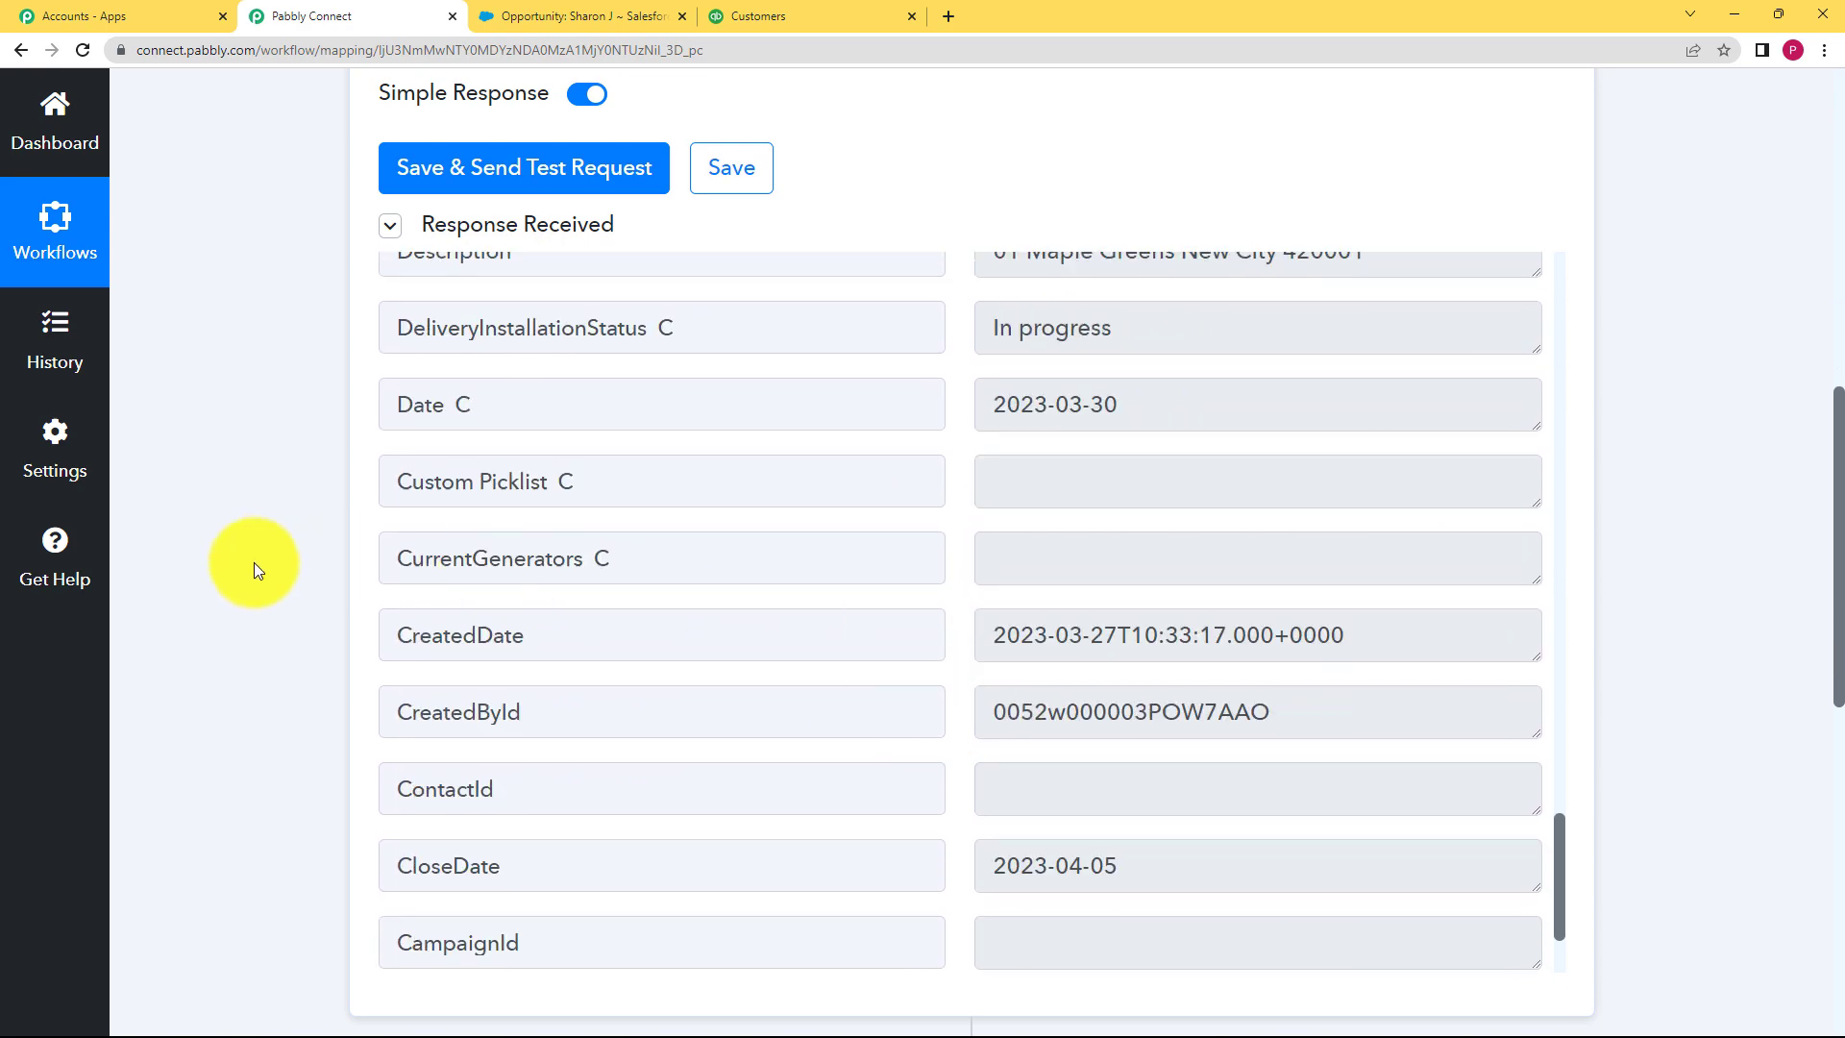
pyautogui.scroll(4, 254, 567)
# Step: Save the Salesforce trigger step, confirm, and collapse its card
pyautogui.click(711, 562)
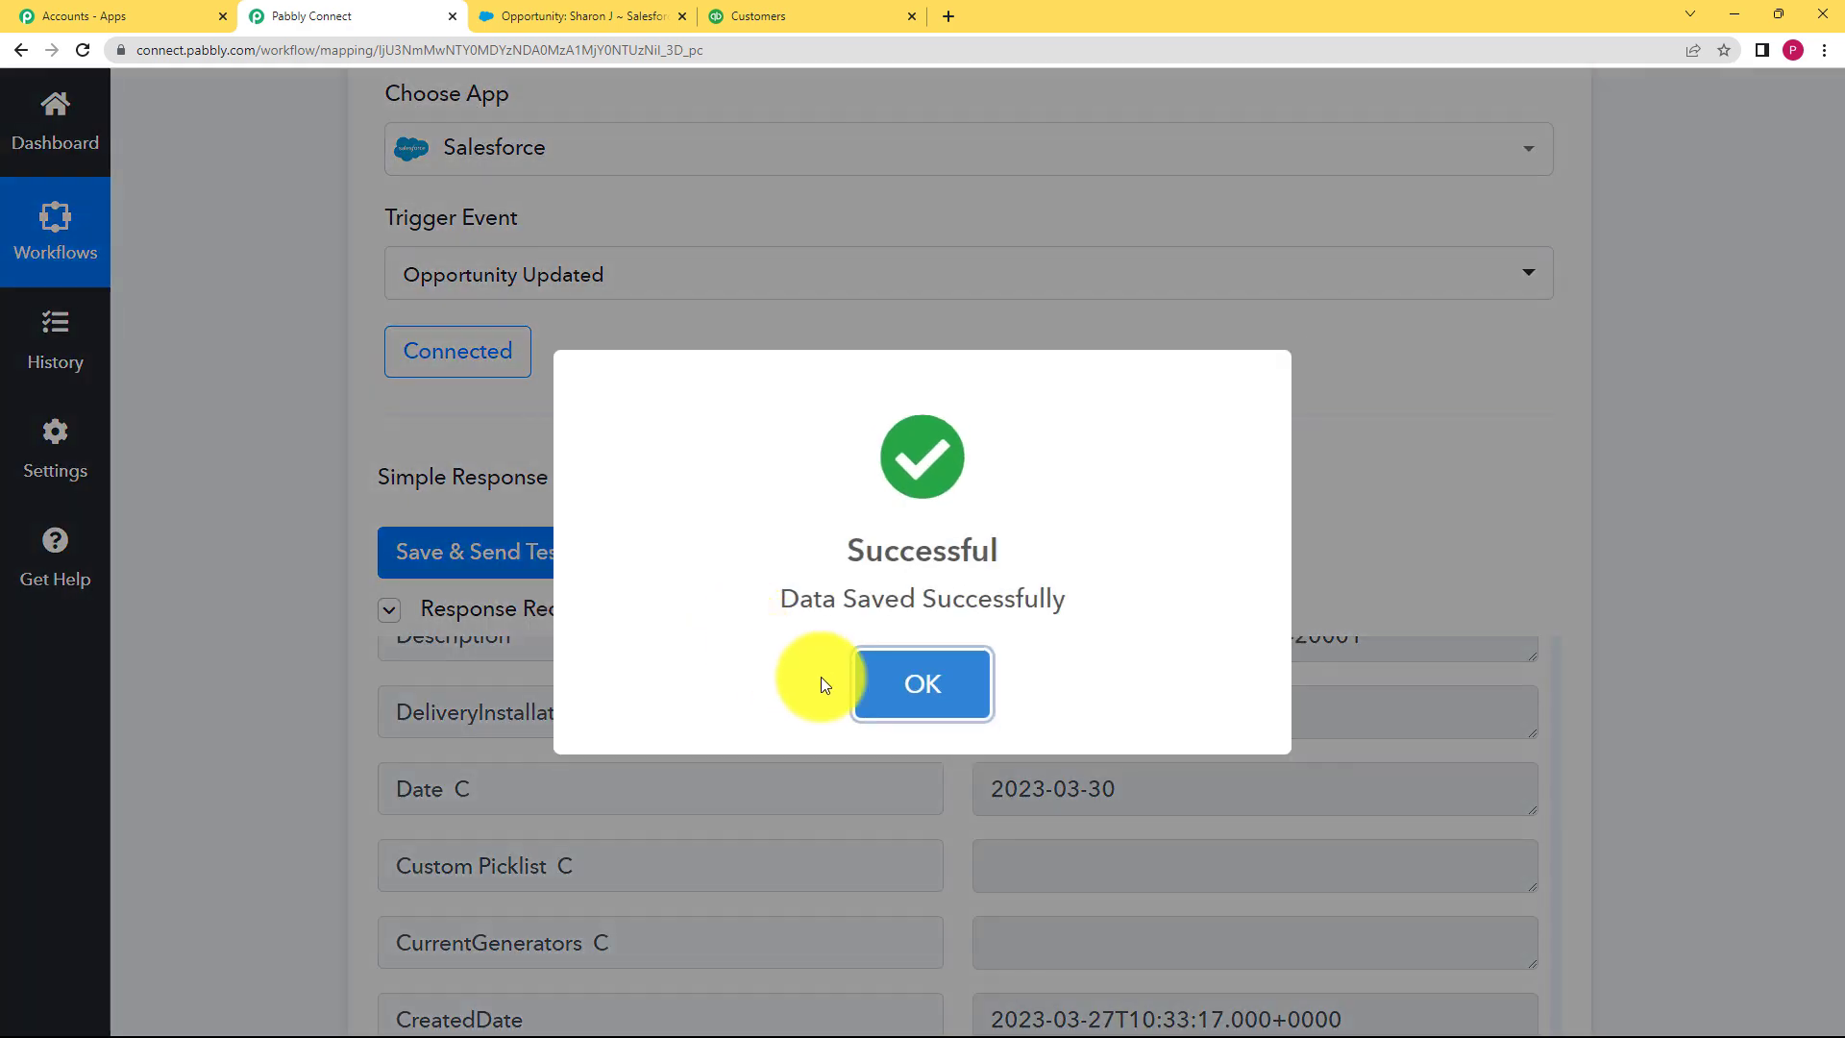
pyautogui.click(951, 675)
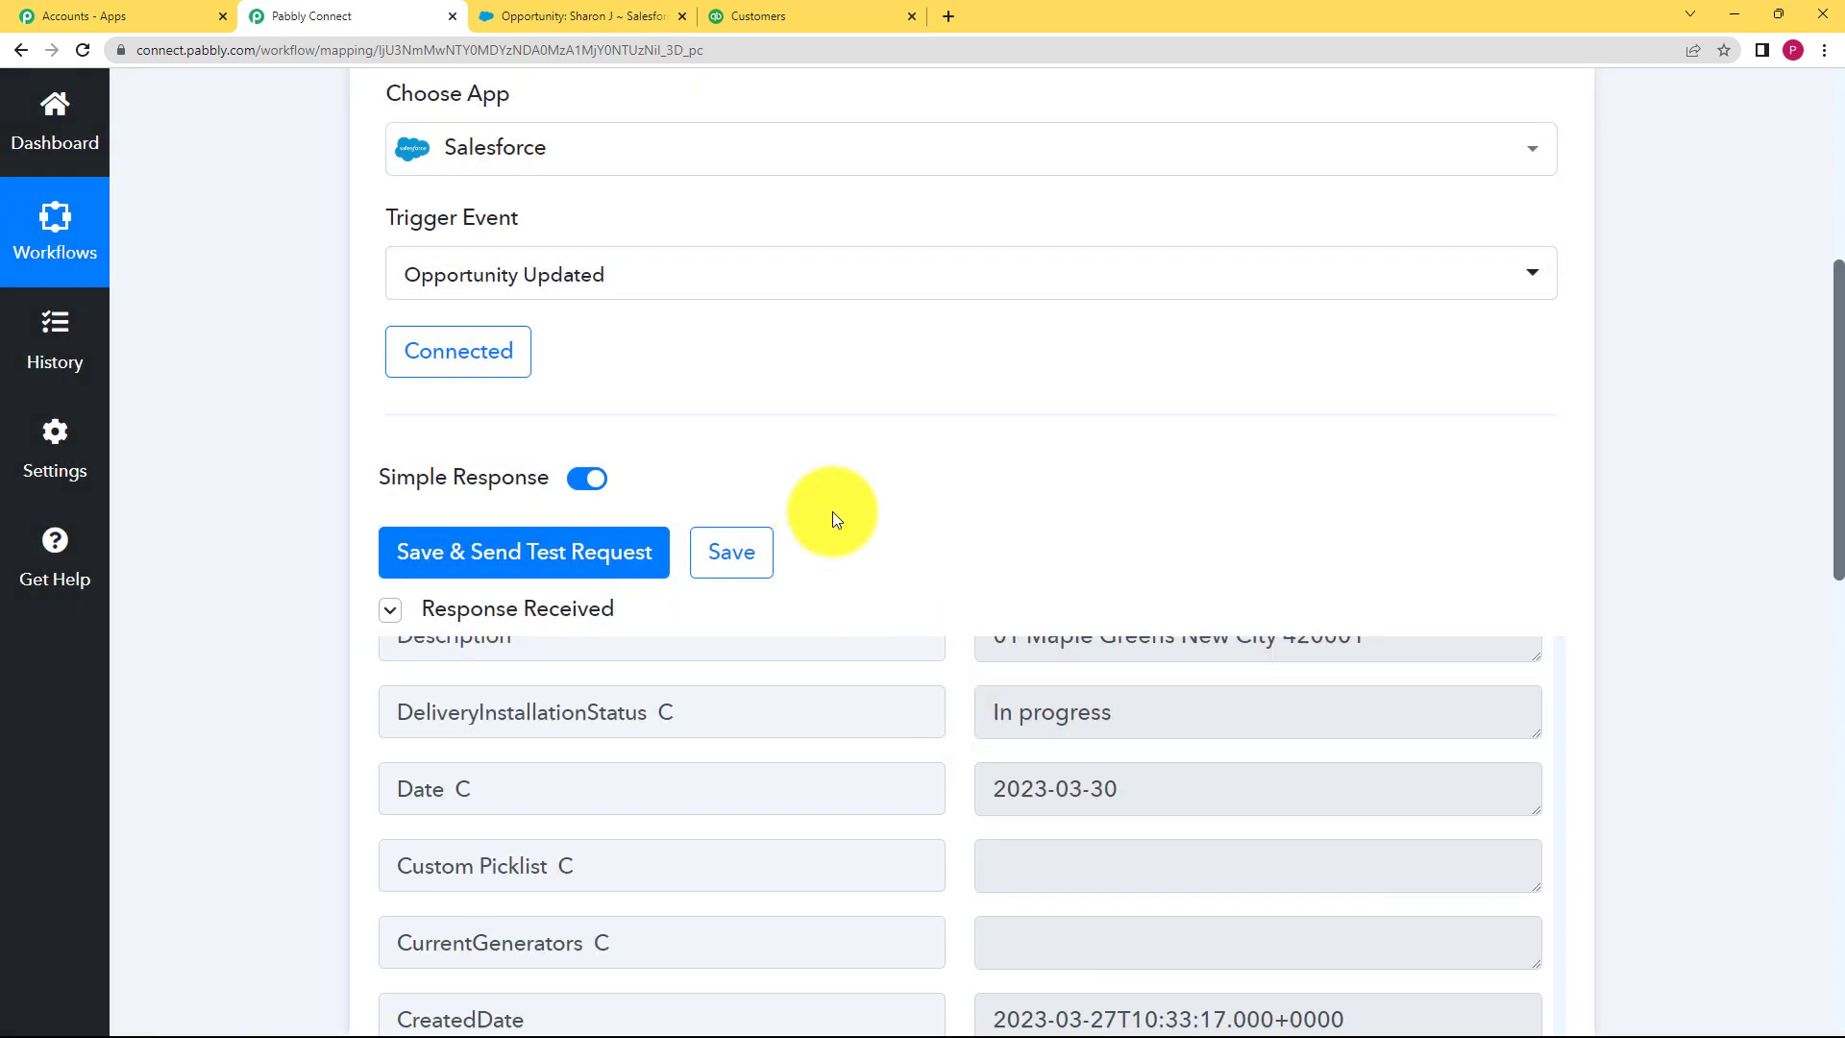
pyautogui.scroll(6, 833, 519)
pyautogui.click(852, 539)
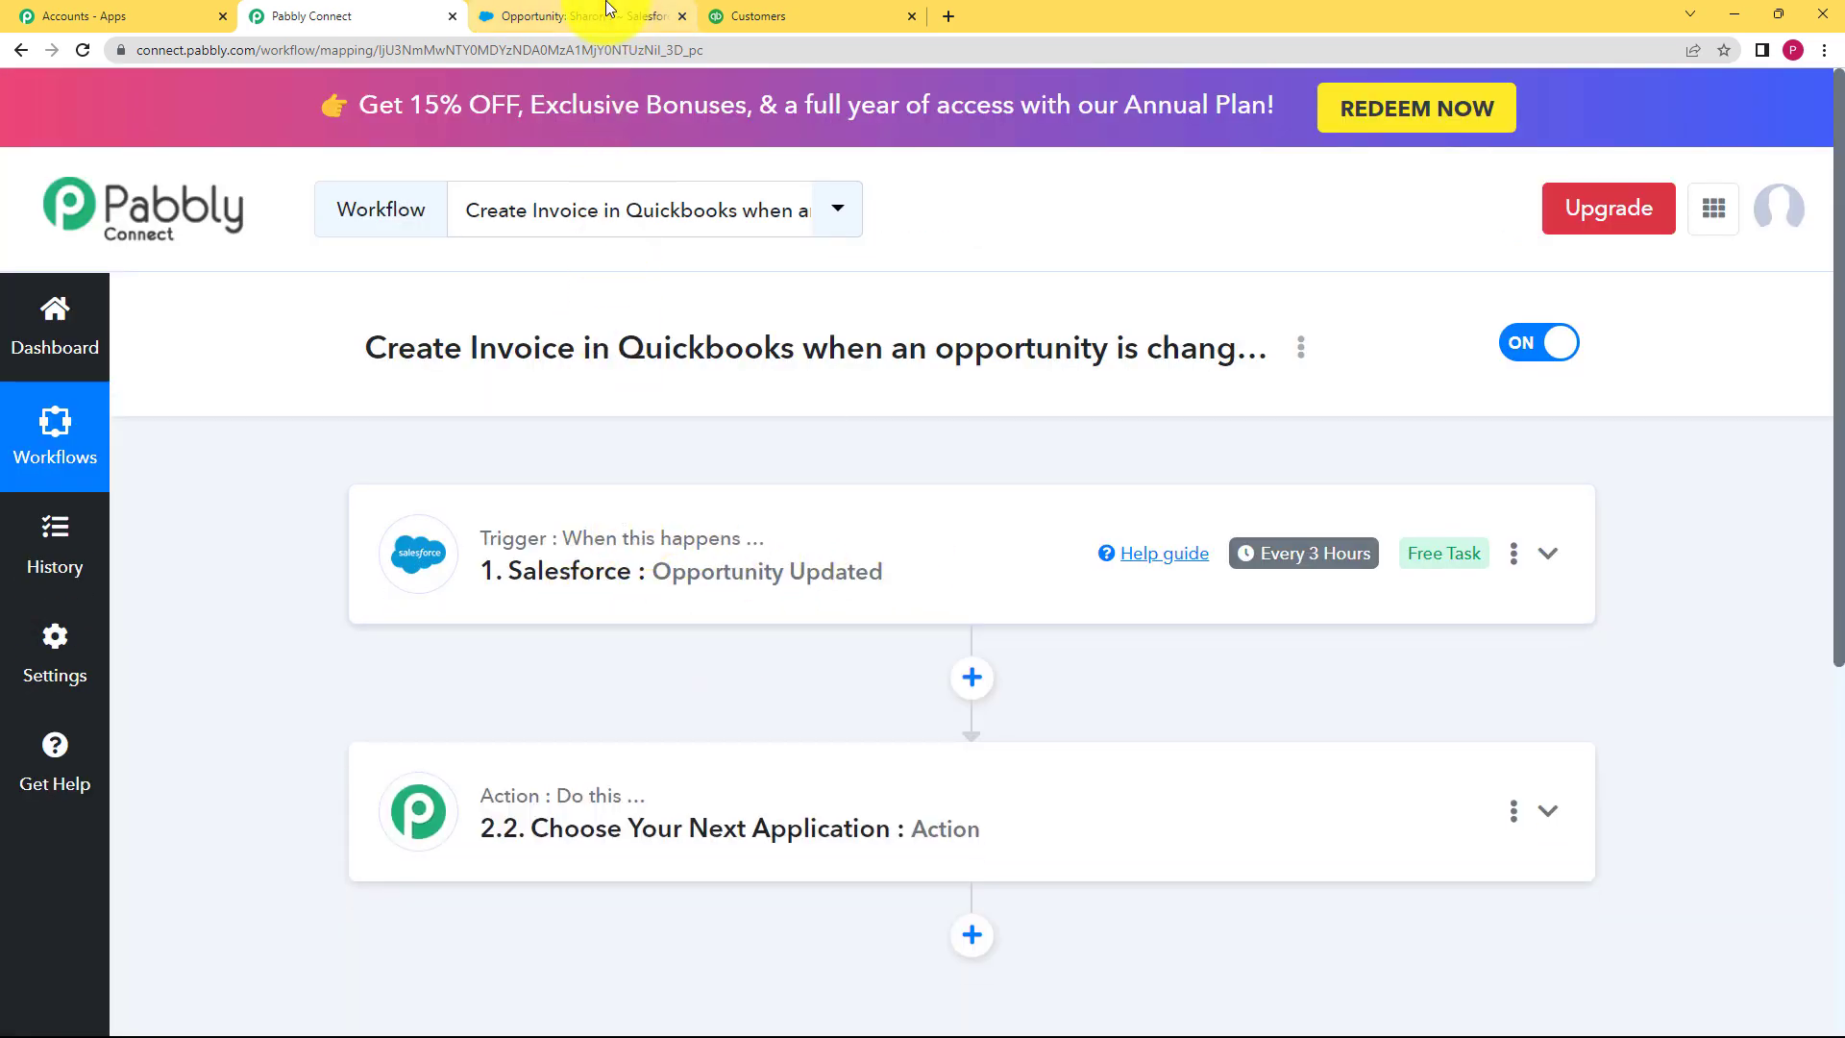
# Step: Choose Quickbooks Online as the app for the action step
pyautogui.click(721, 17)
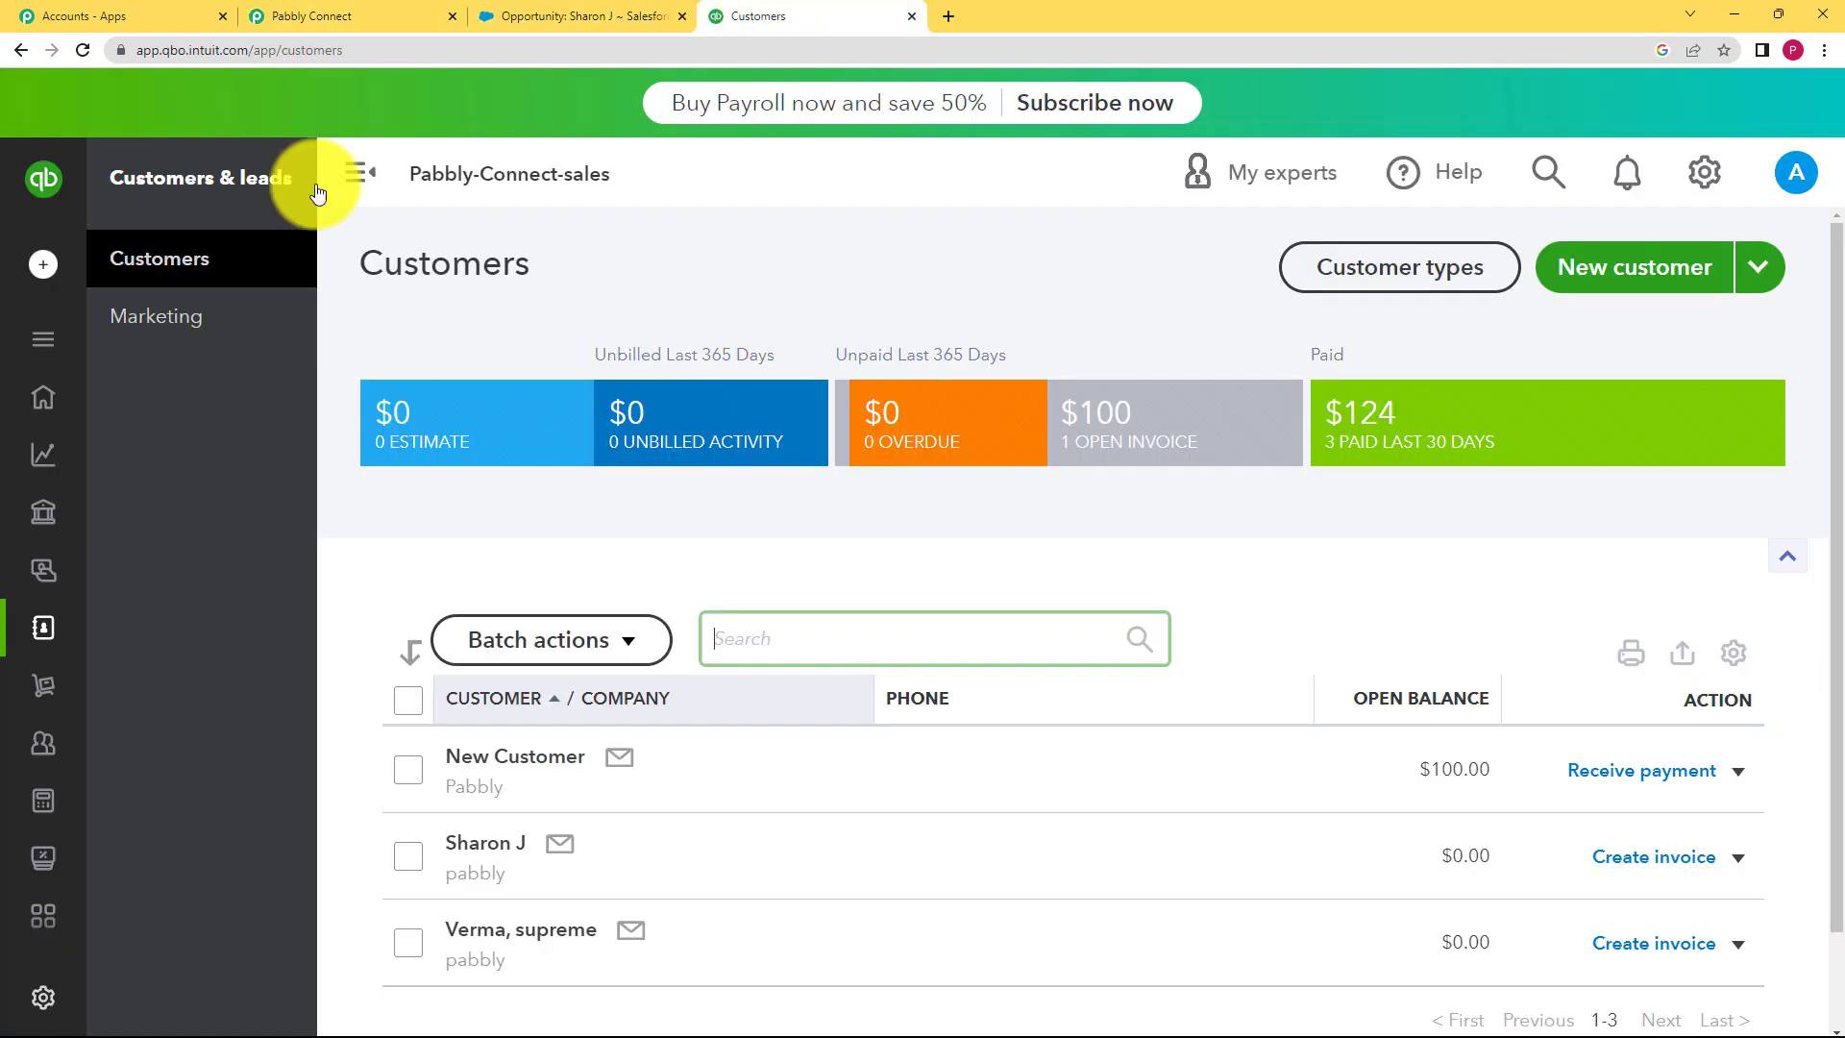
pyautogui.click(432, 10)
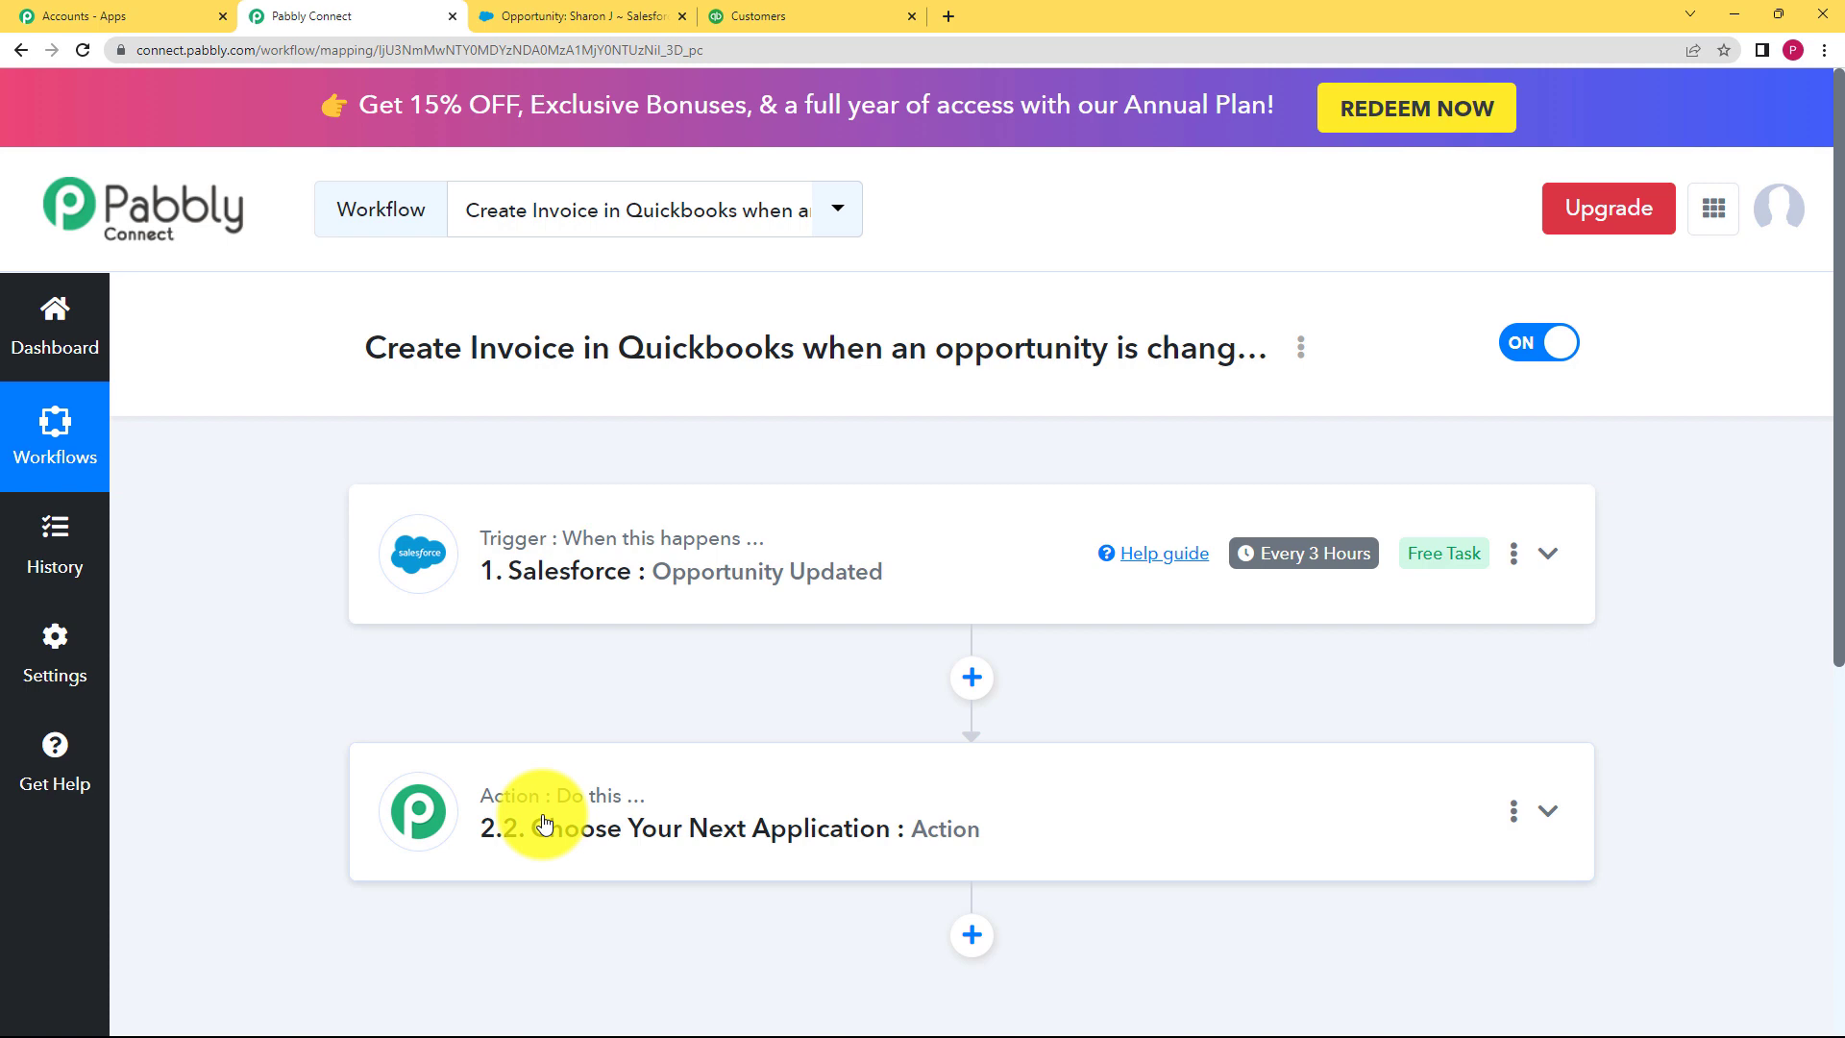
pyautogui.scroll(-2, 545, 825)
pyautogui.scroll(2, 692, 596)
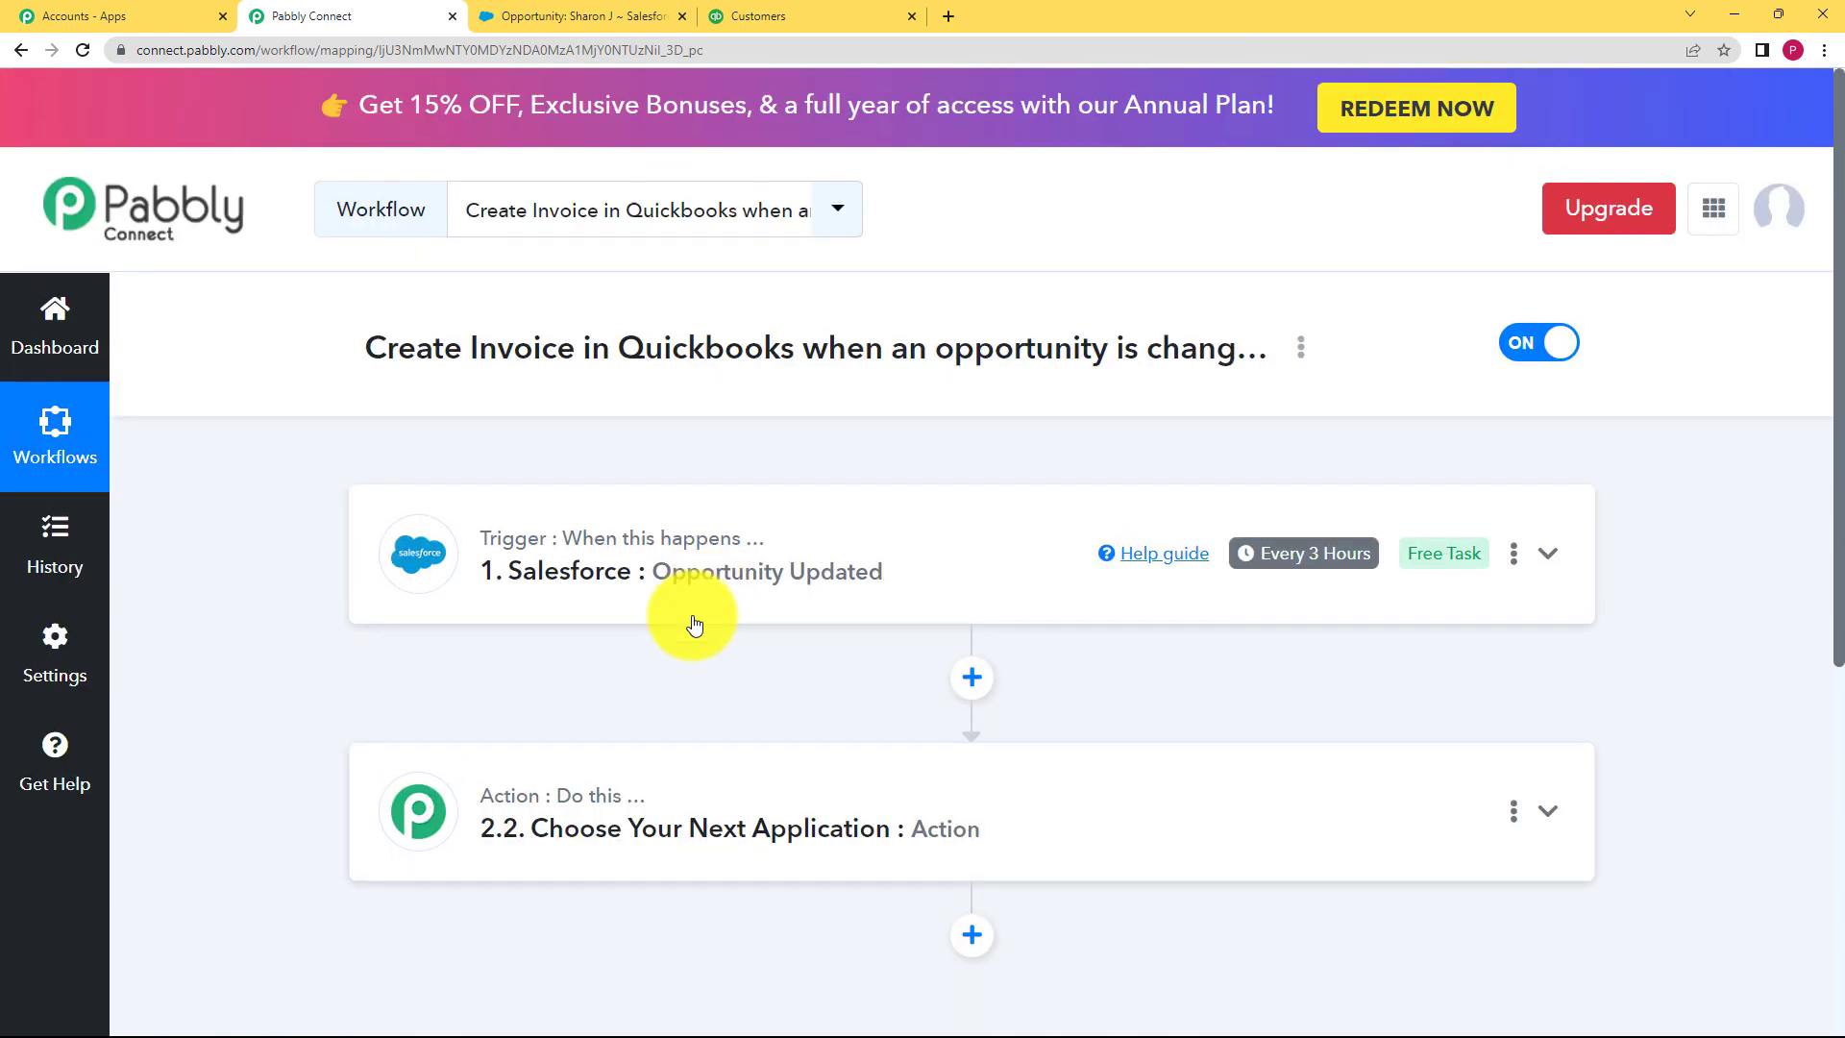
pyautogui.click(612, 812)
pyautogui.scroll(-3, 269, 742)
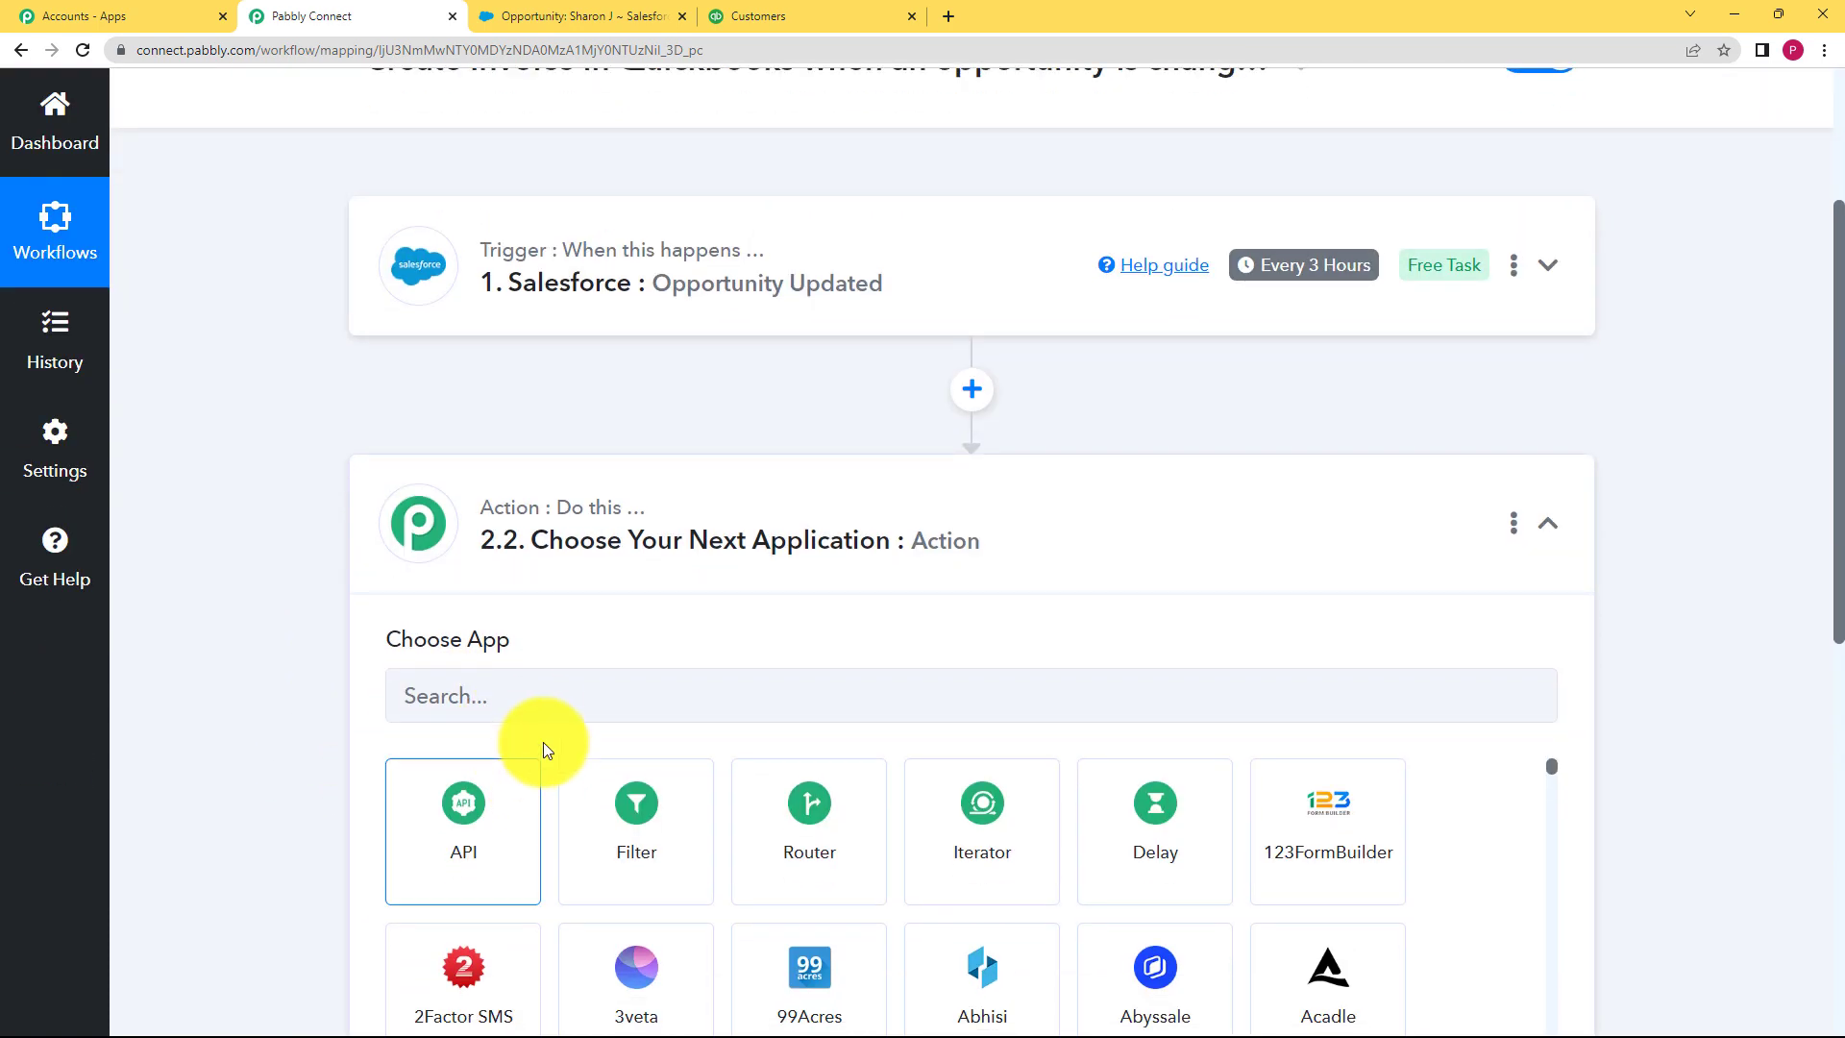
pyautogui.click(541, 709)
pyautogui.write('quick')
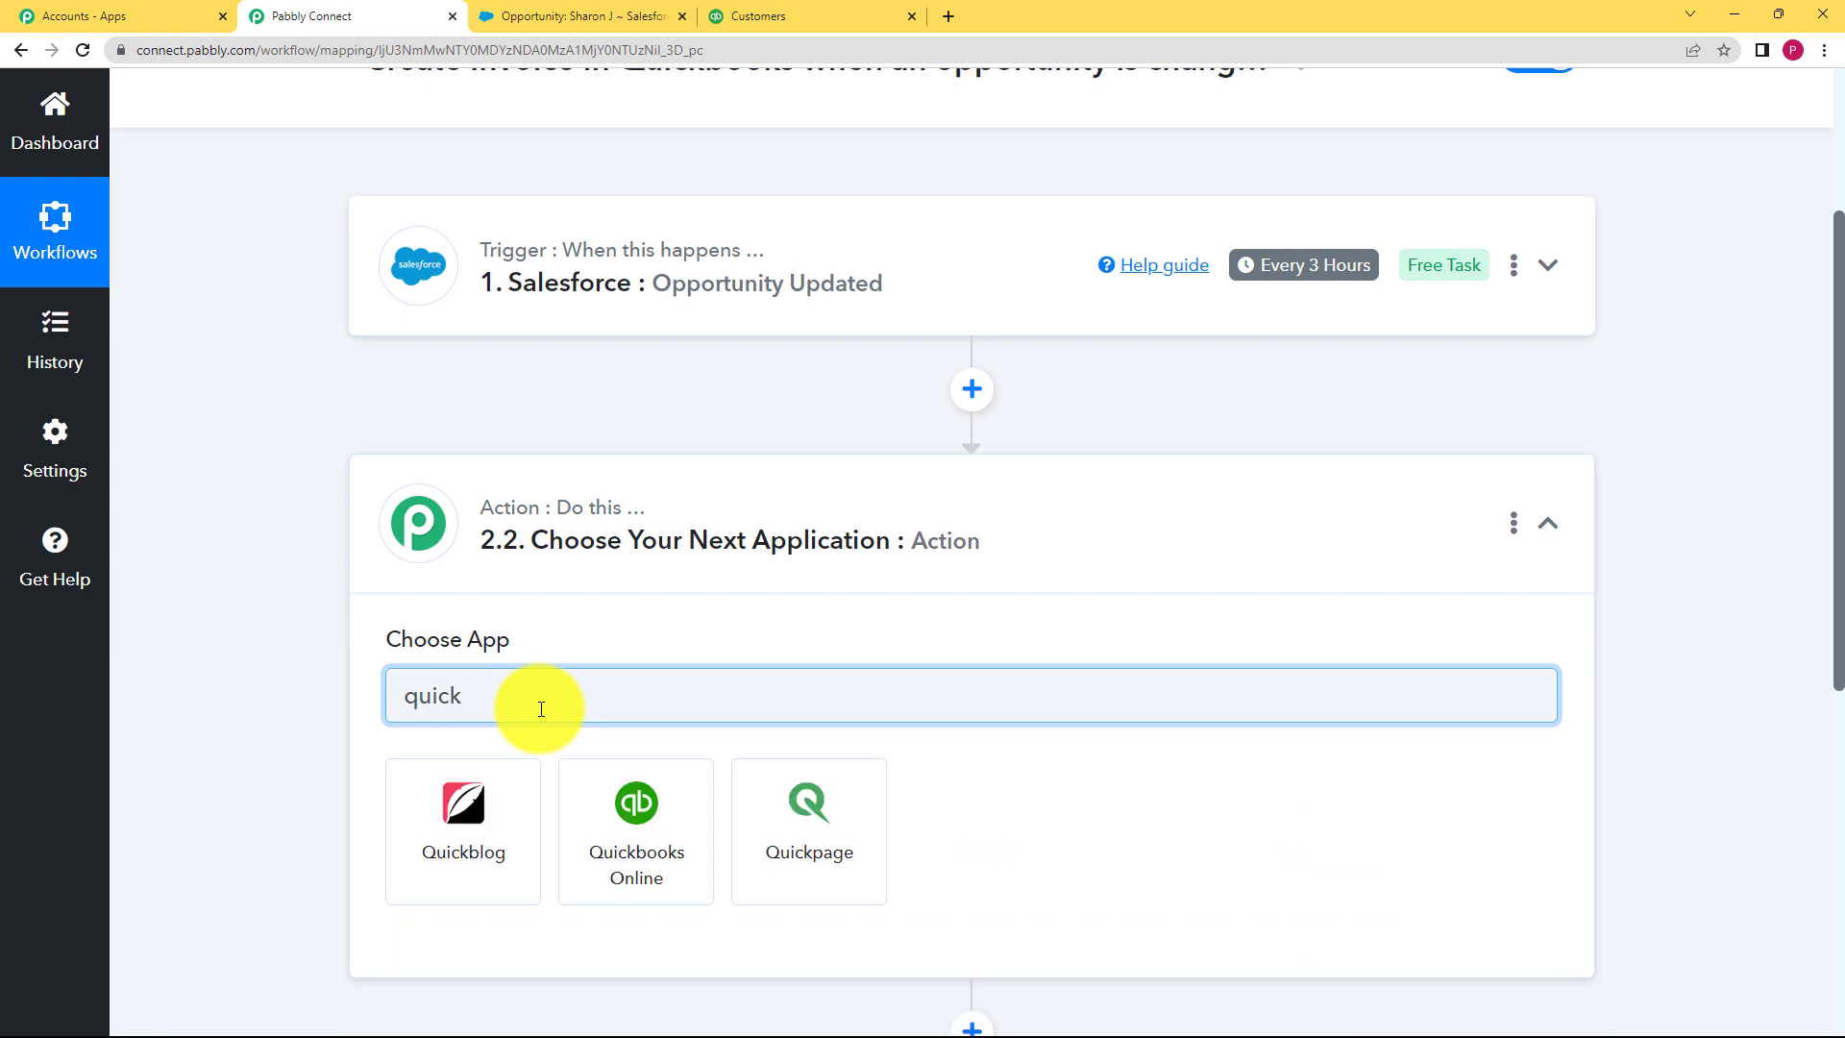
pyautogui.click(629, 822)
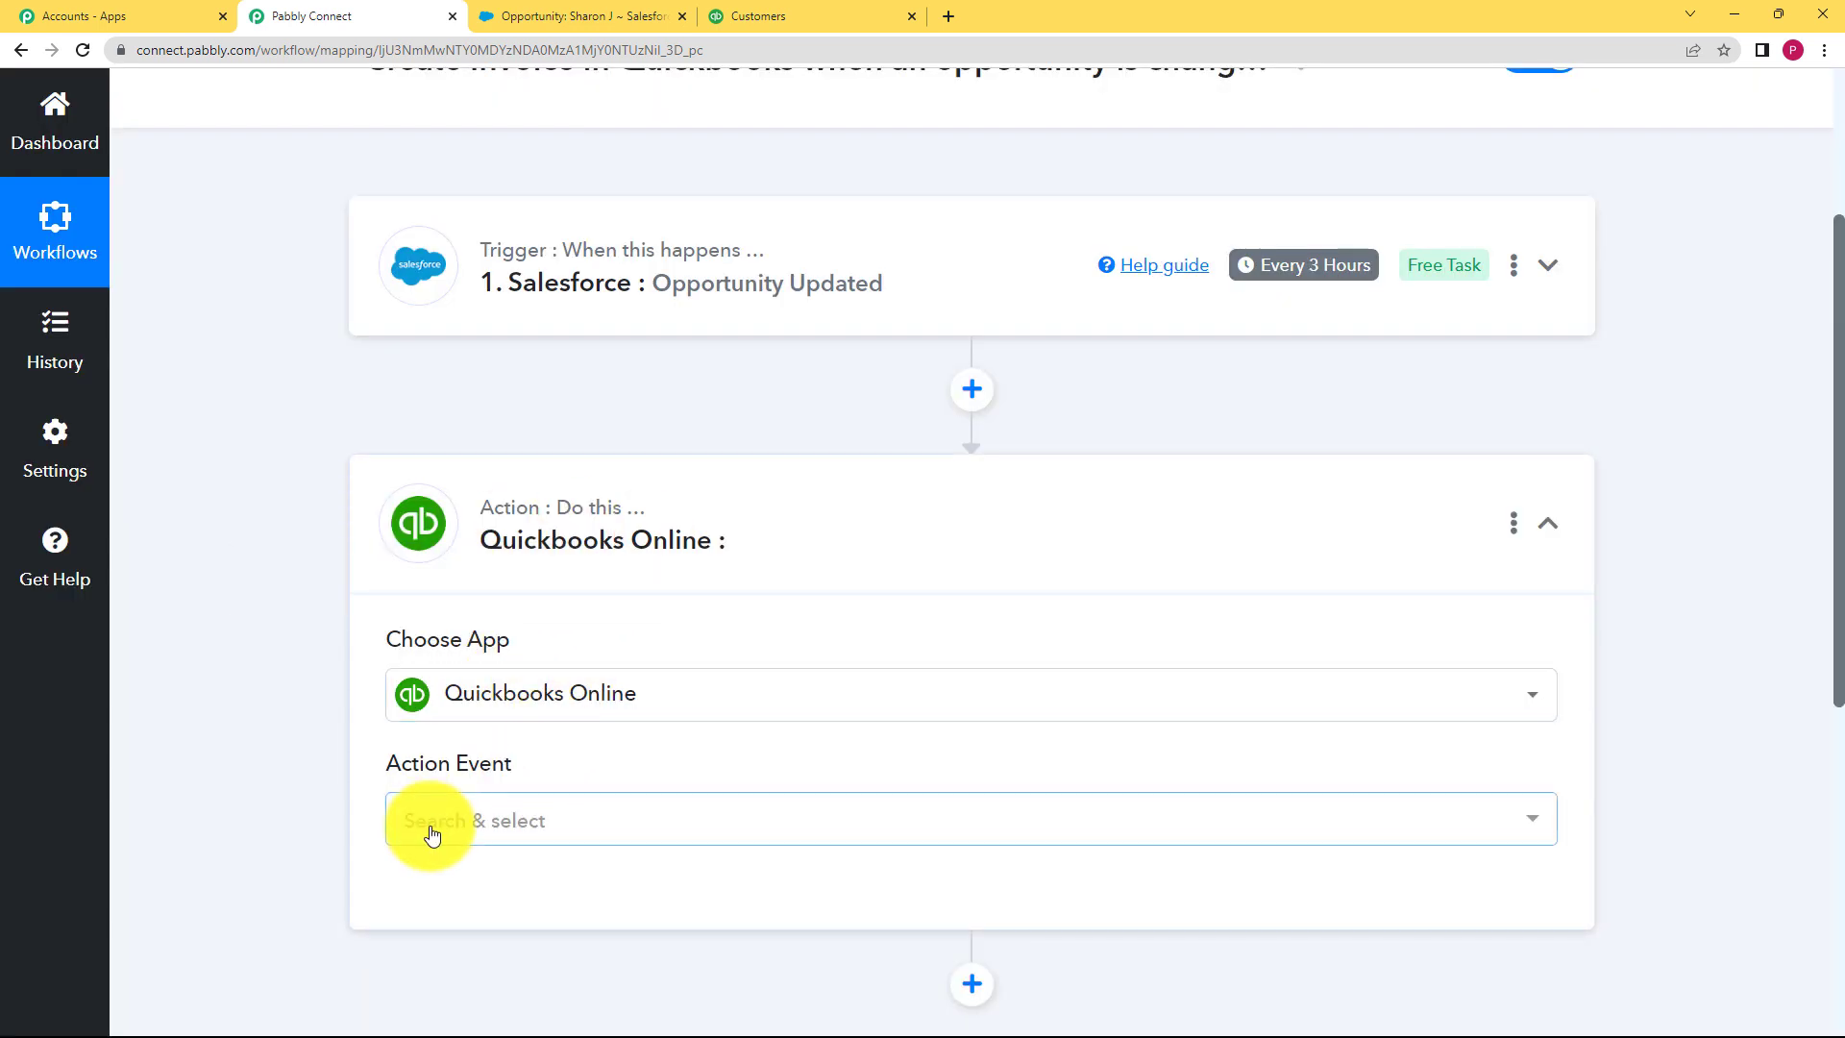
# Step: Set the action event to Find Customer
pyautogui.click(426, 821)
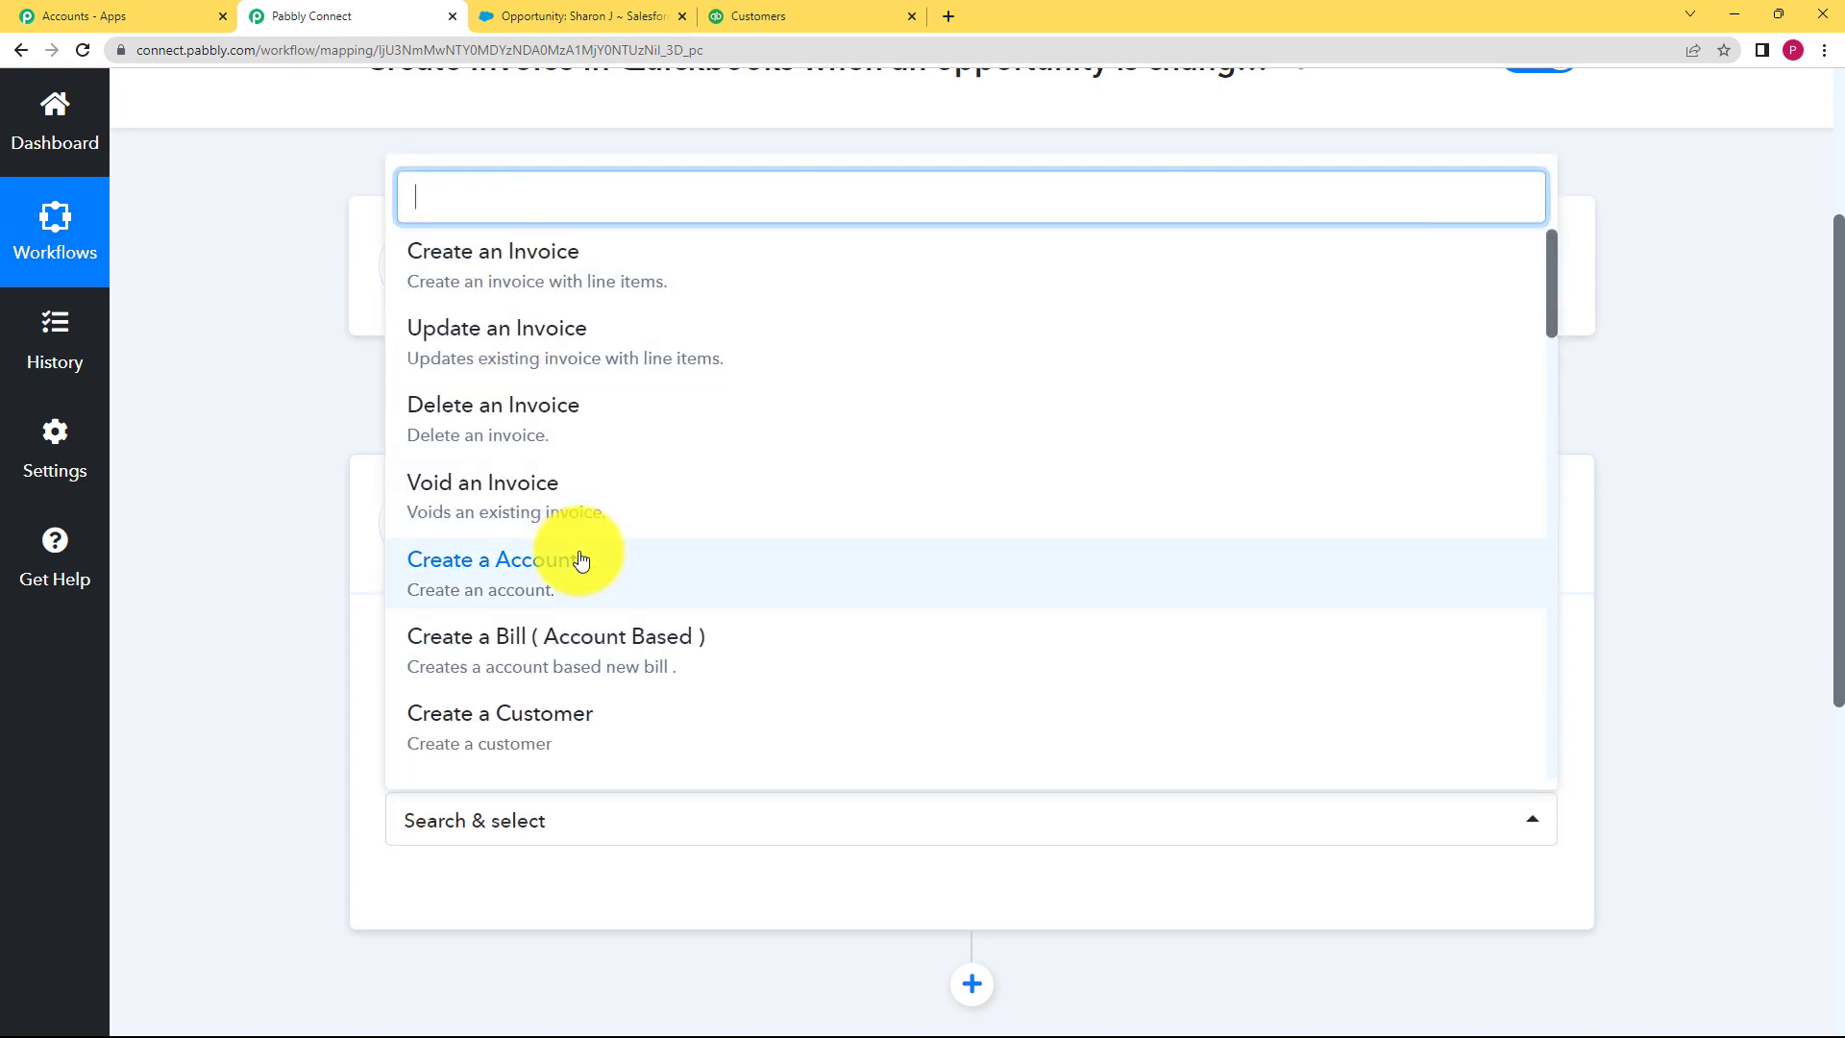
pyautogui.write('find')
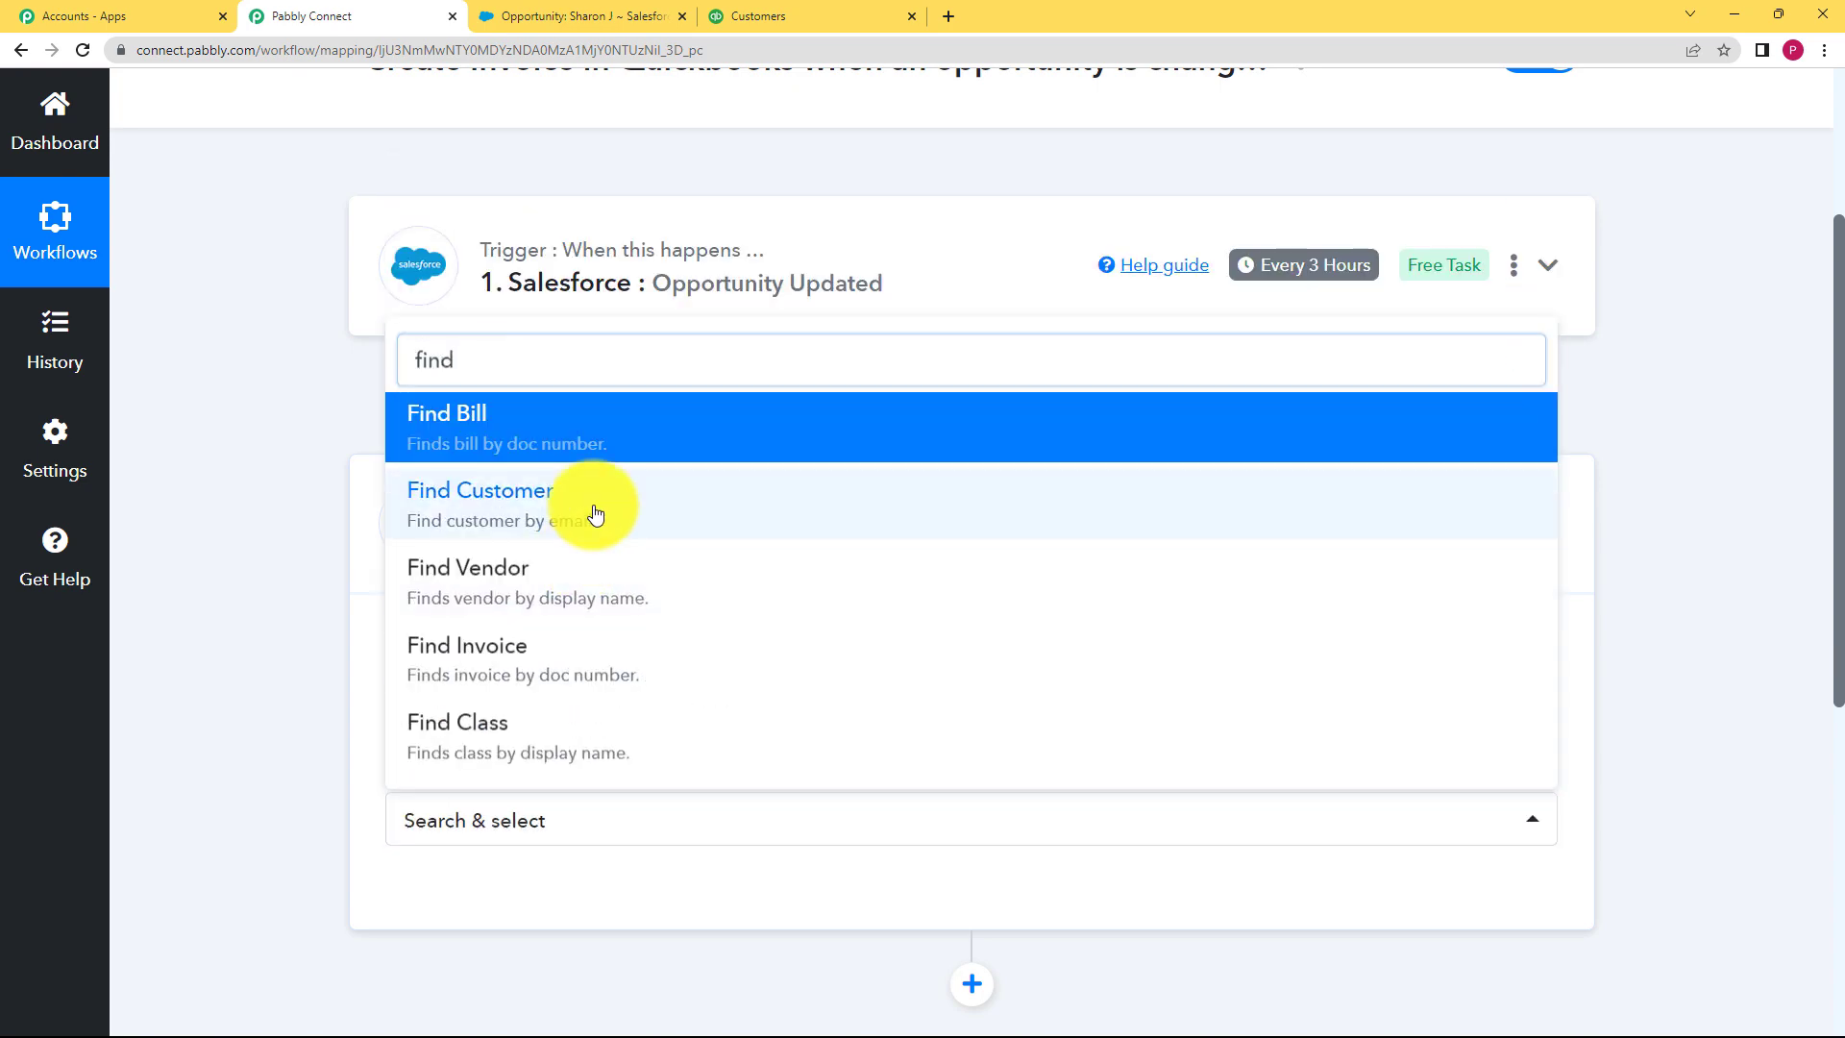
pyautogui.click(597, 509)
pyautogui.scroll(-2, 359, 736)
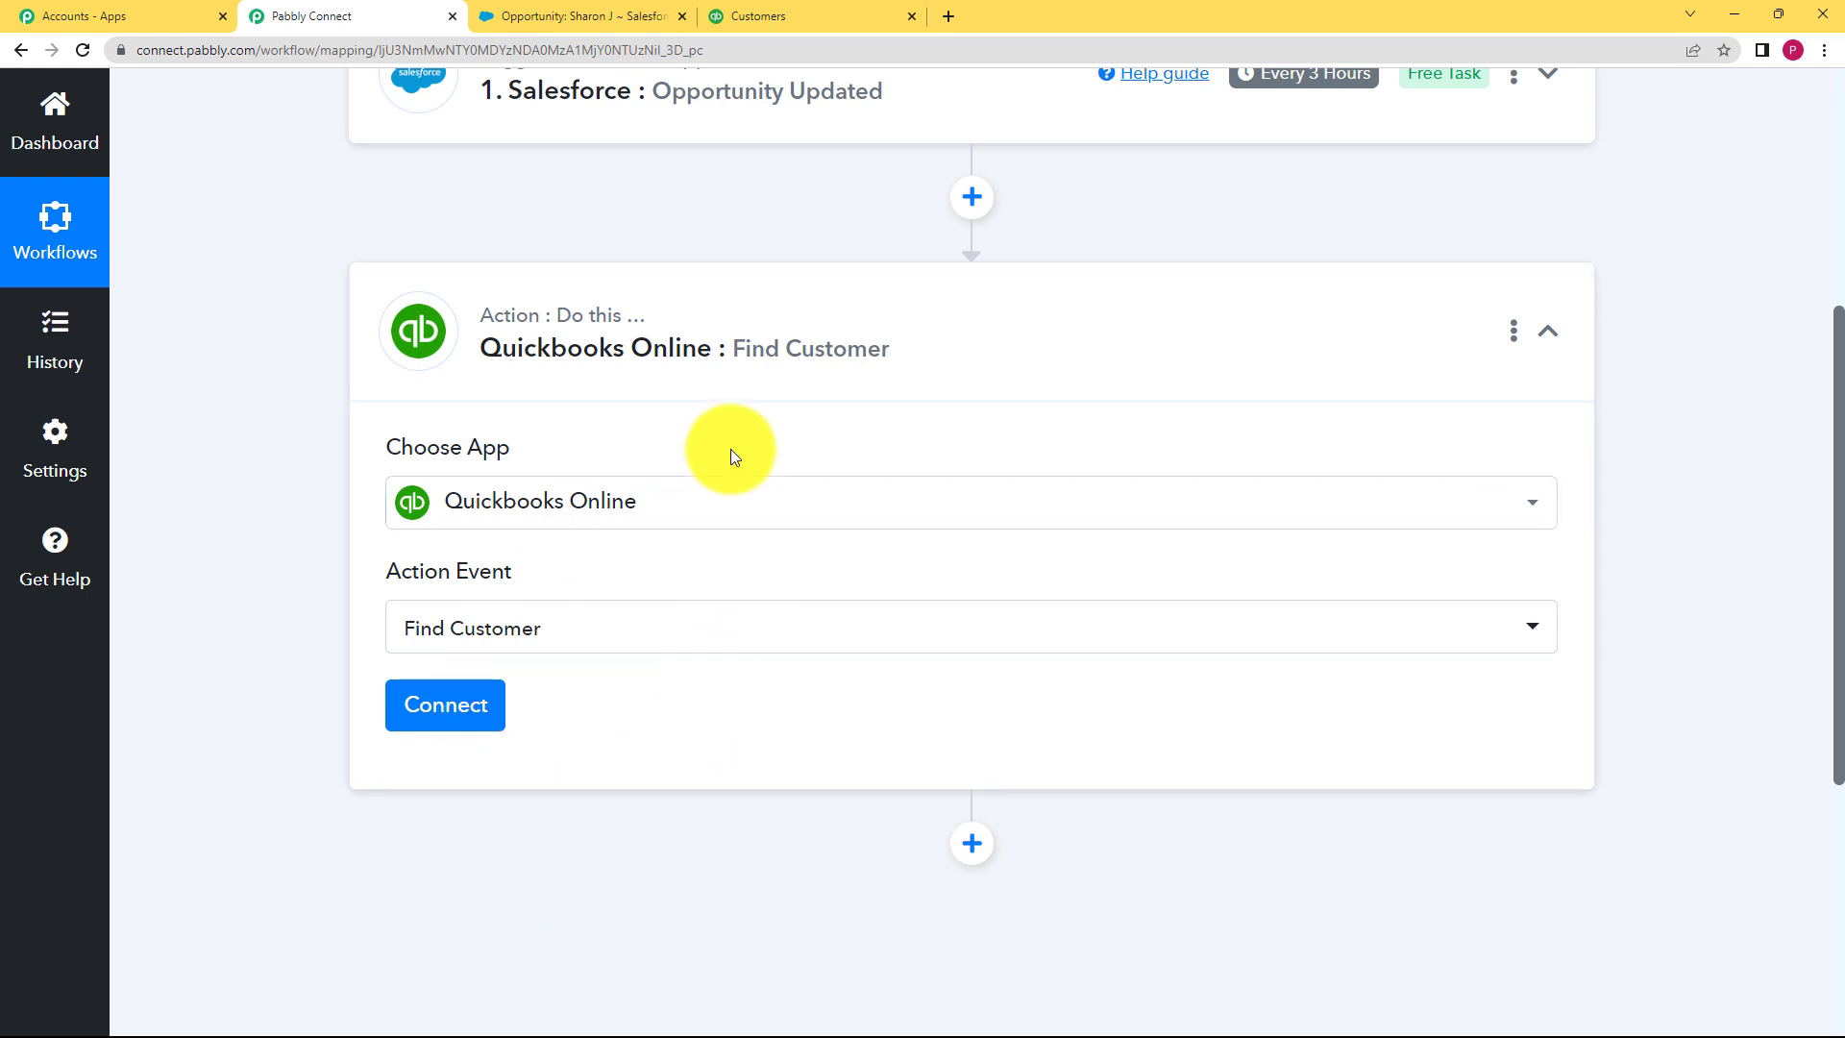
# Step: Expand the Salesforce trigger step to review its response data
pyautogui.click(735, 116)
pyautogui.scroll(-2, 971, 813)
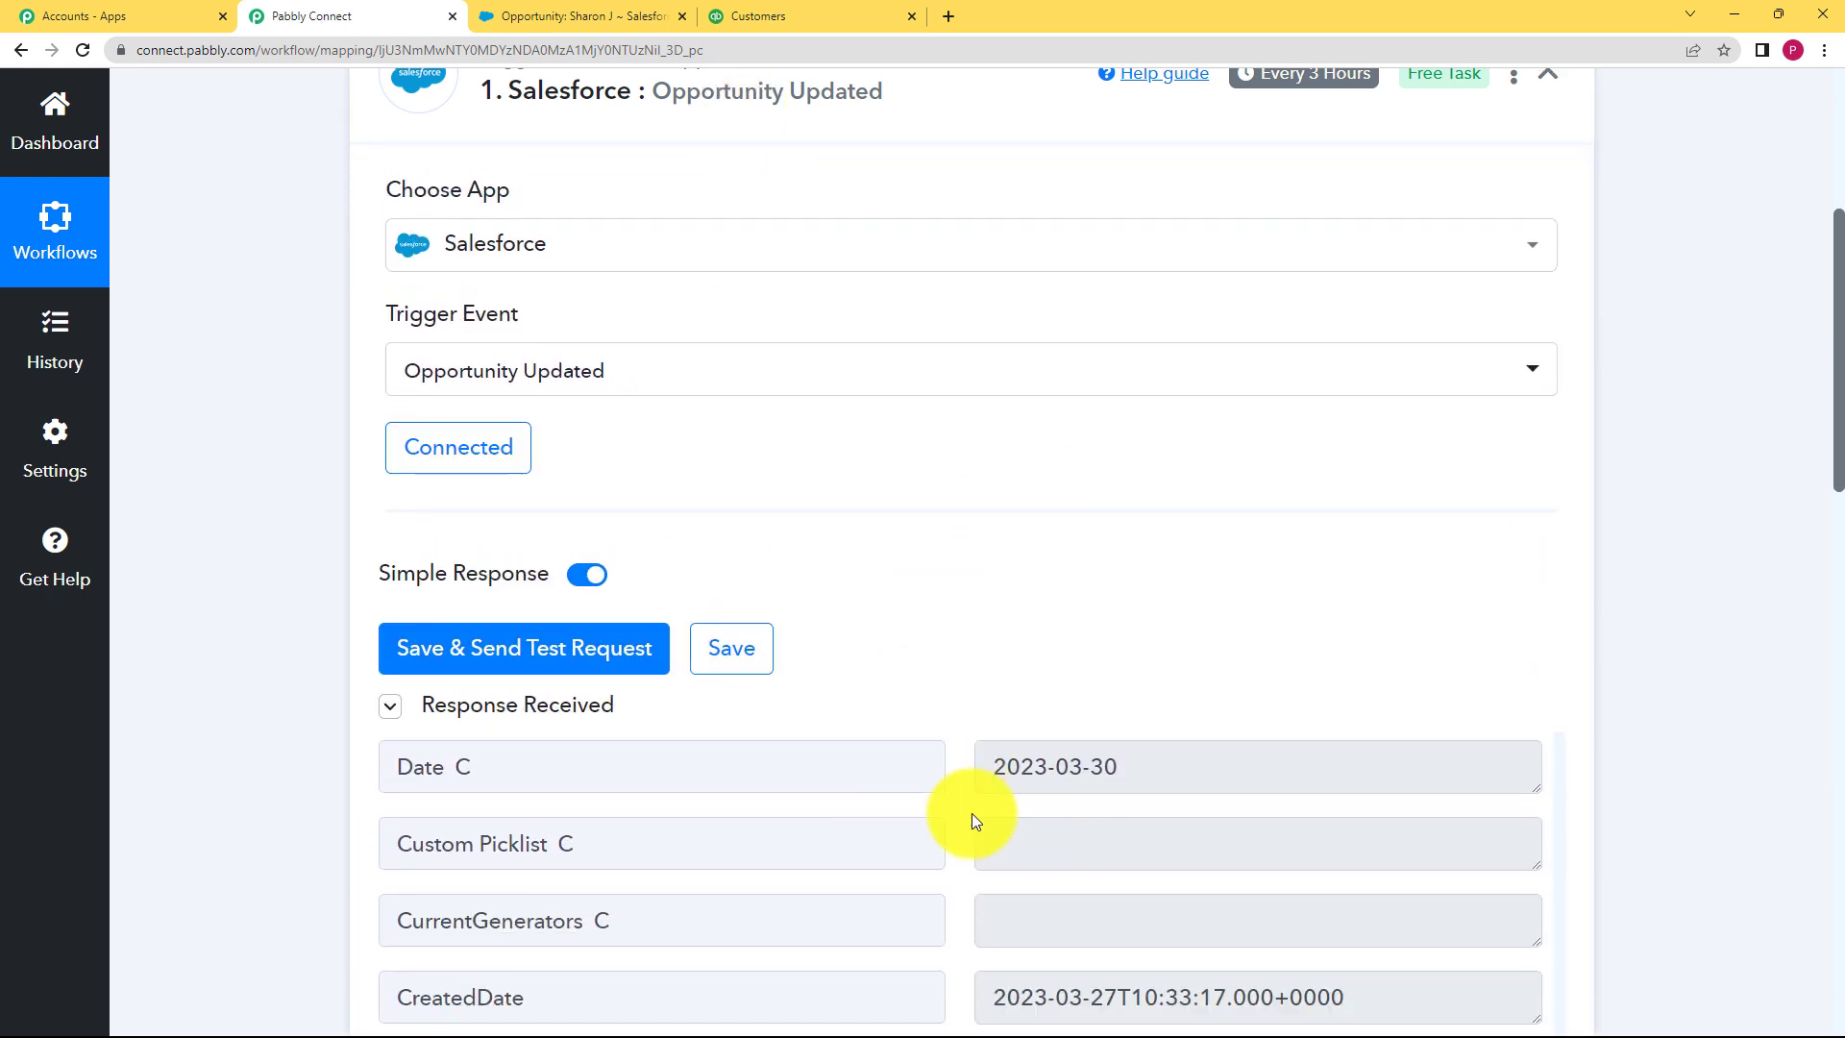
pyautogui.scroll(1, 1022, 819)
pyautogui.scroll(10, 1022, 820)
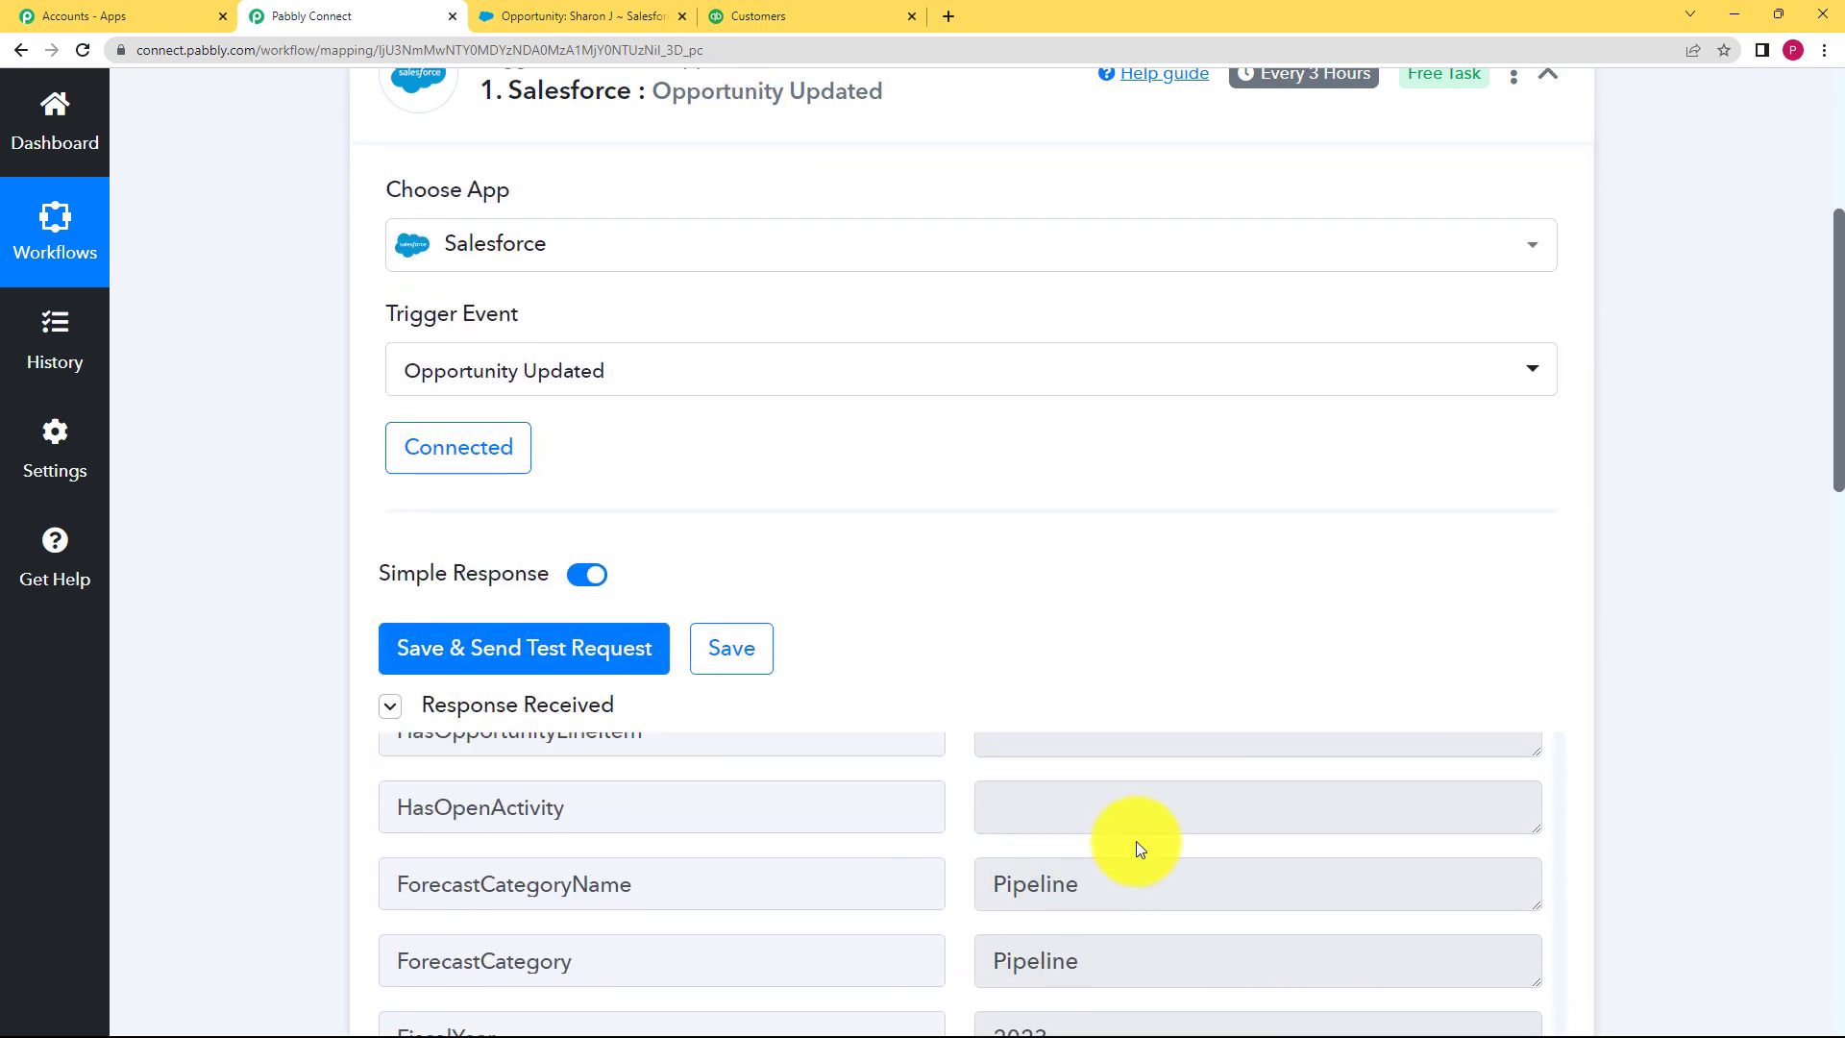
pyautogui.scroll(3, 774, 371)
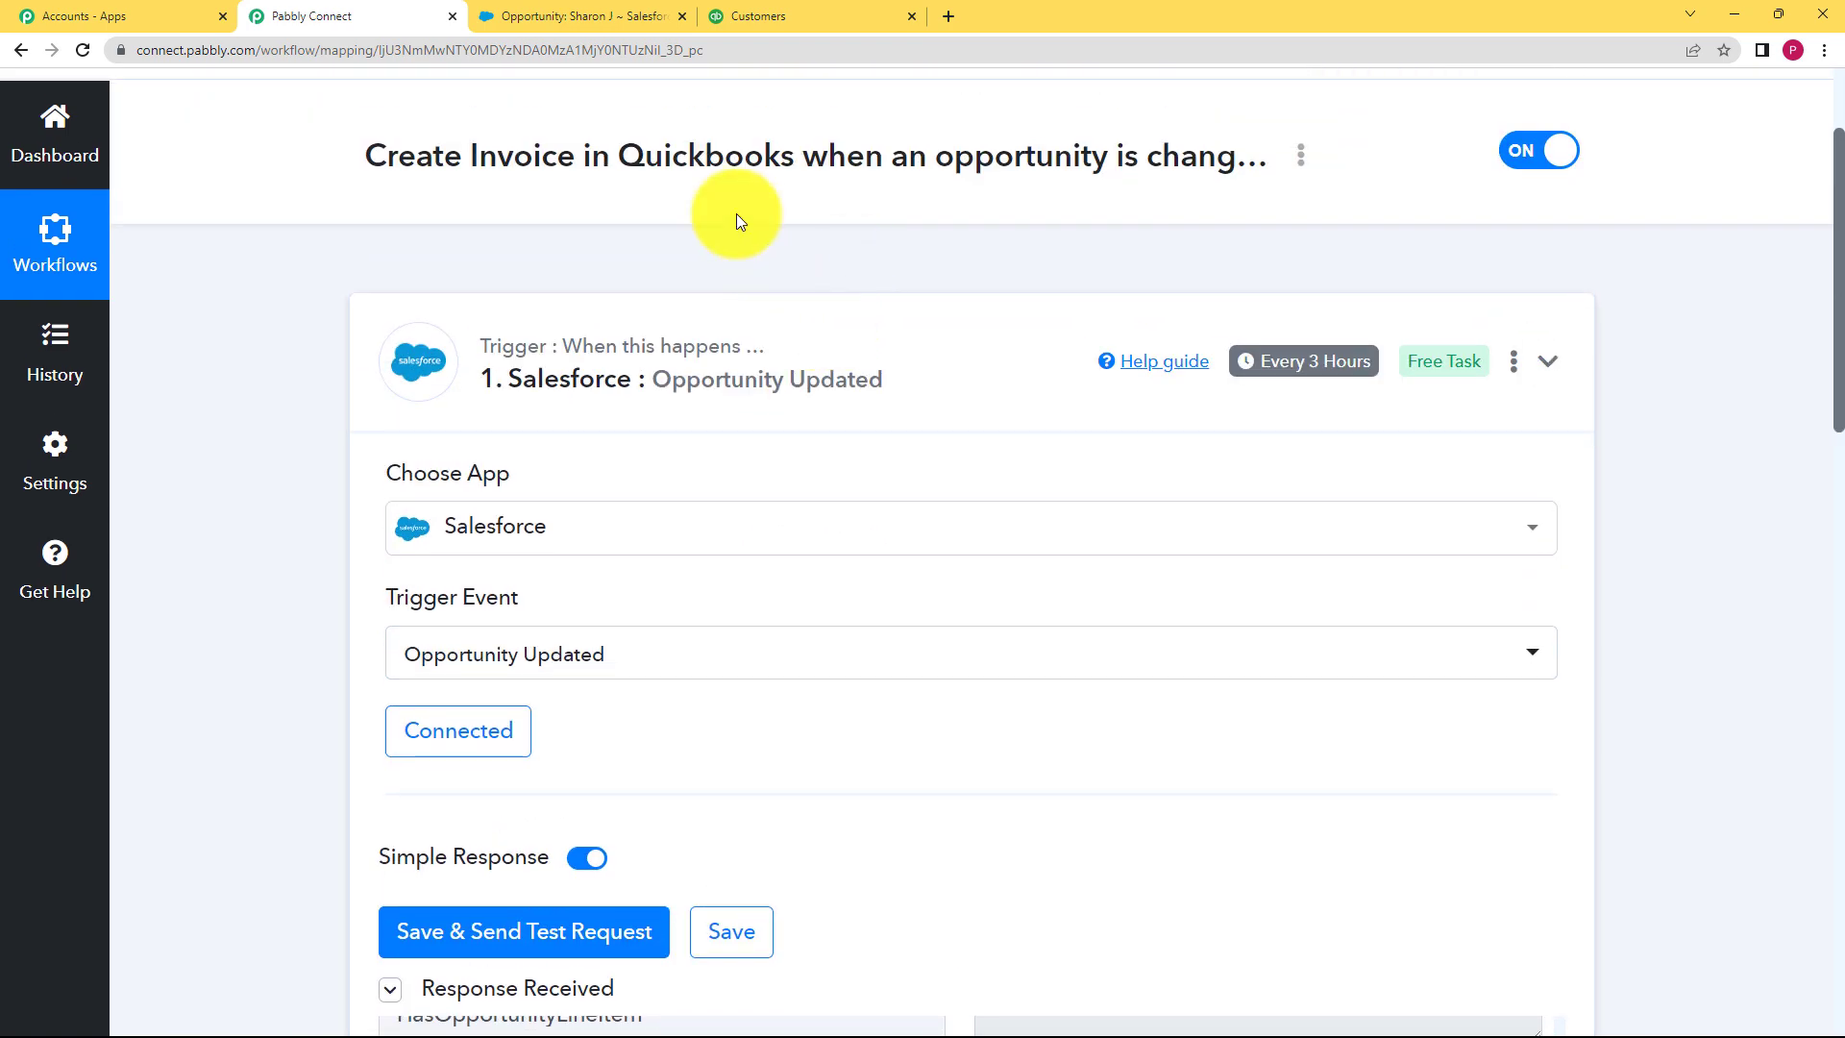
# Step: Collapse the trigger and start connecting a QuickBooks Online account to Find Customer
pyautogui.click(590, 340)
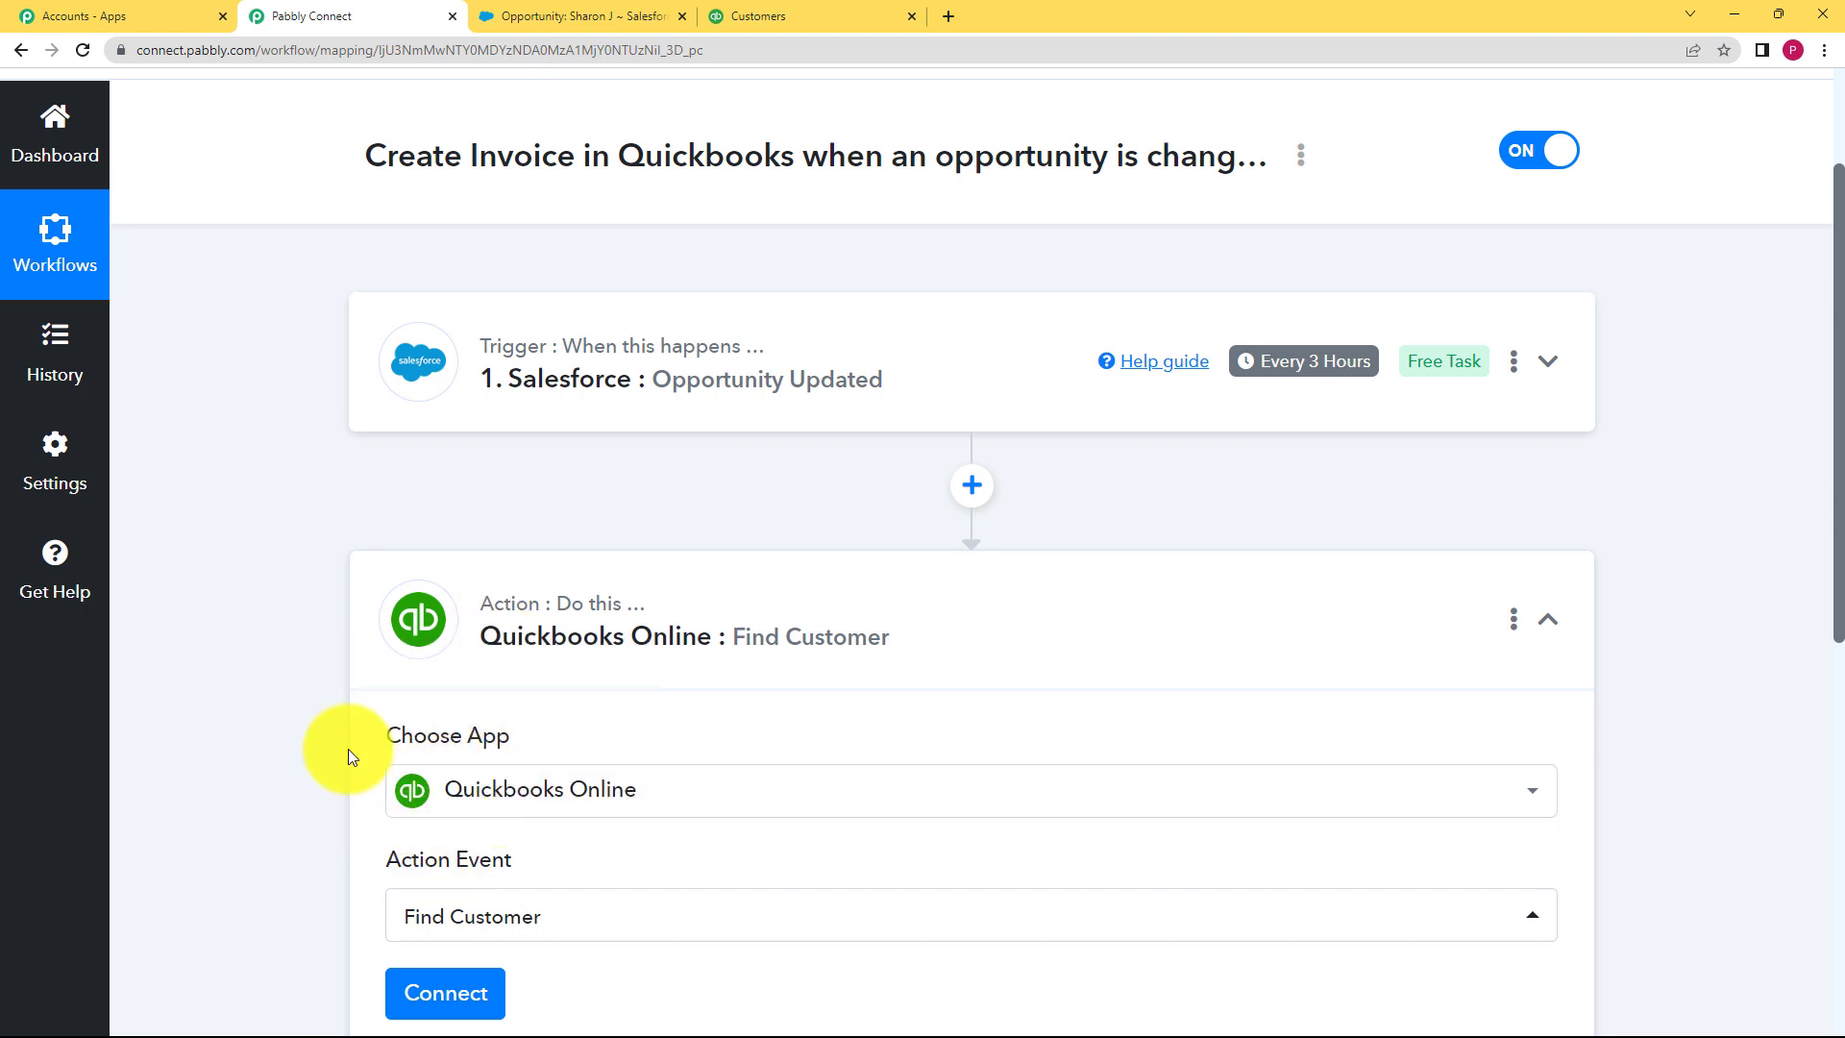
pyautogui.scroll(-2, 348, 756)
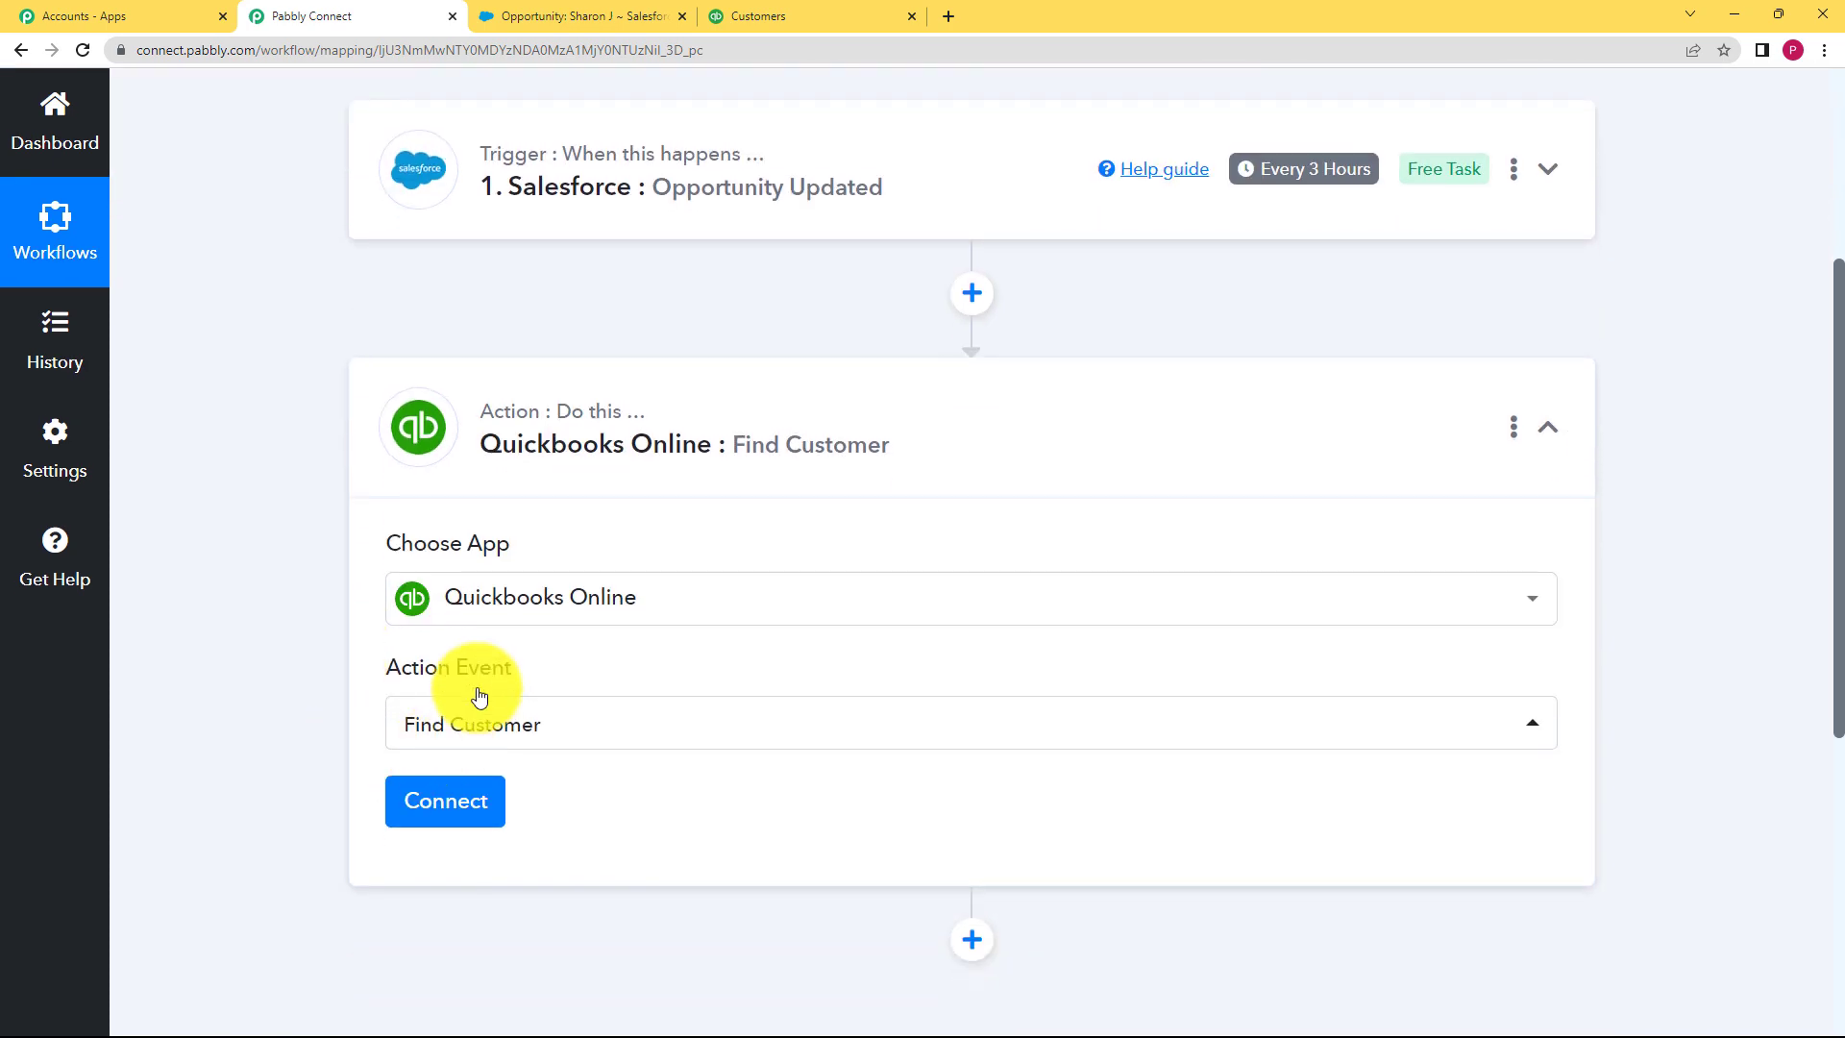
pyautogui.click(456, 794)
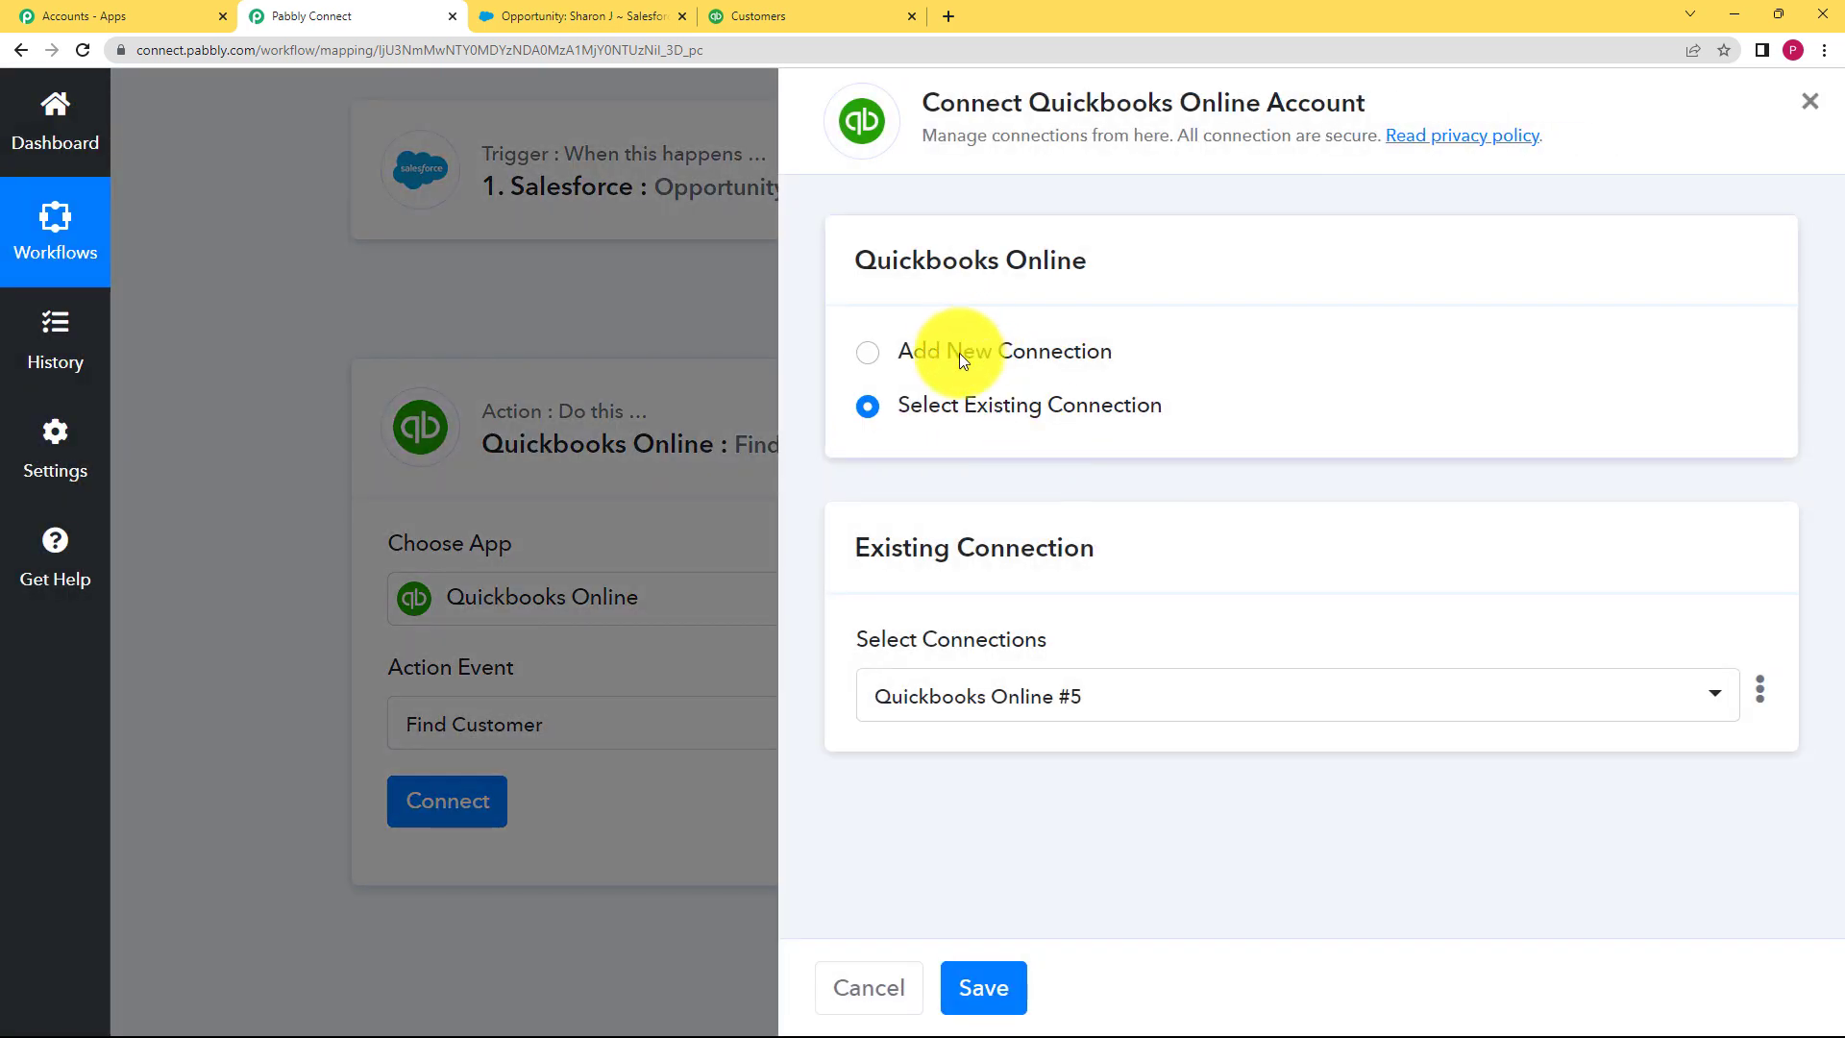
# Step: Authorize a new QuickBooks Online connection for Find Customer and open mappable data for Email
pyautogui.click(959, 353)
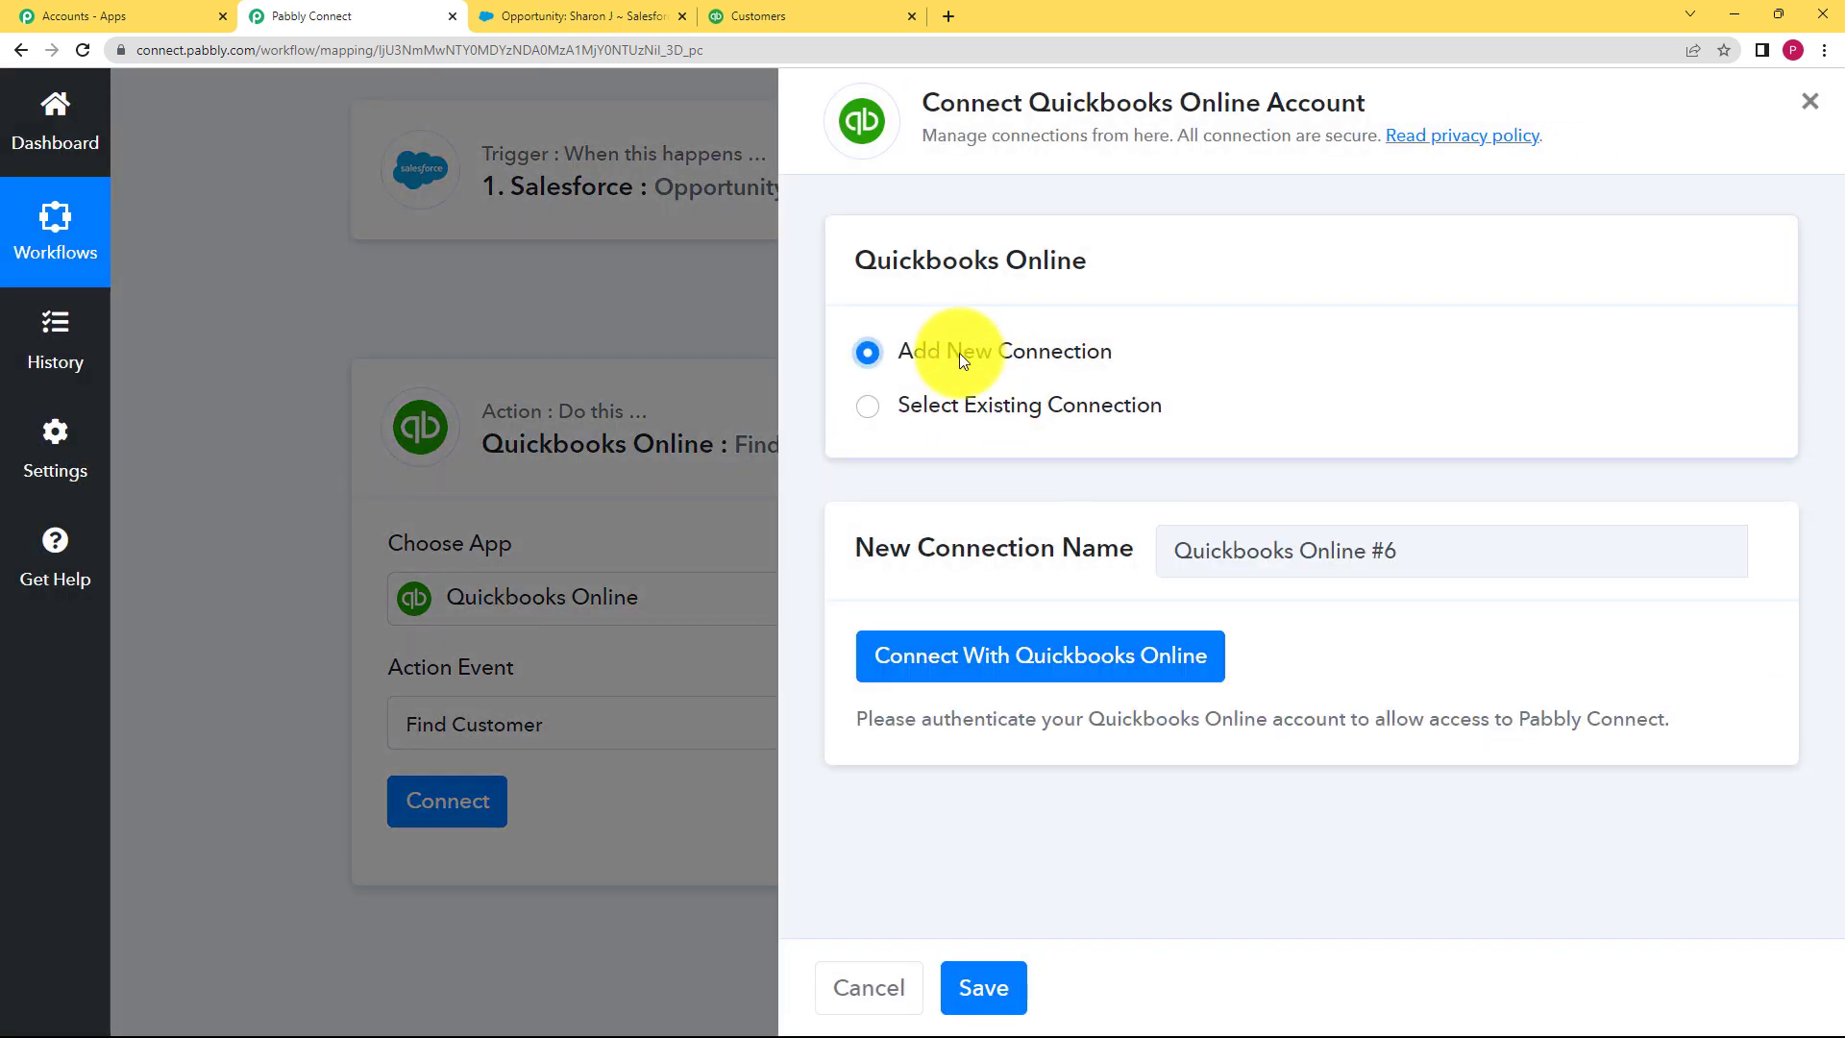
pyautogui.click(1021, 667)
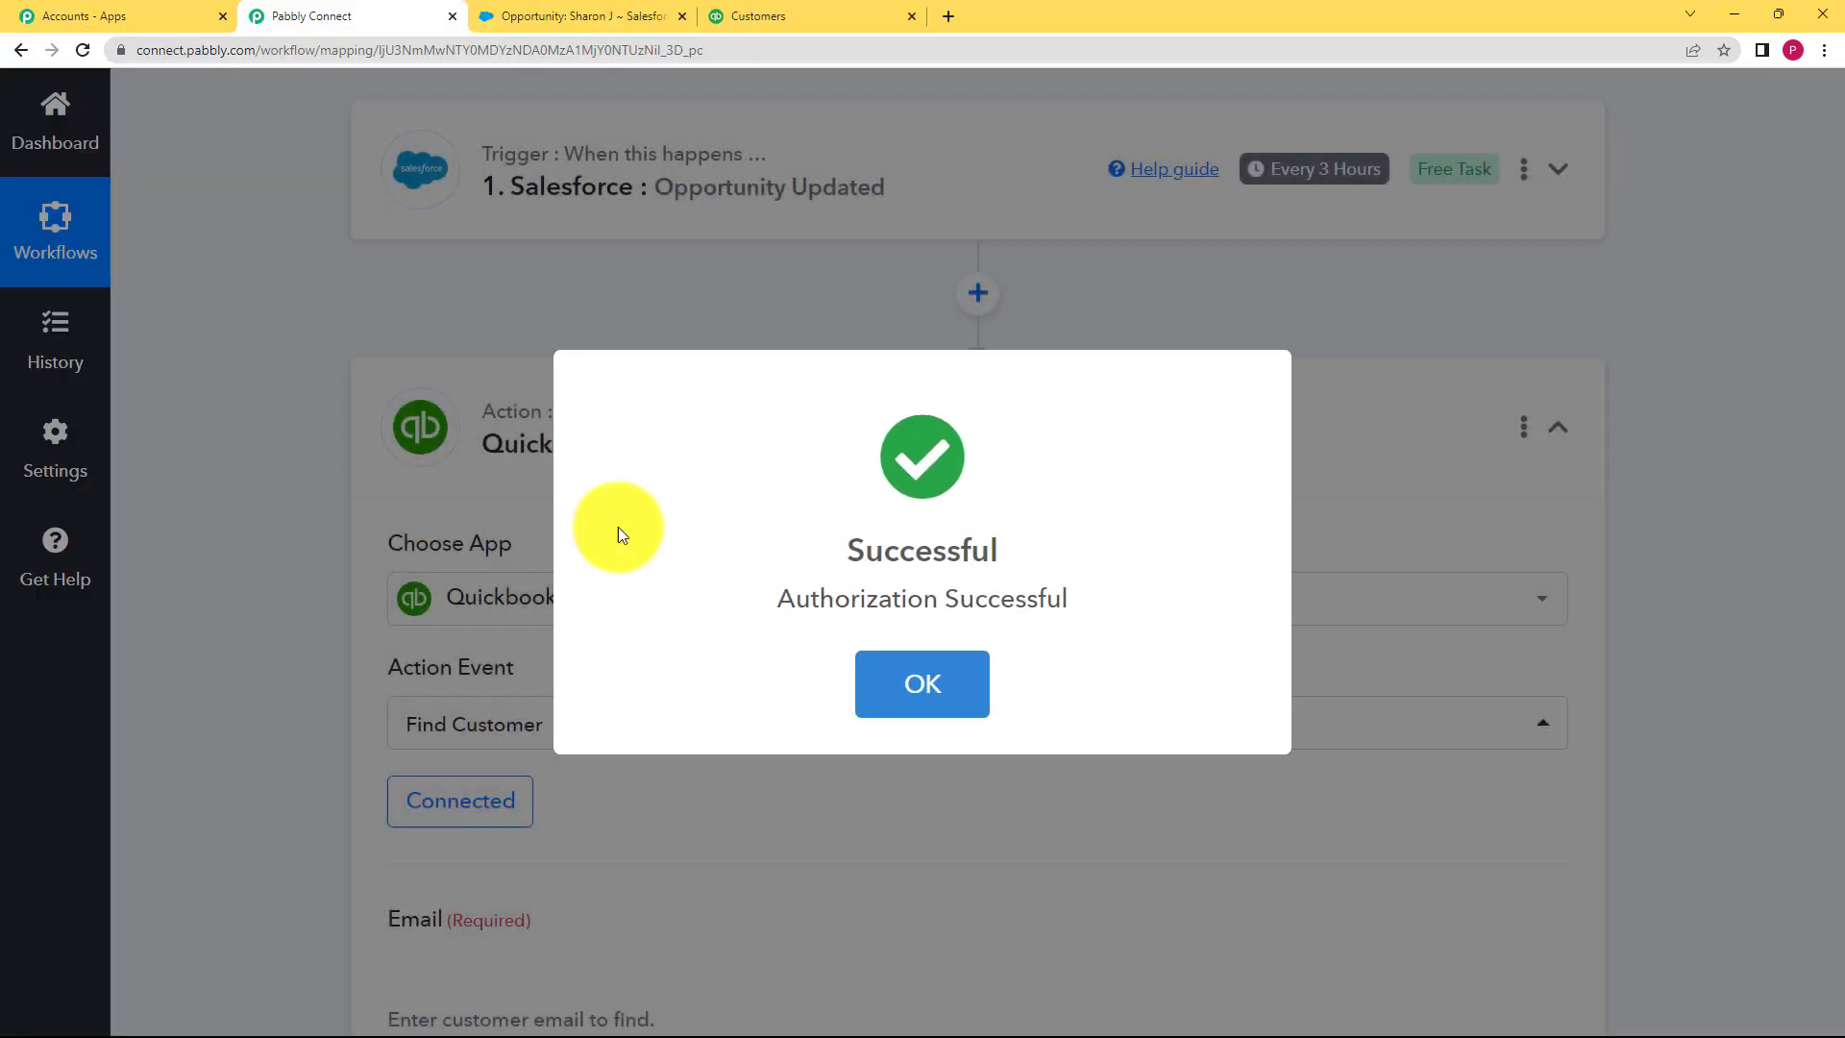
pyautogui.scroll(-2, 320, 619)
pyautogui.scroll(-2, 320, 619)
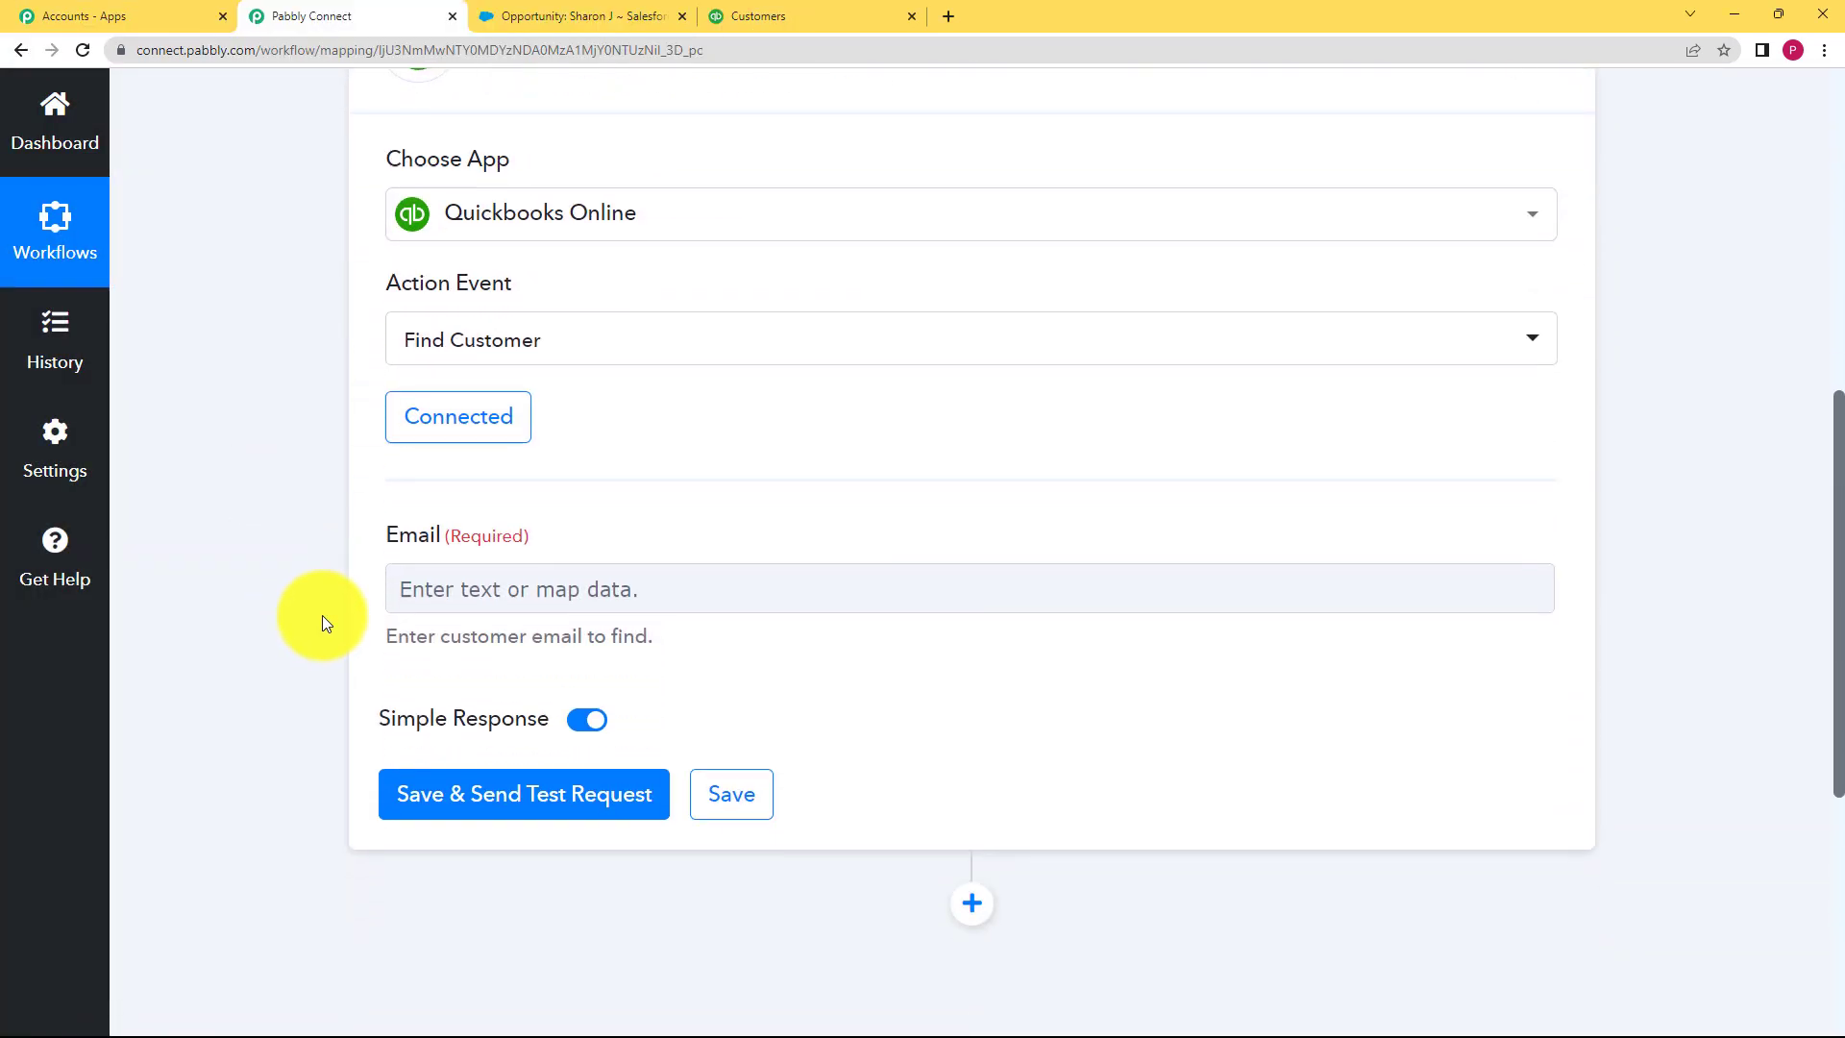
pyautogui.click(459, 590)
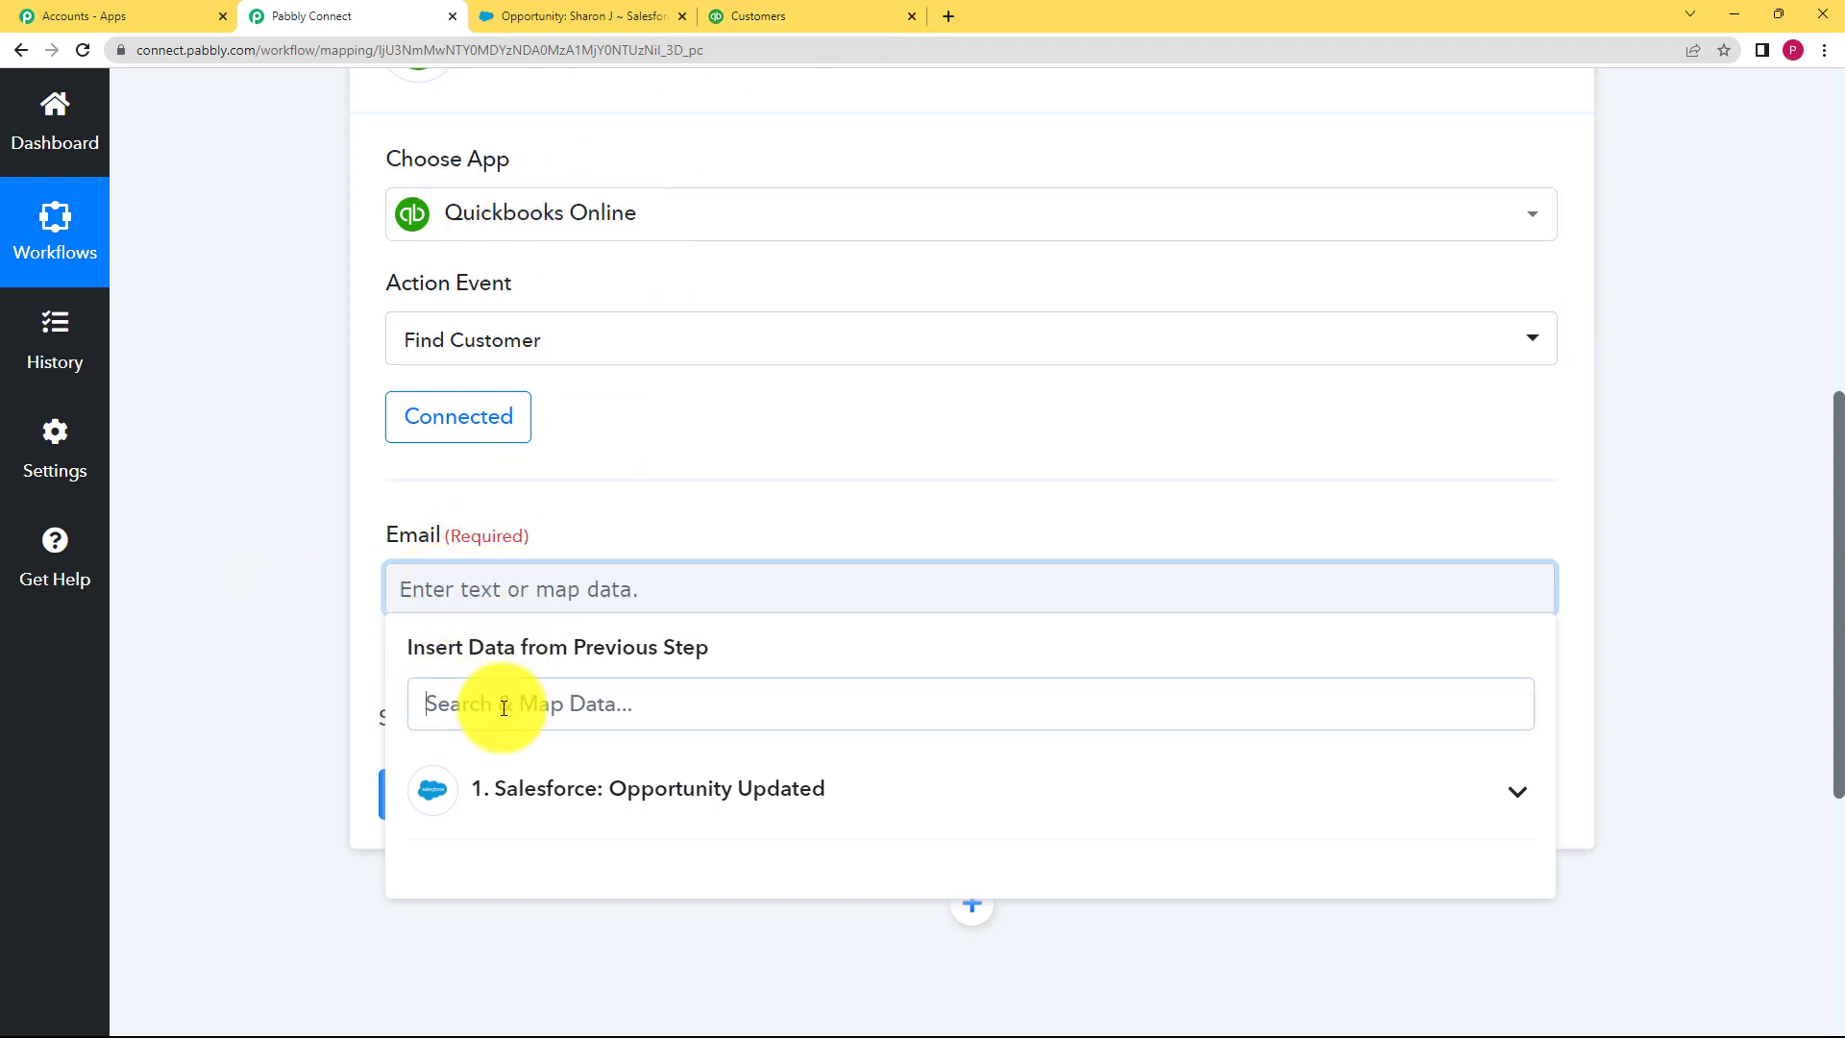
# Step: Map the Salesforce Email C value into the Find Customer Email field and send a test request
pyautogui.click(457, 687)
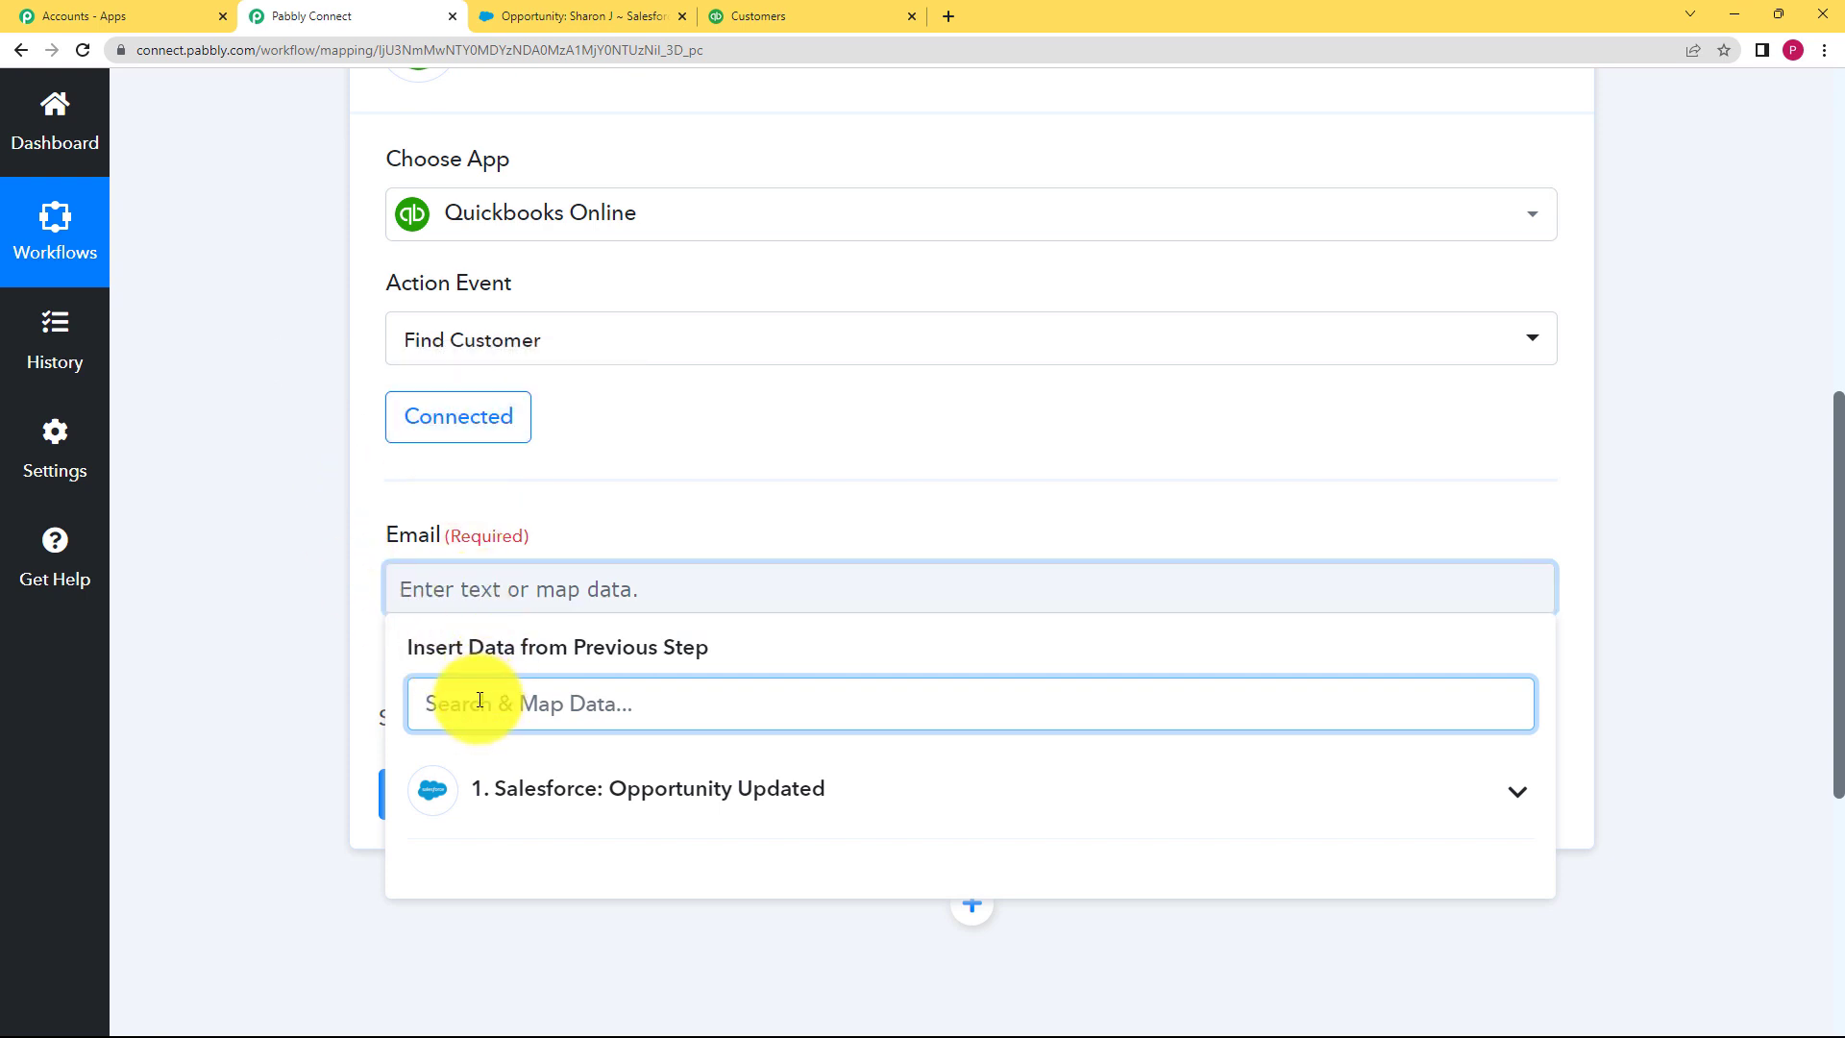
pyautogui.write('@')
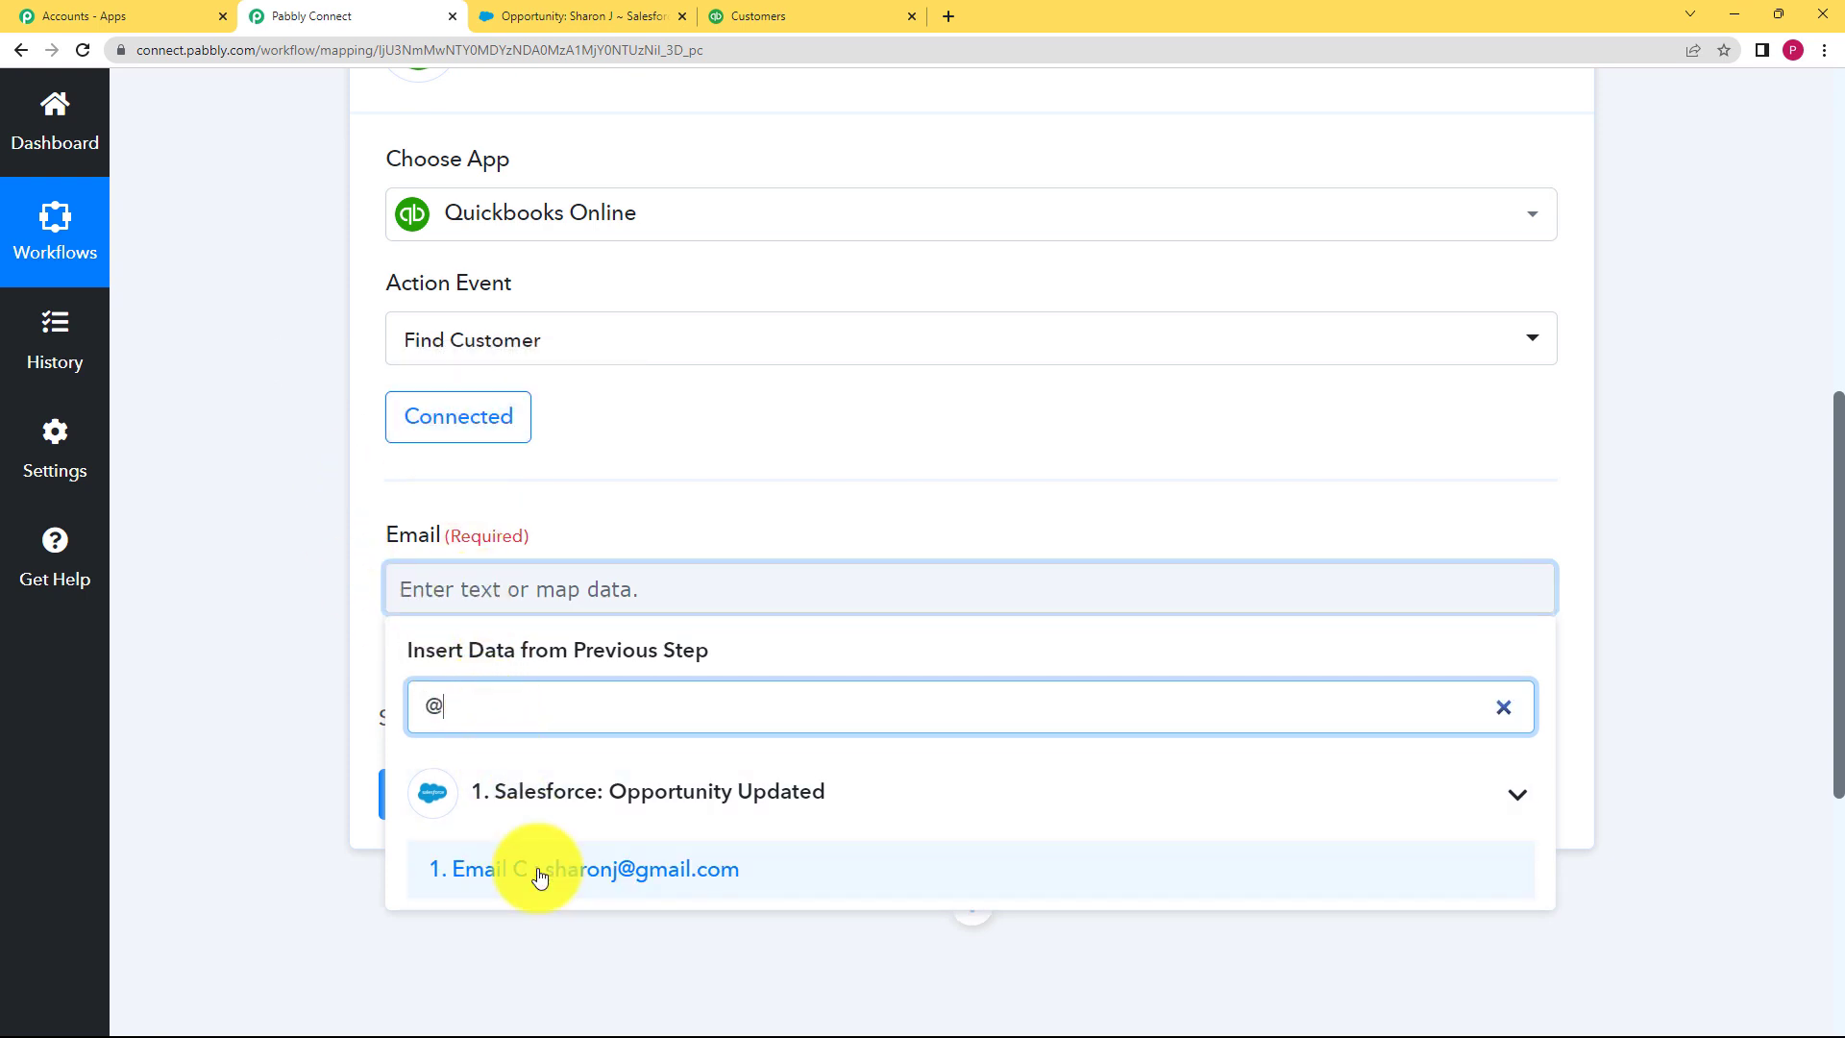
pyautogui.click(577, 878)
pyautogui.click(536, 597)
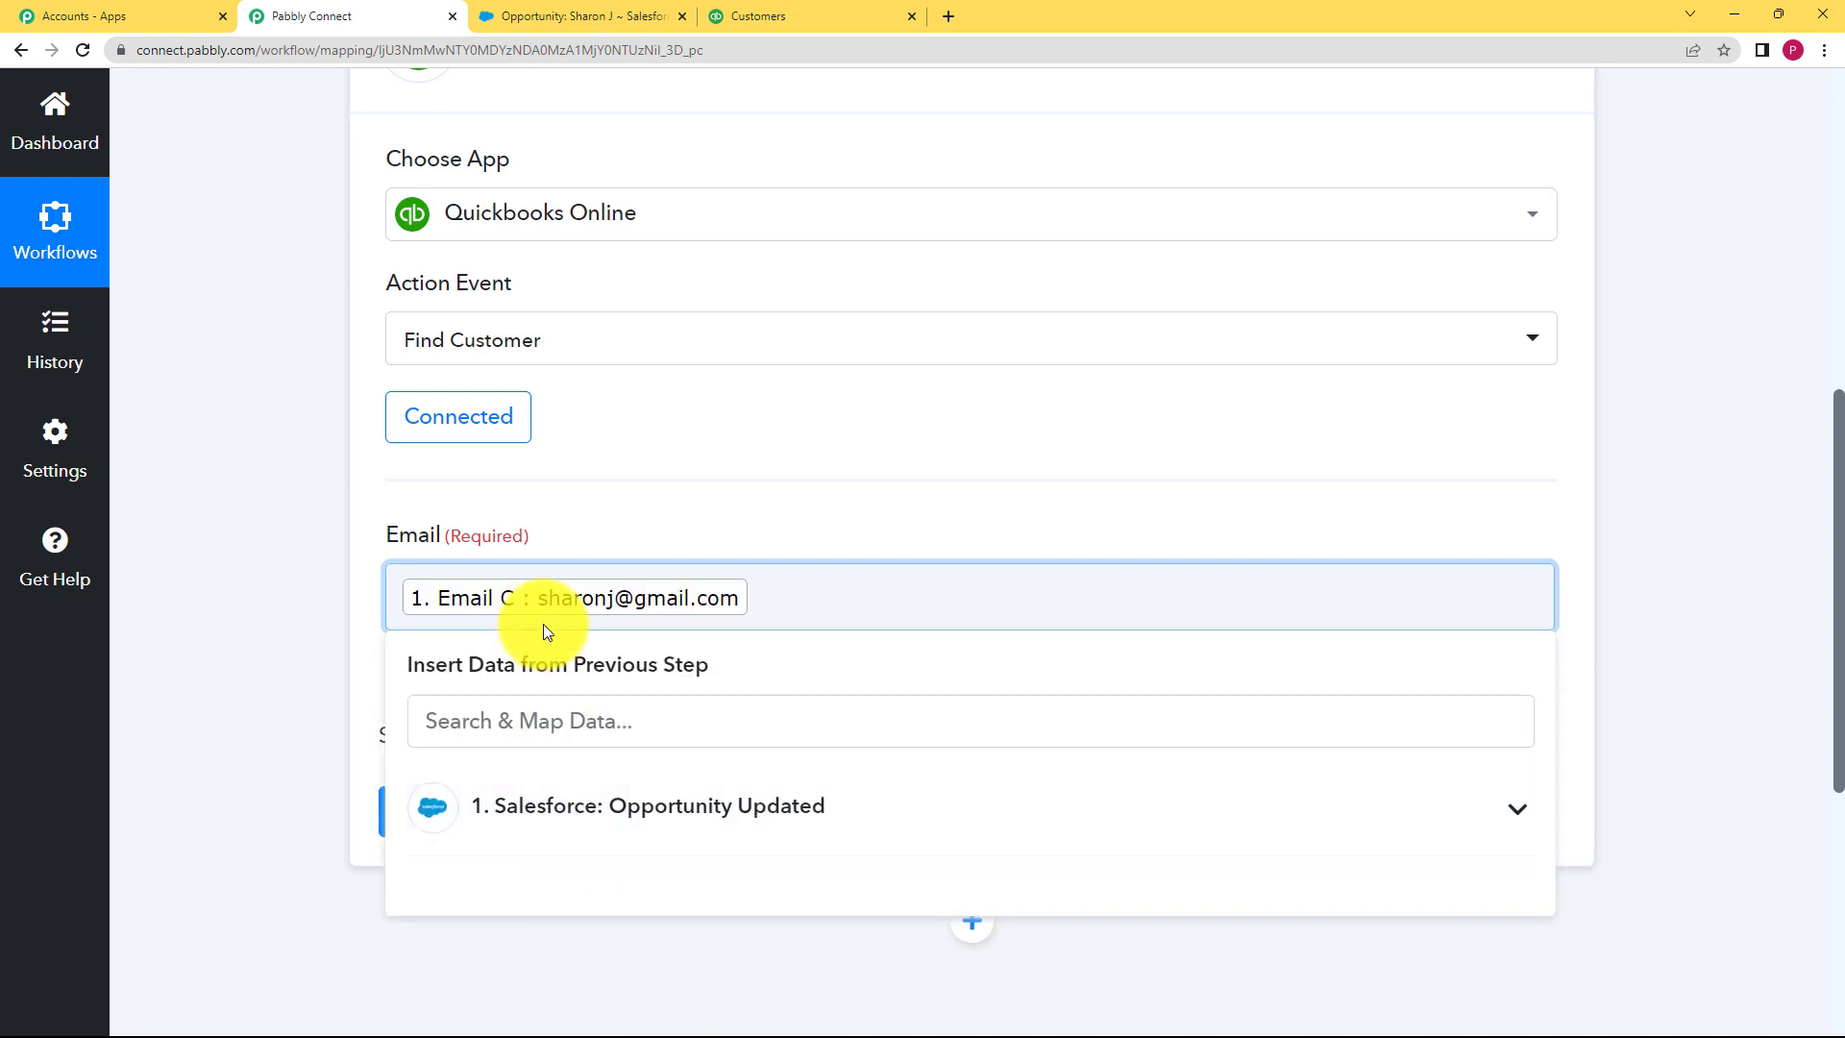
pyautogui.click(222, 652)
pyautogui.click(635, 828)
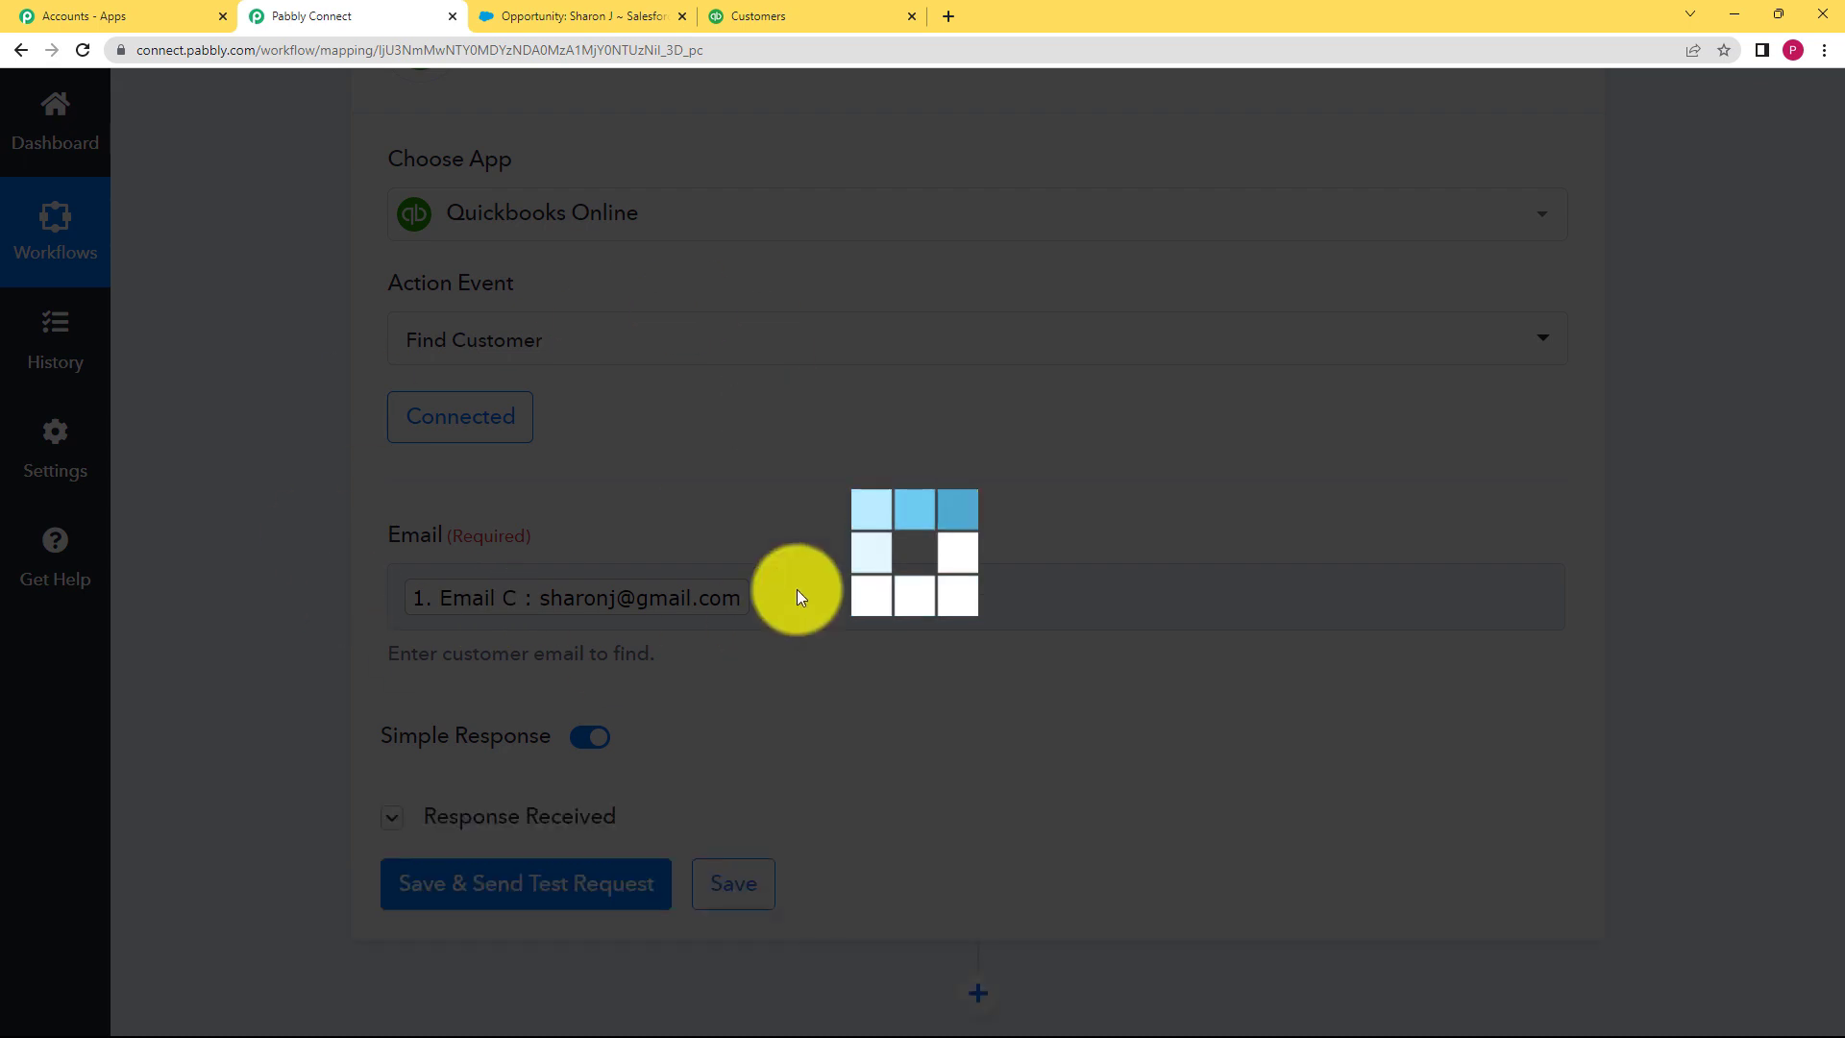
# Step: Check the found customer's full name, company name and primary email in the test response
pyautogui.scroll(-3, 269, 682)
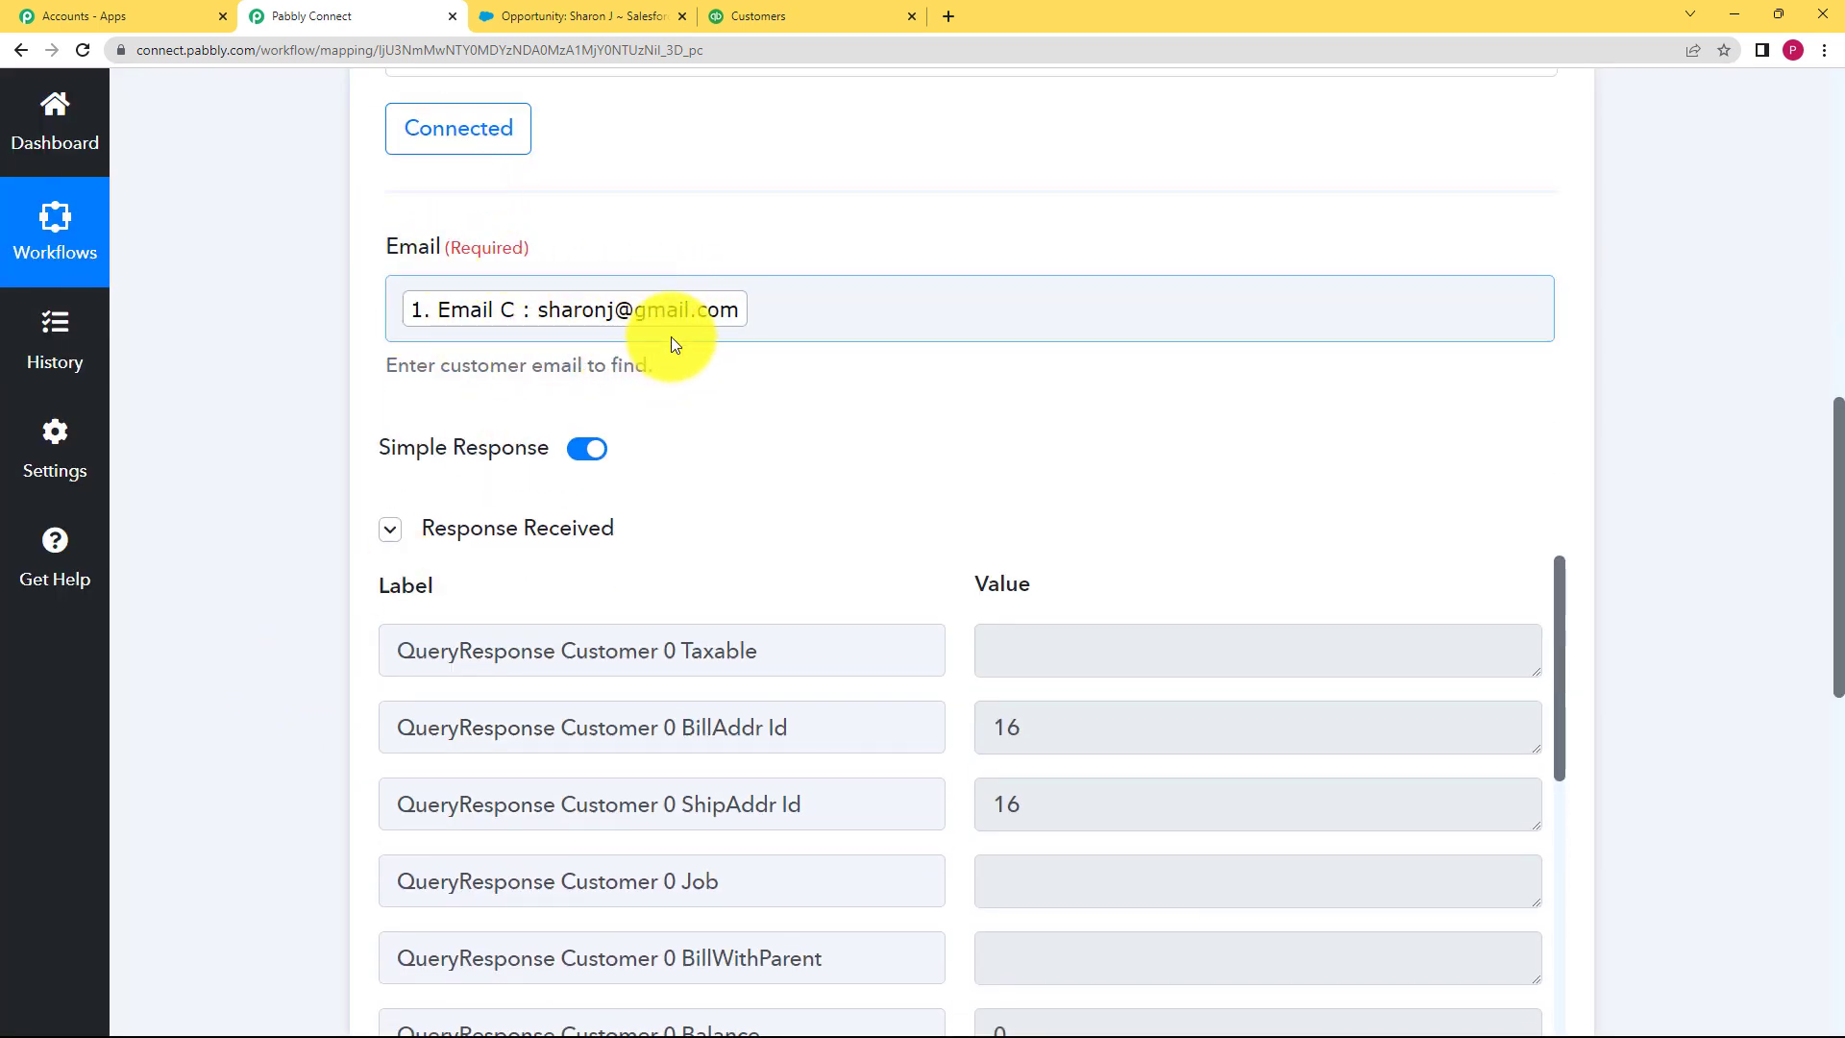
pyautogui.scroll(-2, 366, 615)
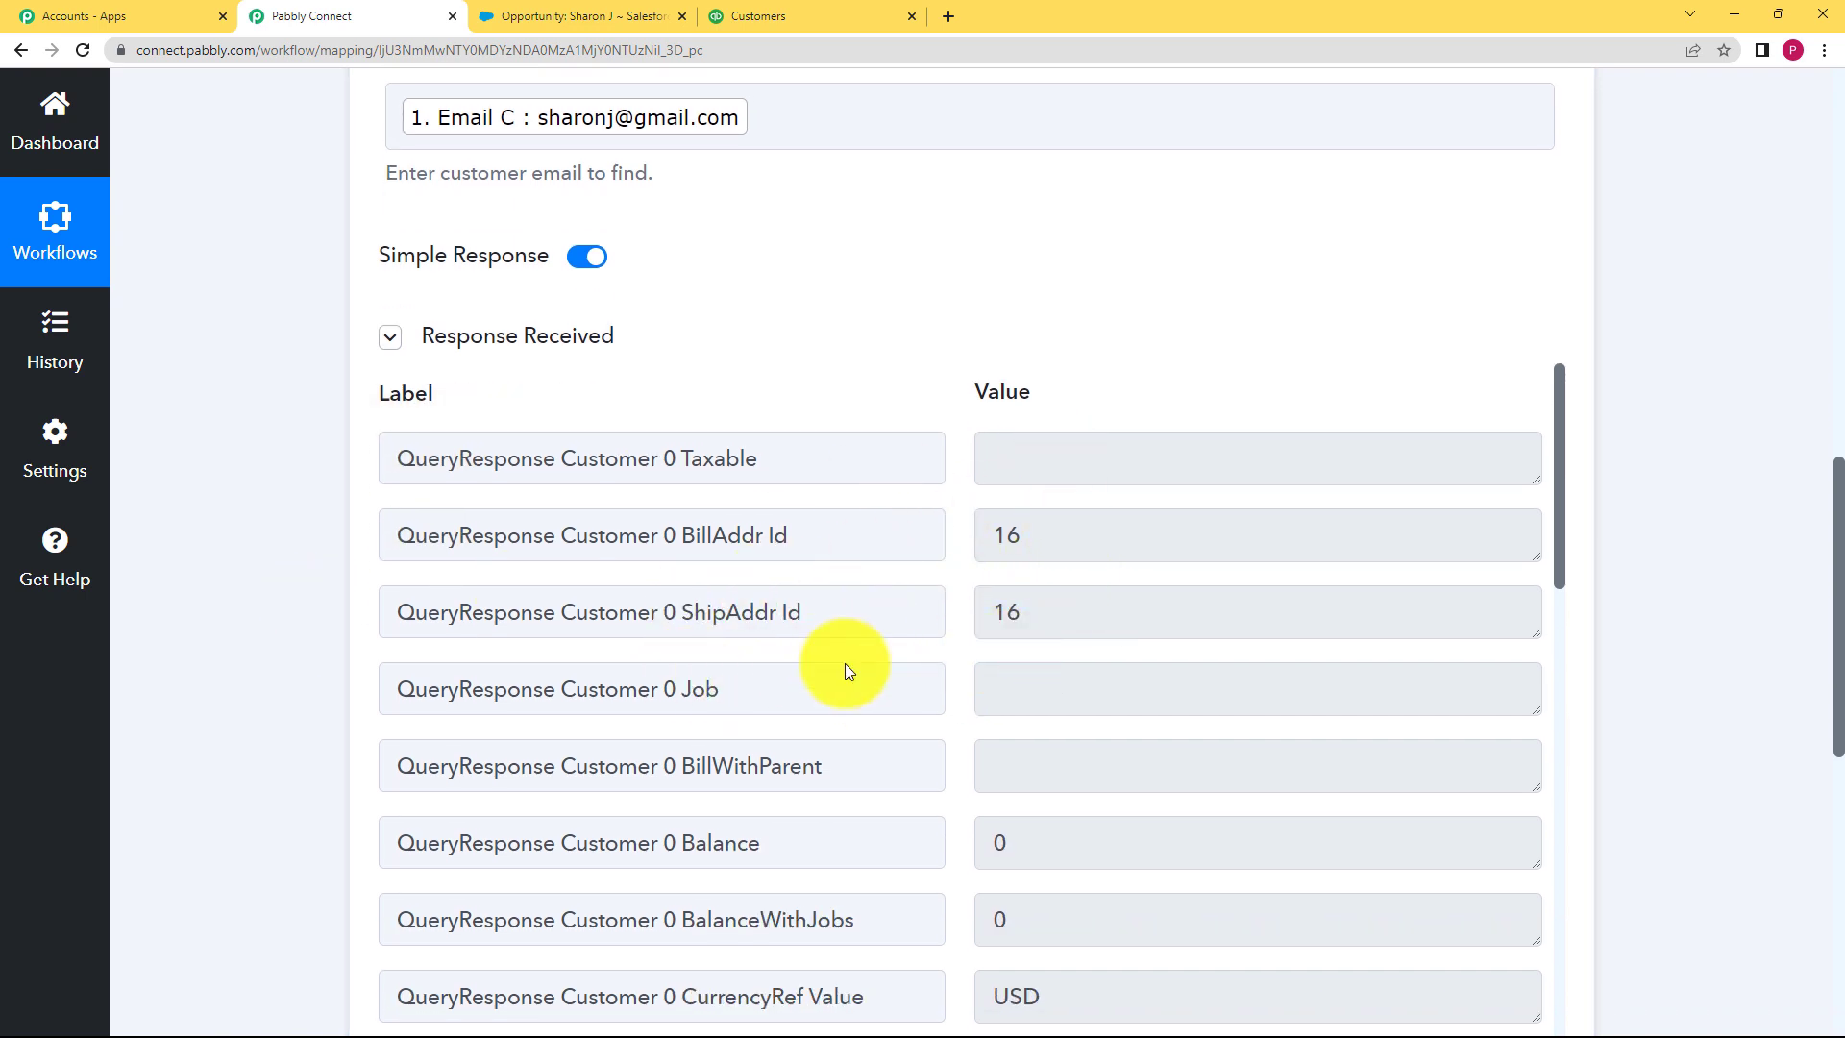
pyautogui.scroll(-6, 922, 673)
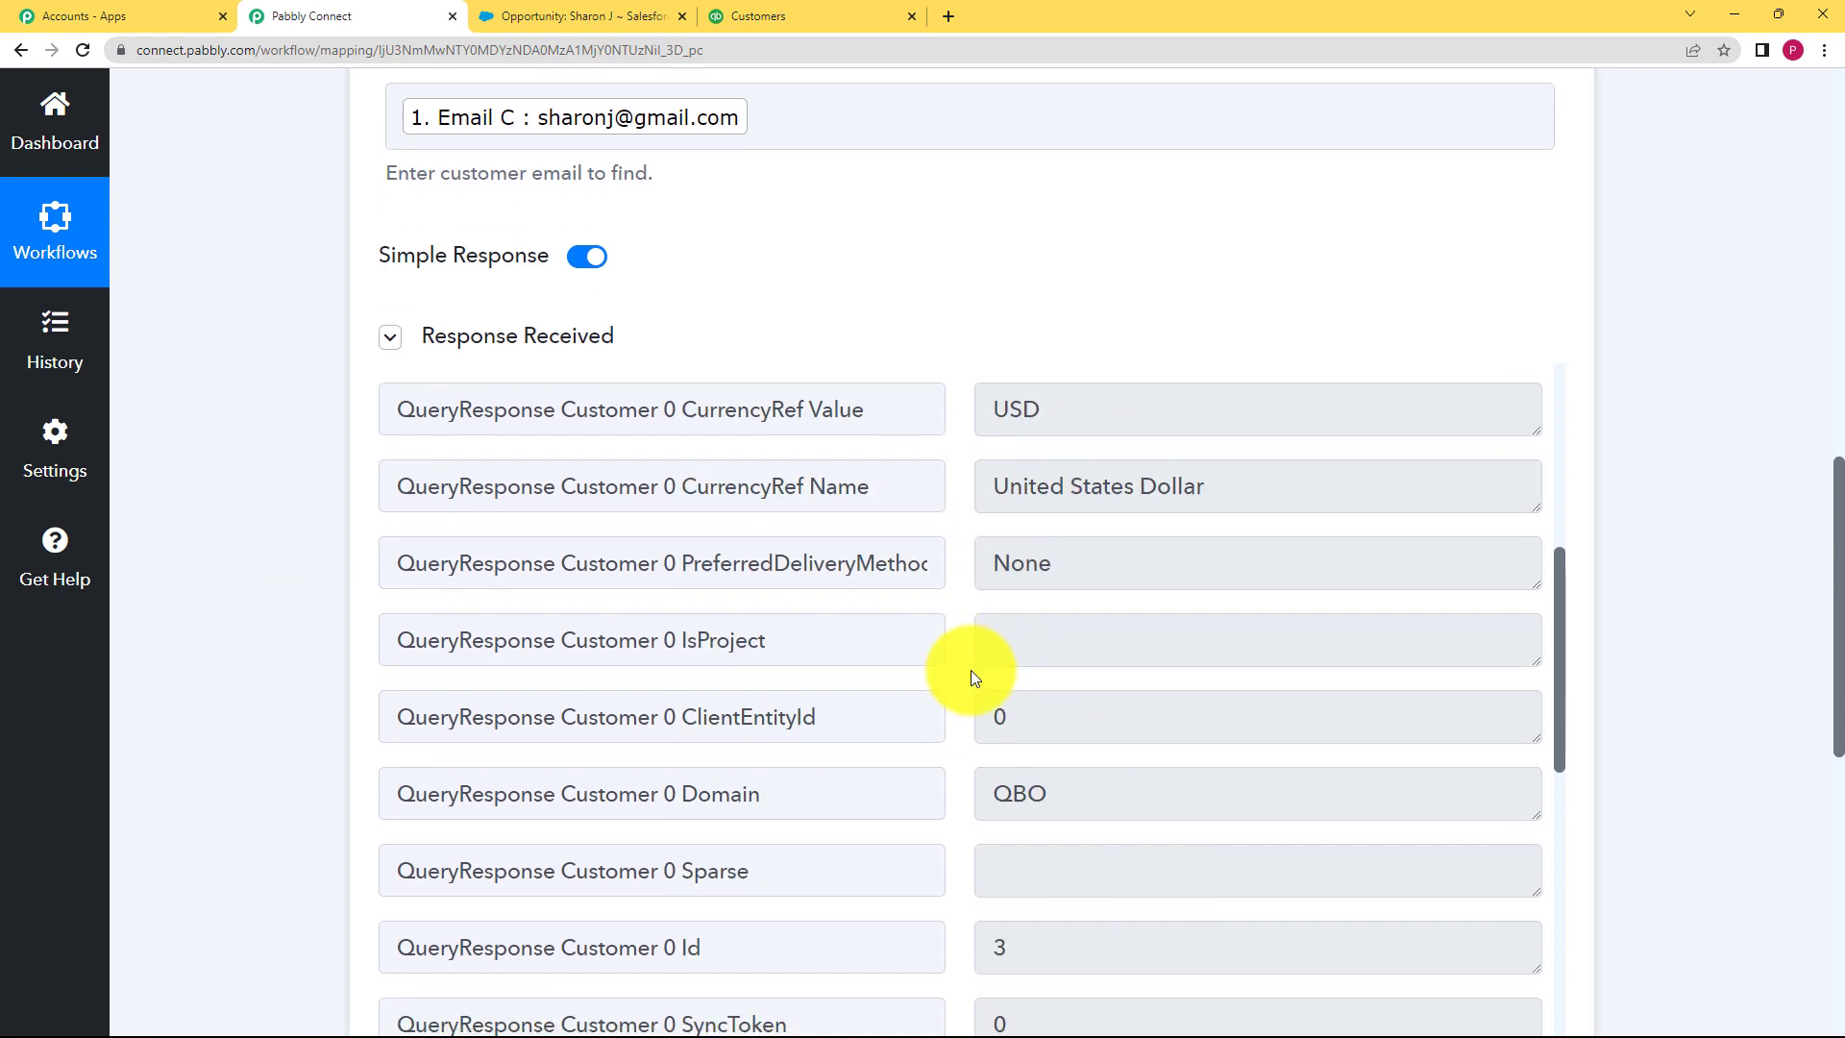
pyautogui.scroll(-8, 970, 671)
pyautogui.moveTo(1096, 496); pyautogui.dragTo(926, 550)
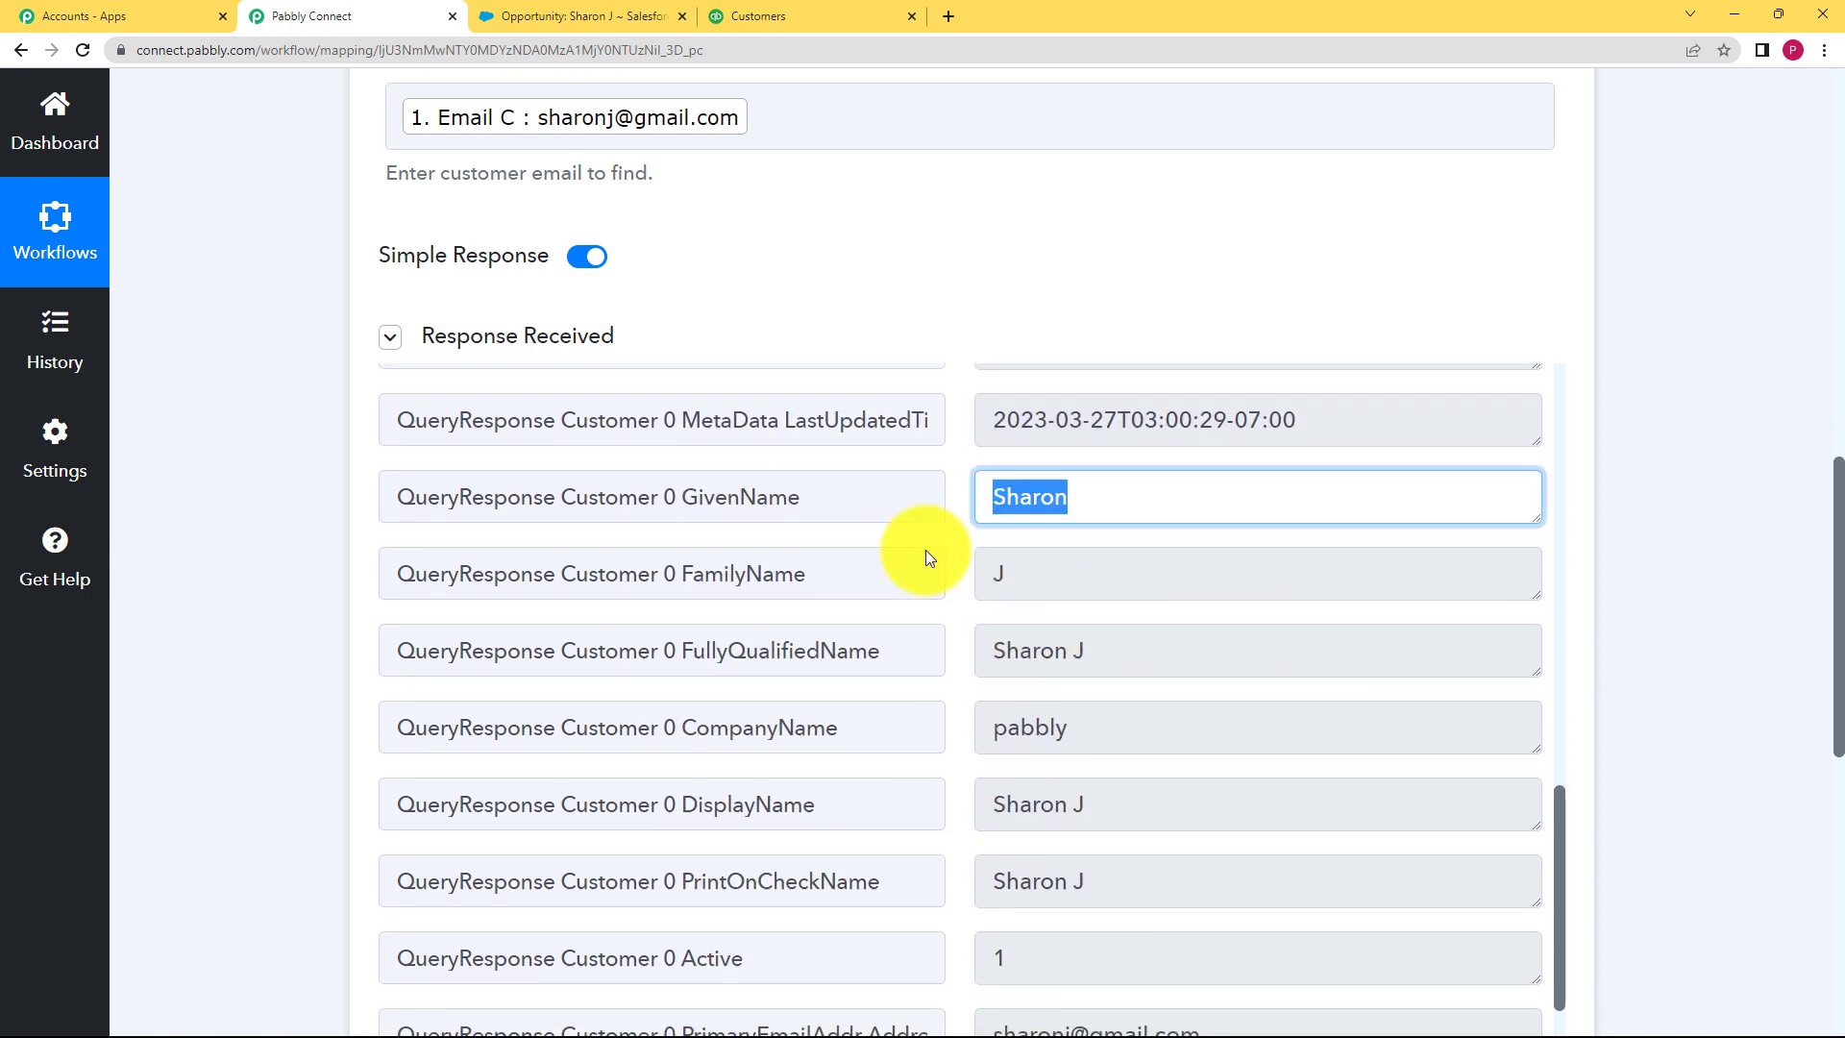
pyautogui.click(1132, 654)
pyautogui.click(1099, 738)
pyautogui.scroll(-2, 971, 783)
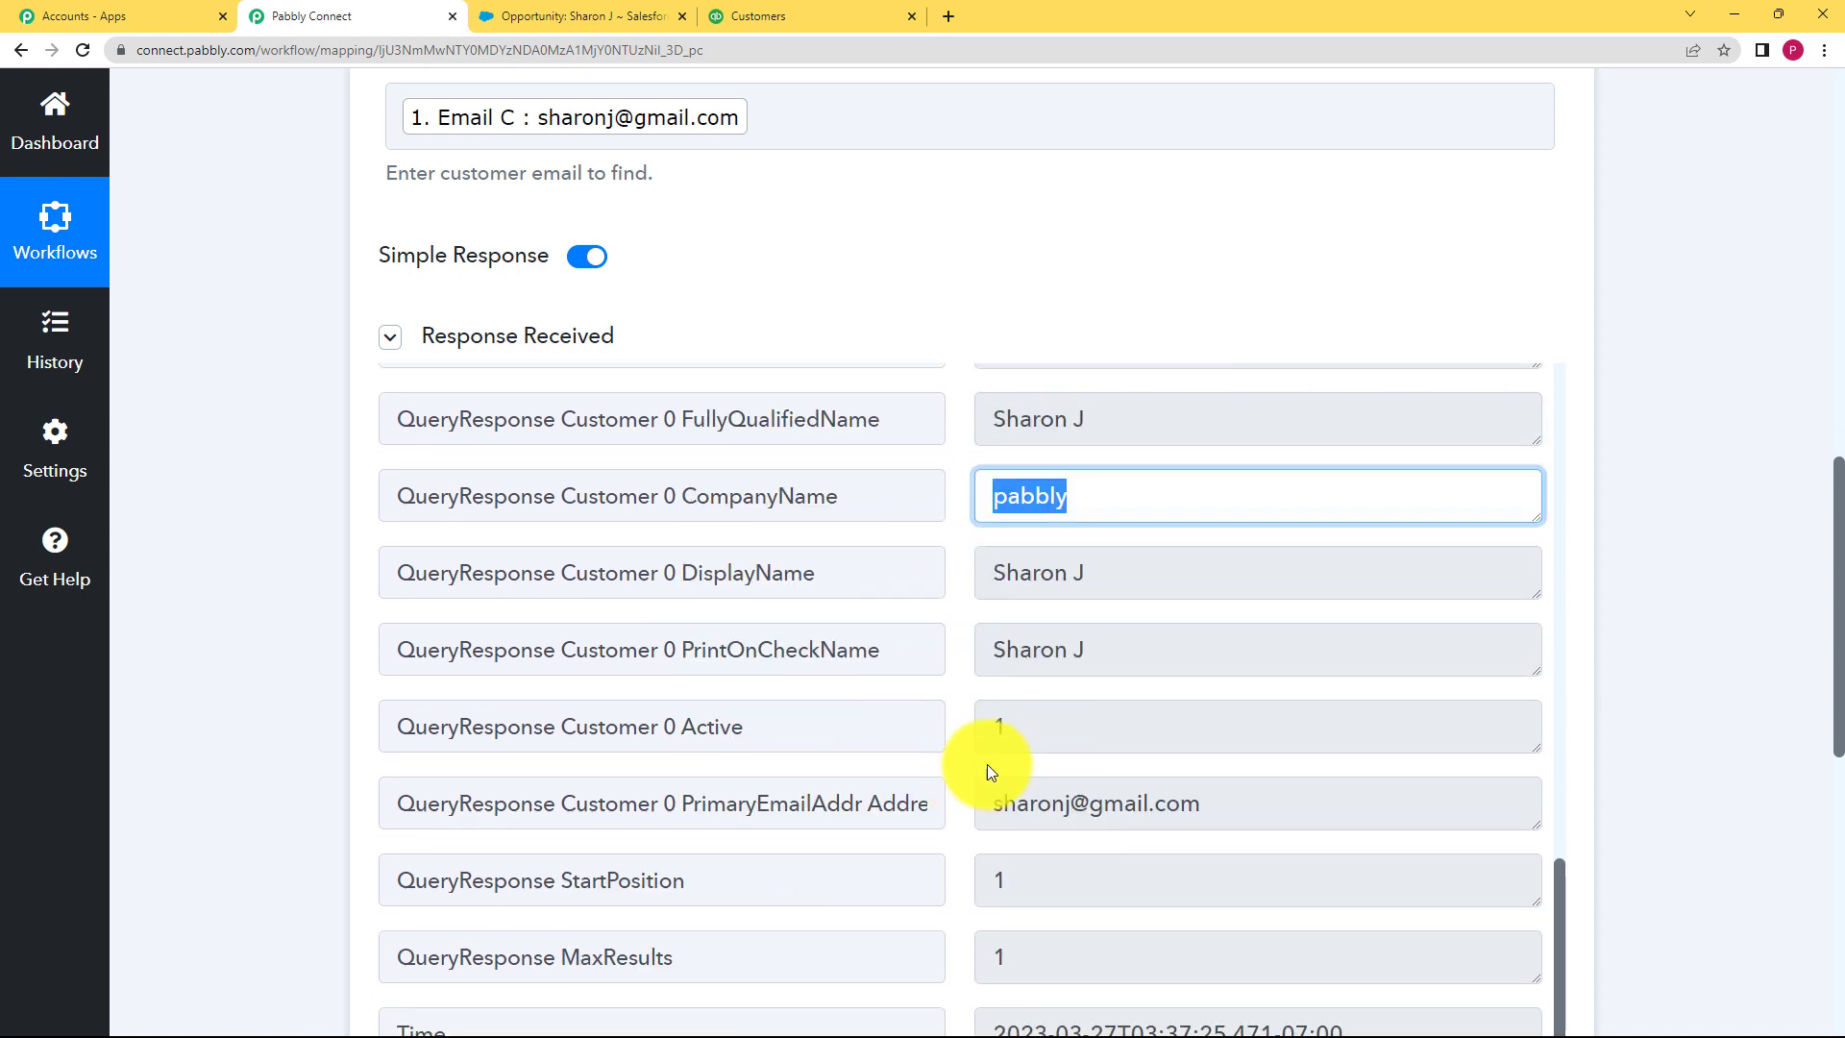
pyautogui.click(1236, 800)
# Step: Scroll through the response again, rechecking the customer's full name
pyautogui.scroll(-1, 234, 723)
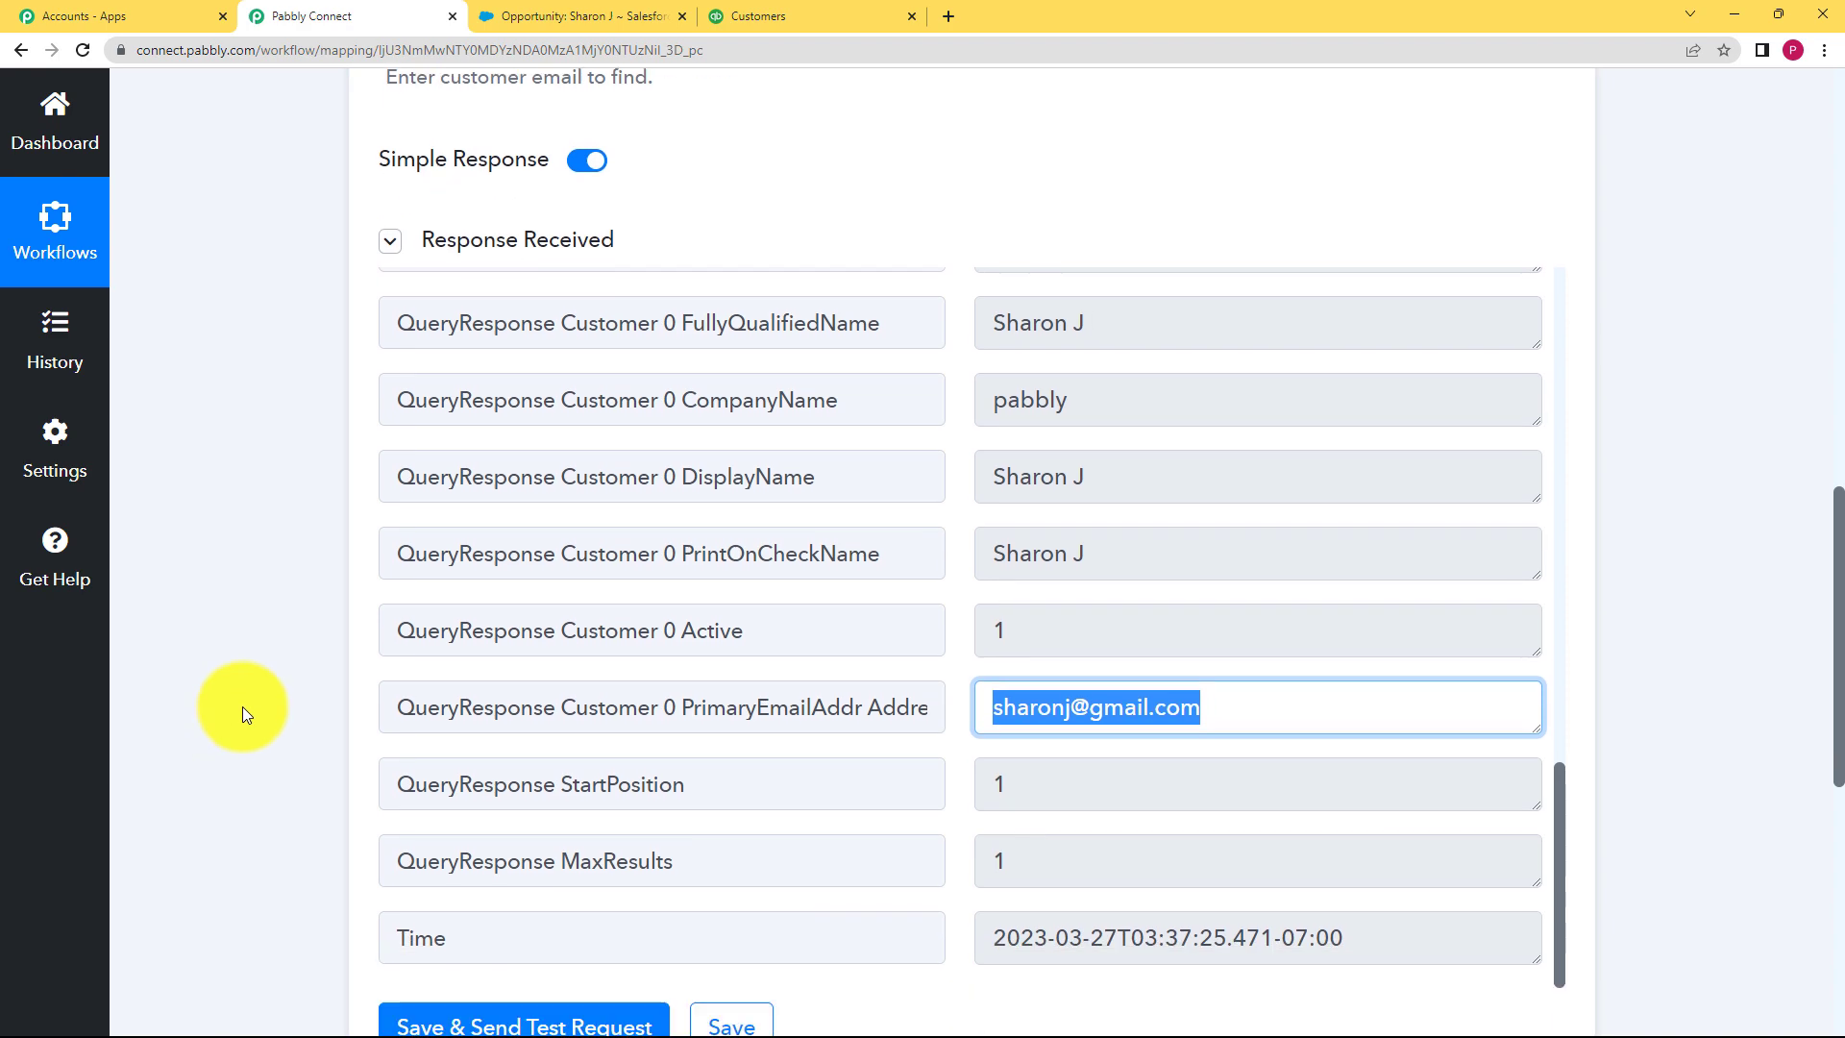
pyautogui.scroll(8, 1162, 573)
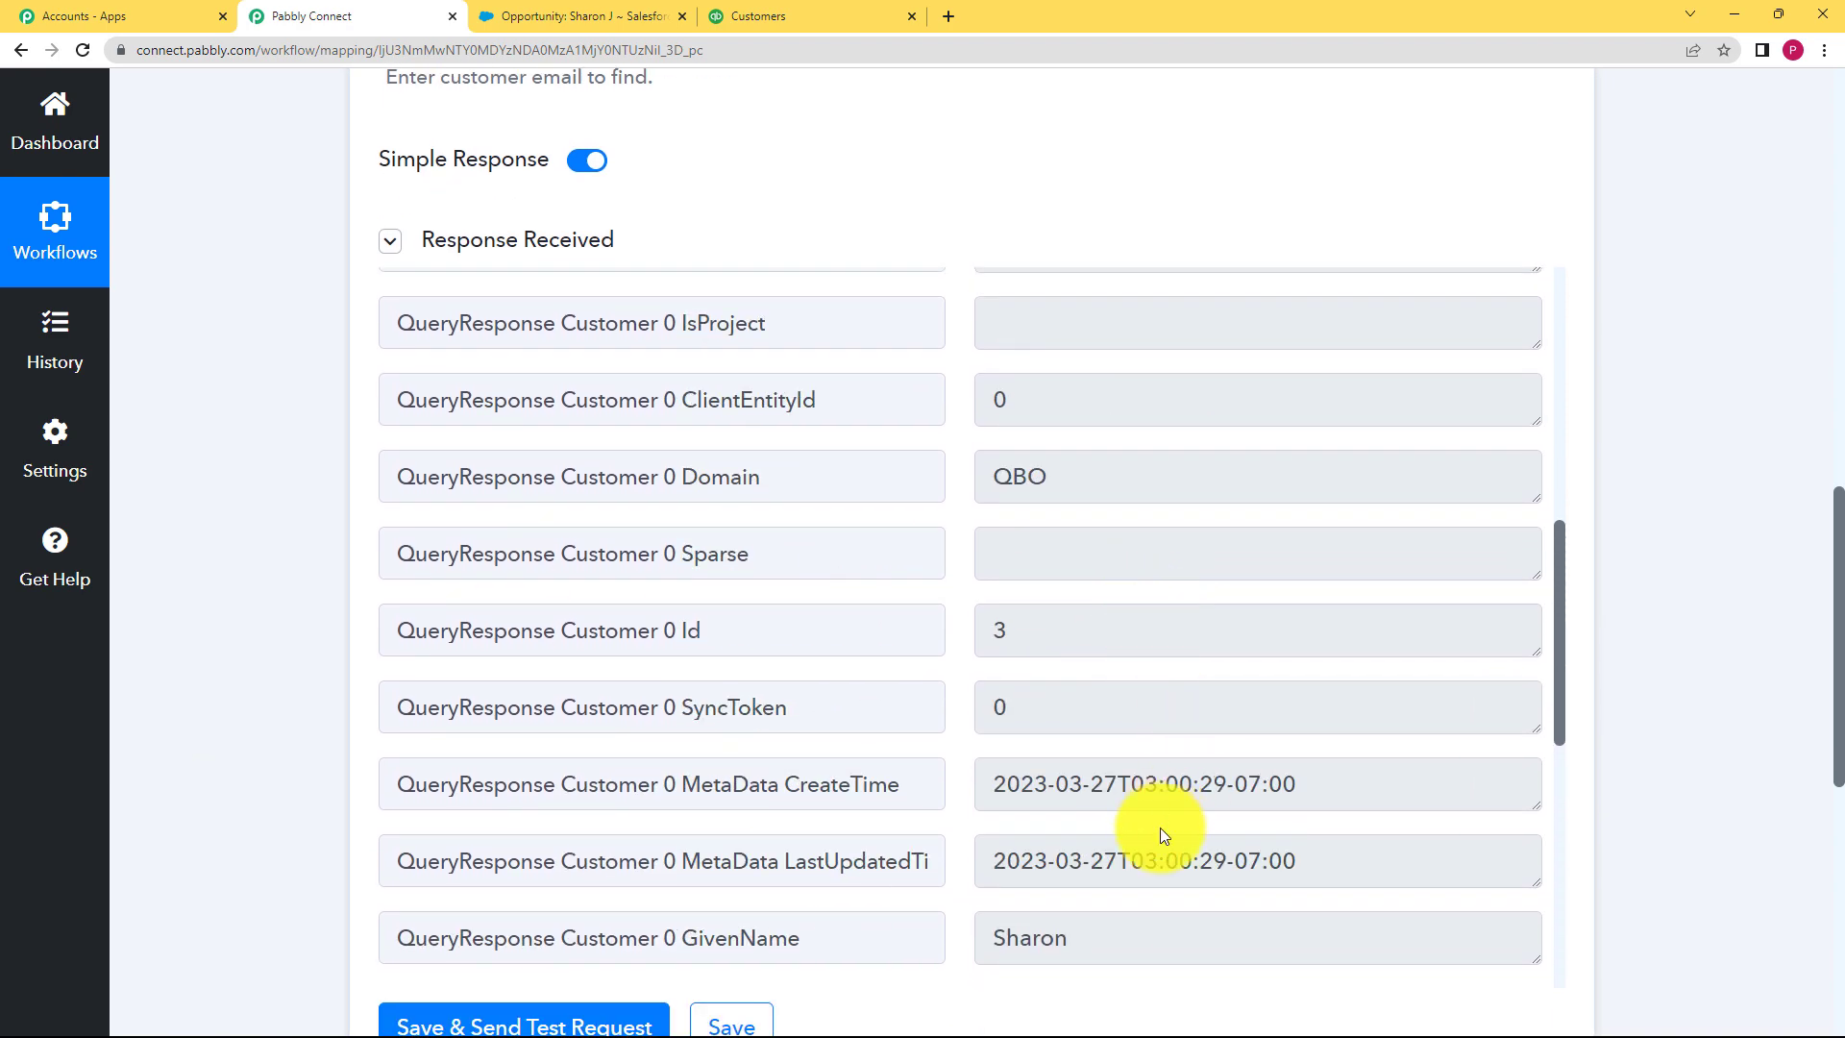
pyautogui.scroll(-3, 1191, 803)
pyautogui.click(1112, 817)
pyautogui.scroll(3, 1105, 673)
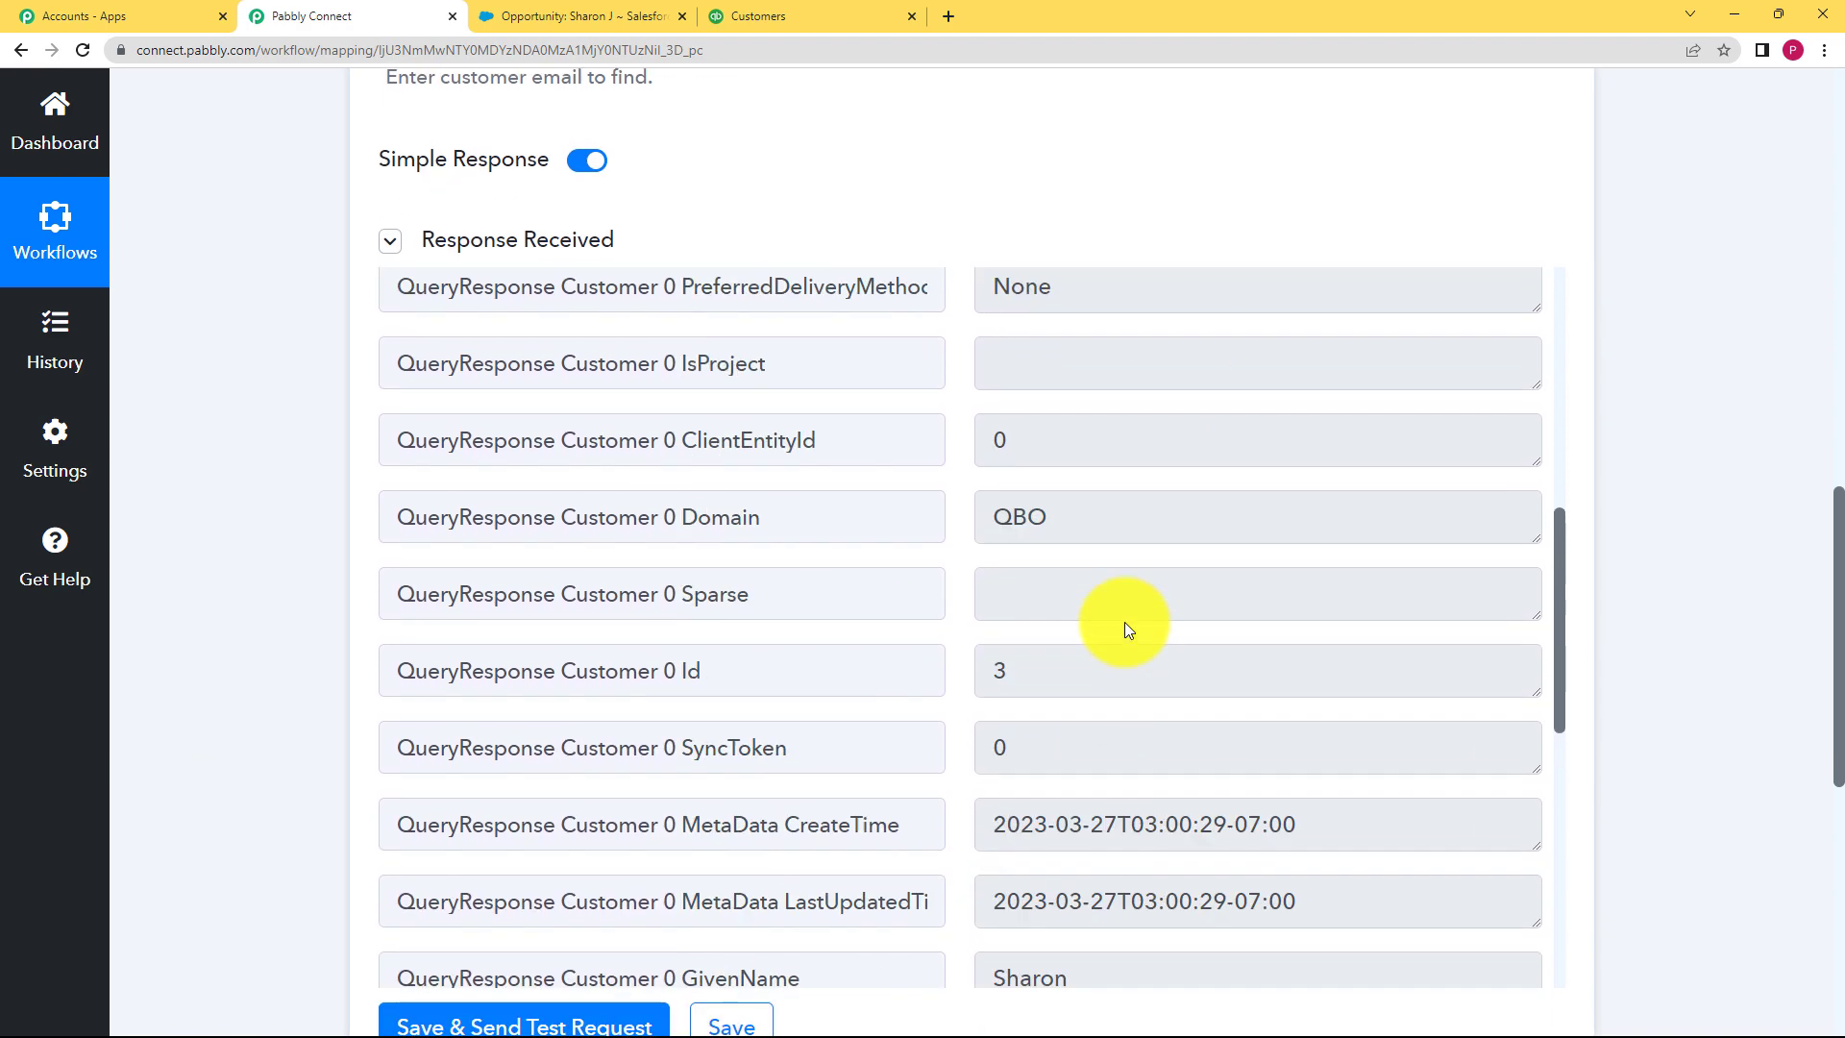
pyautogui.scroll(10, 1124, 620)
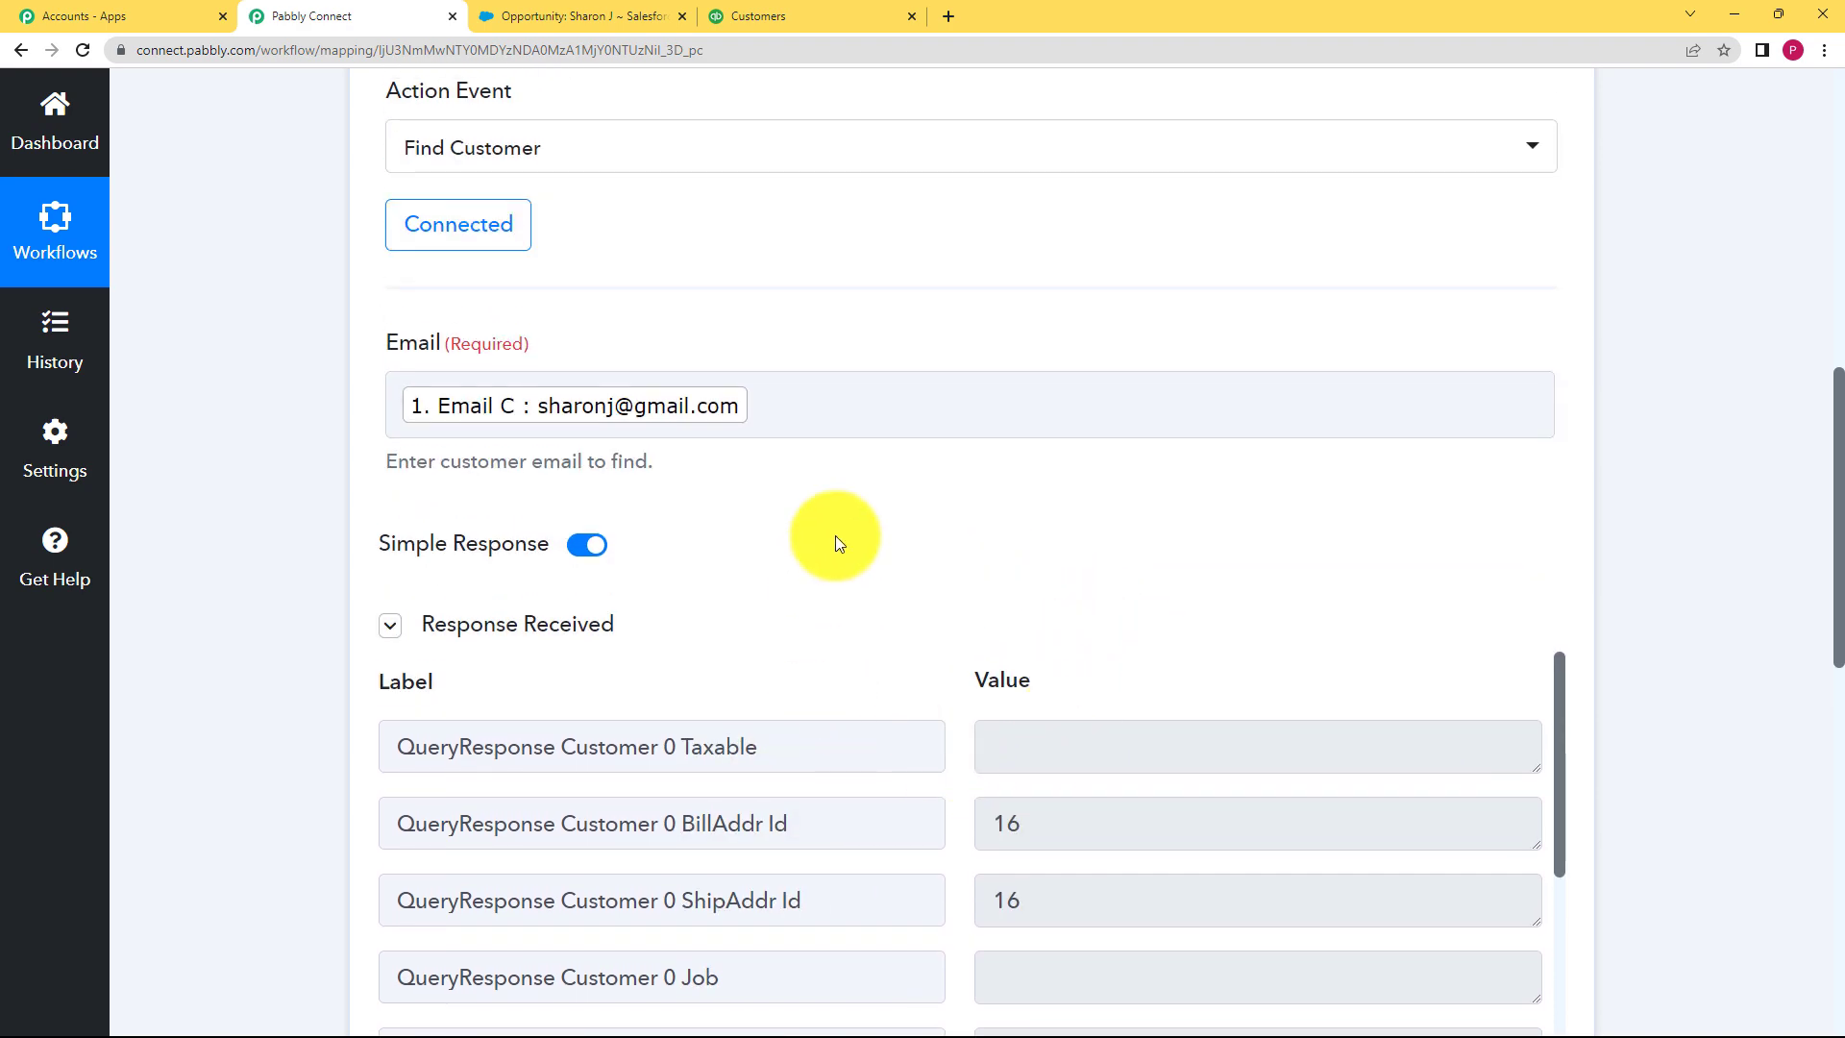
pyautogui.scroll(-1, 865, 624)
pyautogui.scroll(-8, 294, 630)
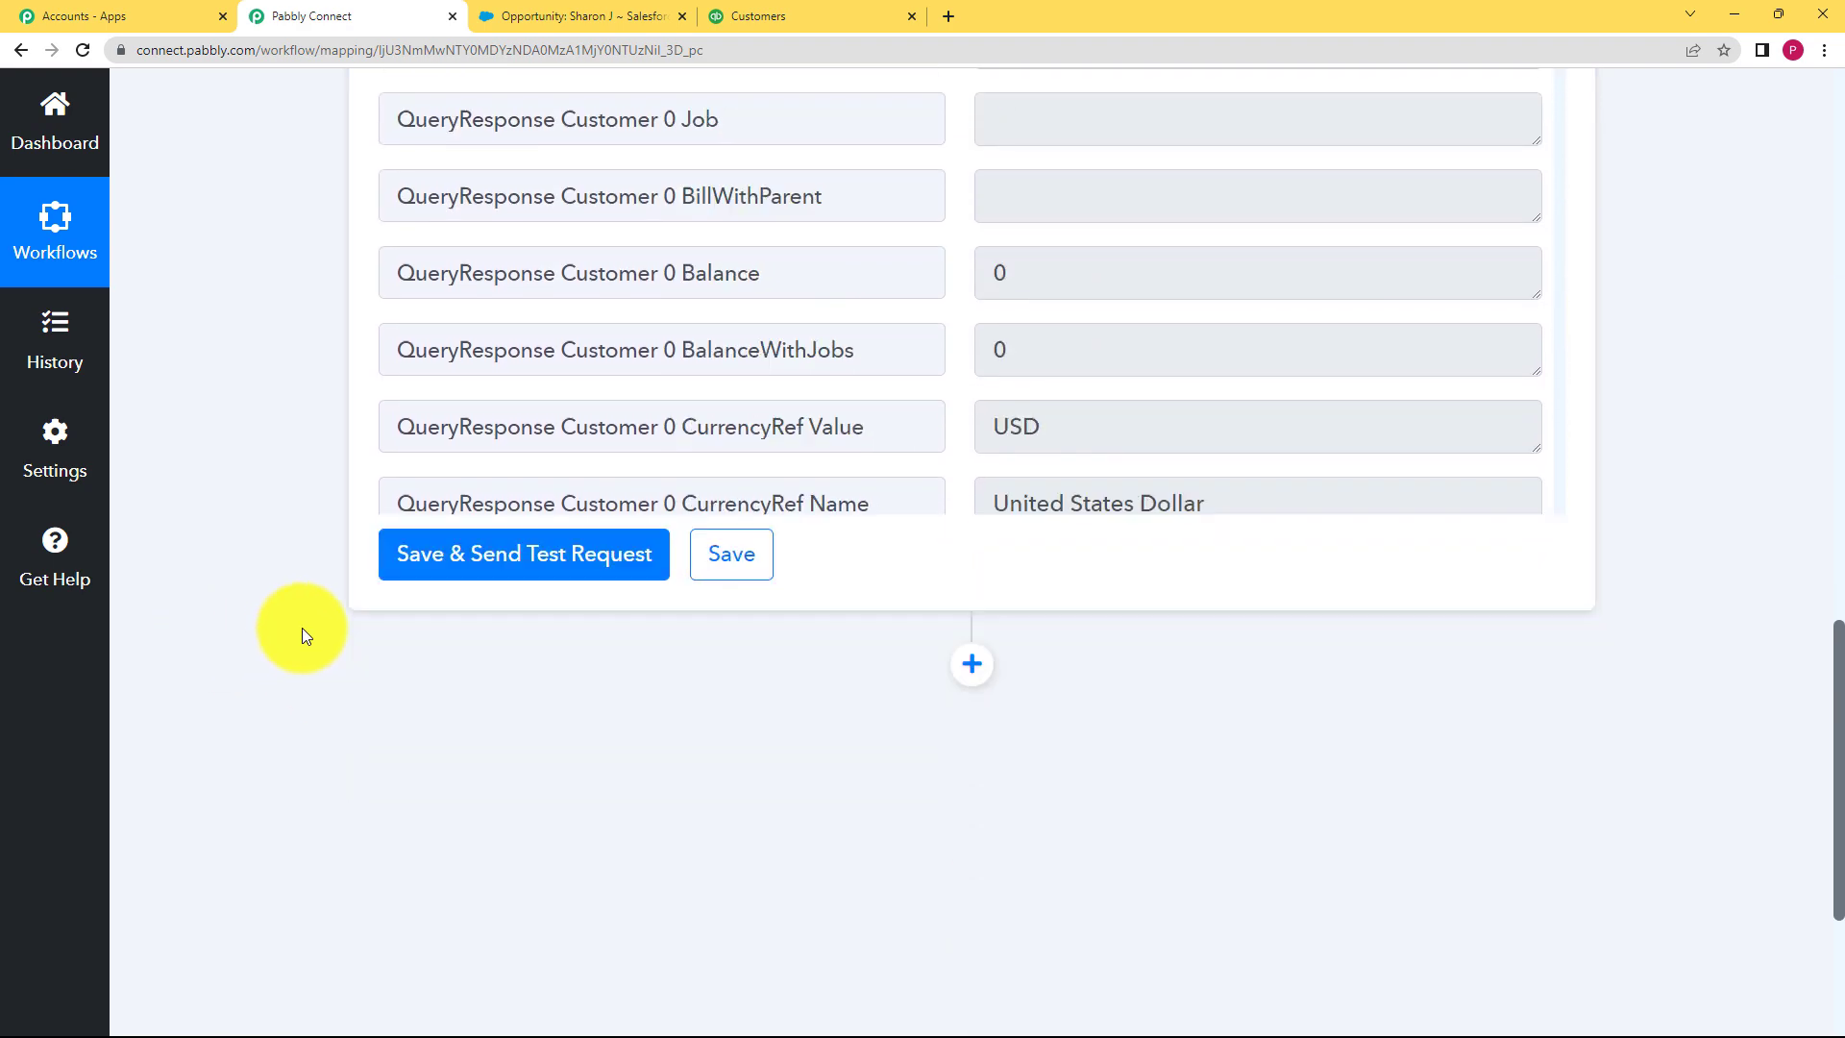
# Step: Save the Find Customer step and acknowledge the confirmation
pyautogui.click(734, 362)
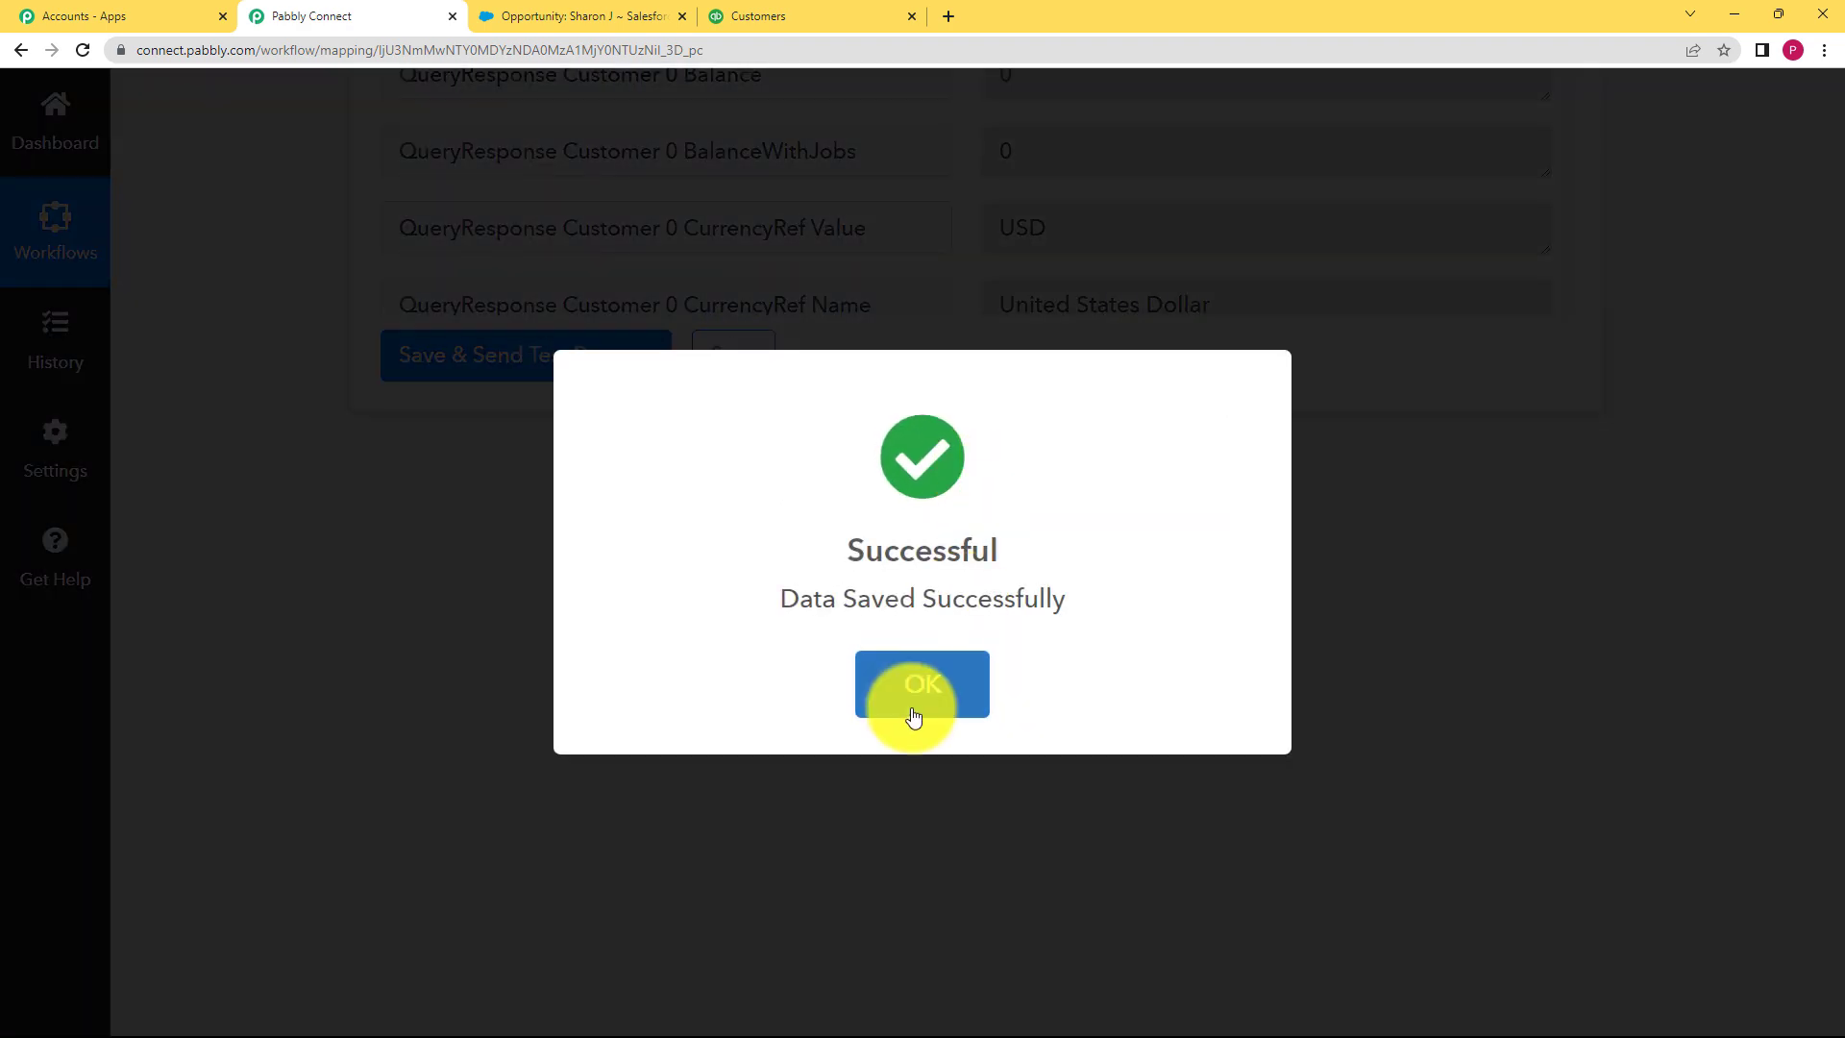
pyautogui.click(916, 682)
pyautogui.scroll(10, 721, 519)
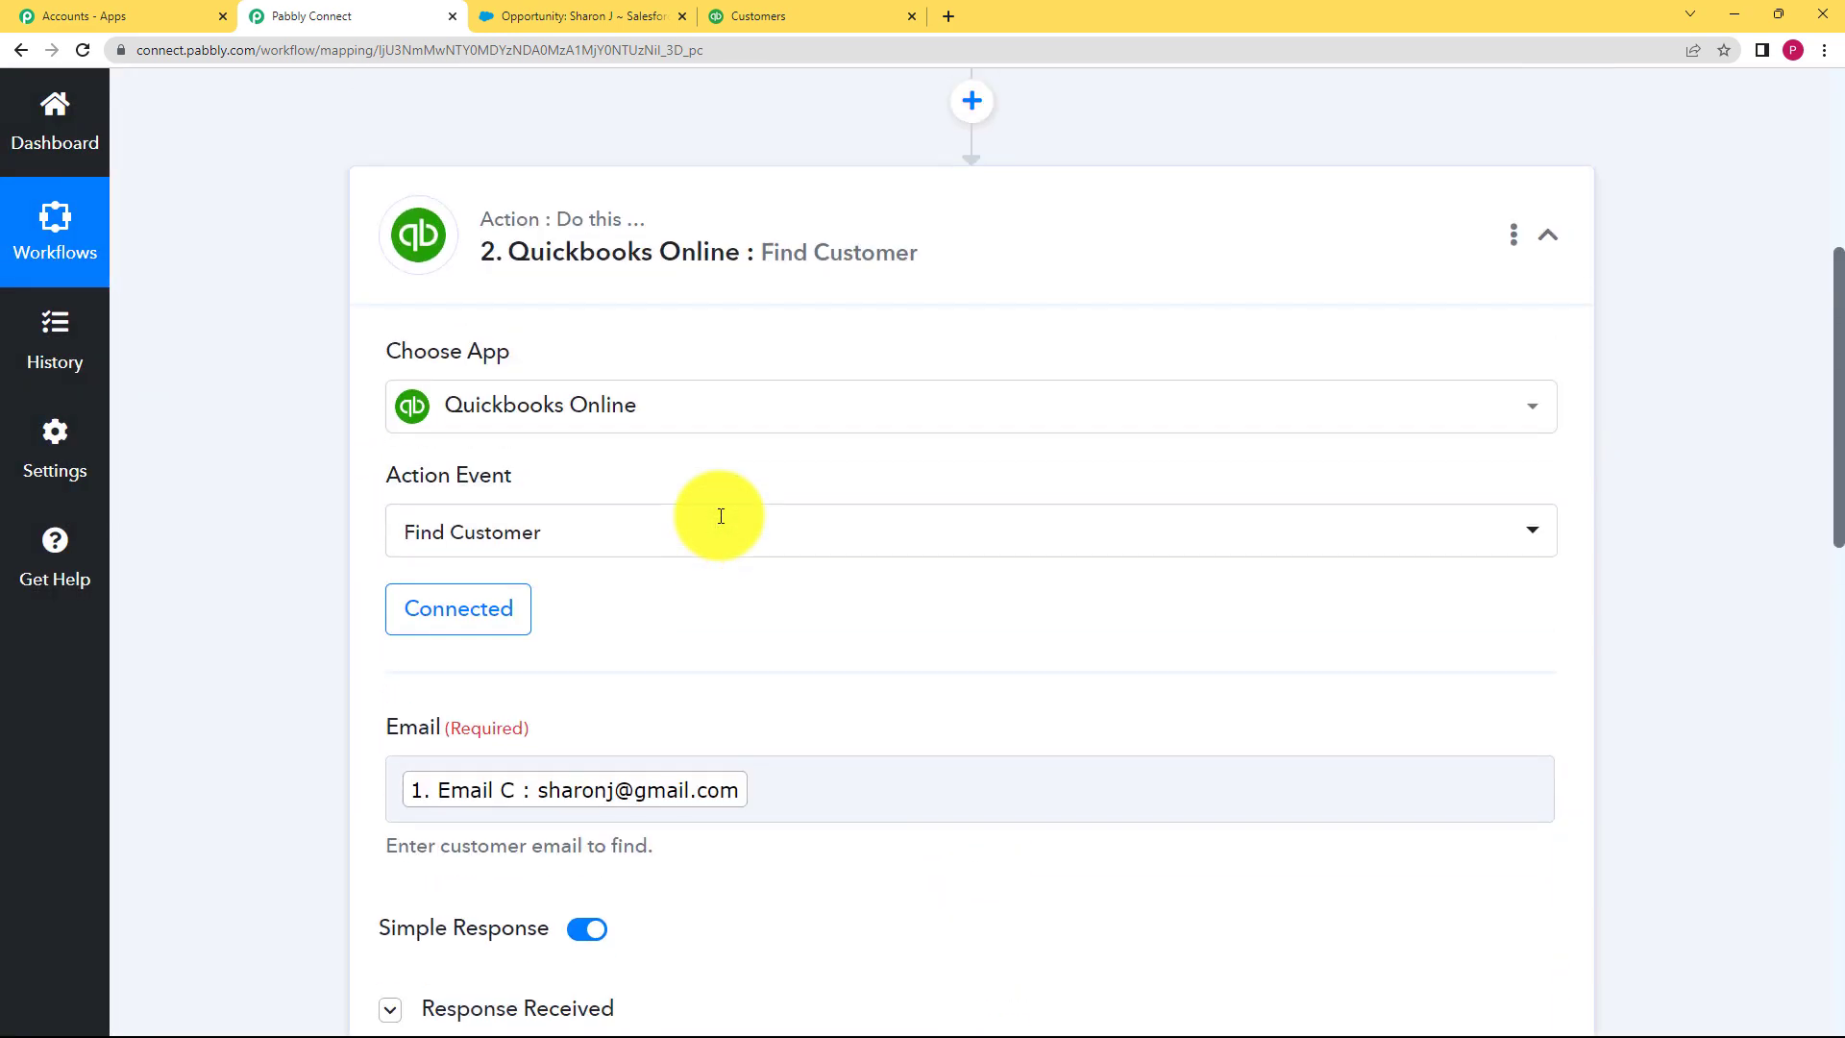
# Step: Add a third step below Find Customer using the QuickBooks Online app
pyautogui.click(953, 240)
pyautogui.scroll(3, 692, 393)
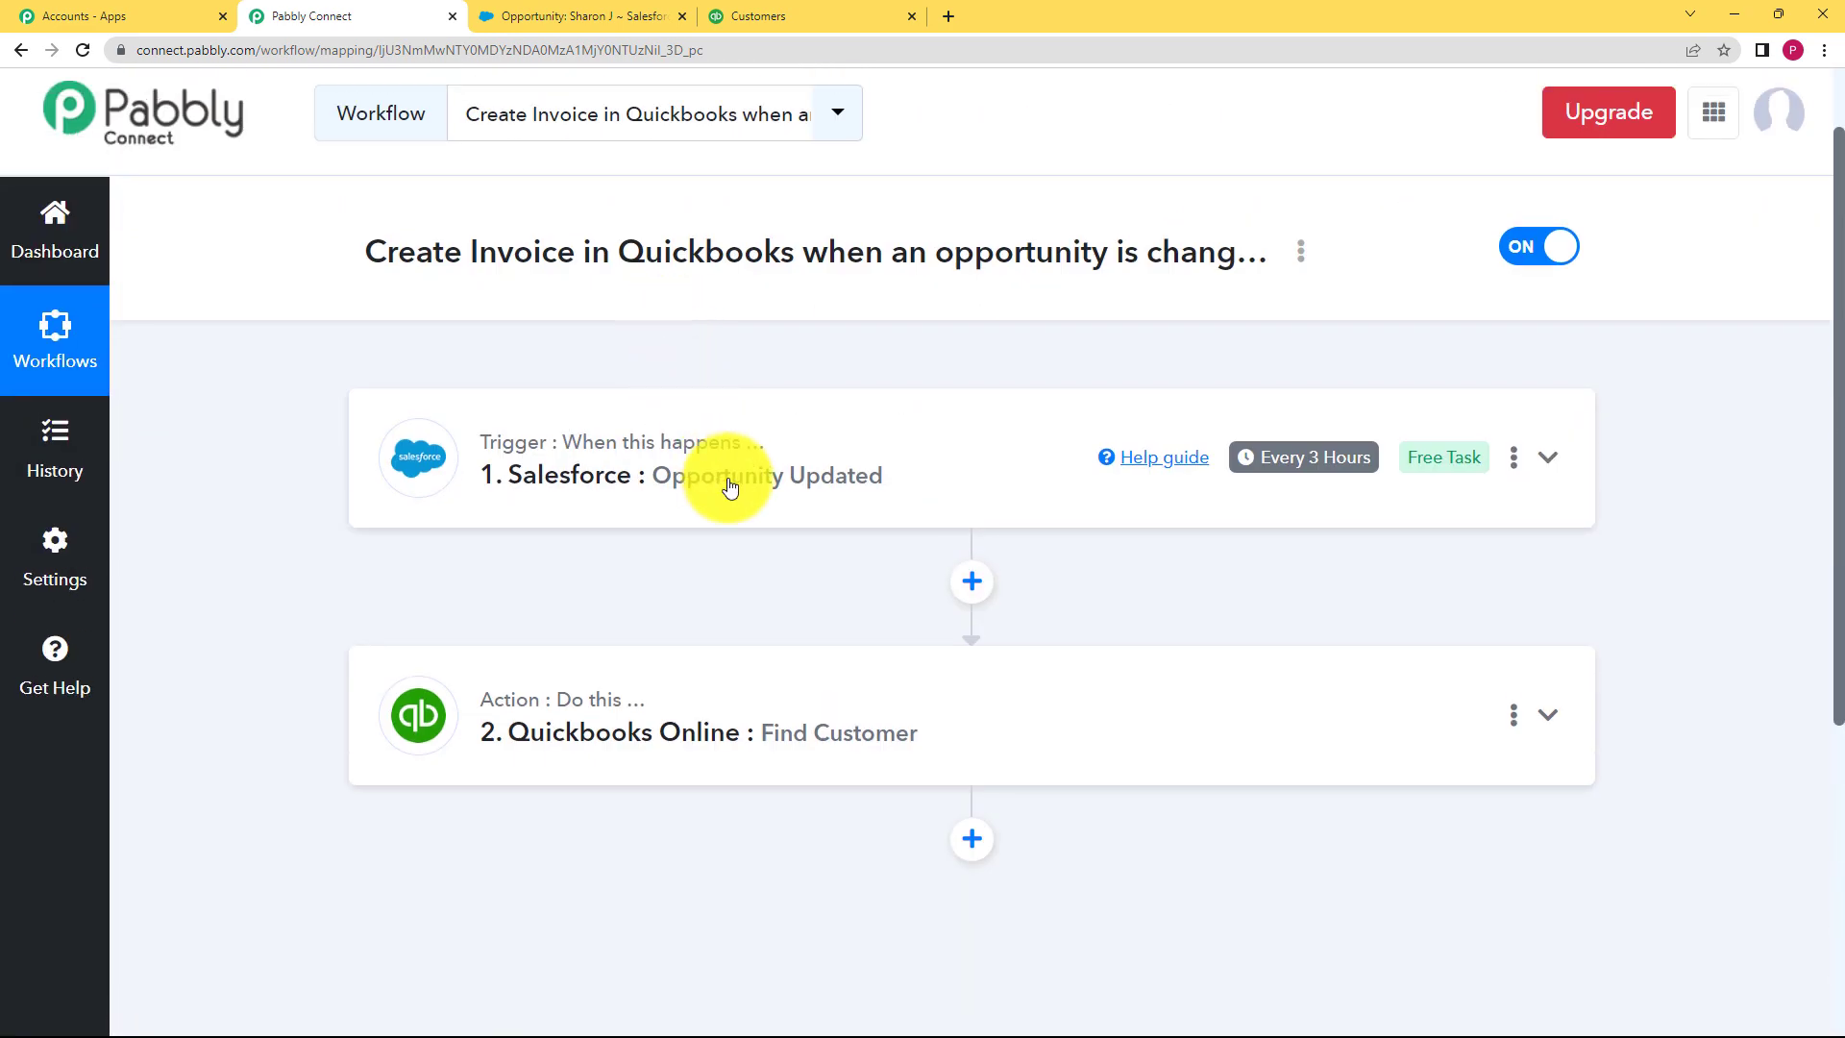
pyautogui.scroll(-3, 864, 577)
pyautogui.click(975, 558)
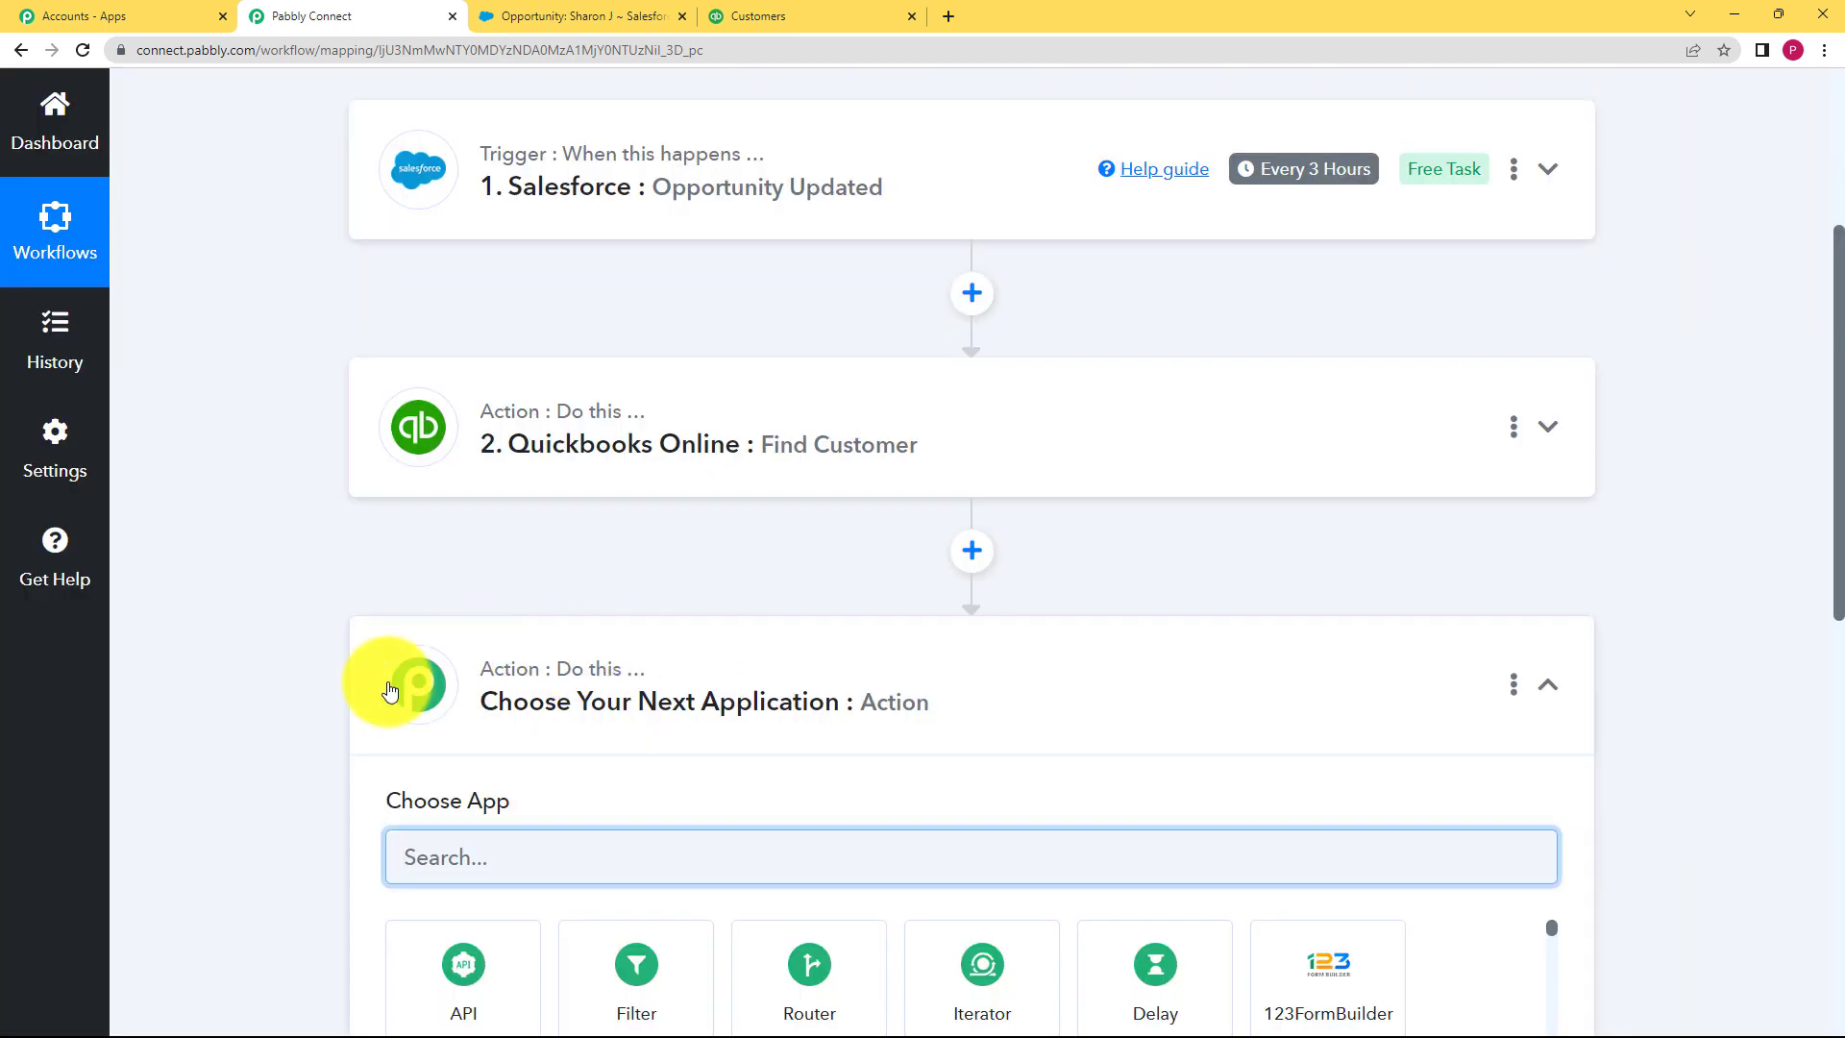
pyautogui.scroll(-3, 504, 604)
pyautogui.write('quick')
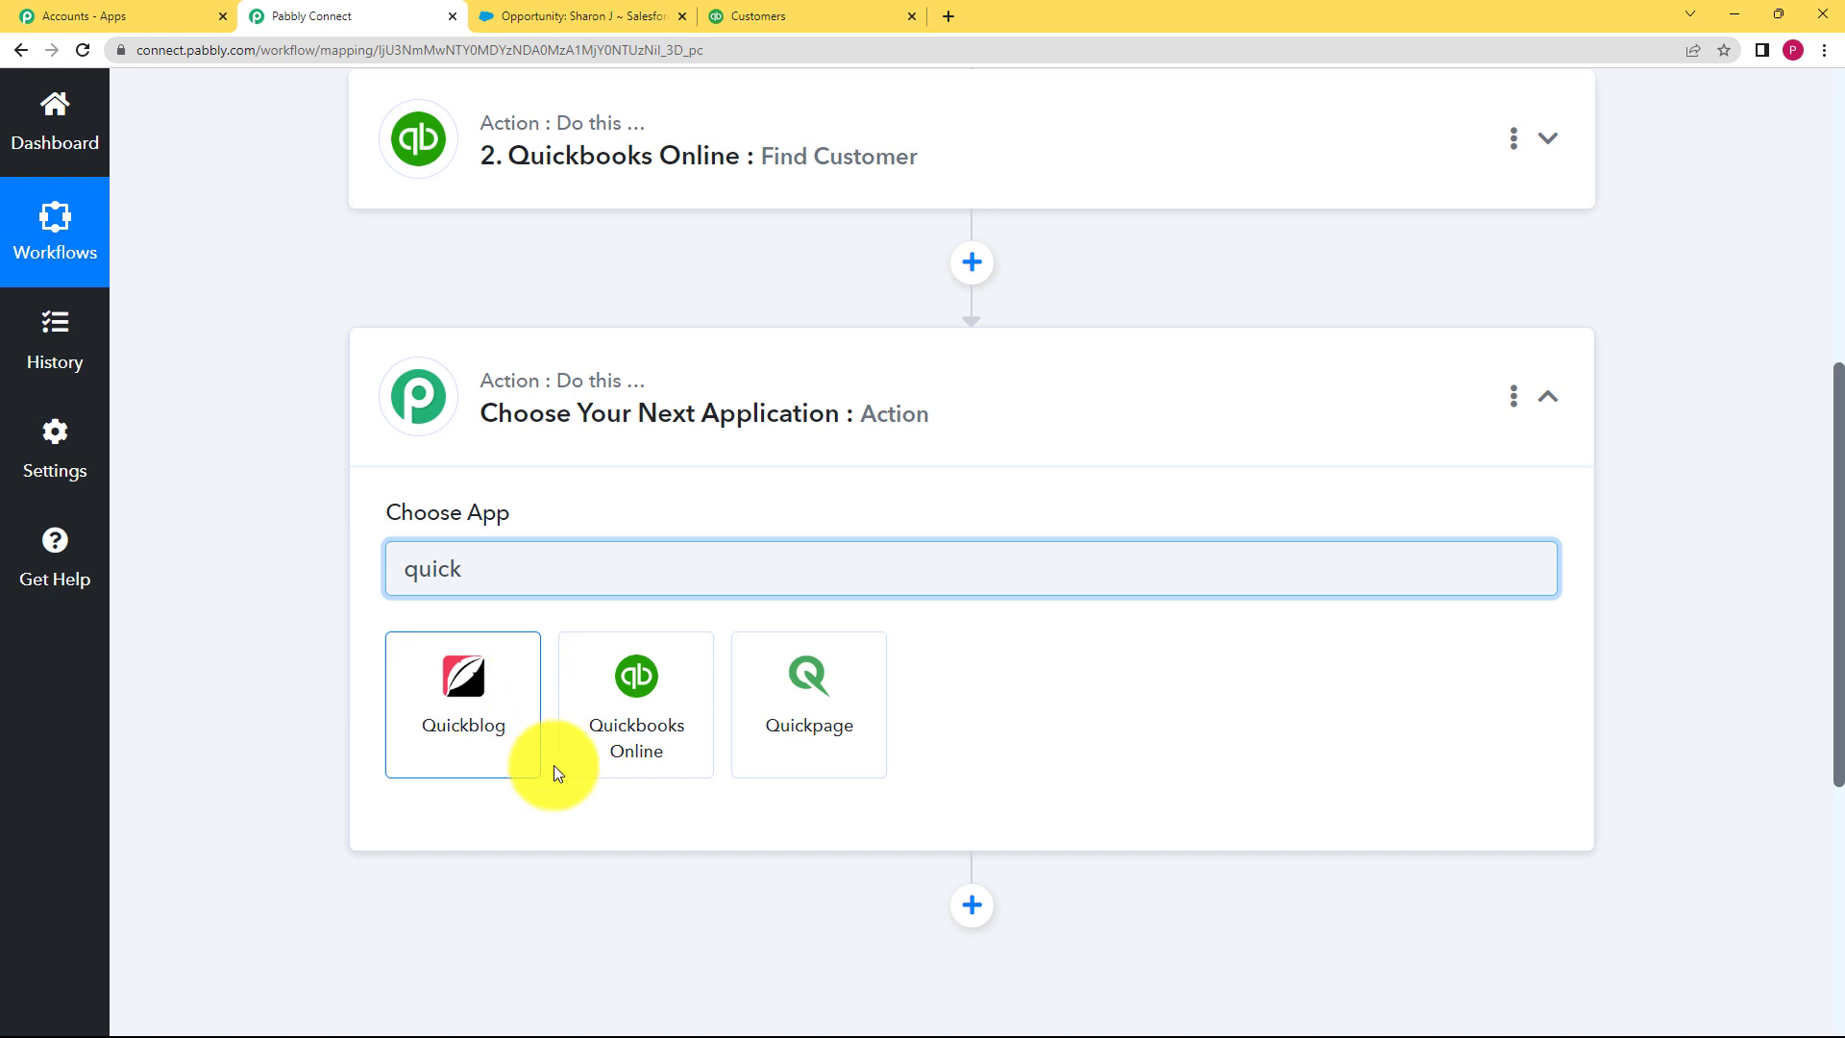
pyautogui.click(631, 713)
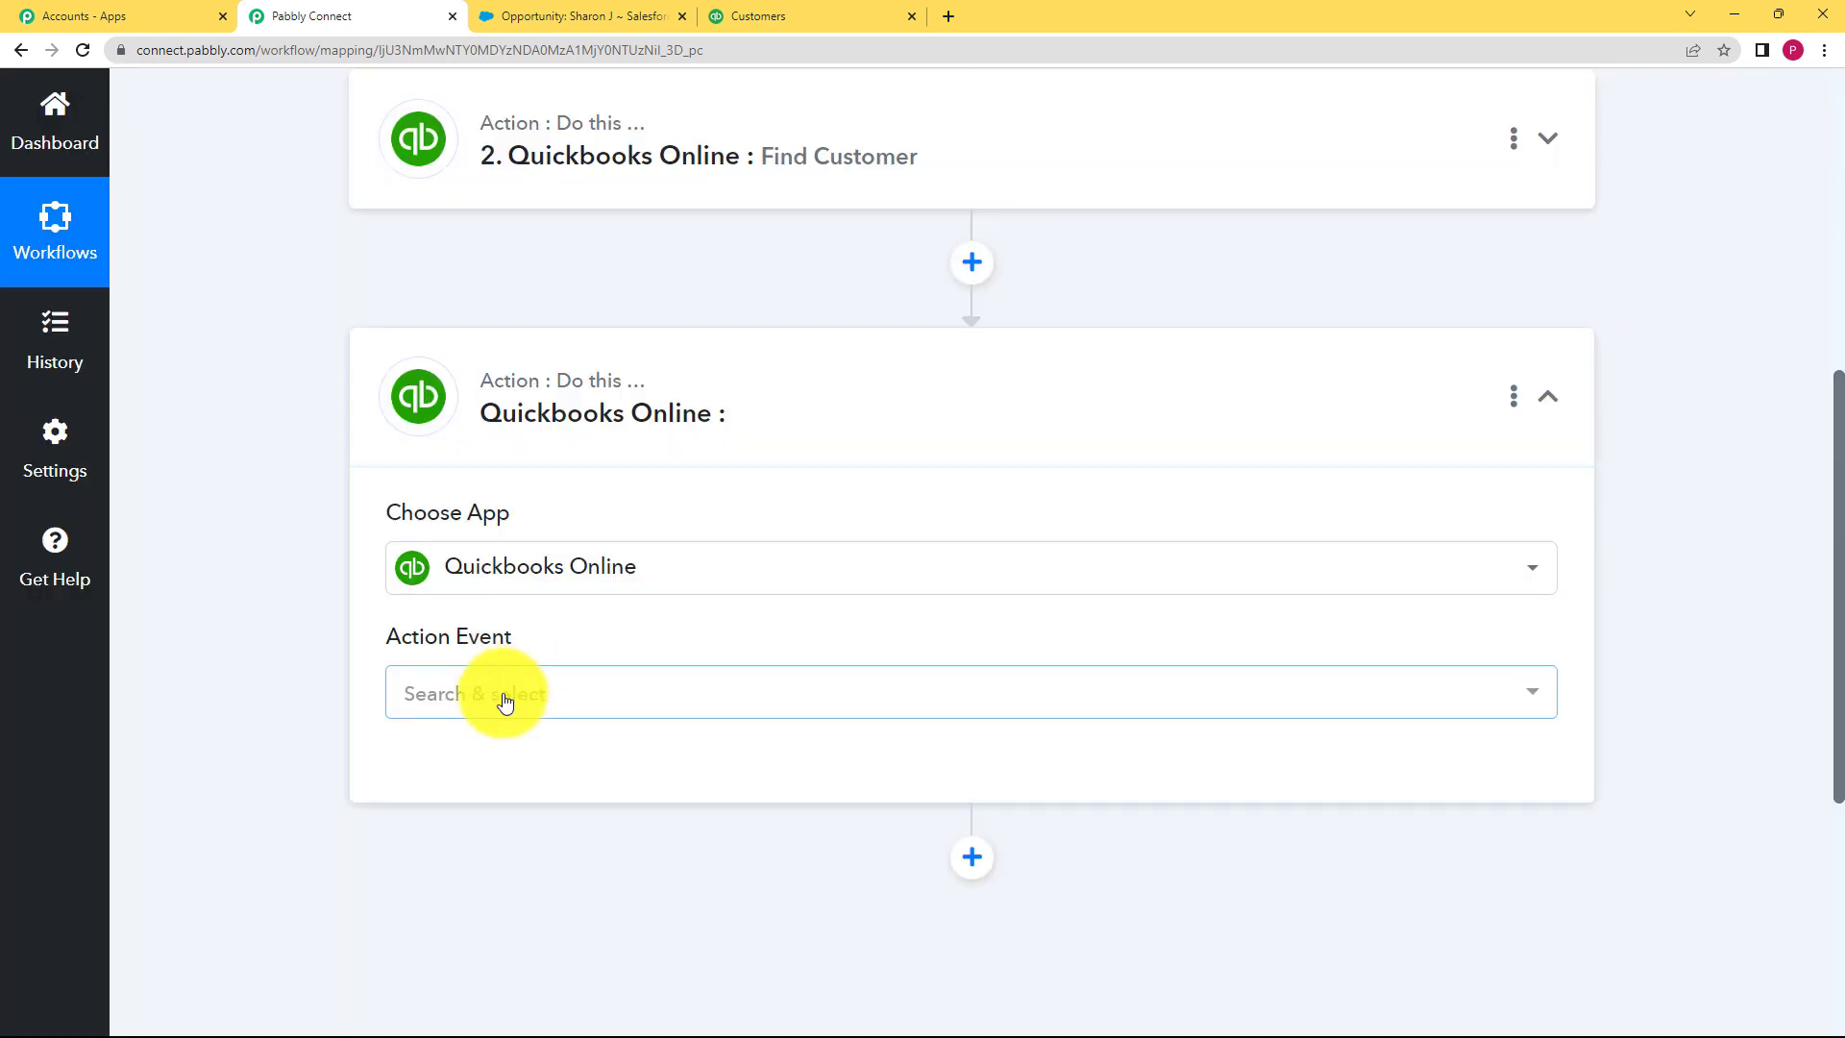
# Step: Set the step's event to Create an Invoice and start connecting the QuickBooks account
pyautogui.click(499, 695)
pyautogui.click(596, 259)
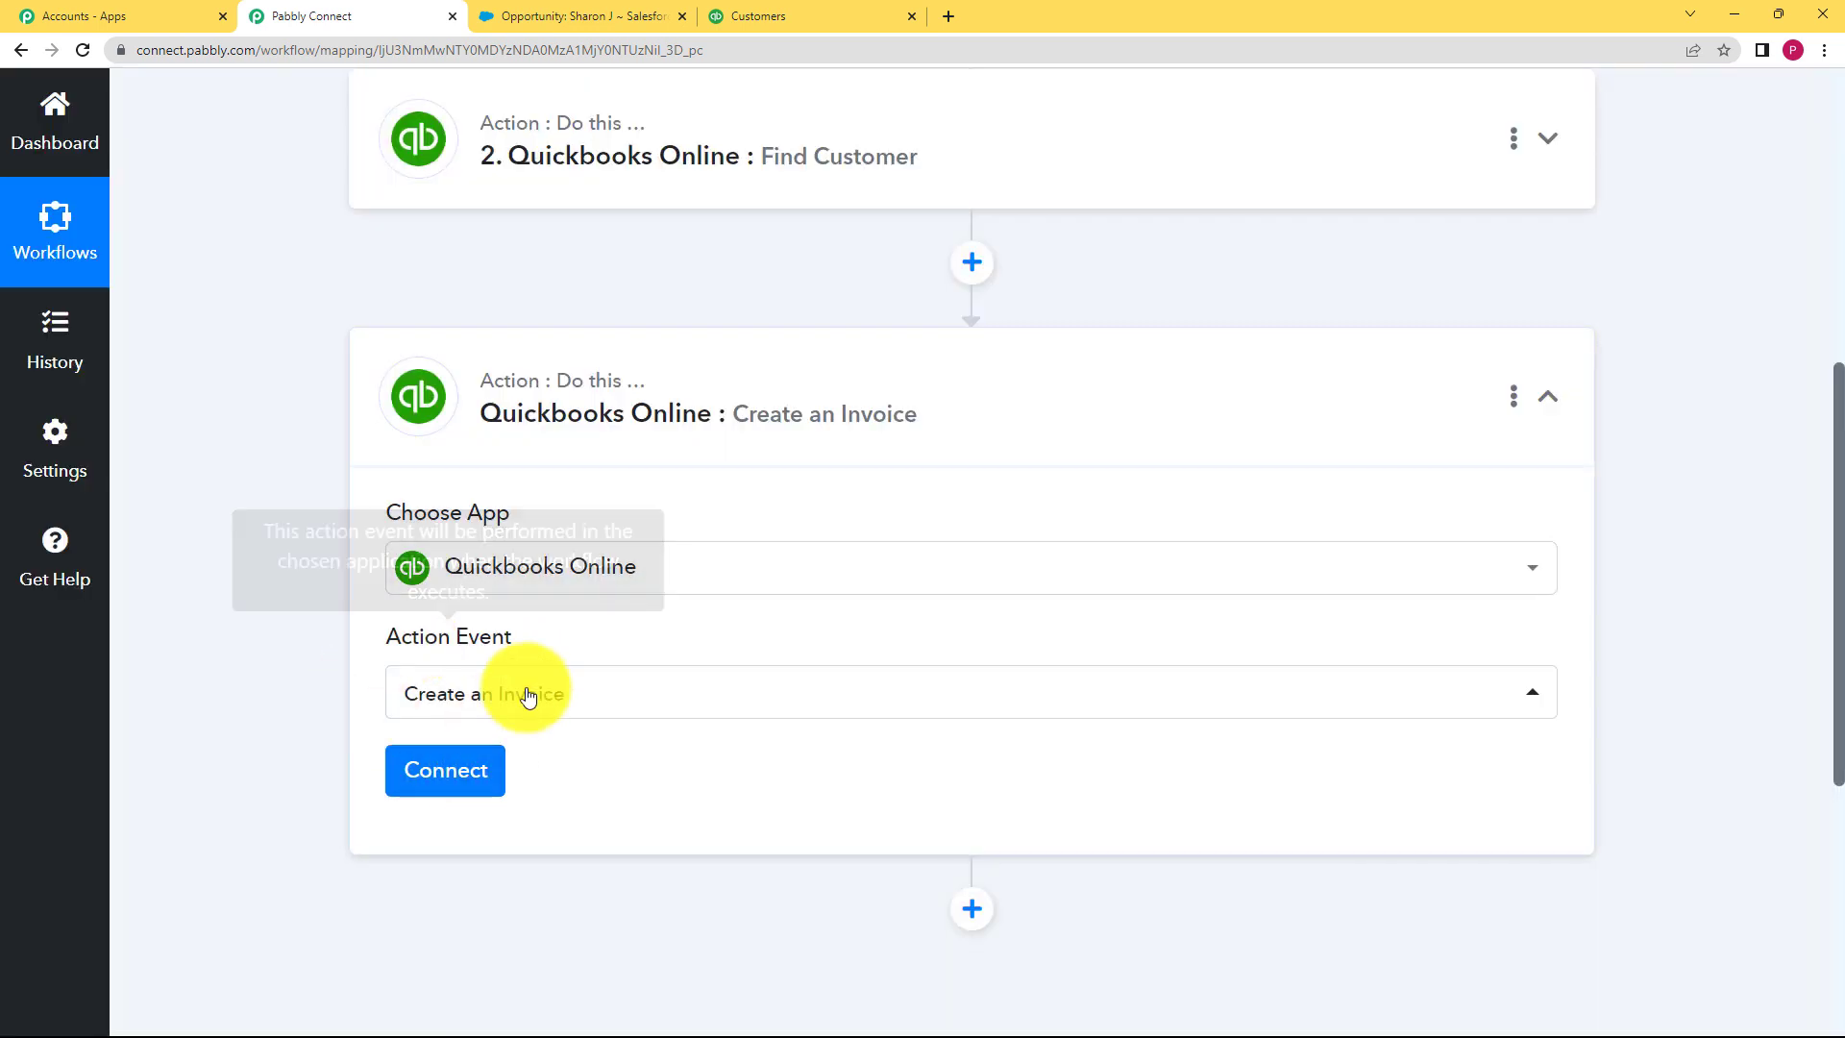
pyautogui.click(461, 769)
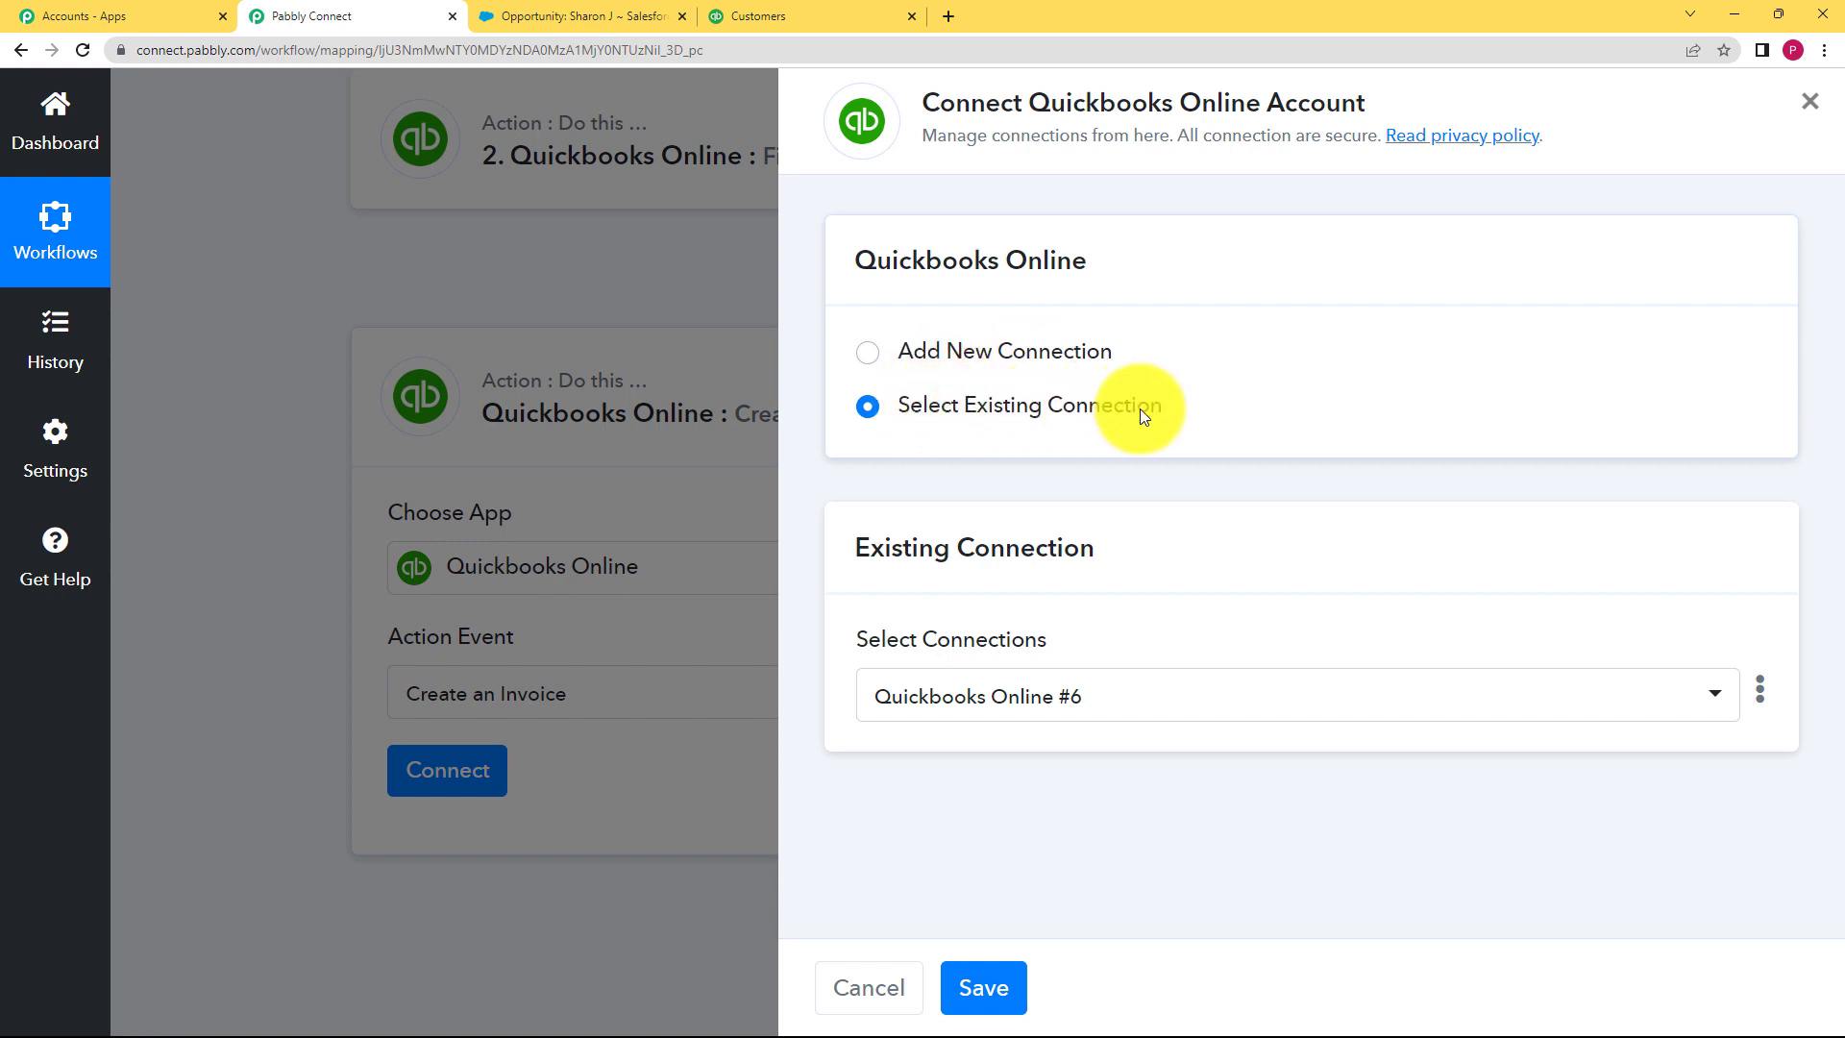
pyautogui.click(972, 998)
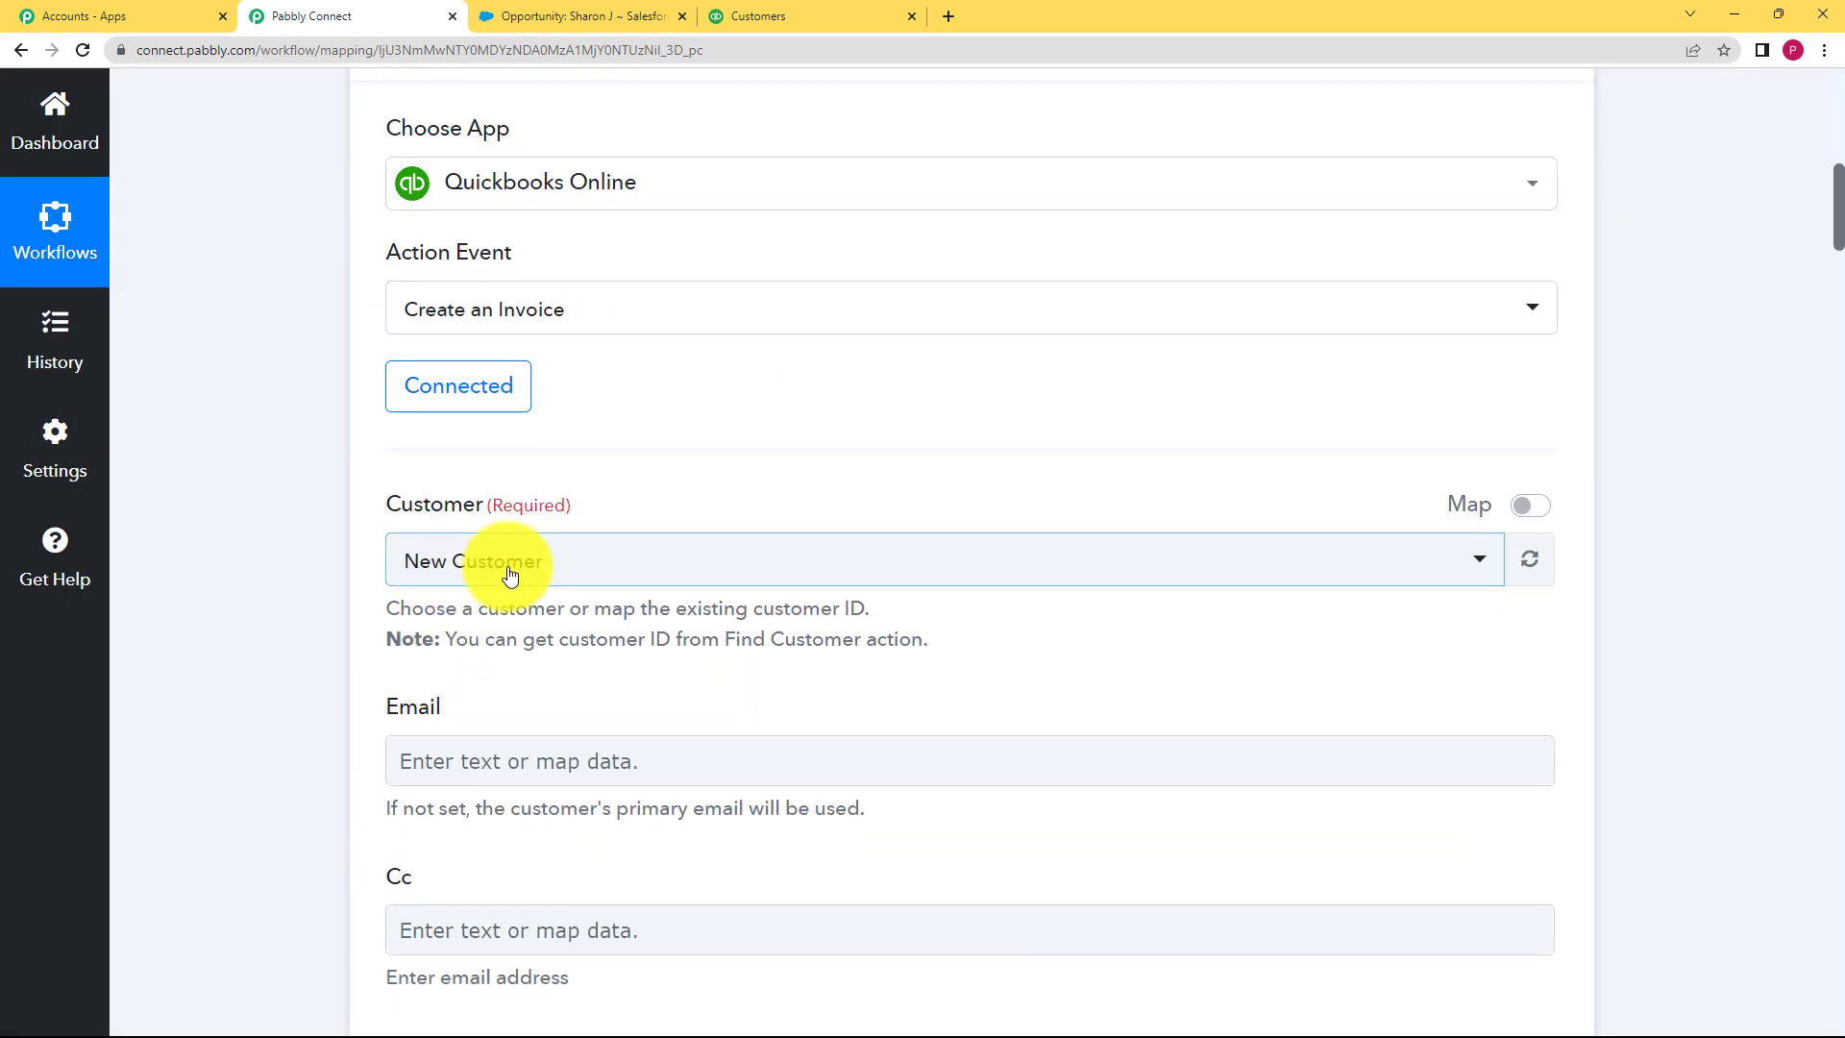
pyautogui.click(505, 574)
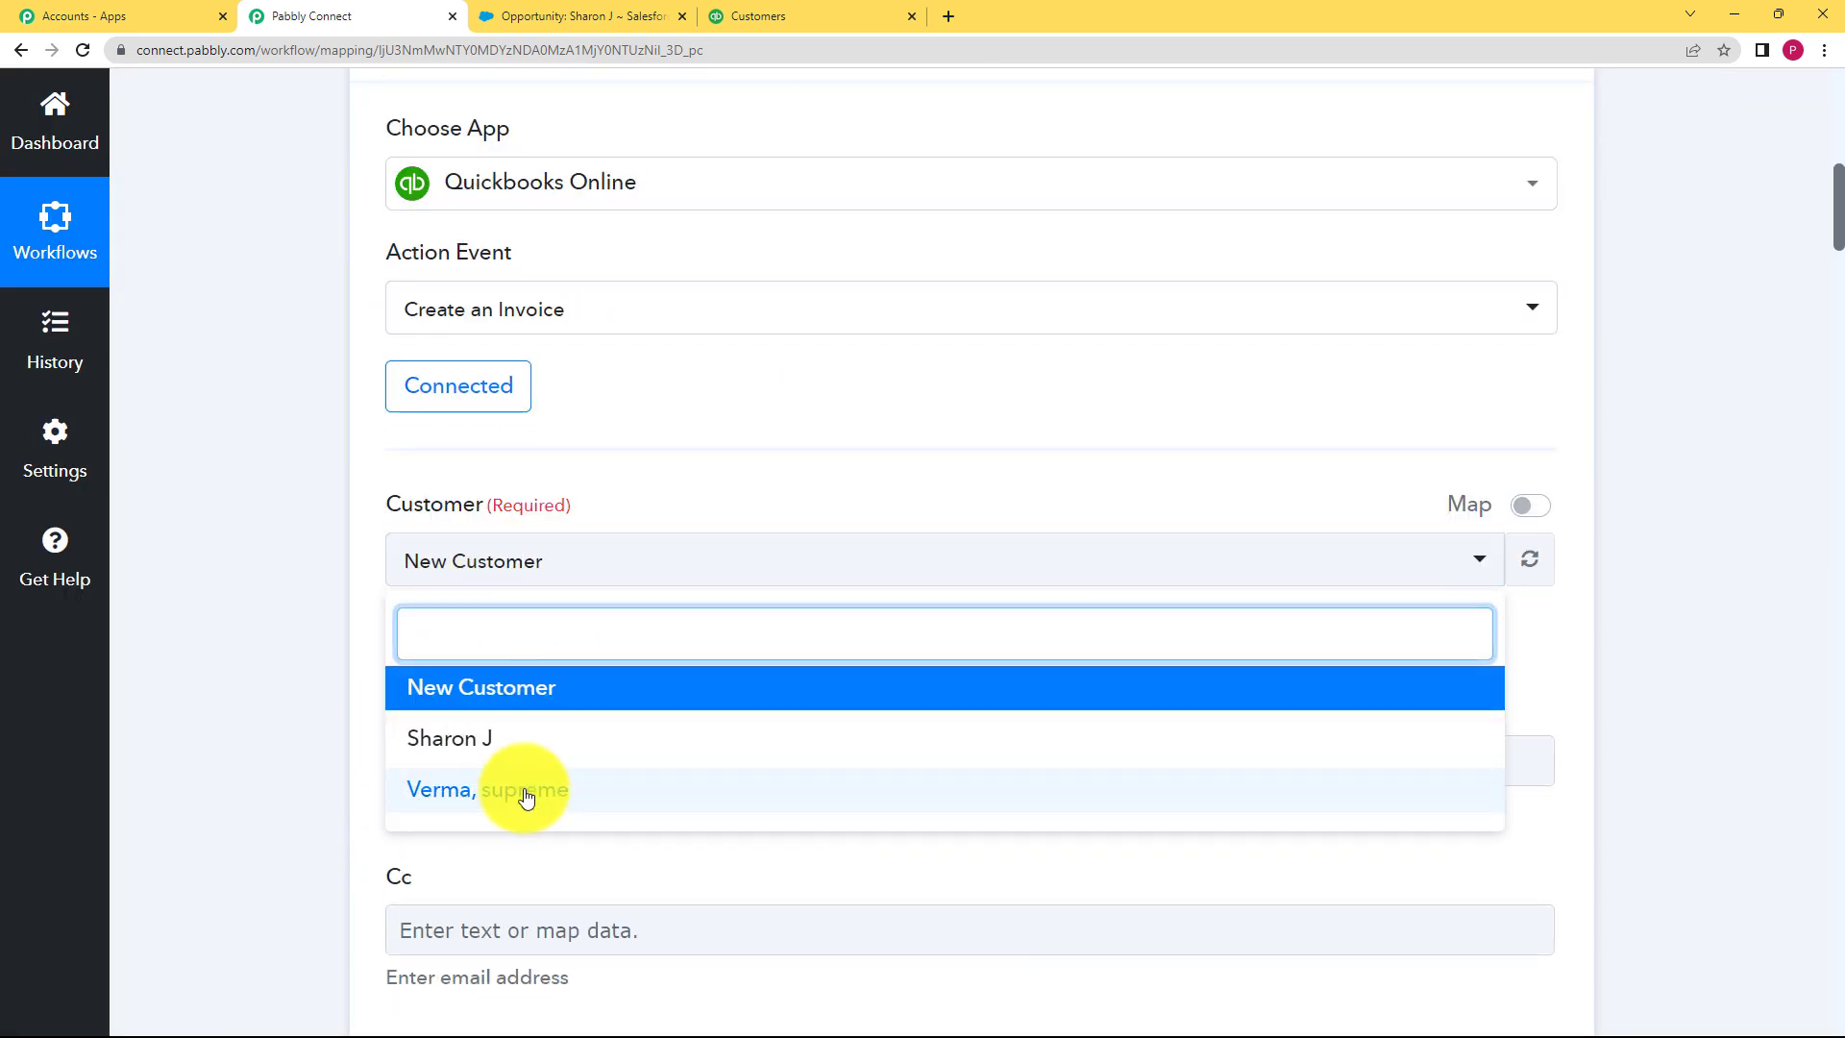
pyautogui.click(523, 737)
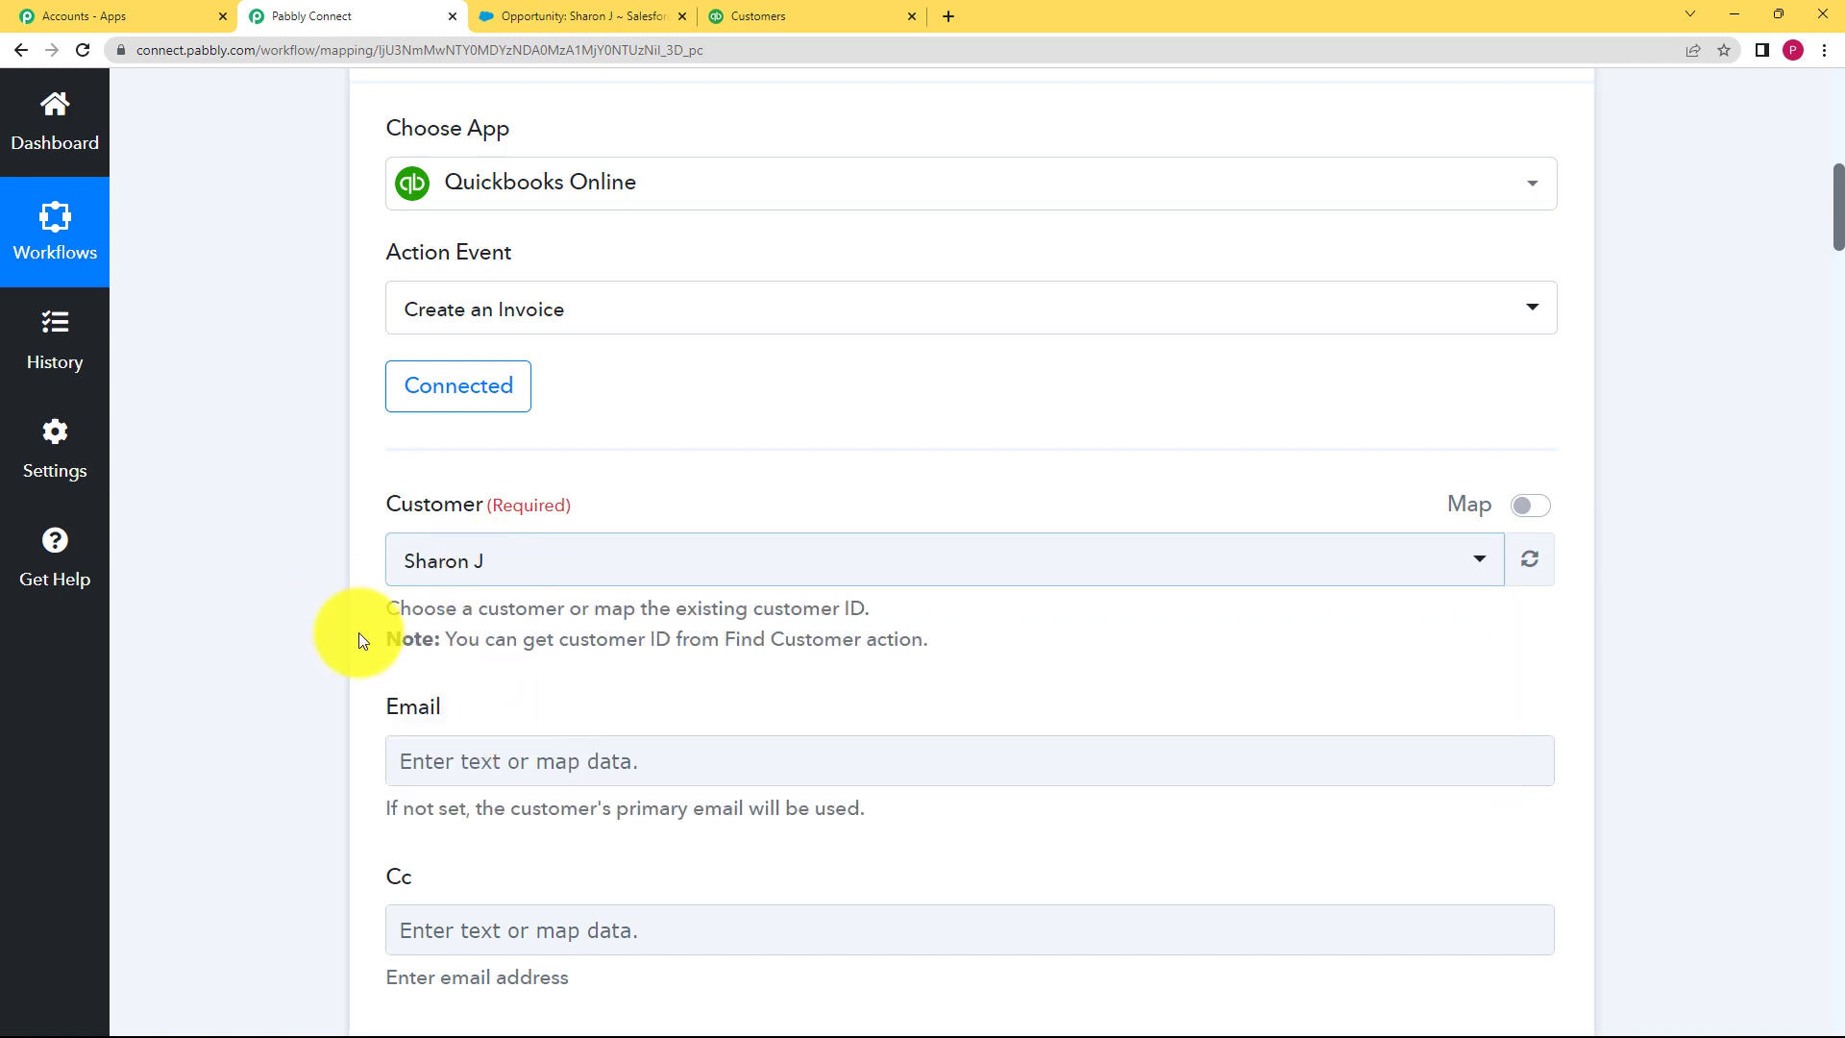
pyautogui.scroll(9, 362, 630)
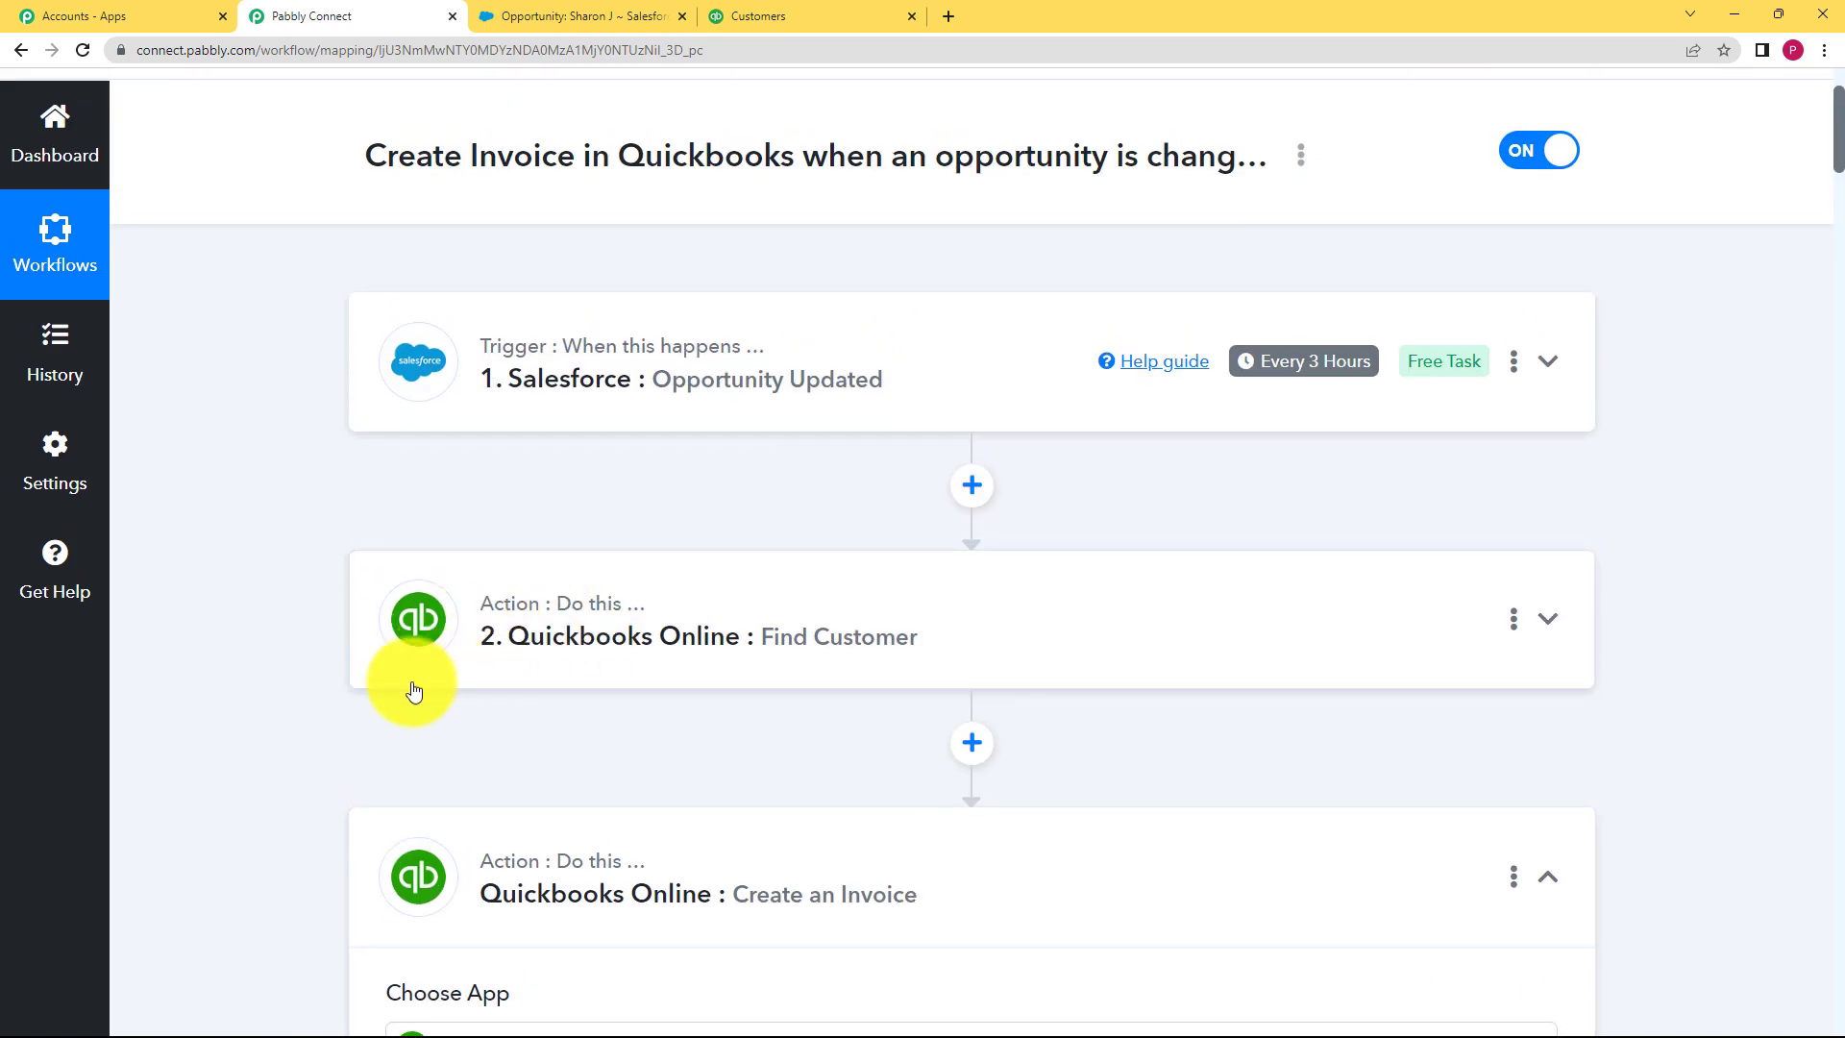
pyautogui.scroll(-8, 215, 752)
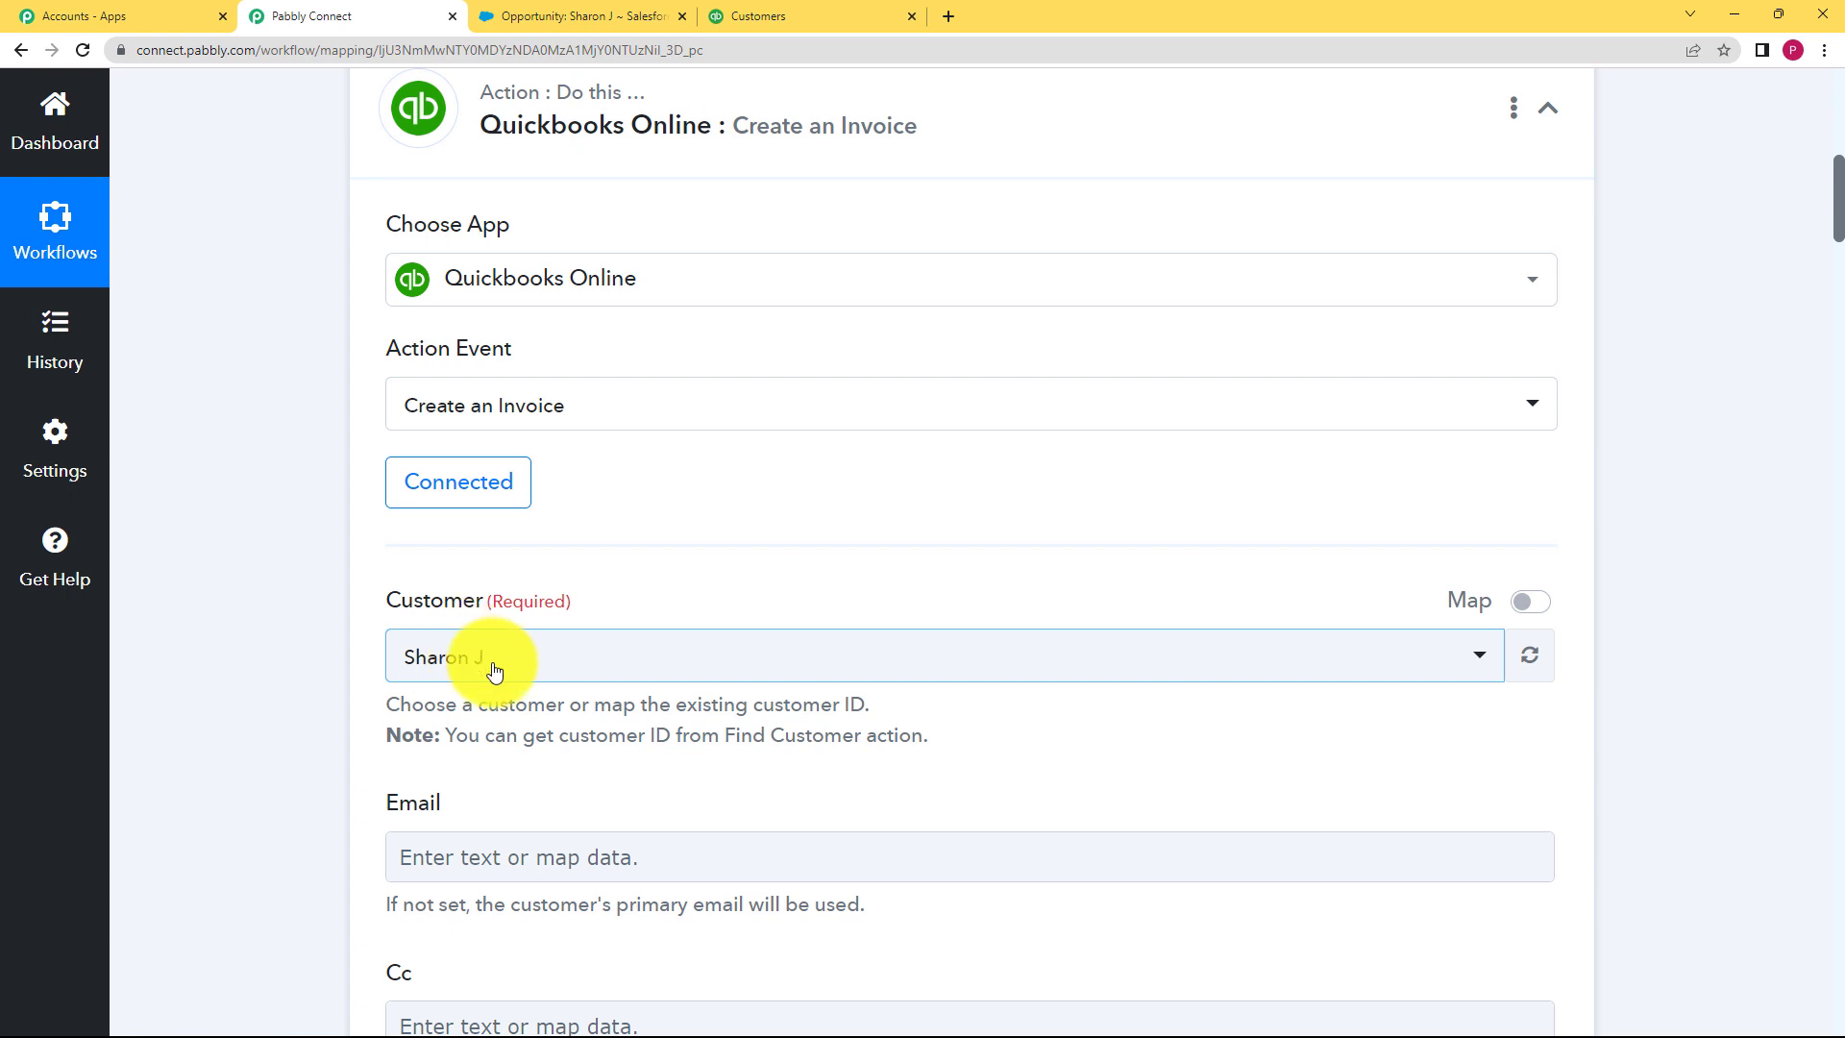
# Step: Keep the same invoice customer and map the opportunity's Email C into the Email field
pyautogui.click(495, 670)
pyautogui.click(515, 836)
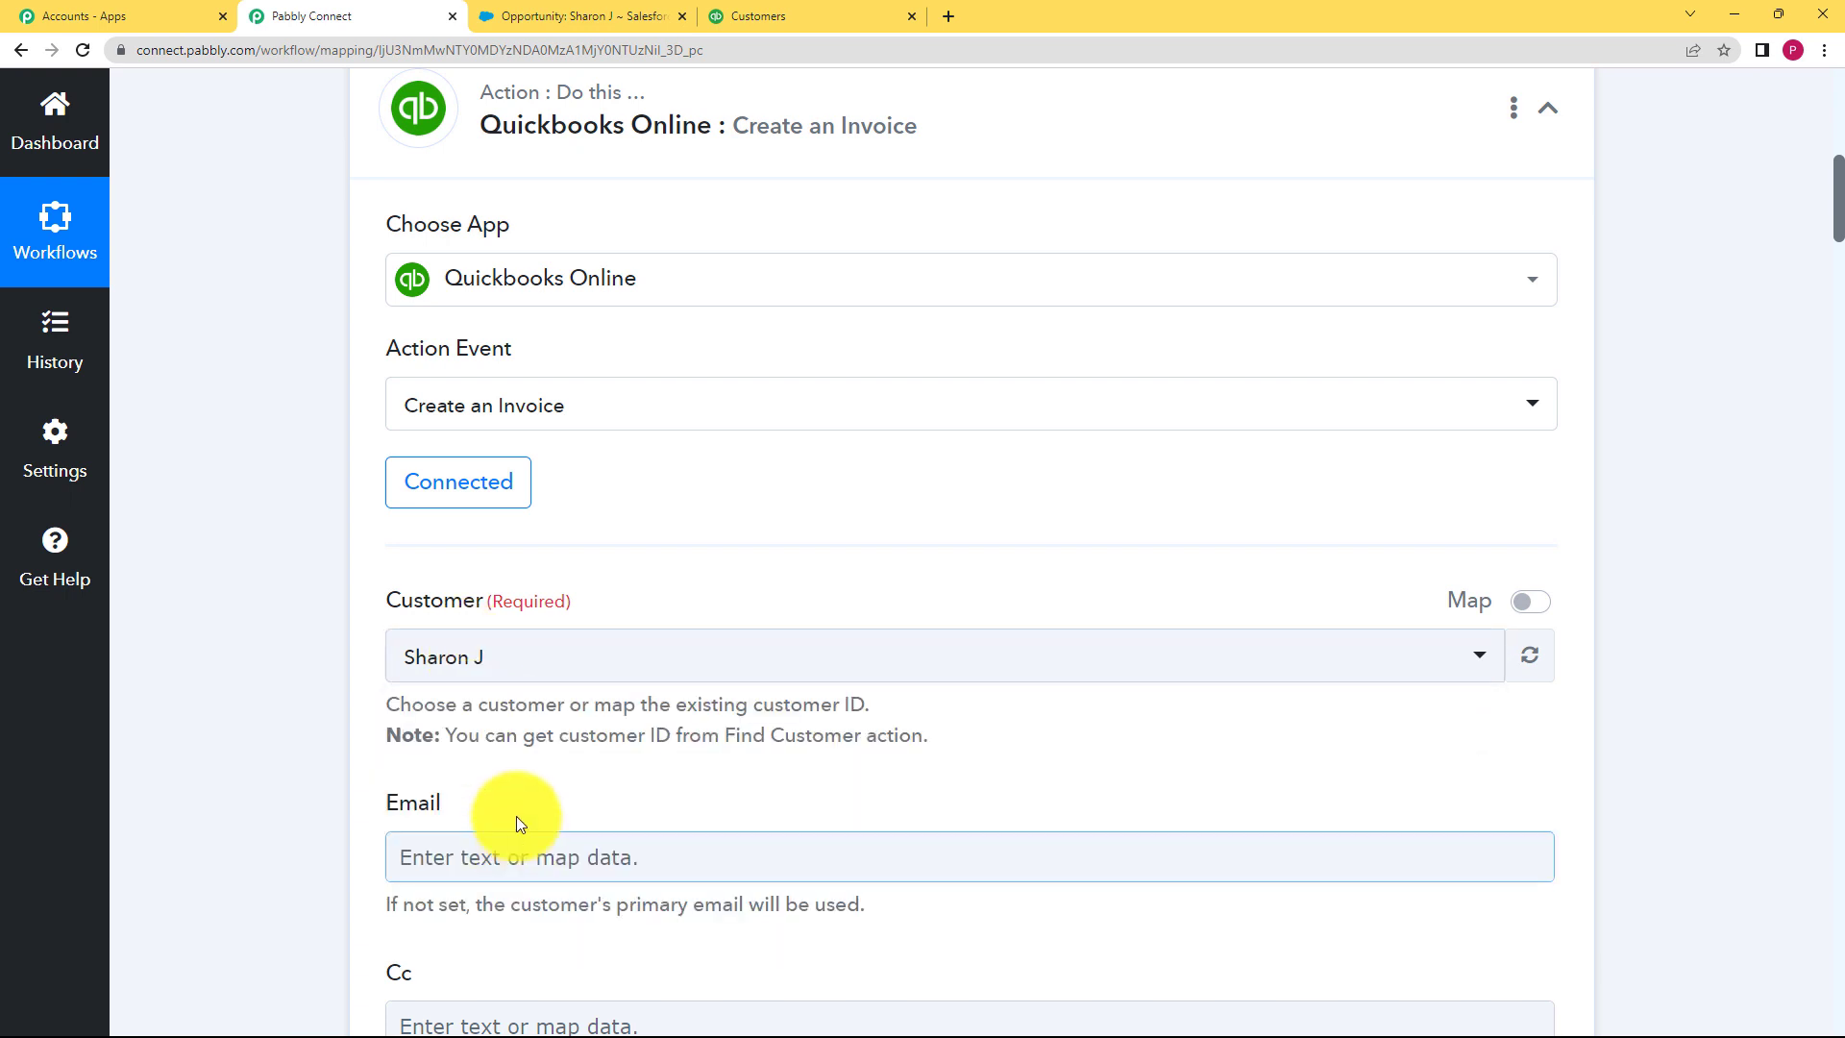
pyautogui.scroll(-2, 362, 782)
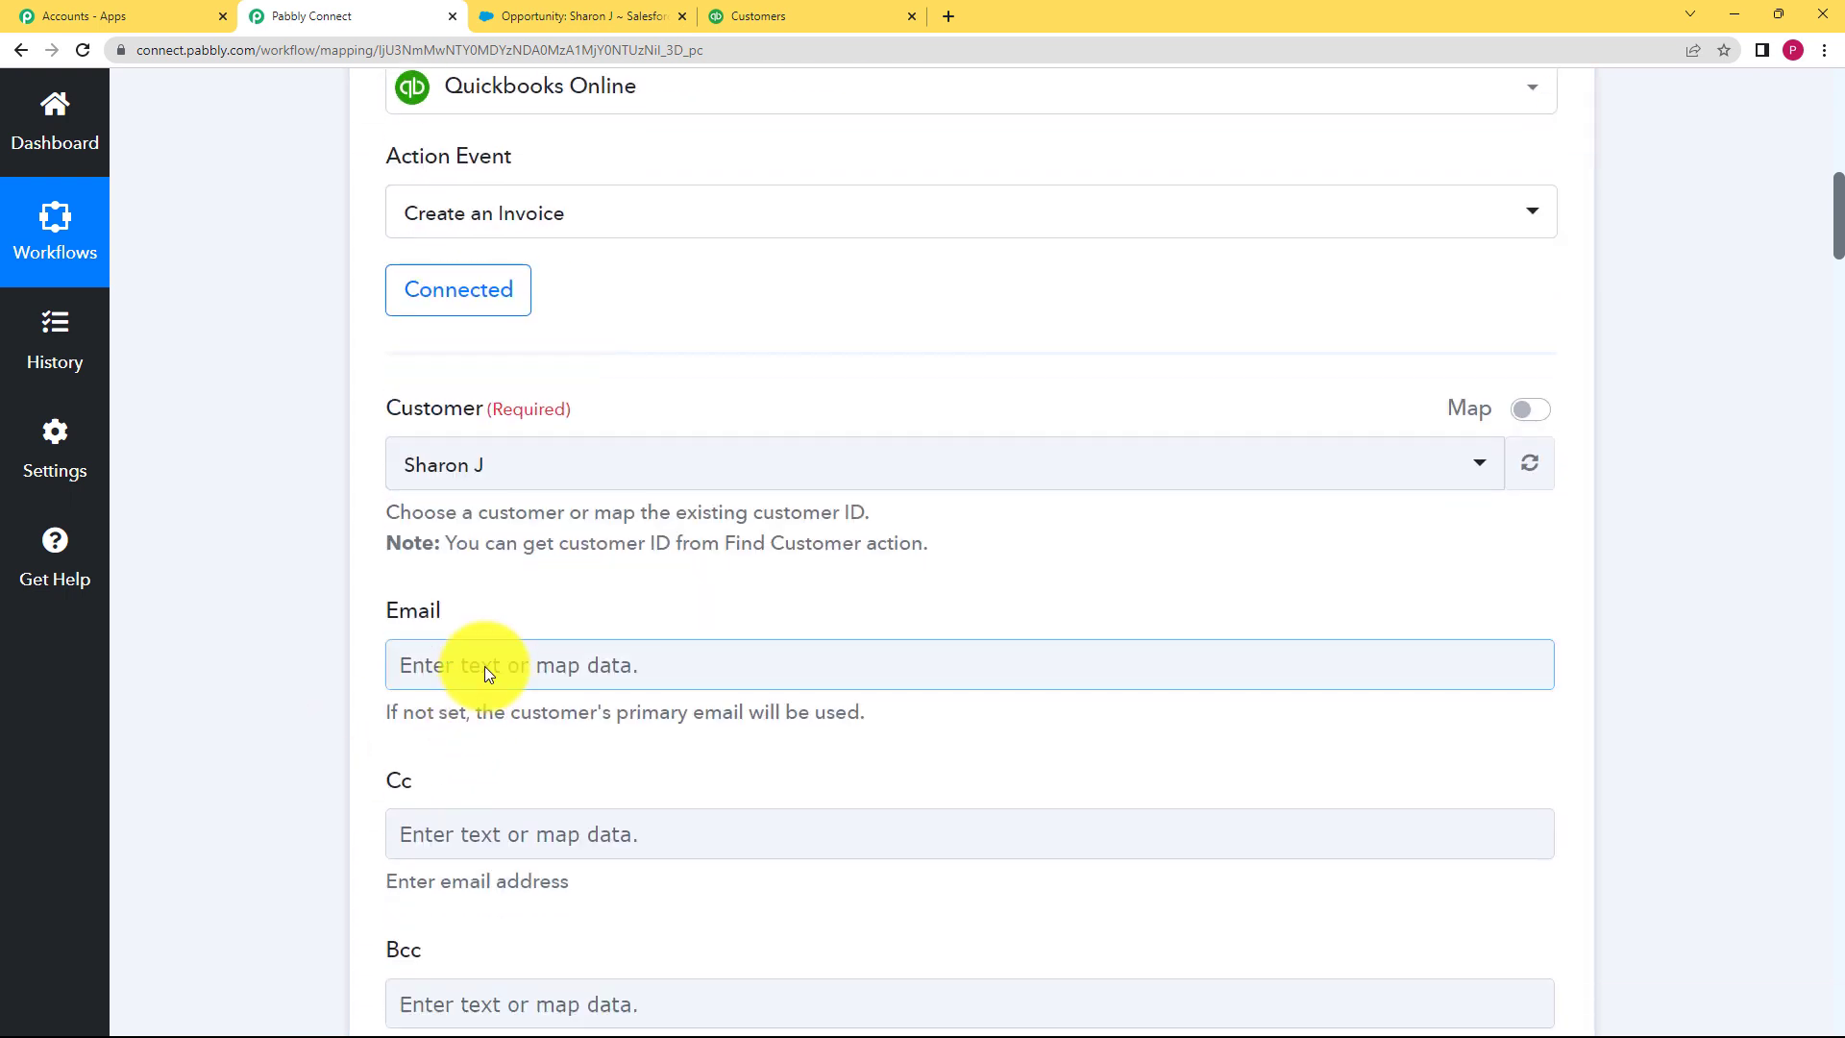
pyautogui.click(484, 666)
pyautogui.click(495, 782)
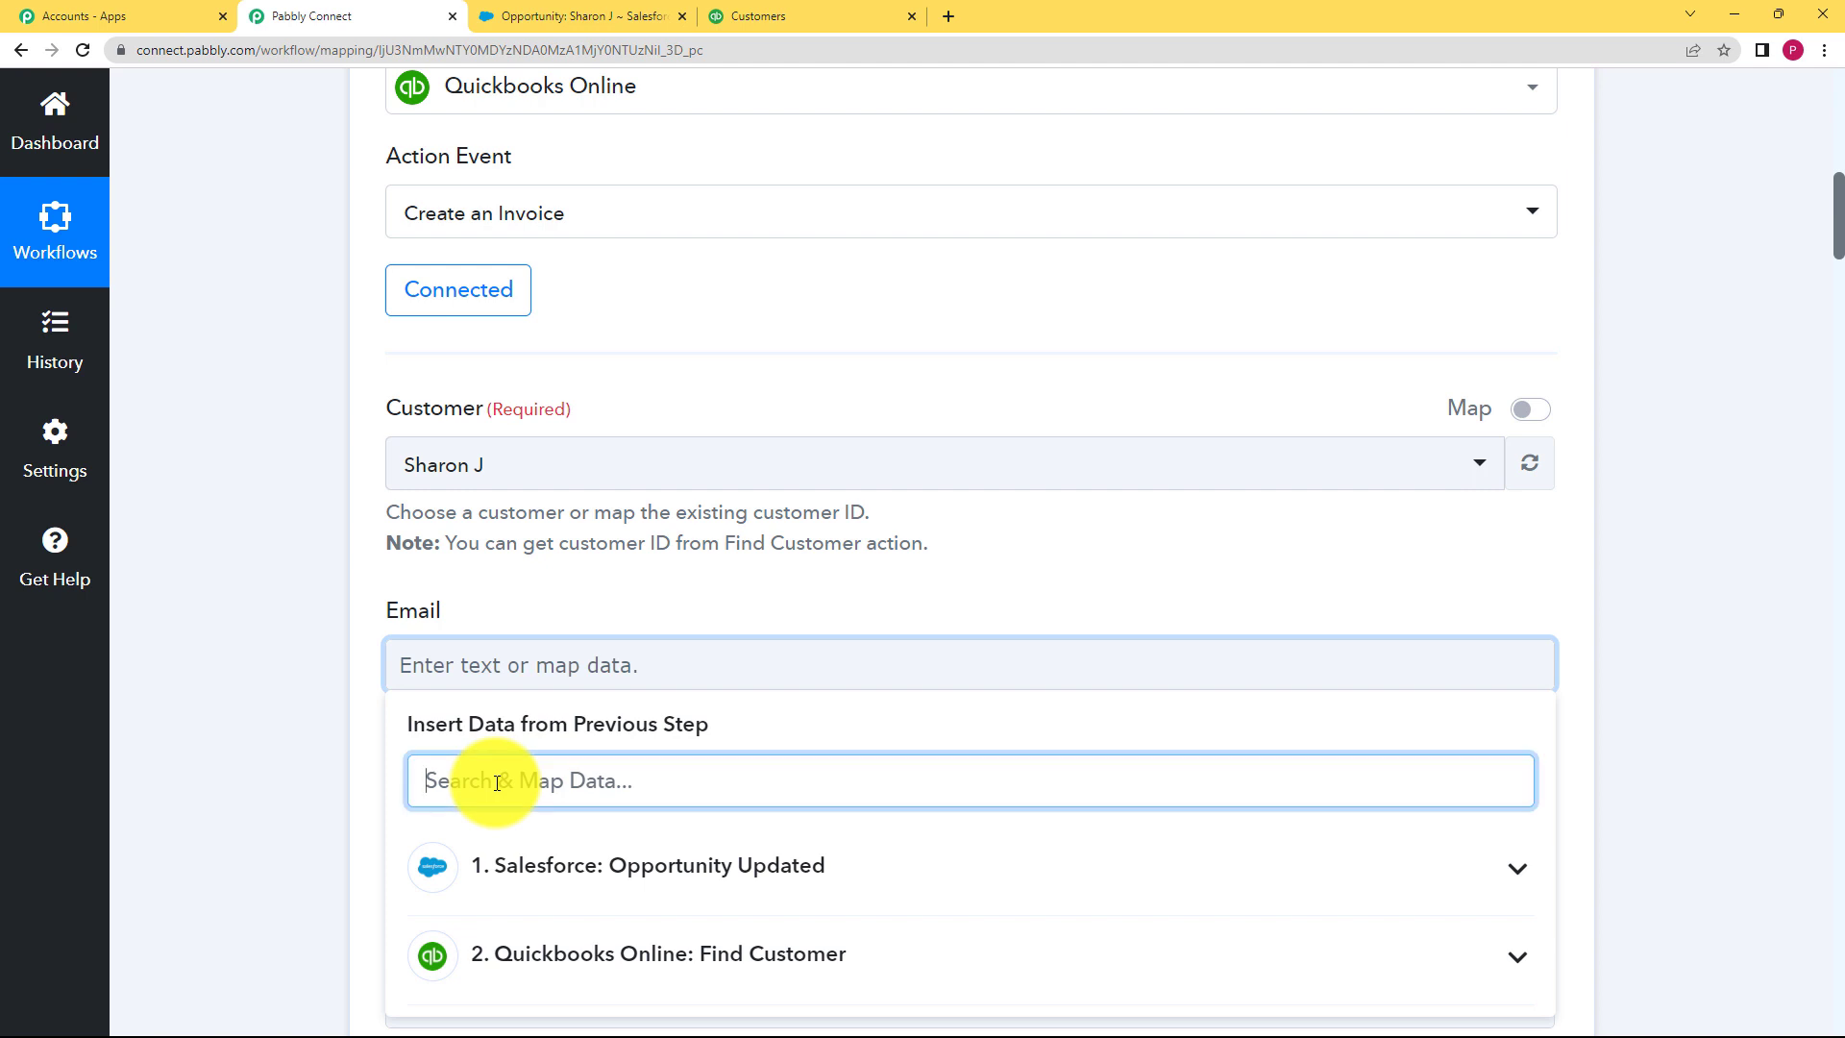
pyautogui.write('@')
pyautogui.scroll(-2, 350, 776)
pyautogui.click(481, 754)
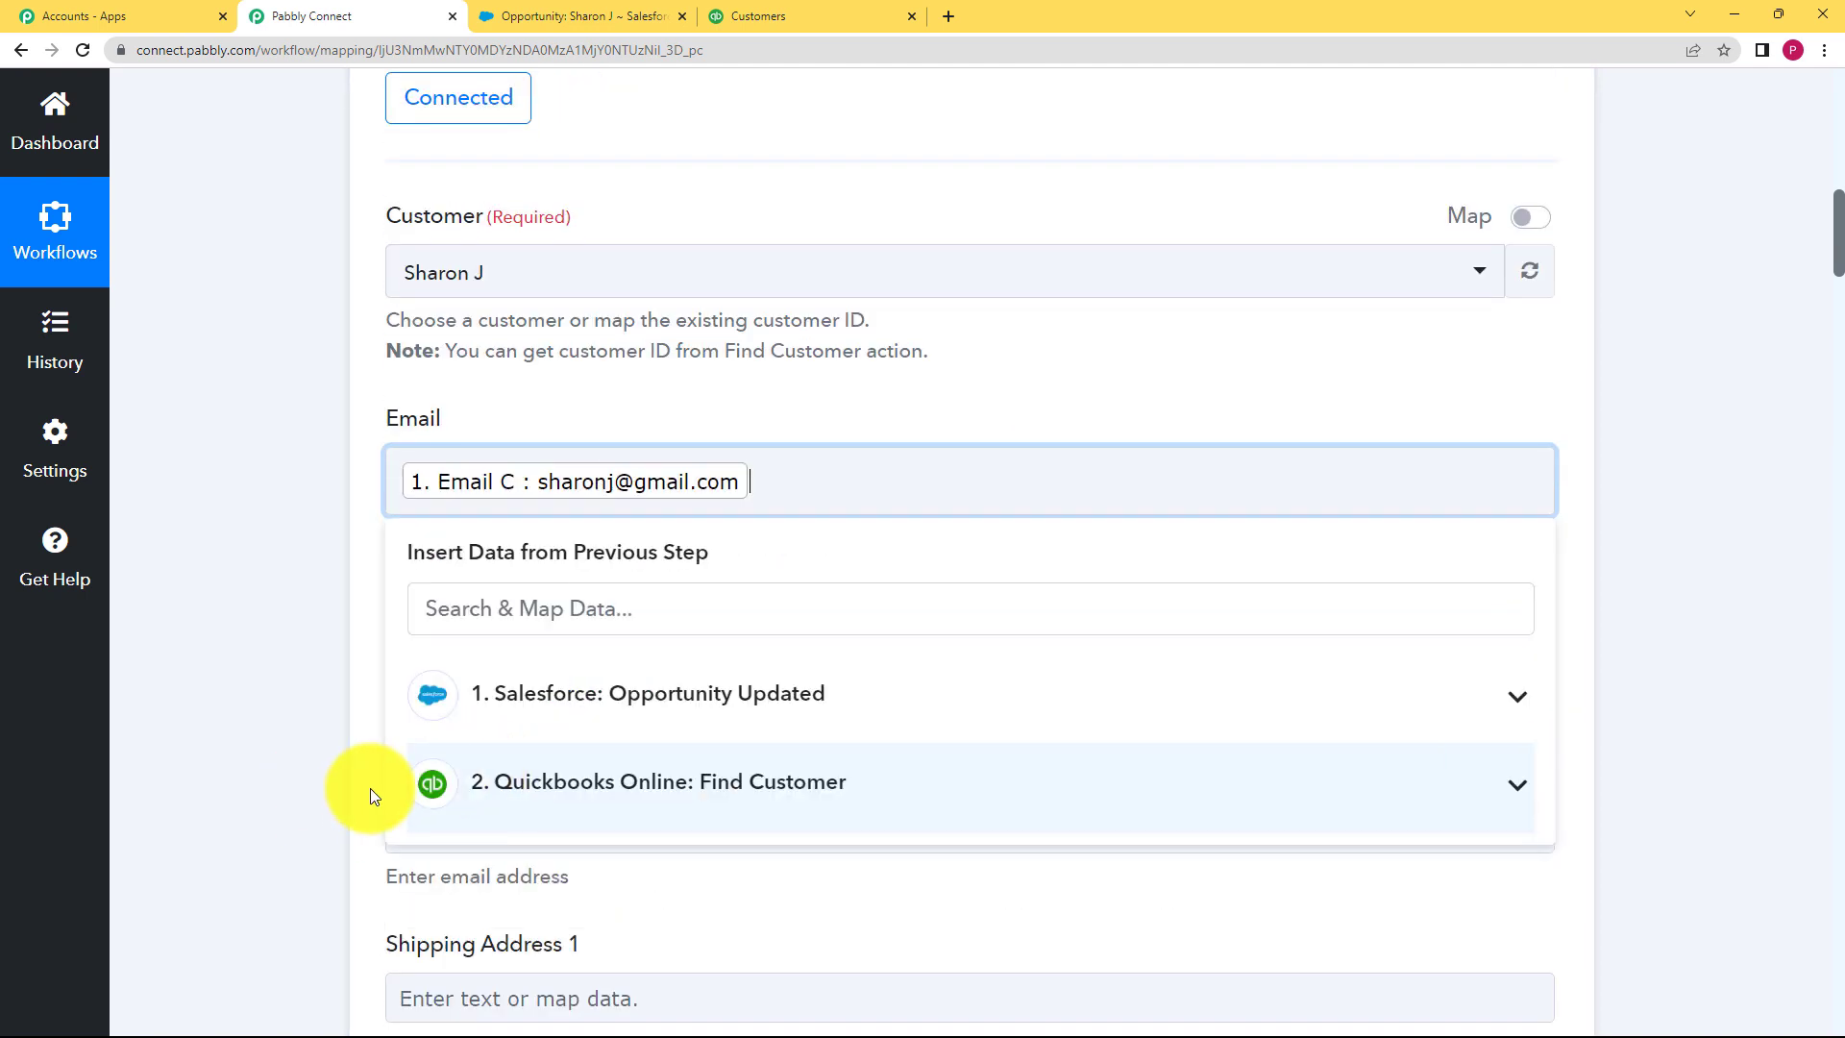
pyautogui.click(327, 745)
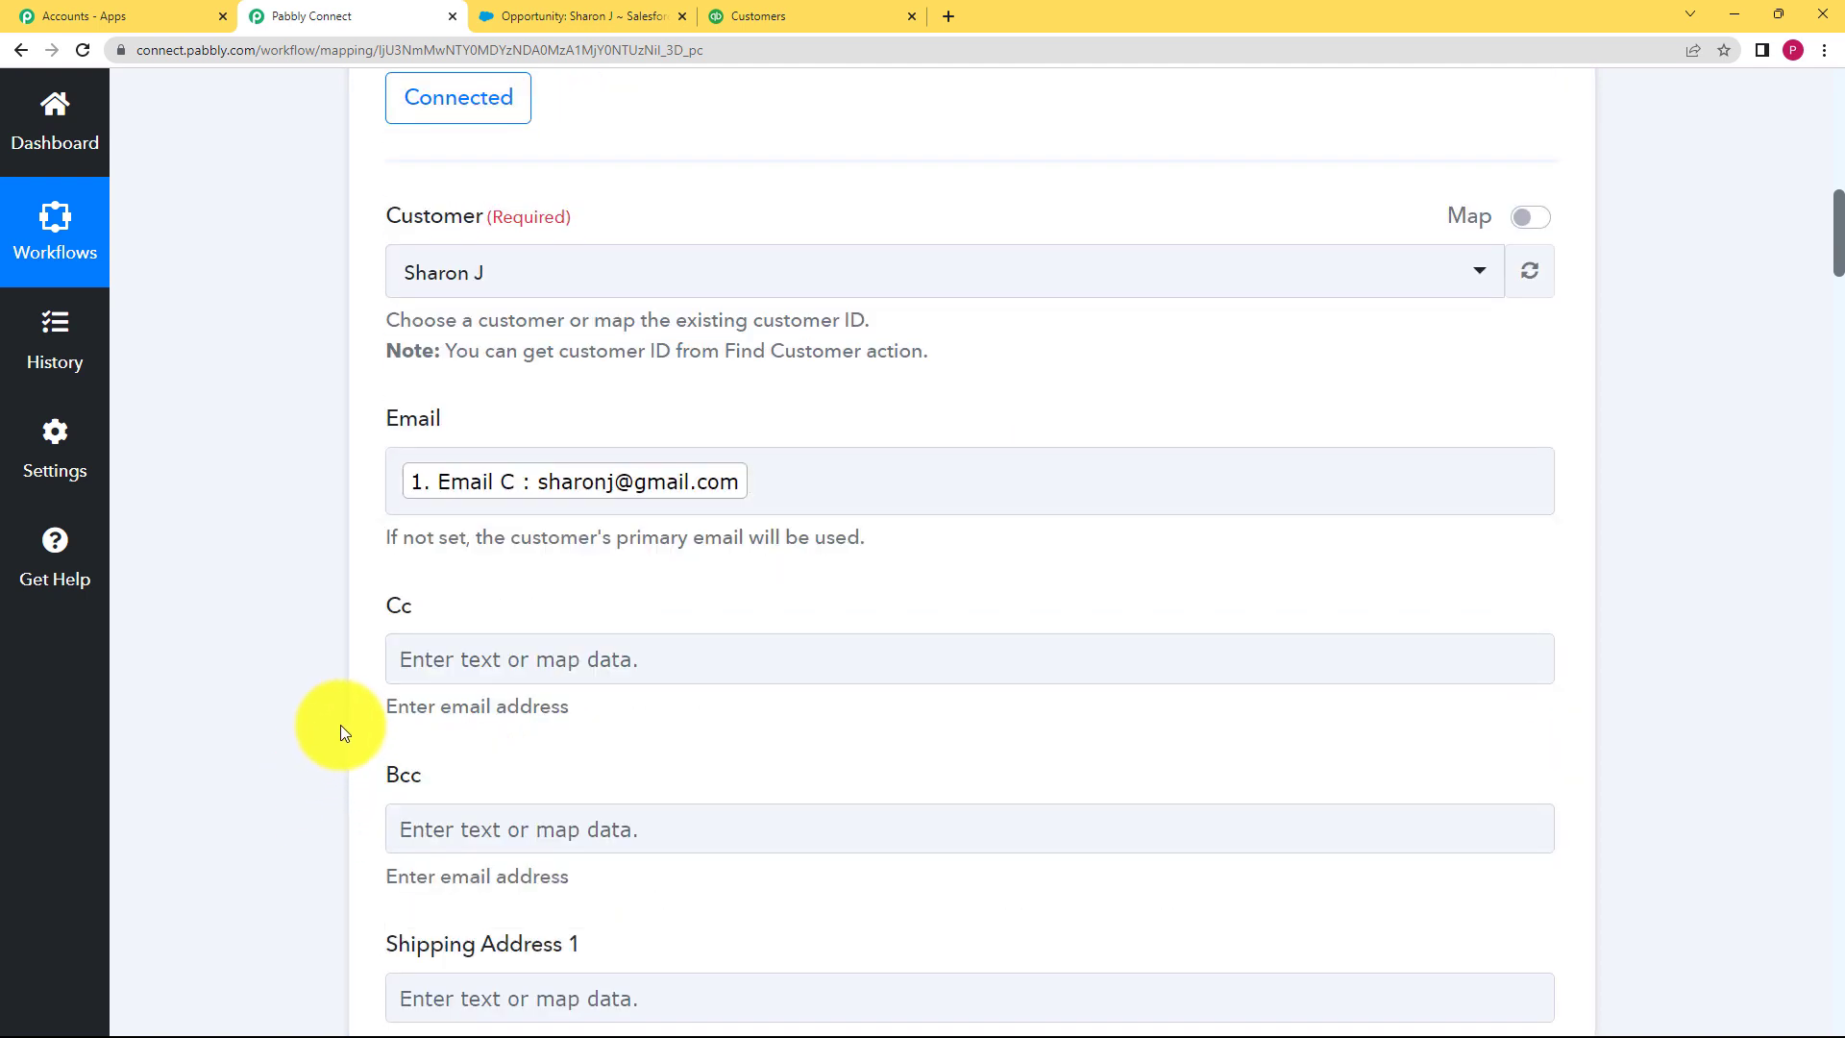
# Step: Map the opportunity Description into Shipping Address 1
pyautogui.scroll(-5, 343, 731)
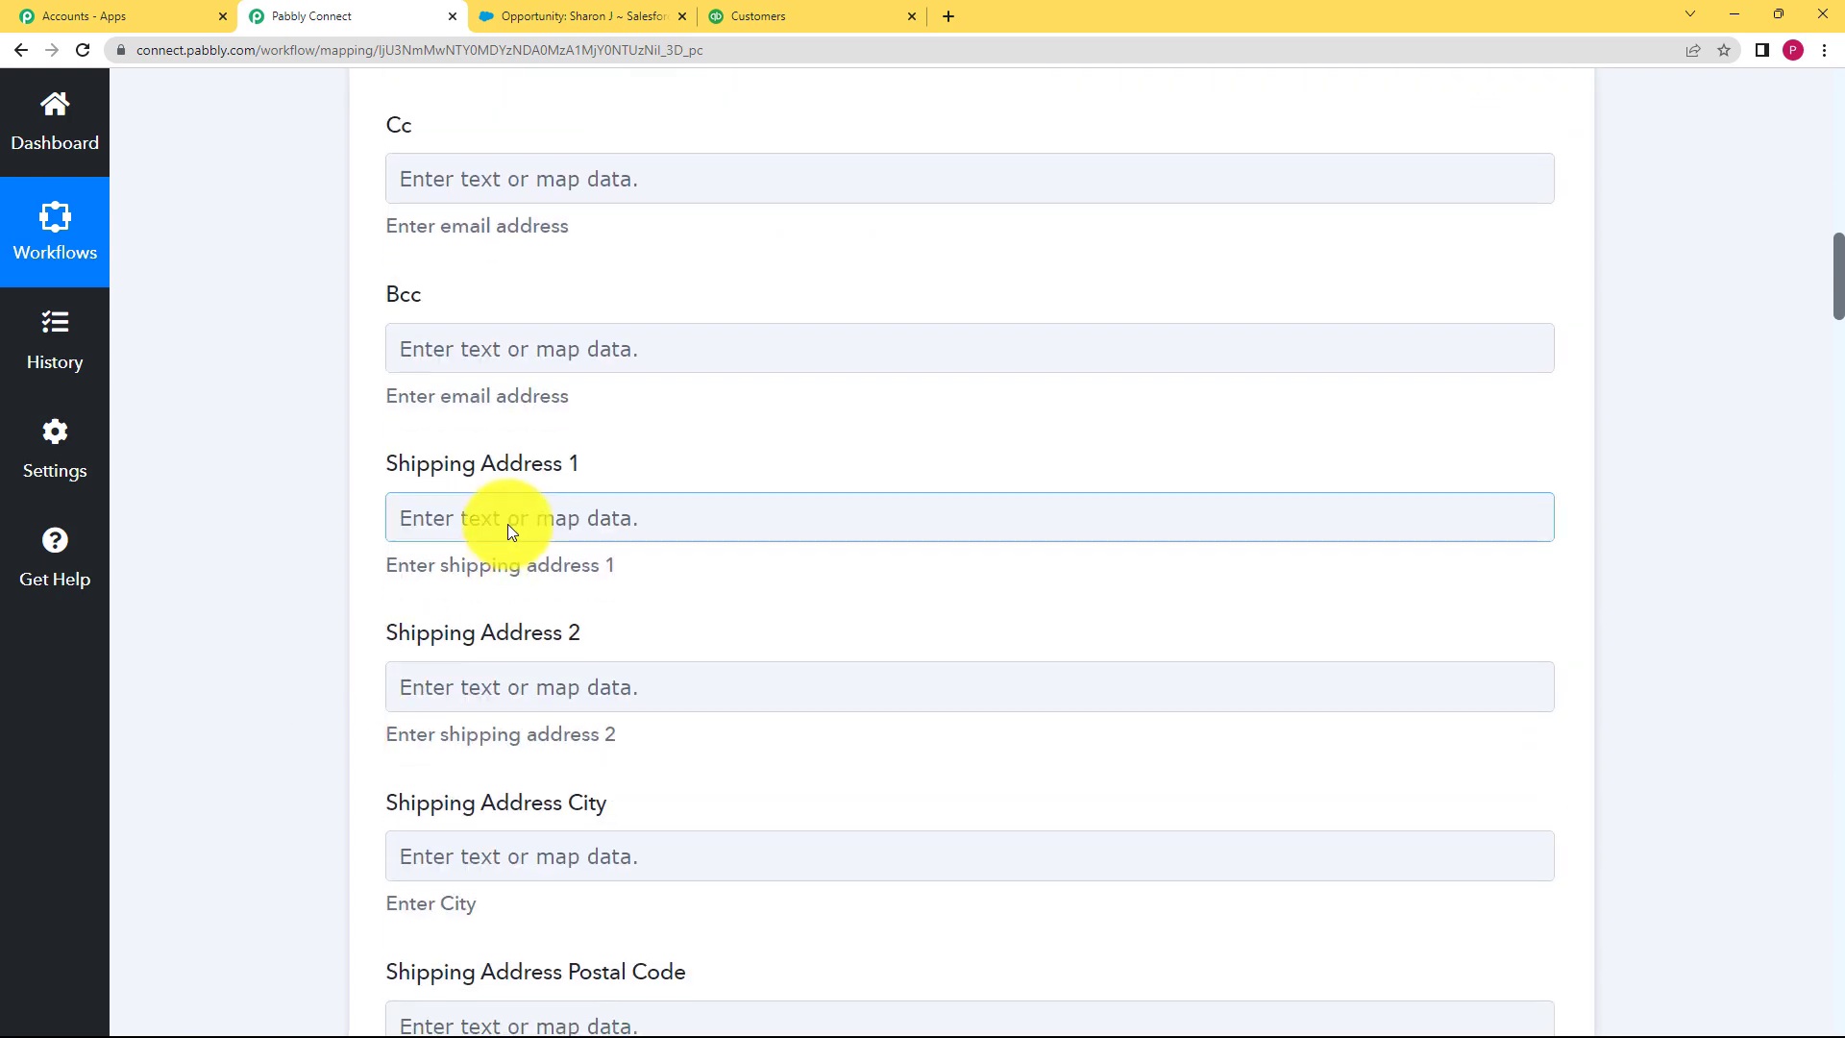
pyautogui.click(507, 517)
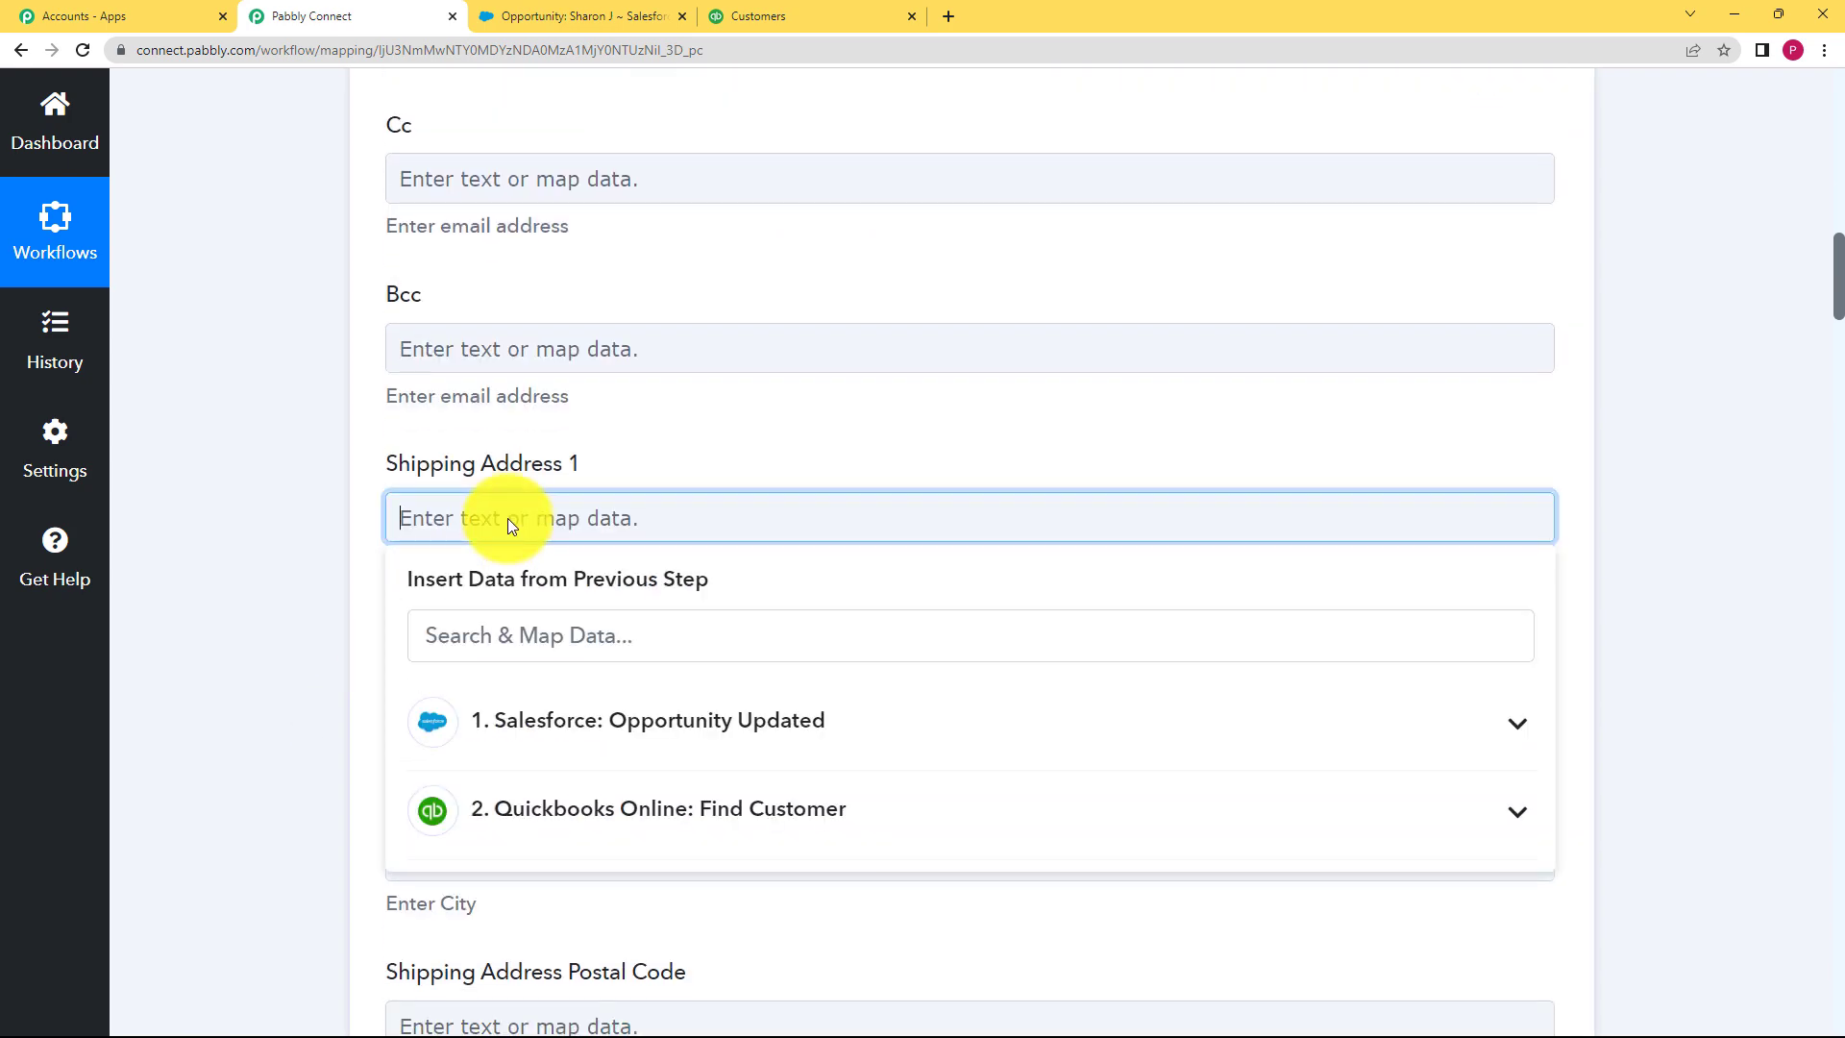
pyautogui.click(540, 639)
pyautogui.write('1')
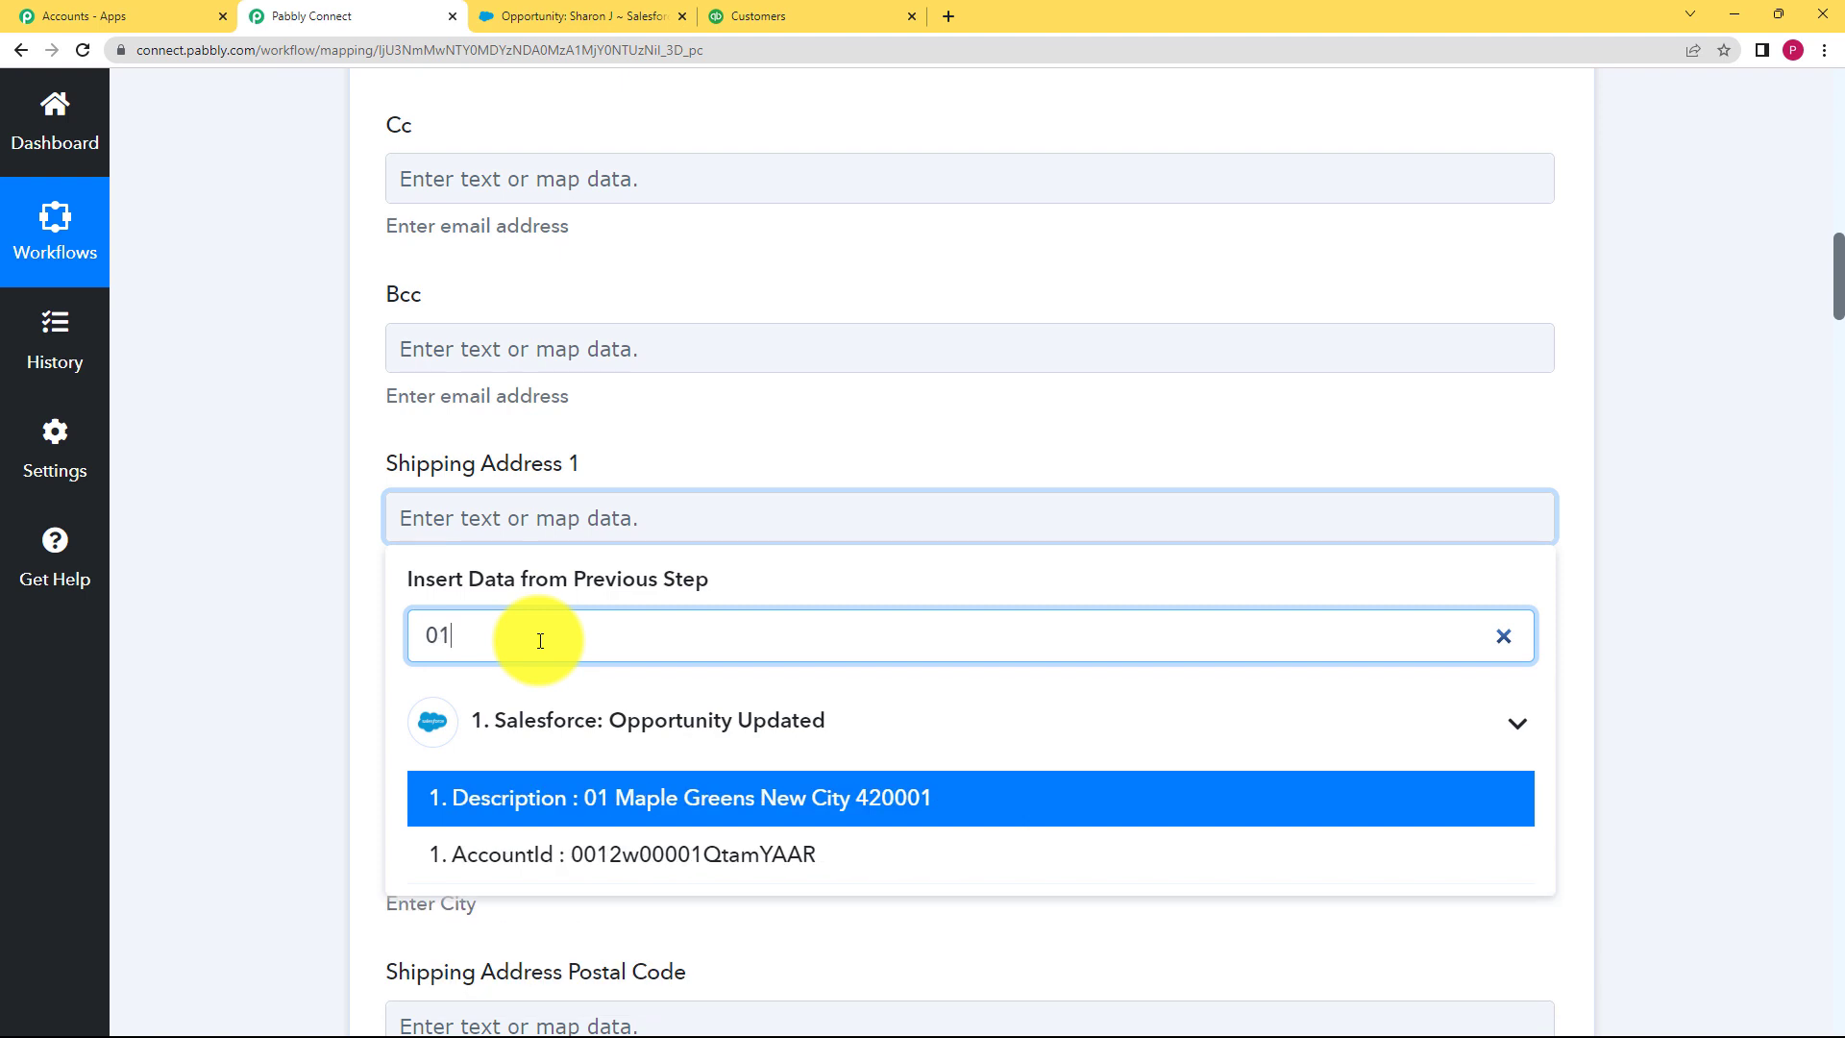
pyautogui.click(630, 805)
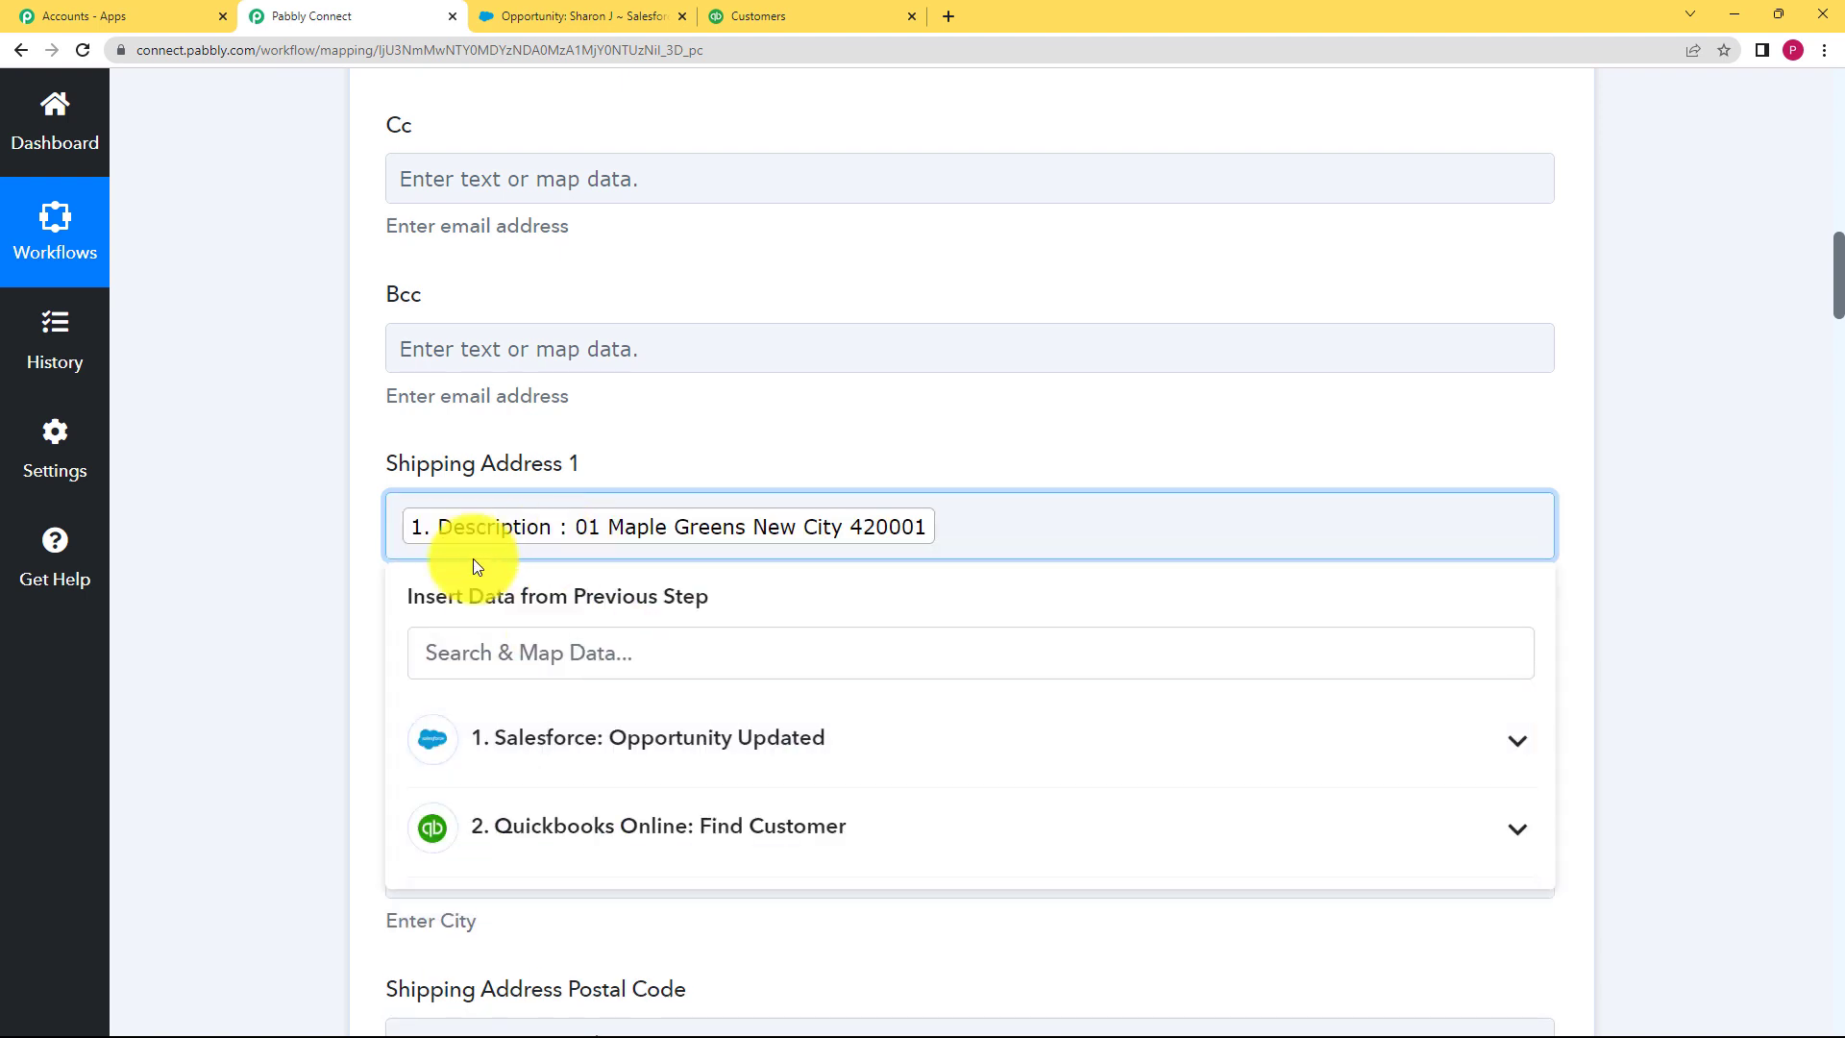
pyautogui.click(291, 615)
# Step: Map the opportunity Description into Billing Address 1
pyautogui.scroll(-2, 303, 624)
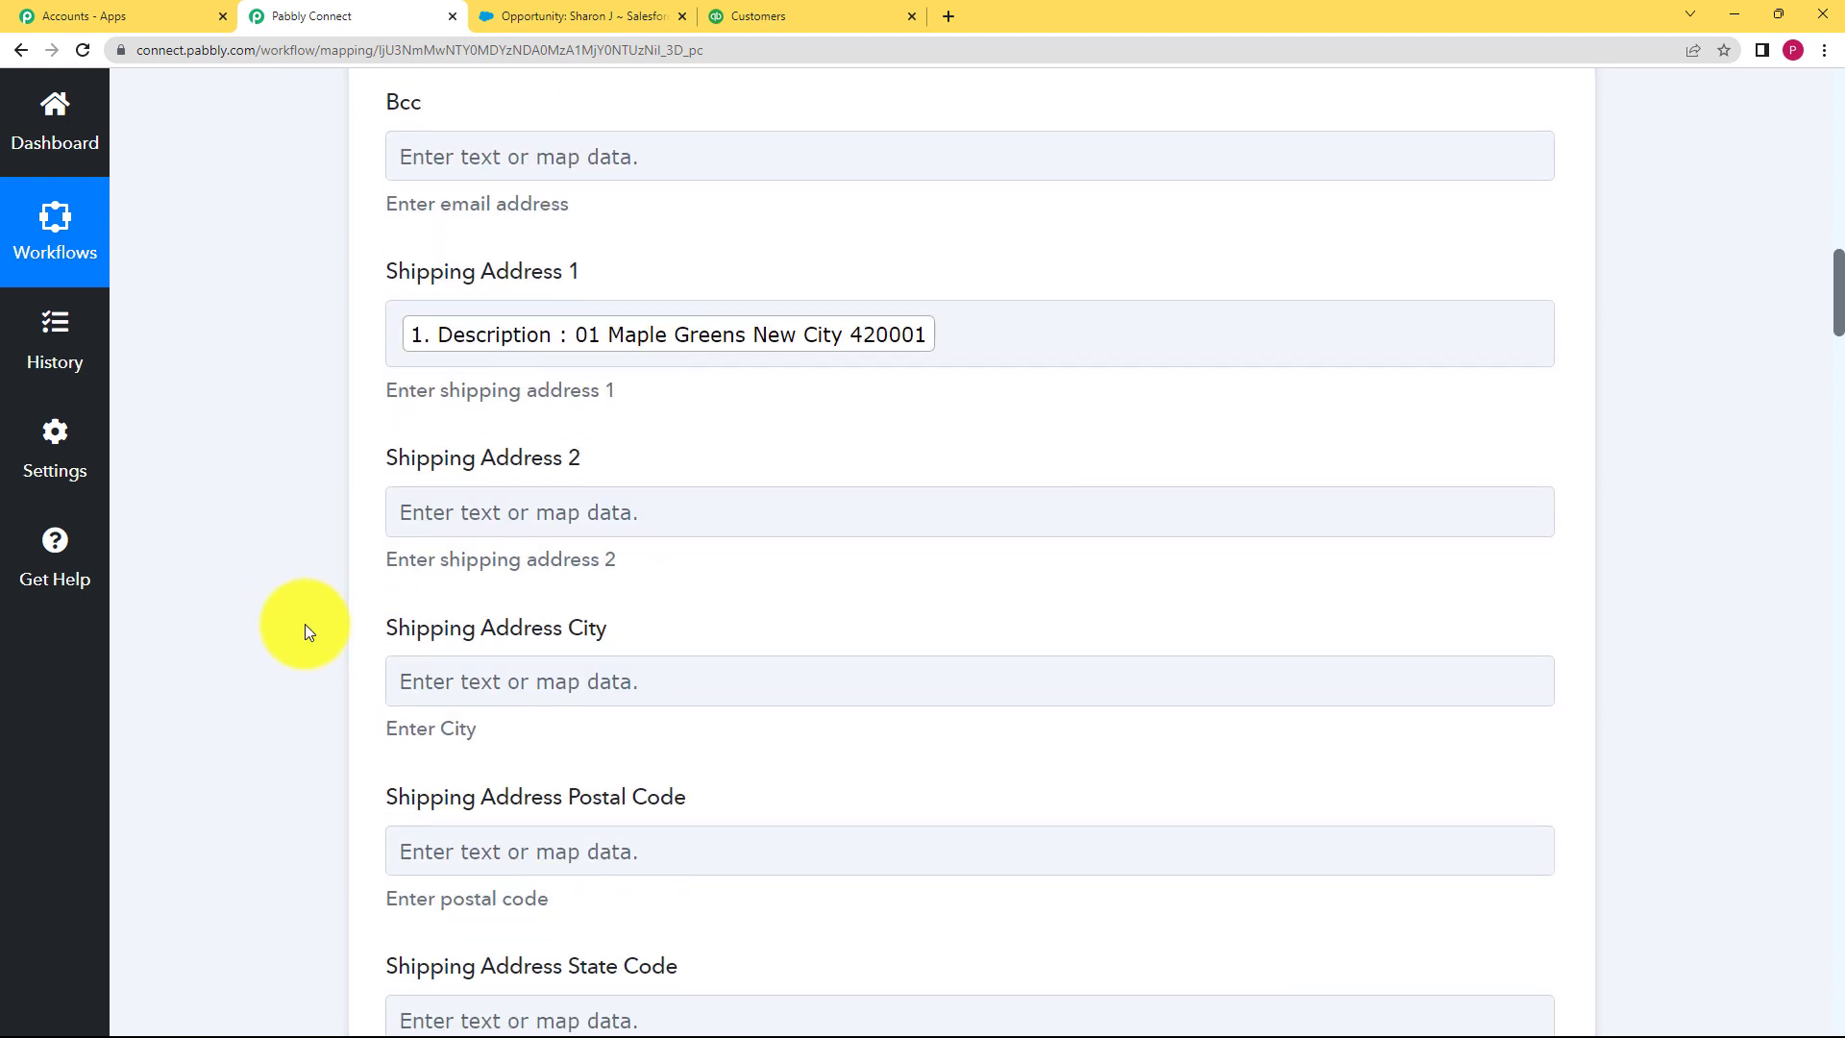
pyautogui.scroll(-5, 308, 630)
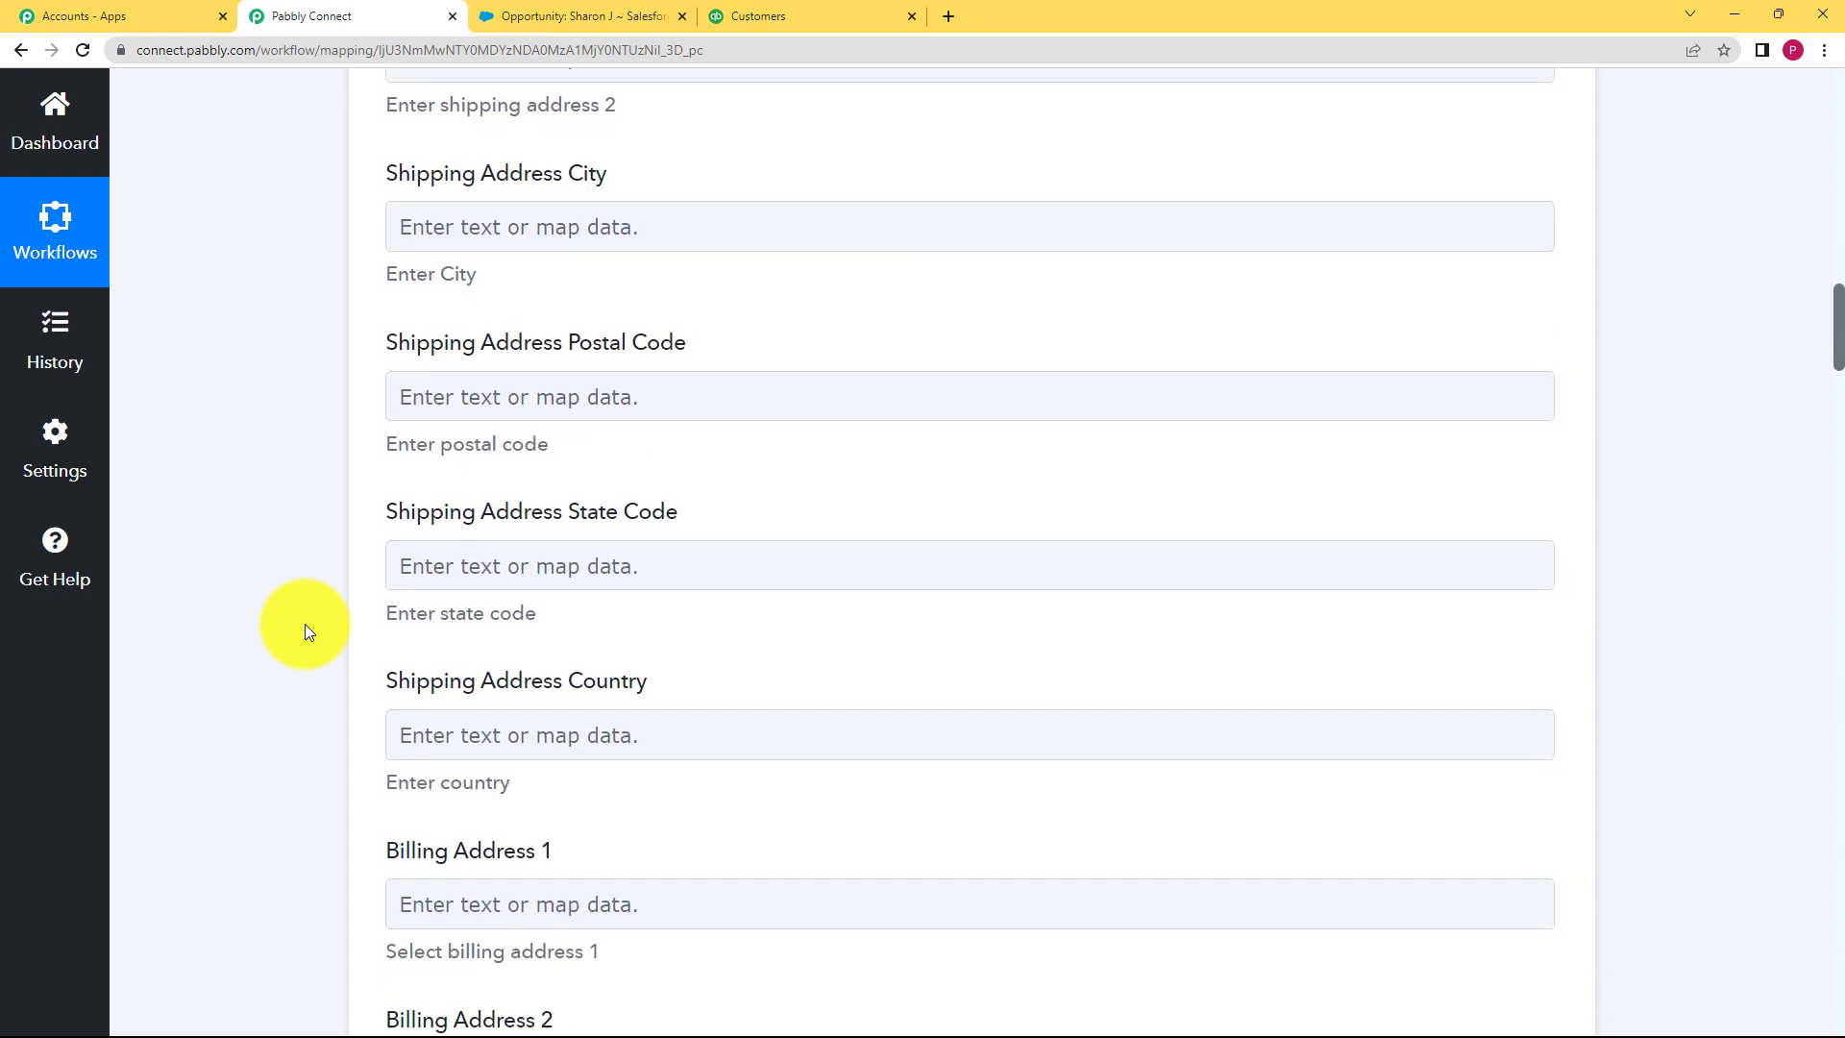
pyautogui.scroll(-3, 304, 624)
pyautogui.click(476, 589)
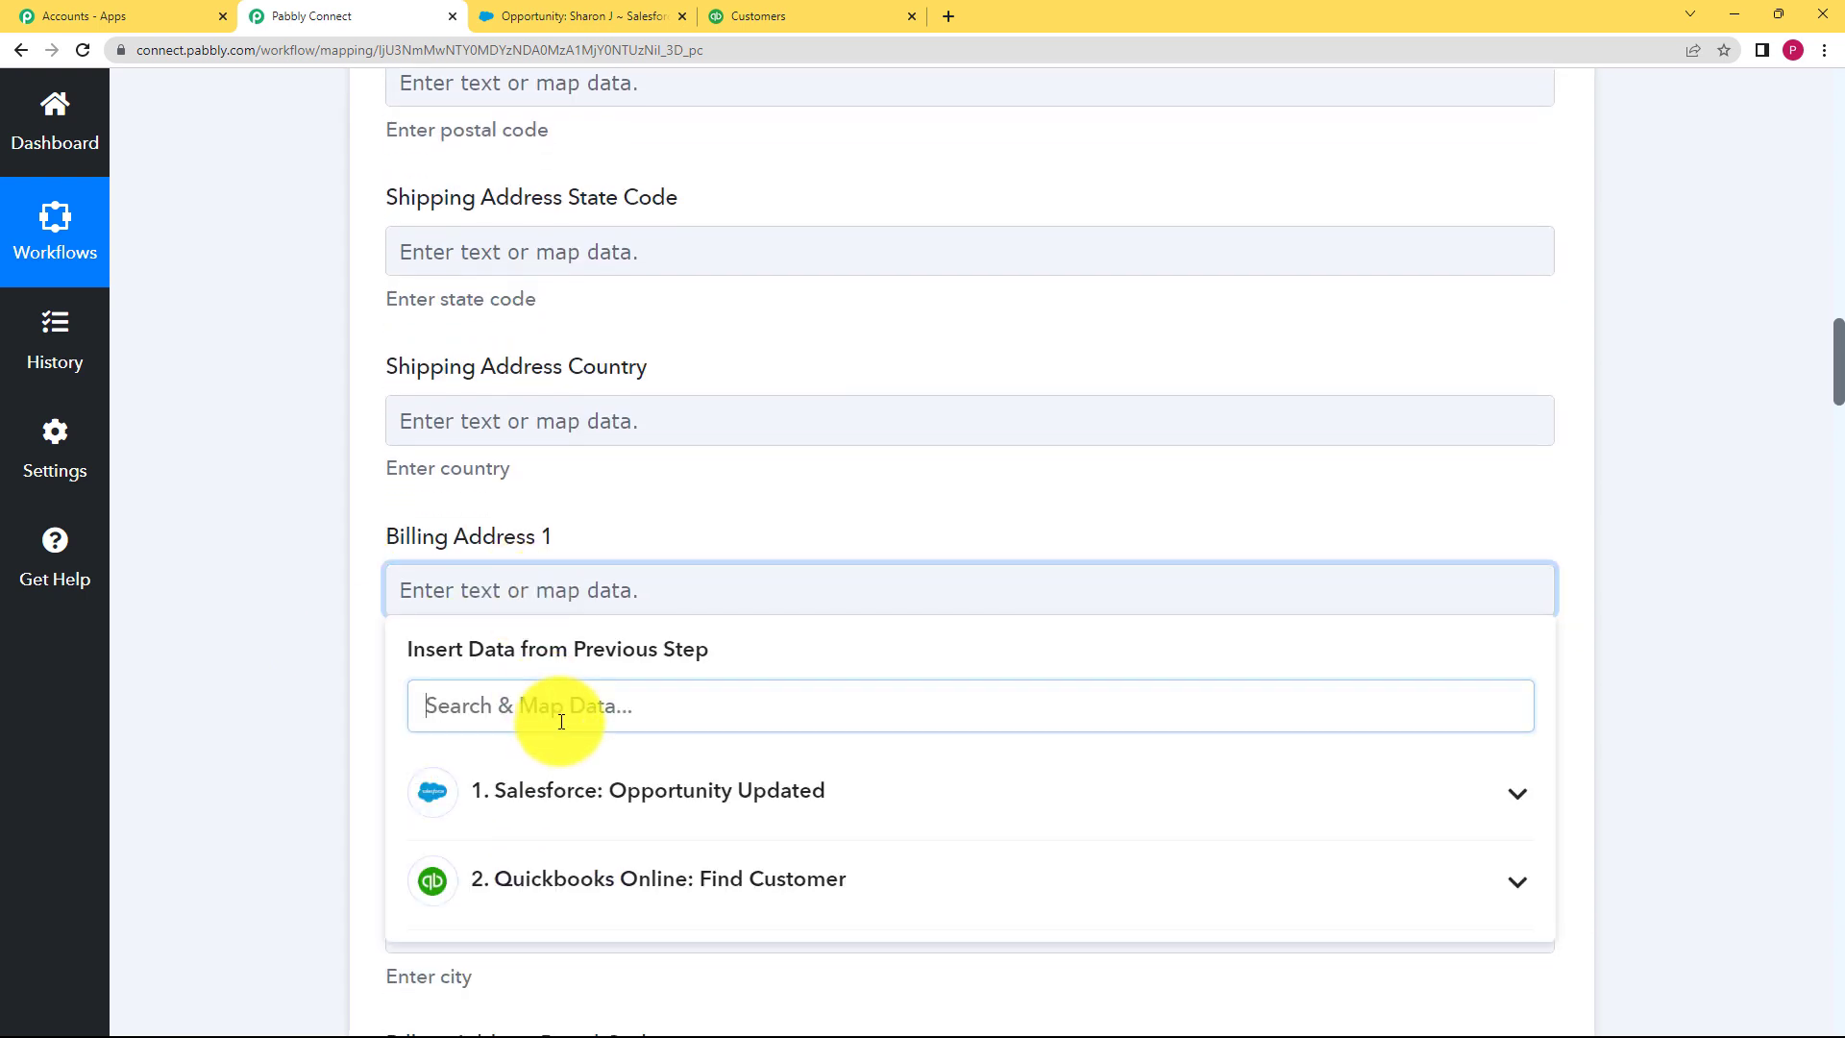
pyautogui.write('01')
pyautogui.click(604, 867)
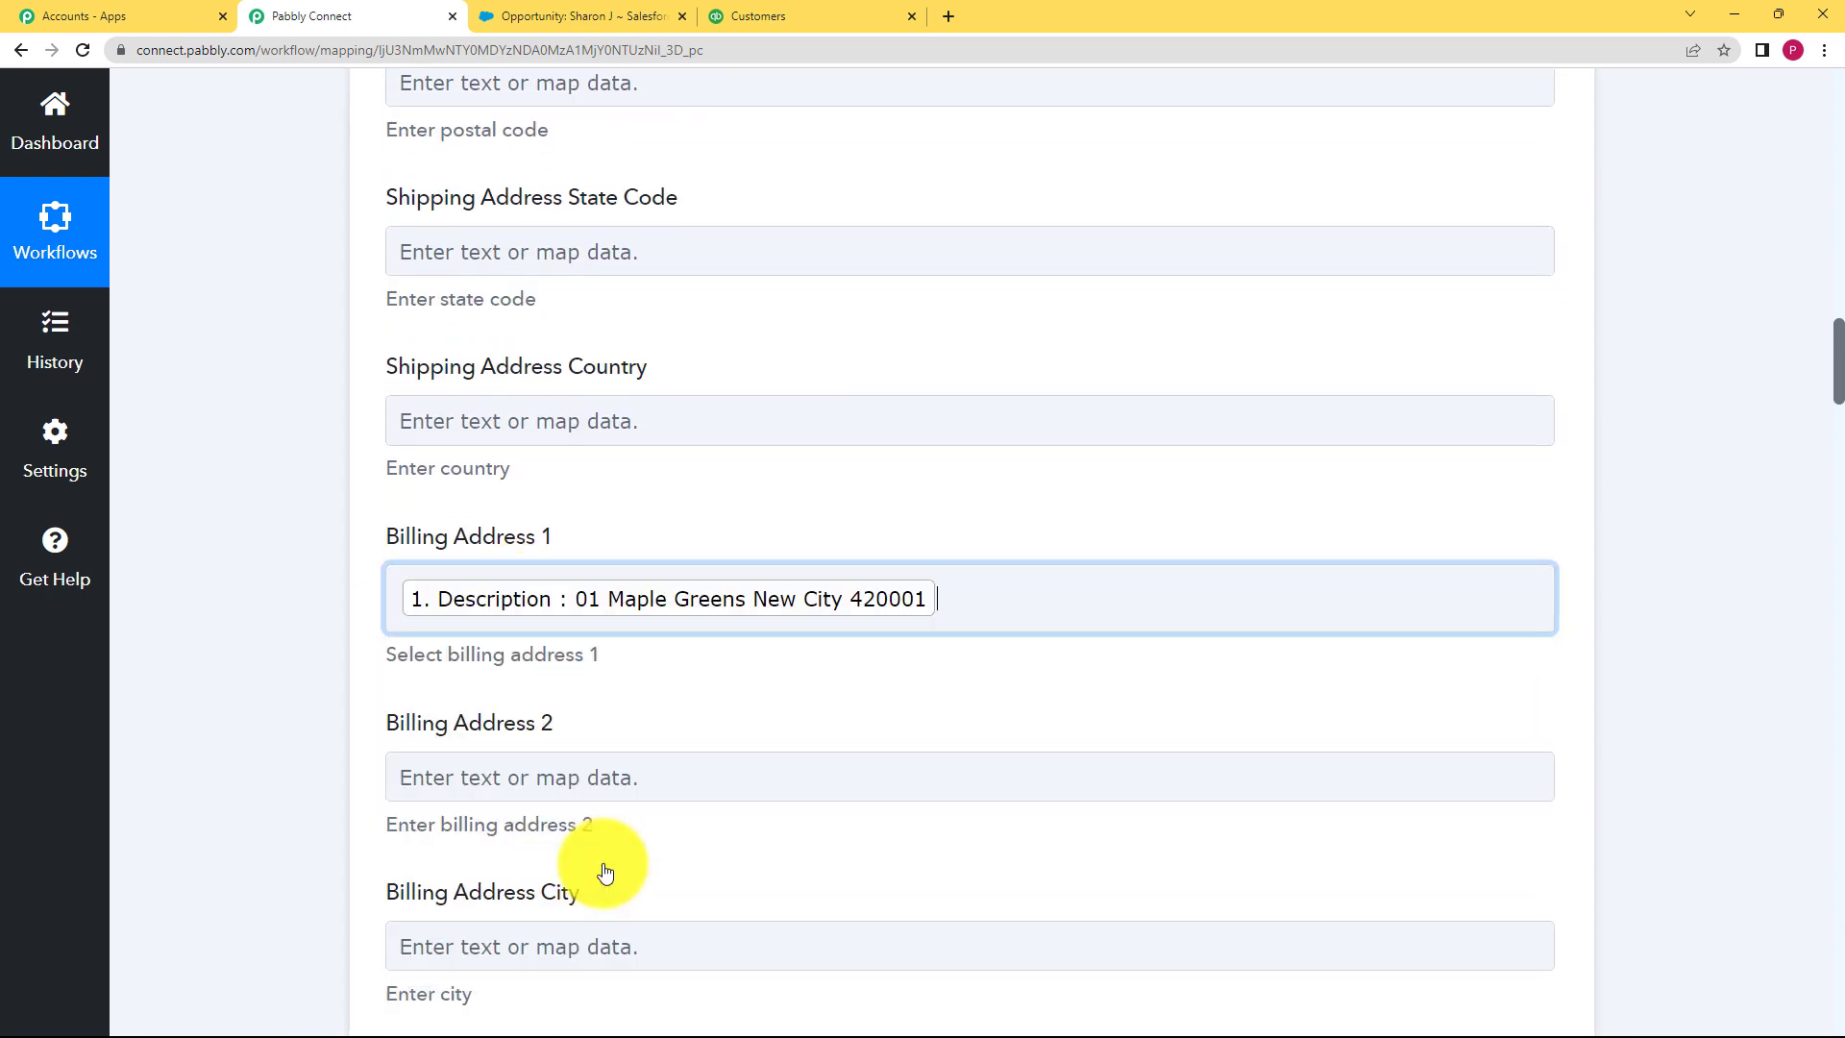
pyautogui.click(366, 677)
pyautogui.scroll(-10, 366, 676)
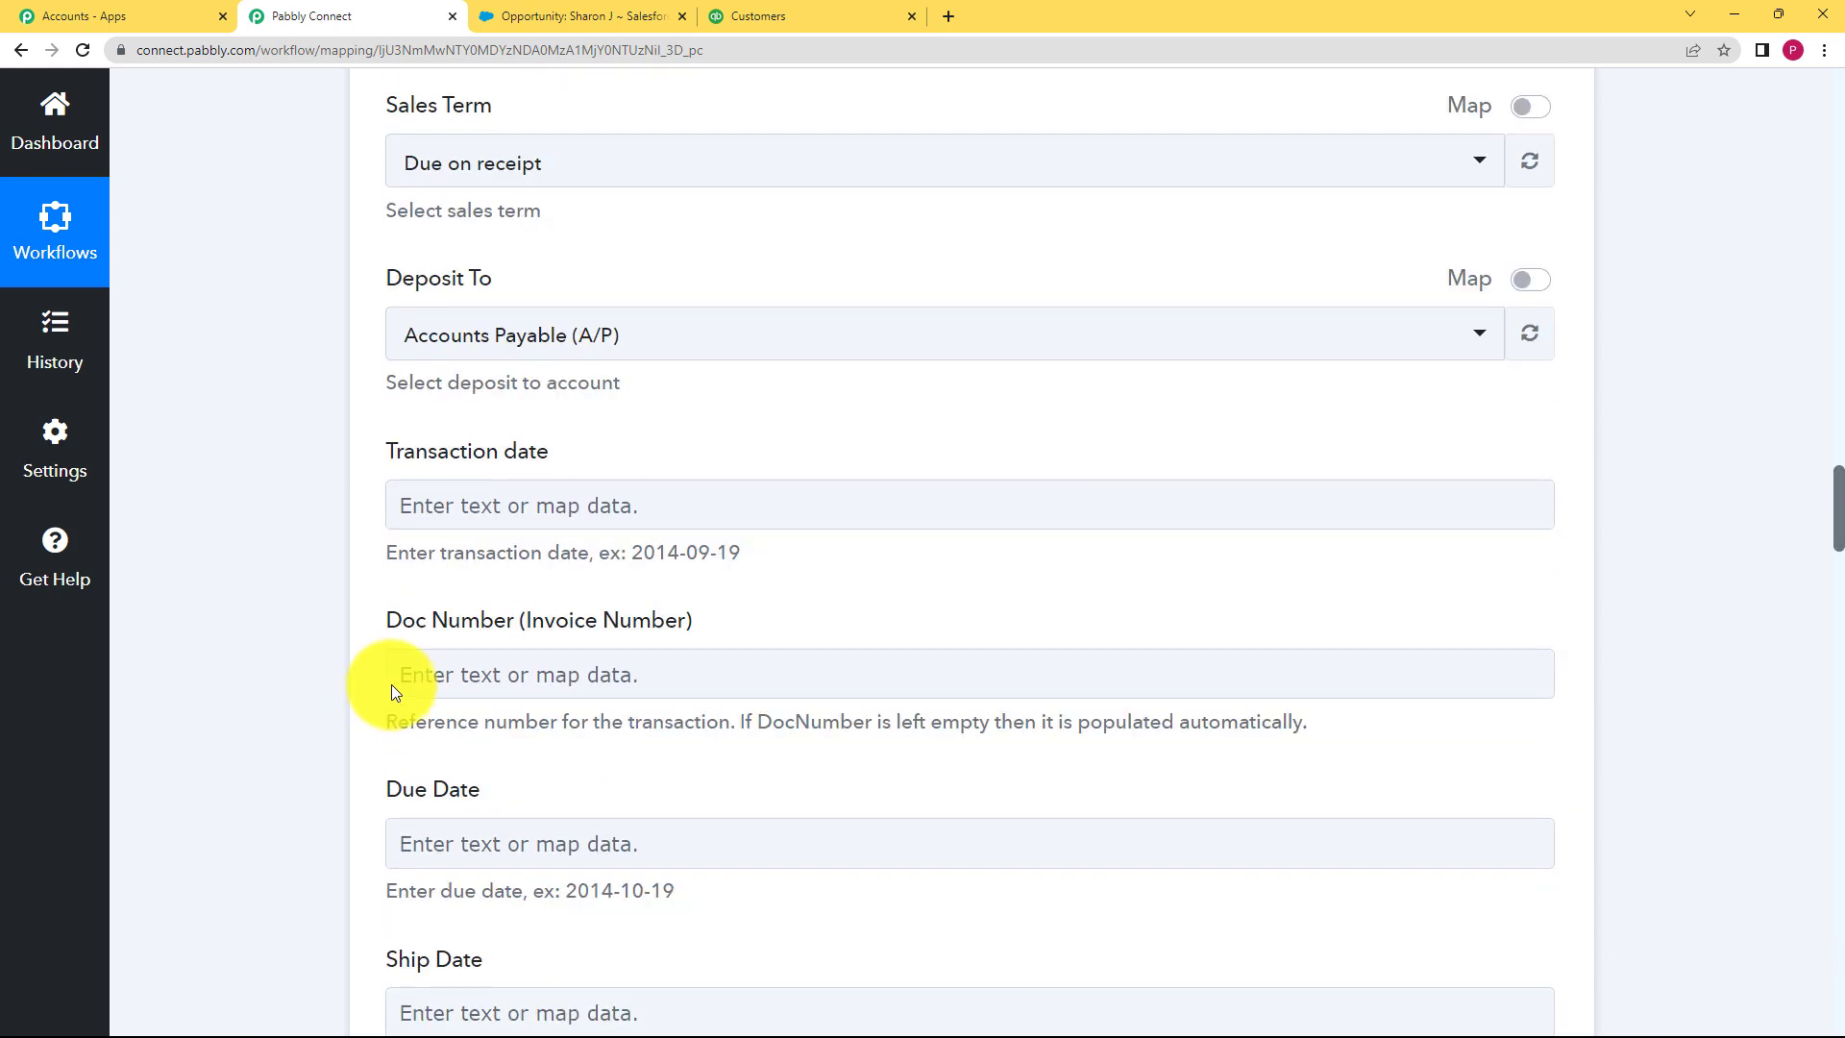
pyautogui.scroll(-1, 289, 605)
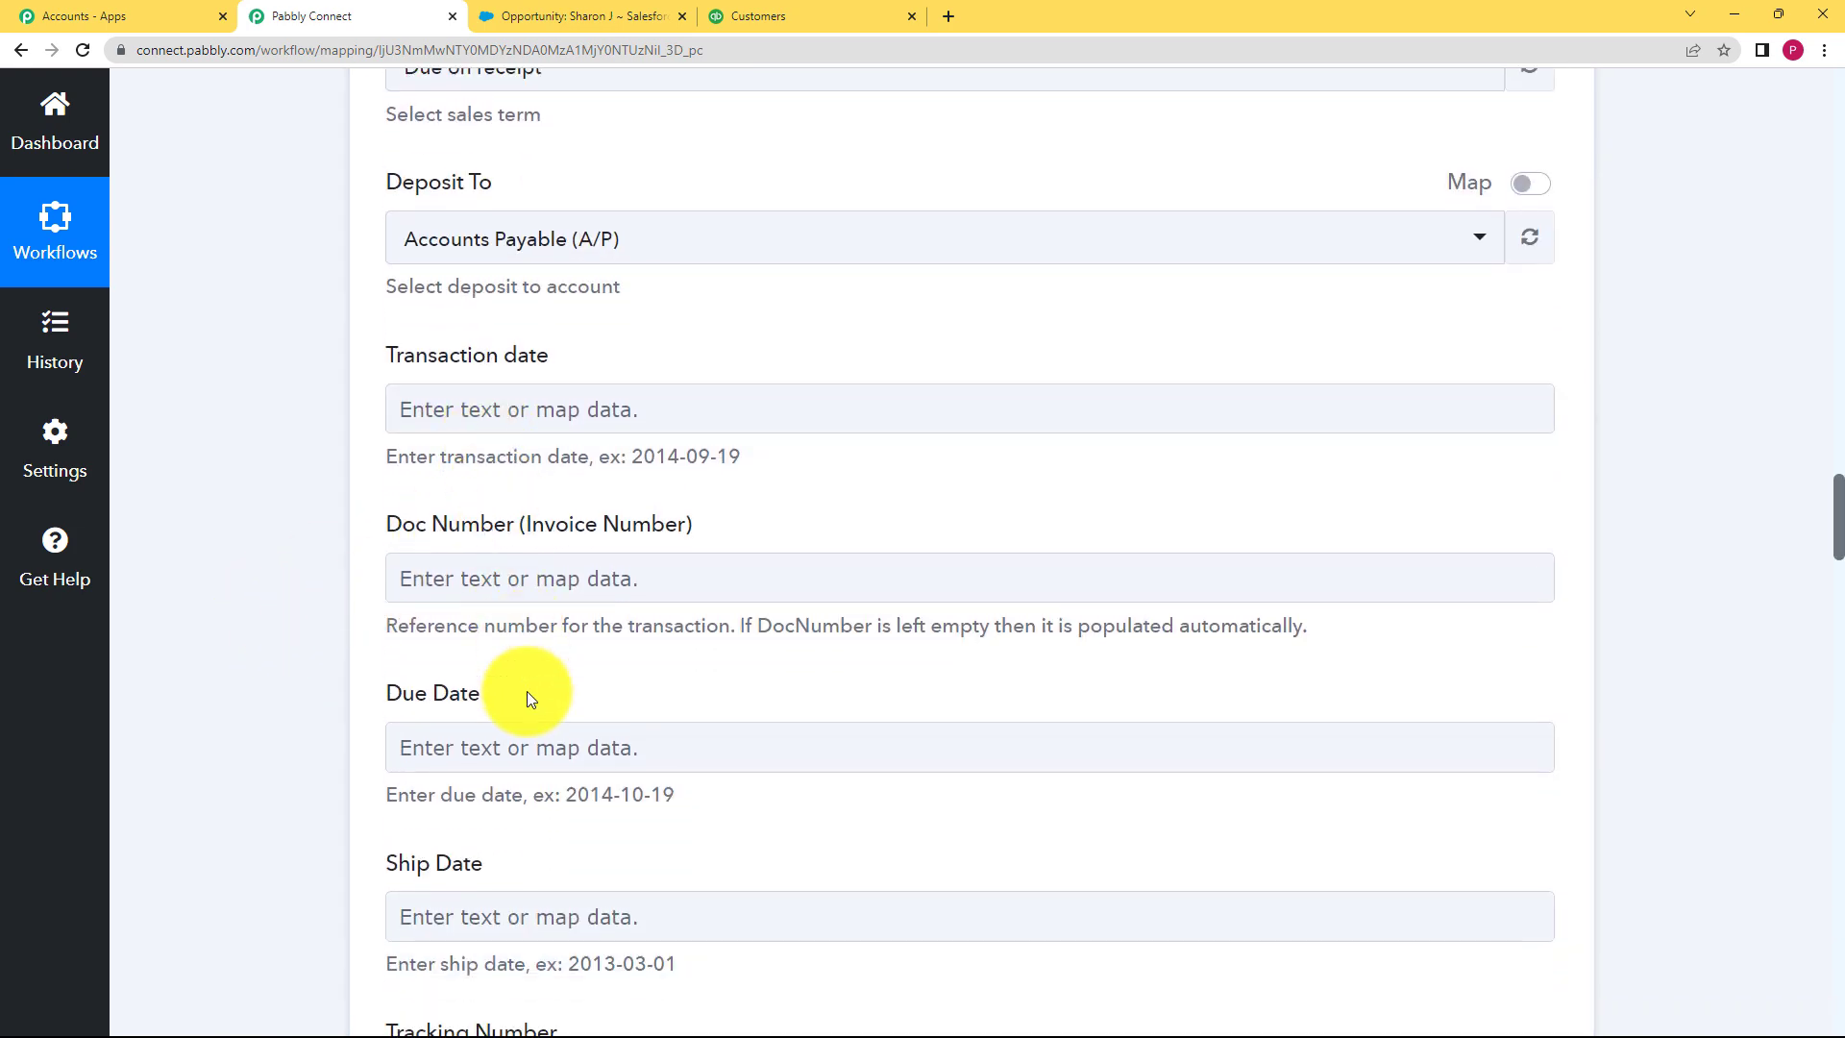
# Step: Map the opportunity's Date C value into the invoice Due Date
pyautogui.click(522, 734)
pyautogui.scroll(-3, 494, 679)
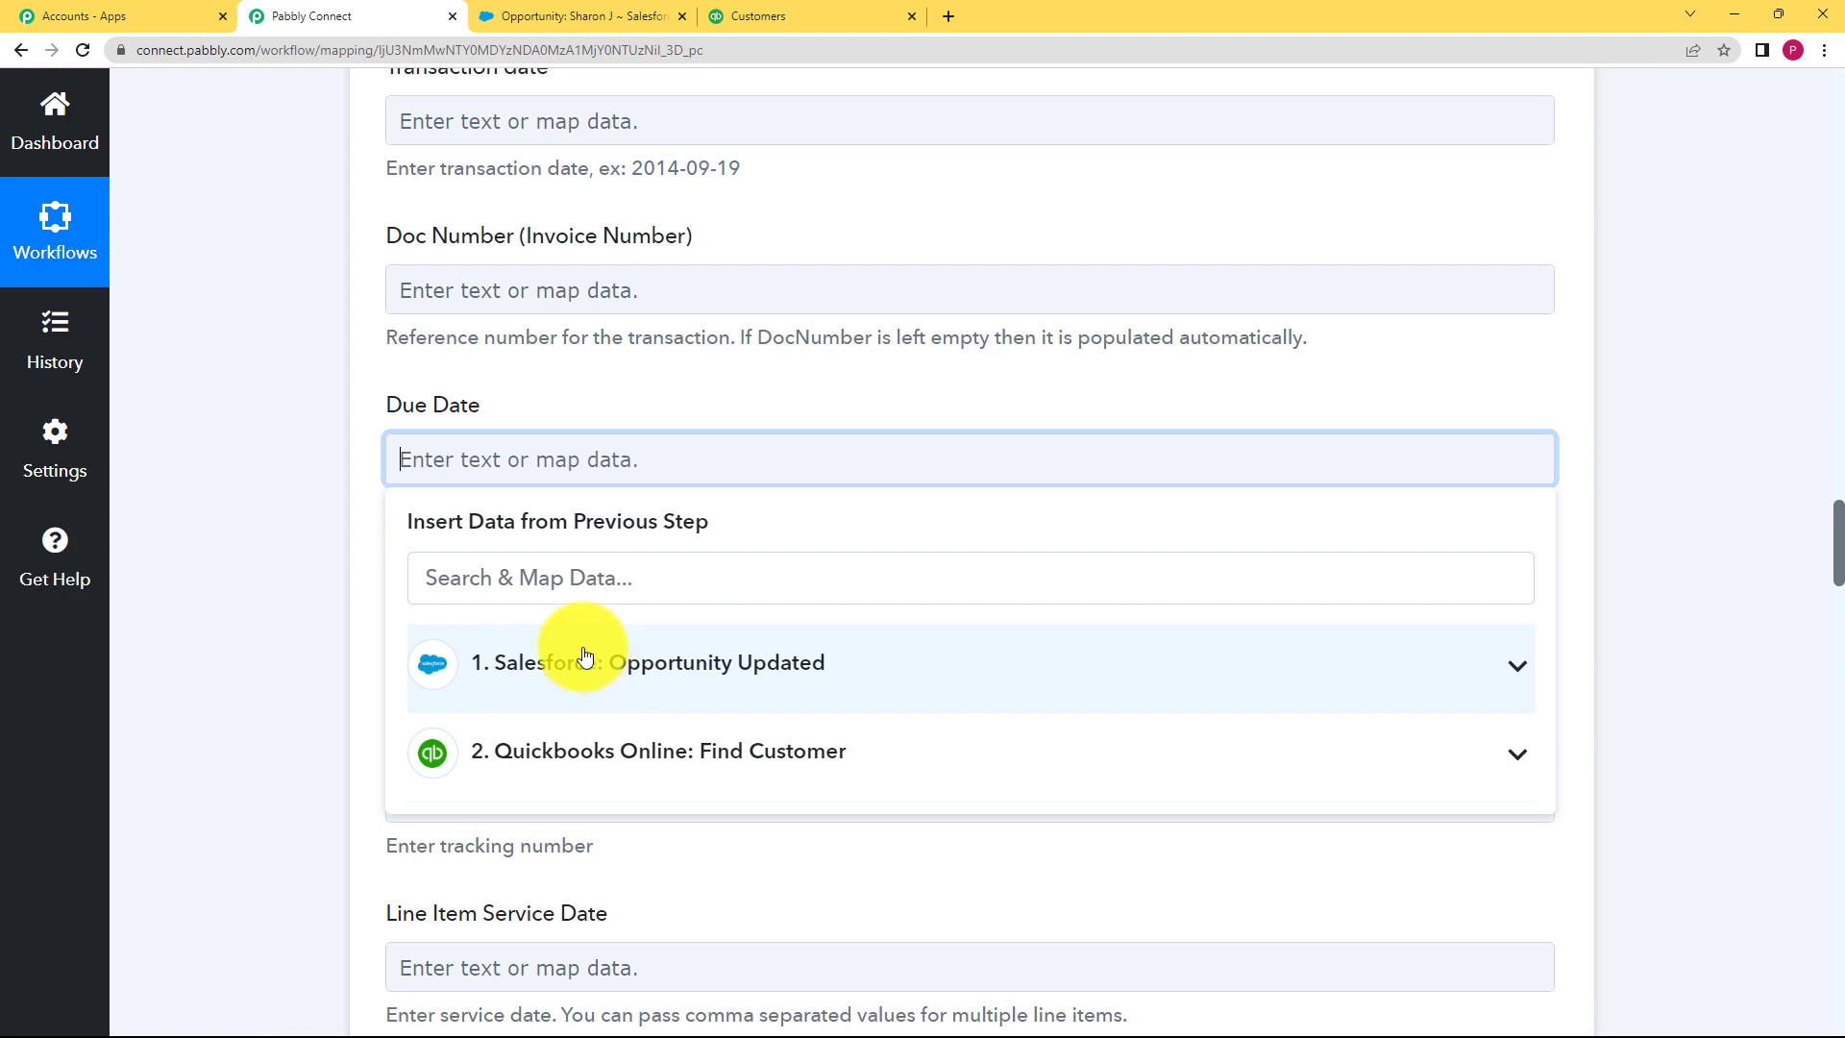
pyautogui.click(573, 577)
pyautogui.write('da')
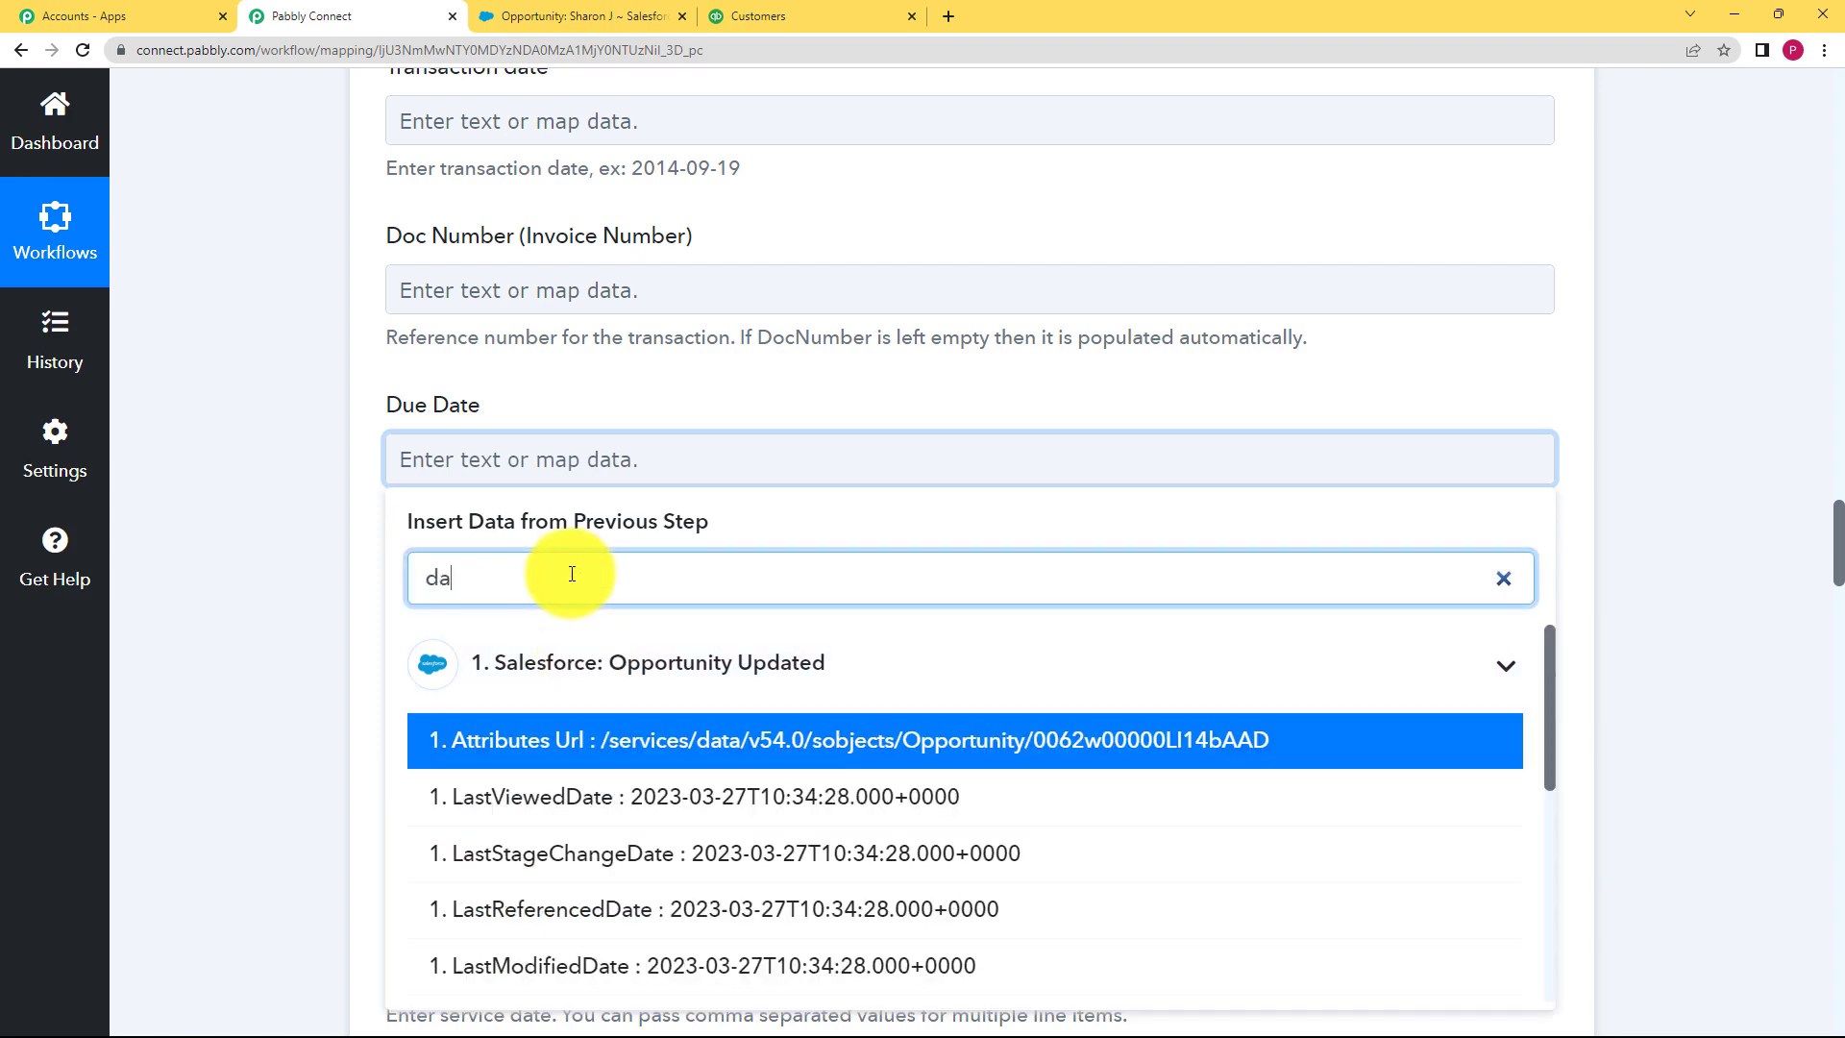
pyautogui.write('te')
pyautogui.scroll(-2, 672, 576)
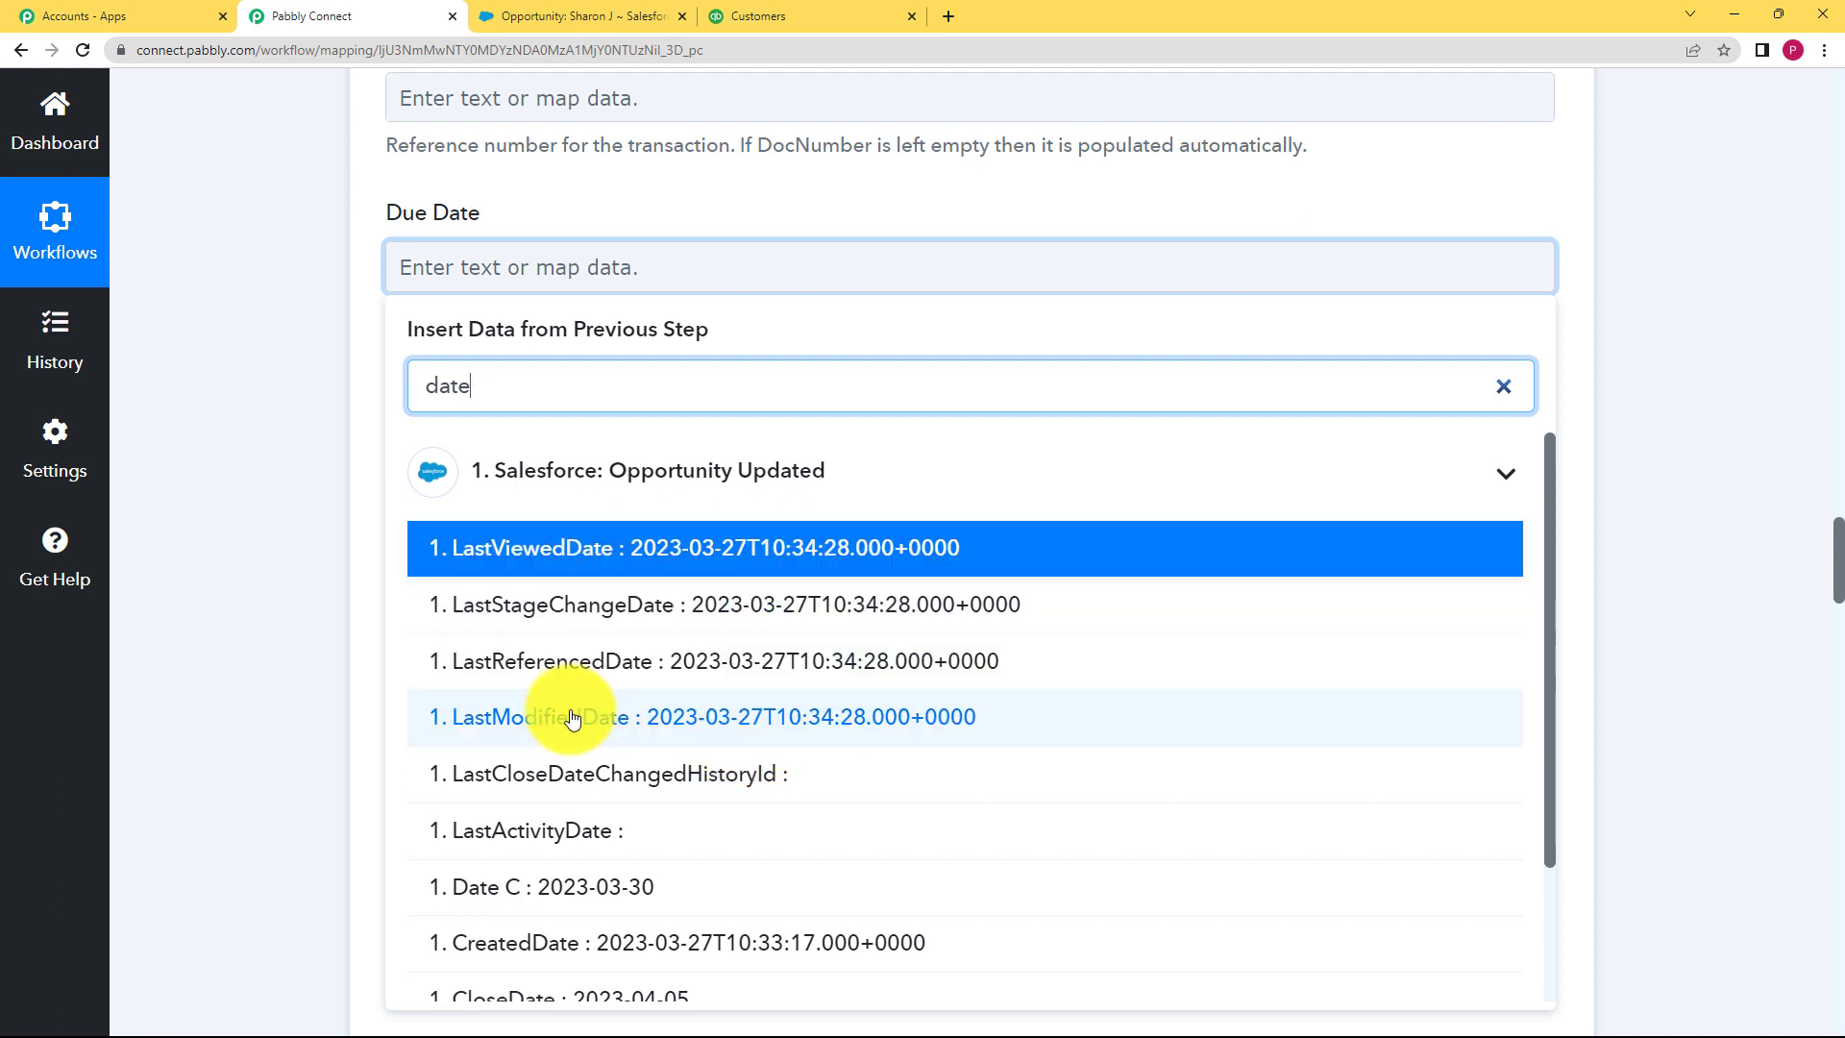
pyautogui.scroll(-2, 564, 751)
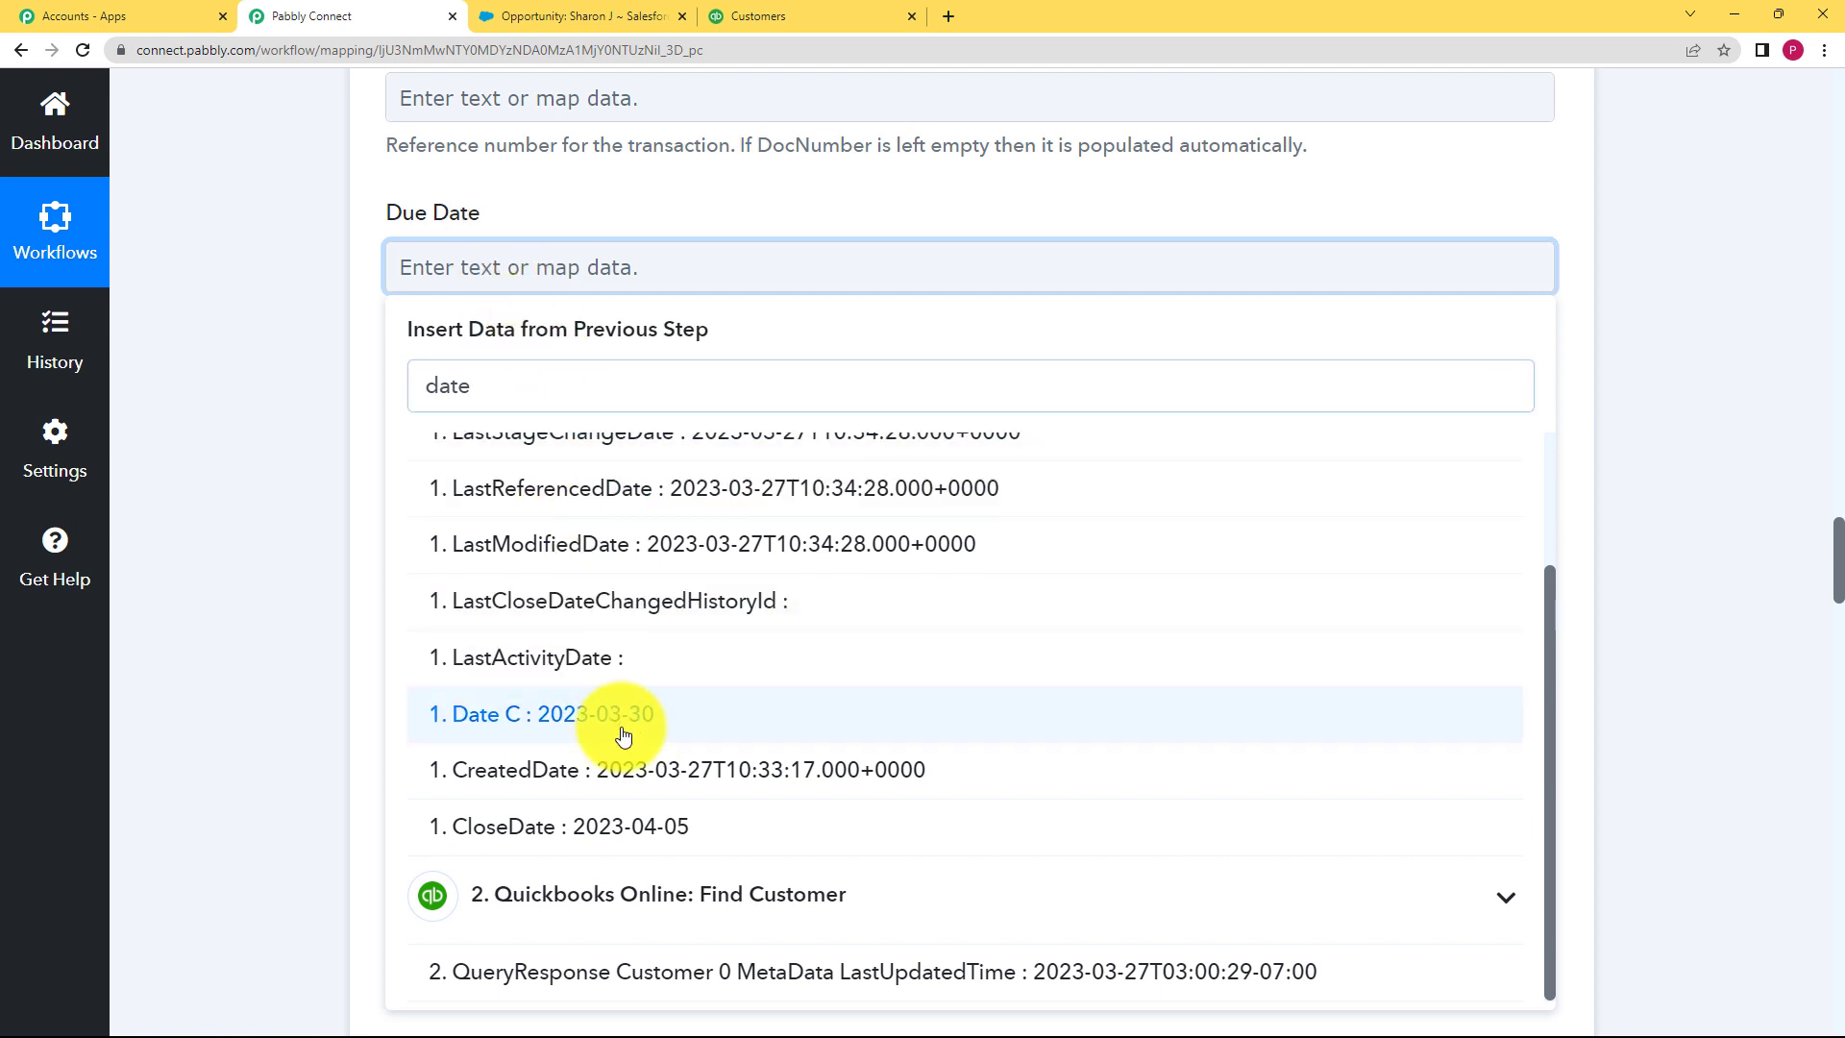
pyautogui.click(625, 723)
pyautogui.click(249, 504)
# Step: Map TrackingNumber C (NO45987) into the invoice Tracking Number field
pyautogui.scroll(-2, 278, 534)
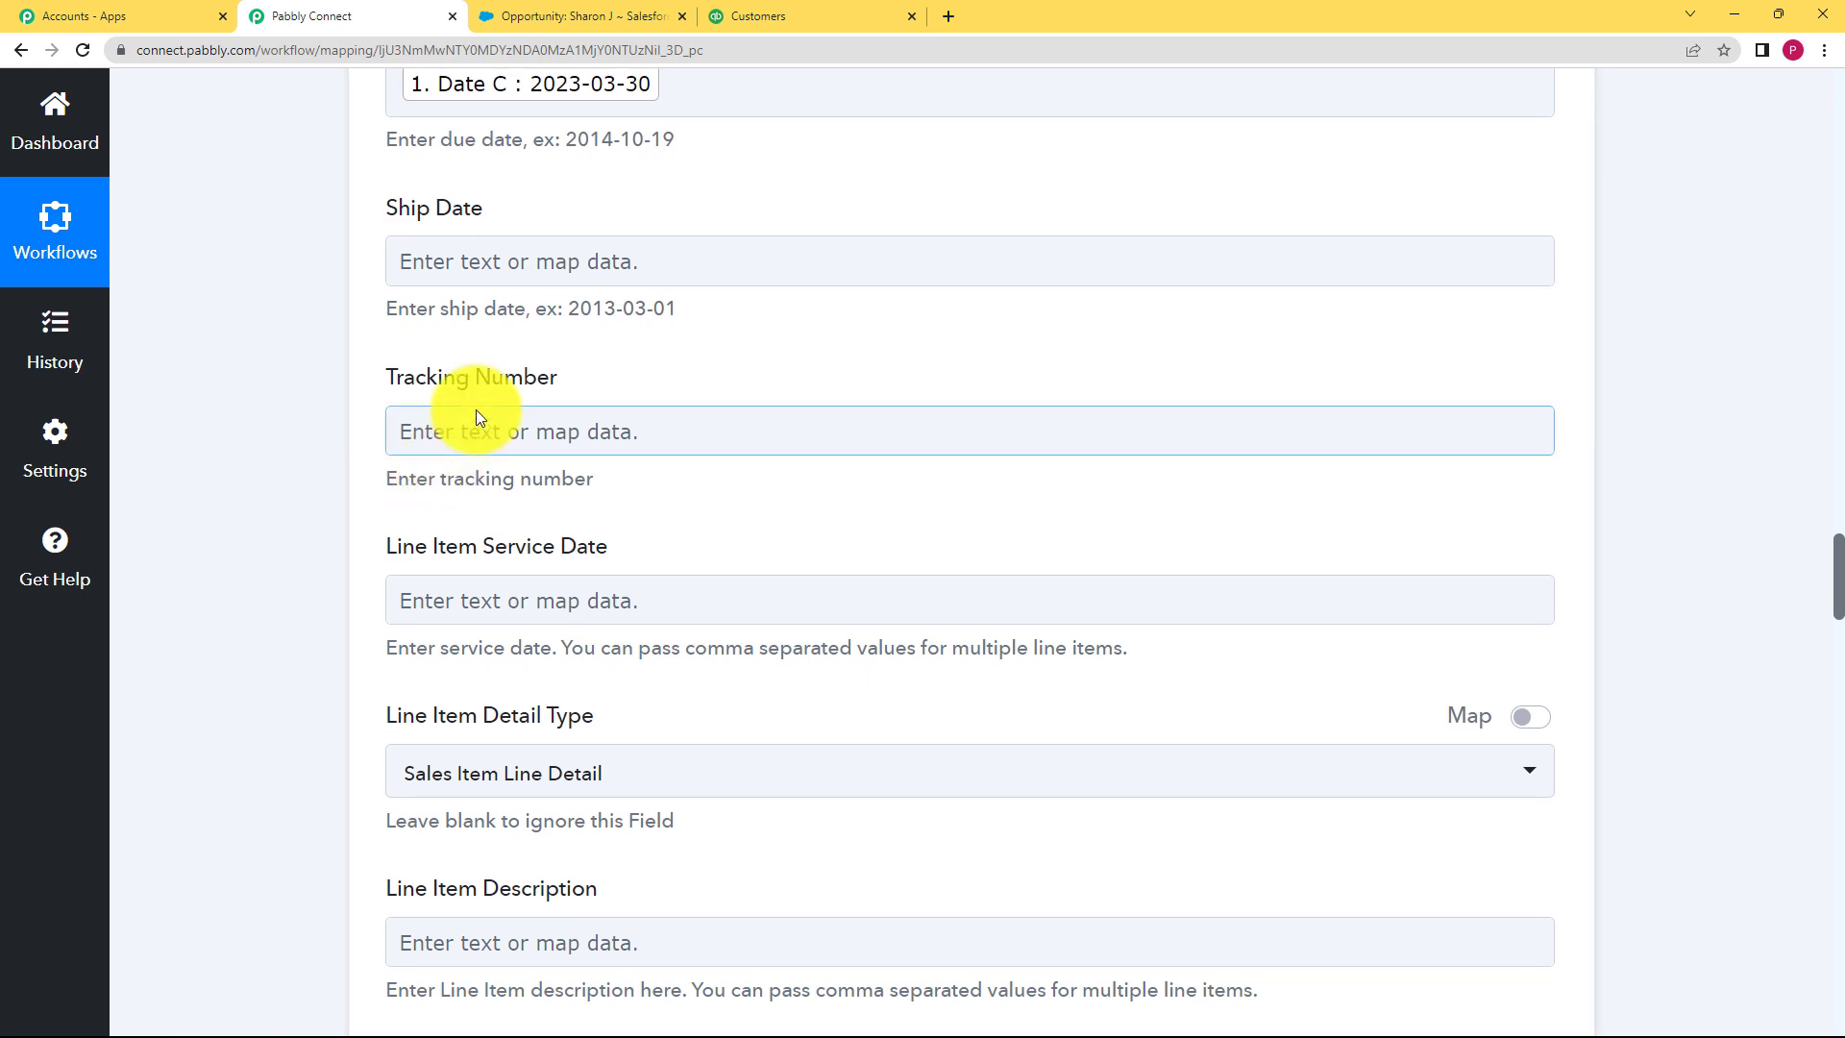
pyautogui.click(467, 434)
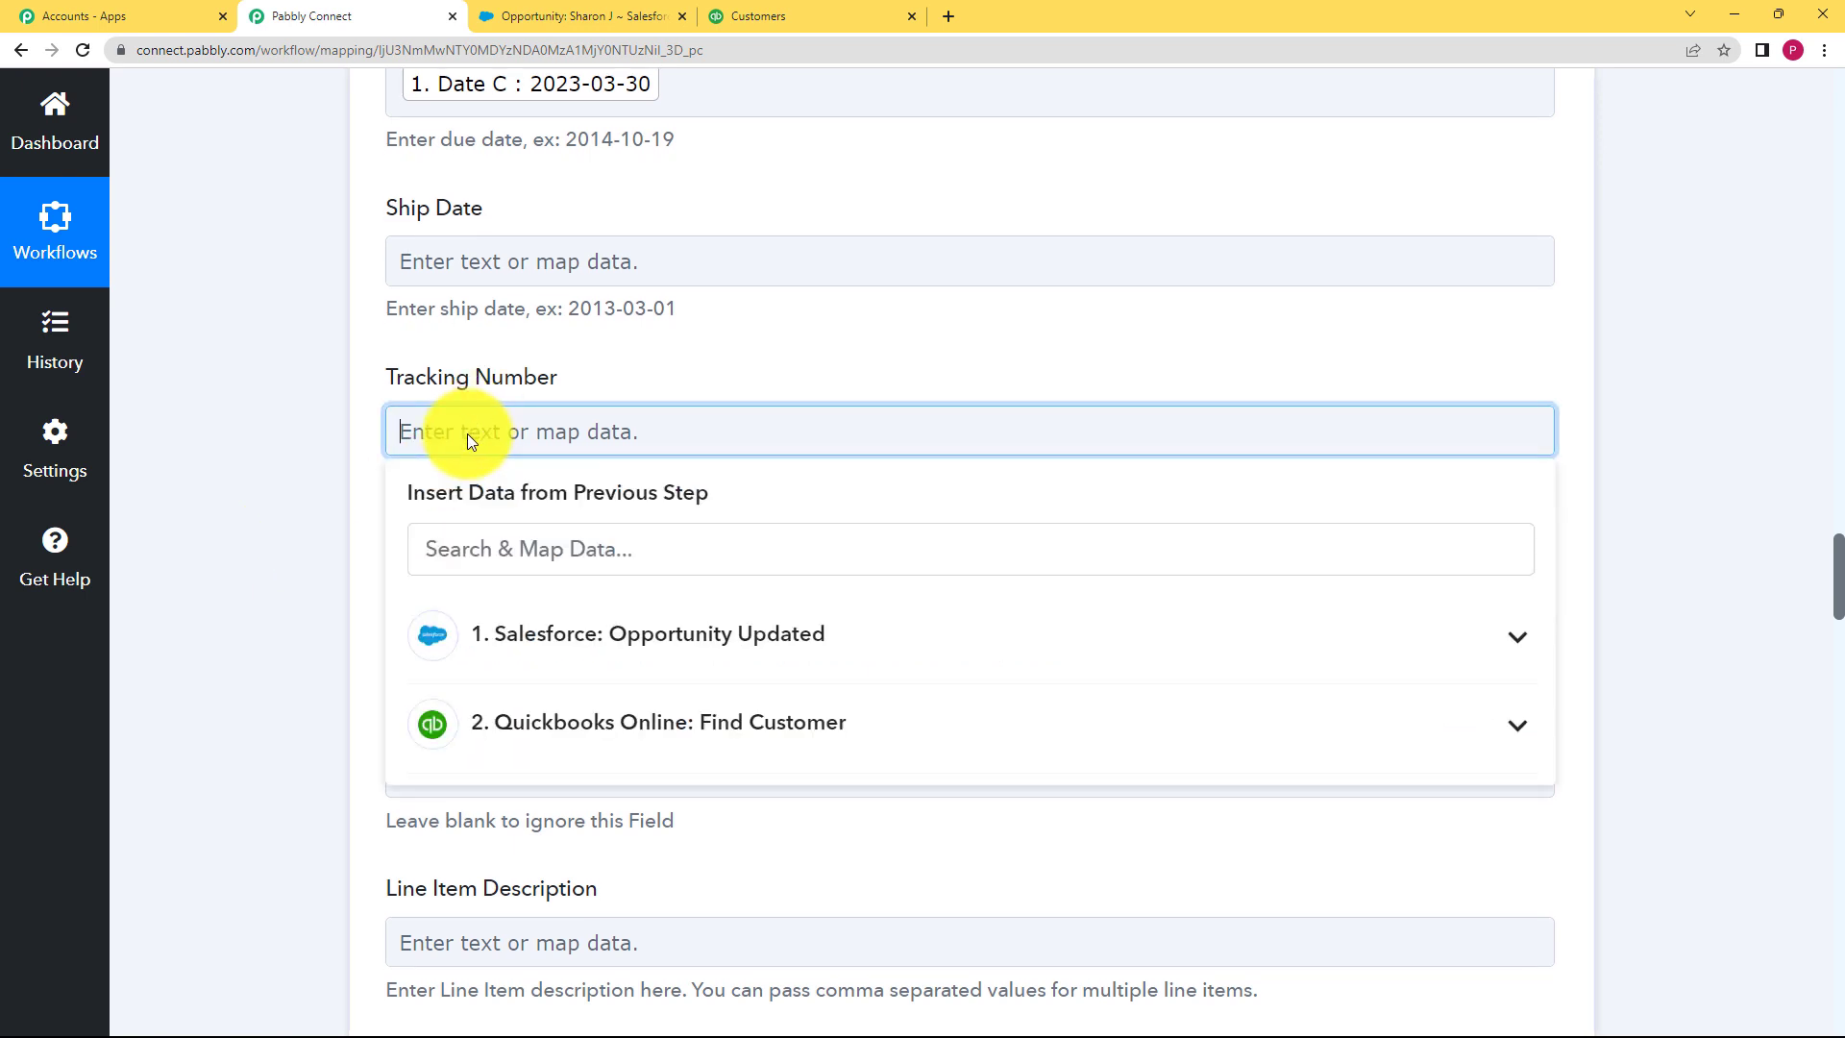
pyautogui.click(628, 555)
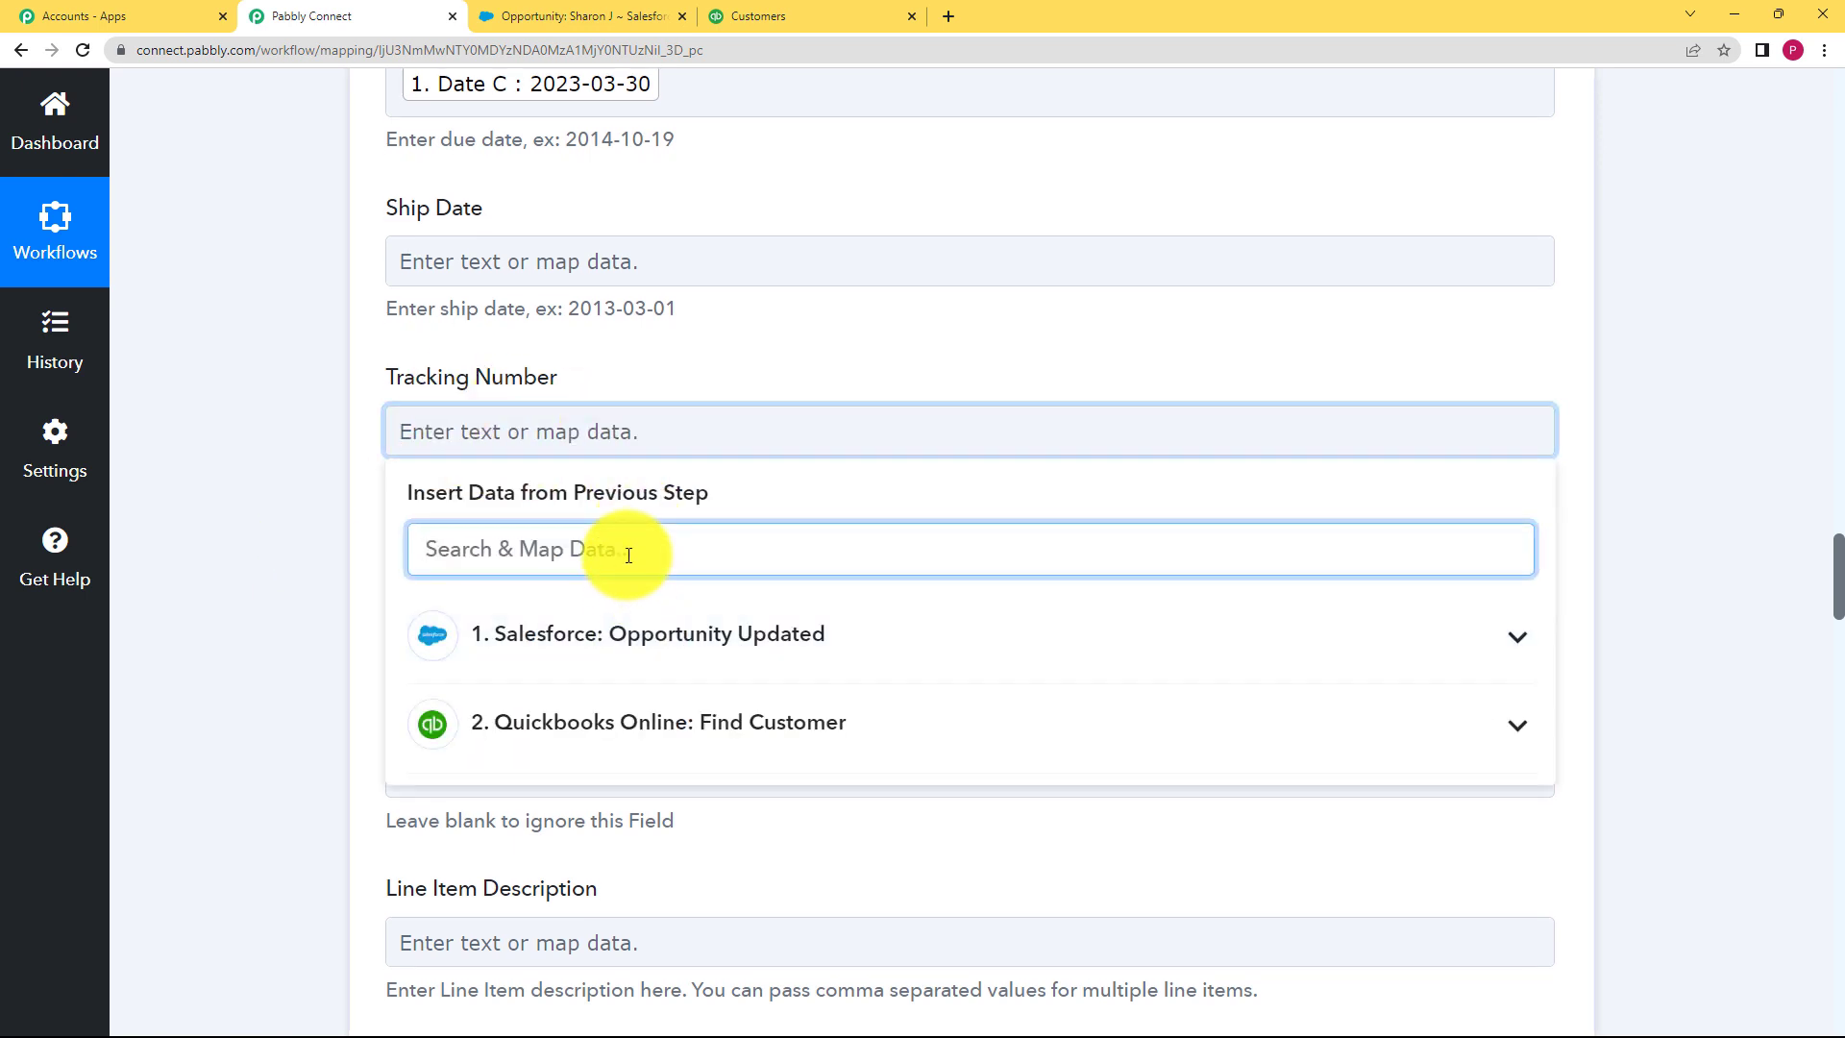
pyautogui.write('NO')
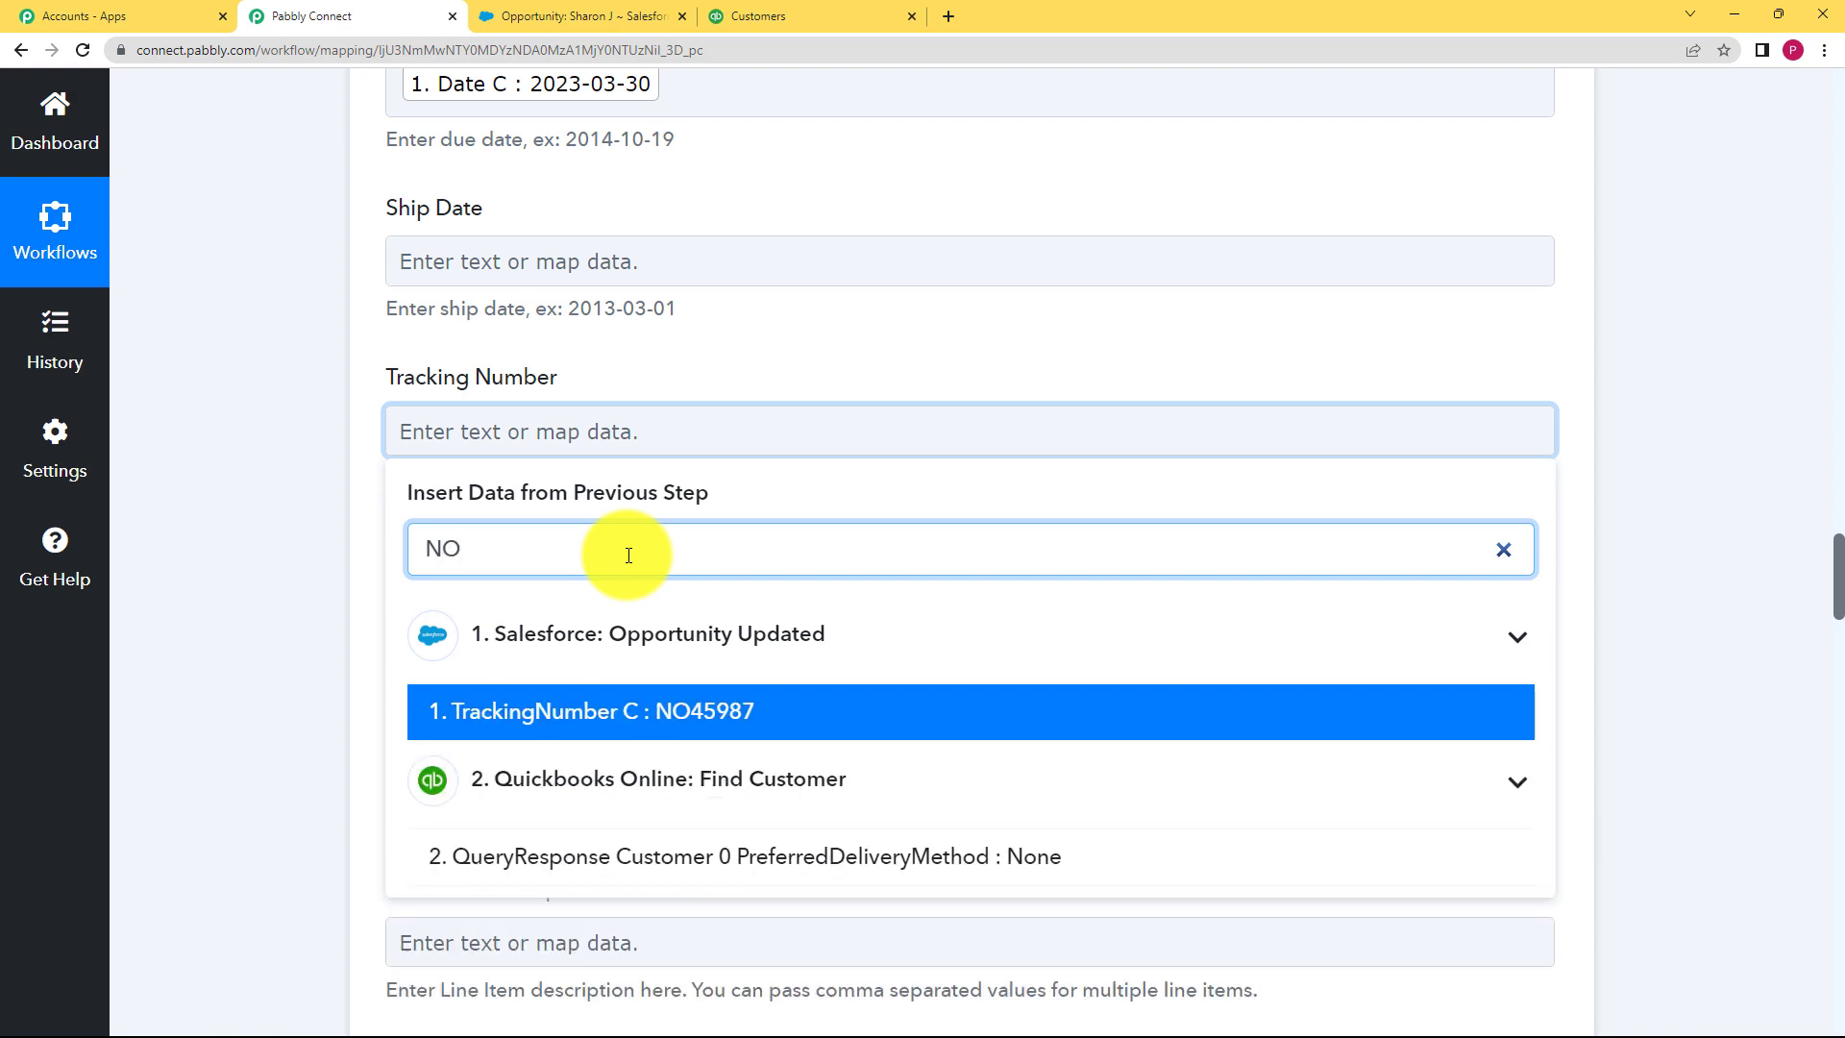
pyautogui.click(659, 712)
pyautogui.click(315, 684)
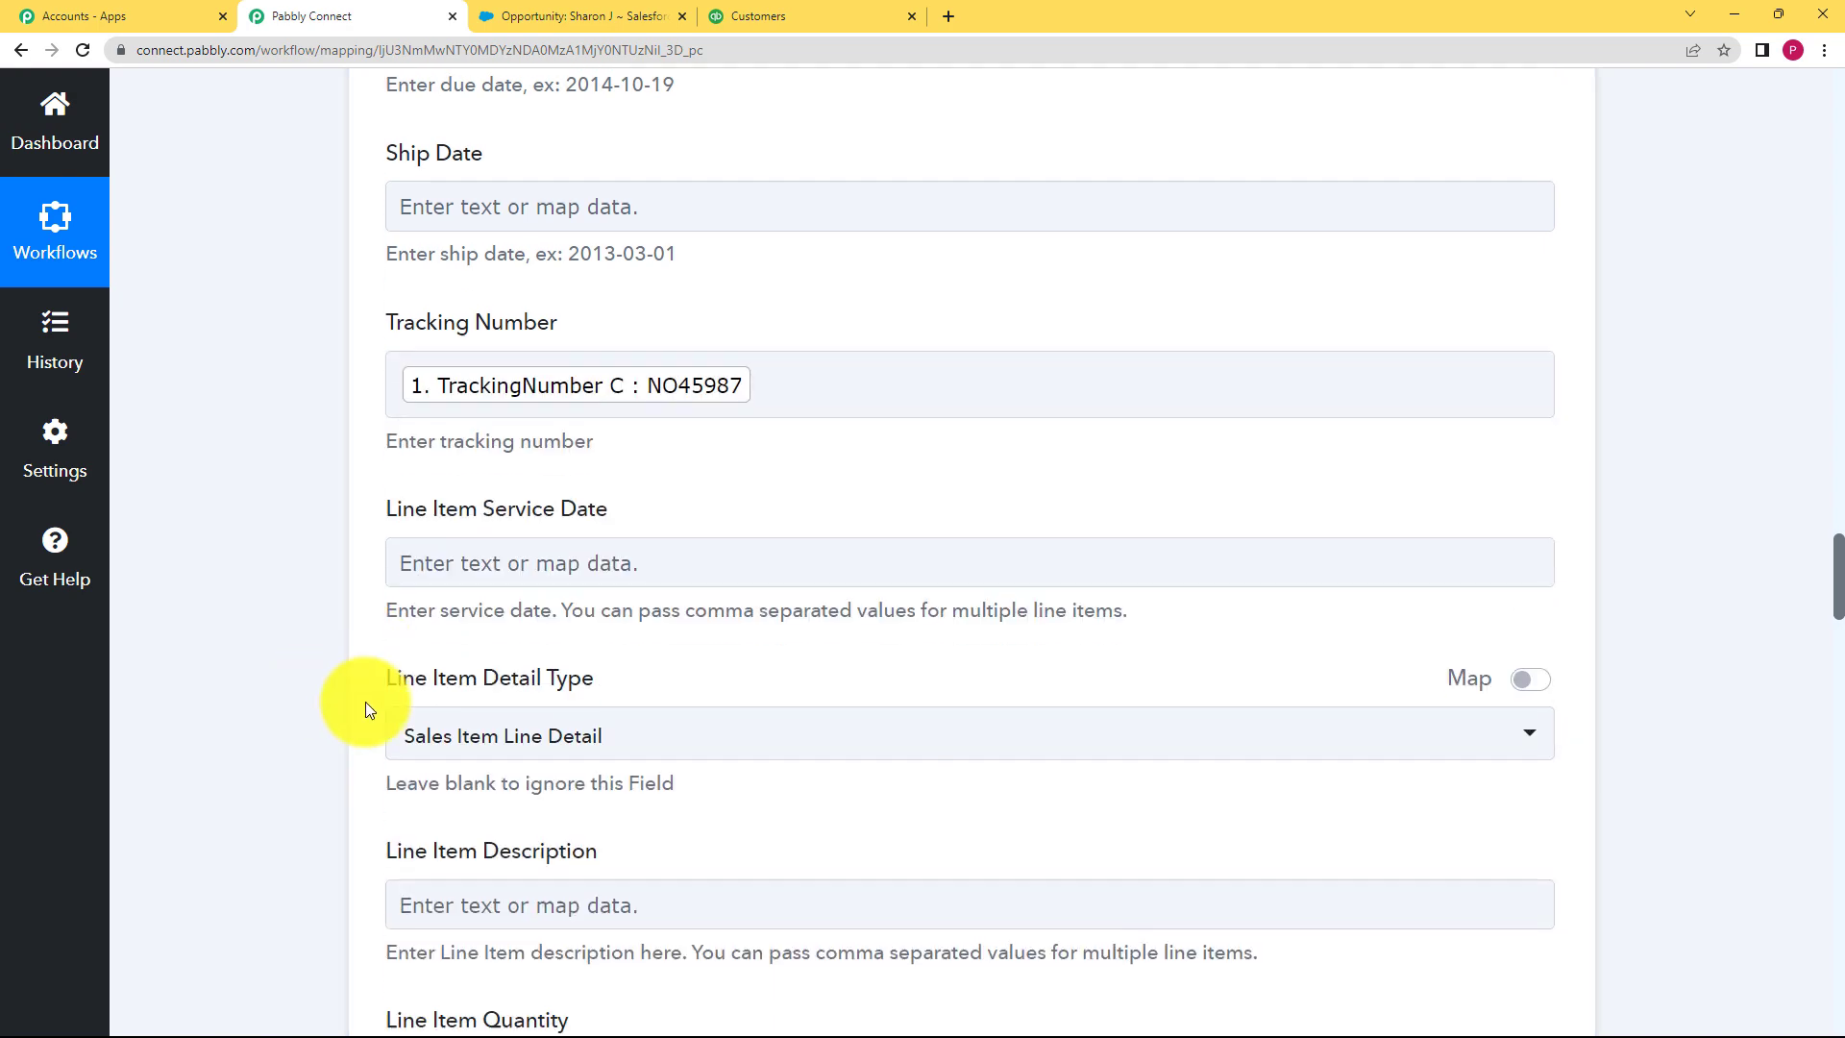
# Step: Map the opportunity's Amount (150) into Line Item Amount, then scroll to the form's bottom
pyautogui.scroll(-10, 365, 709)
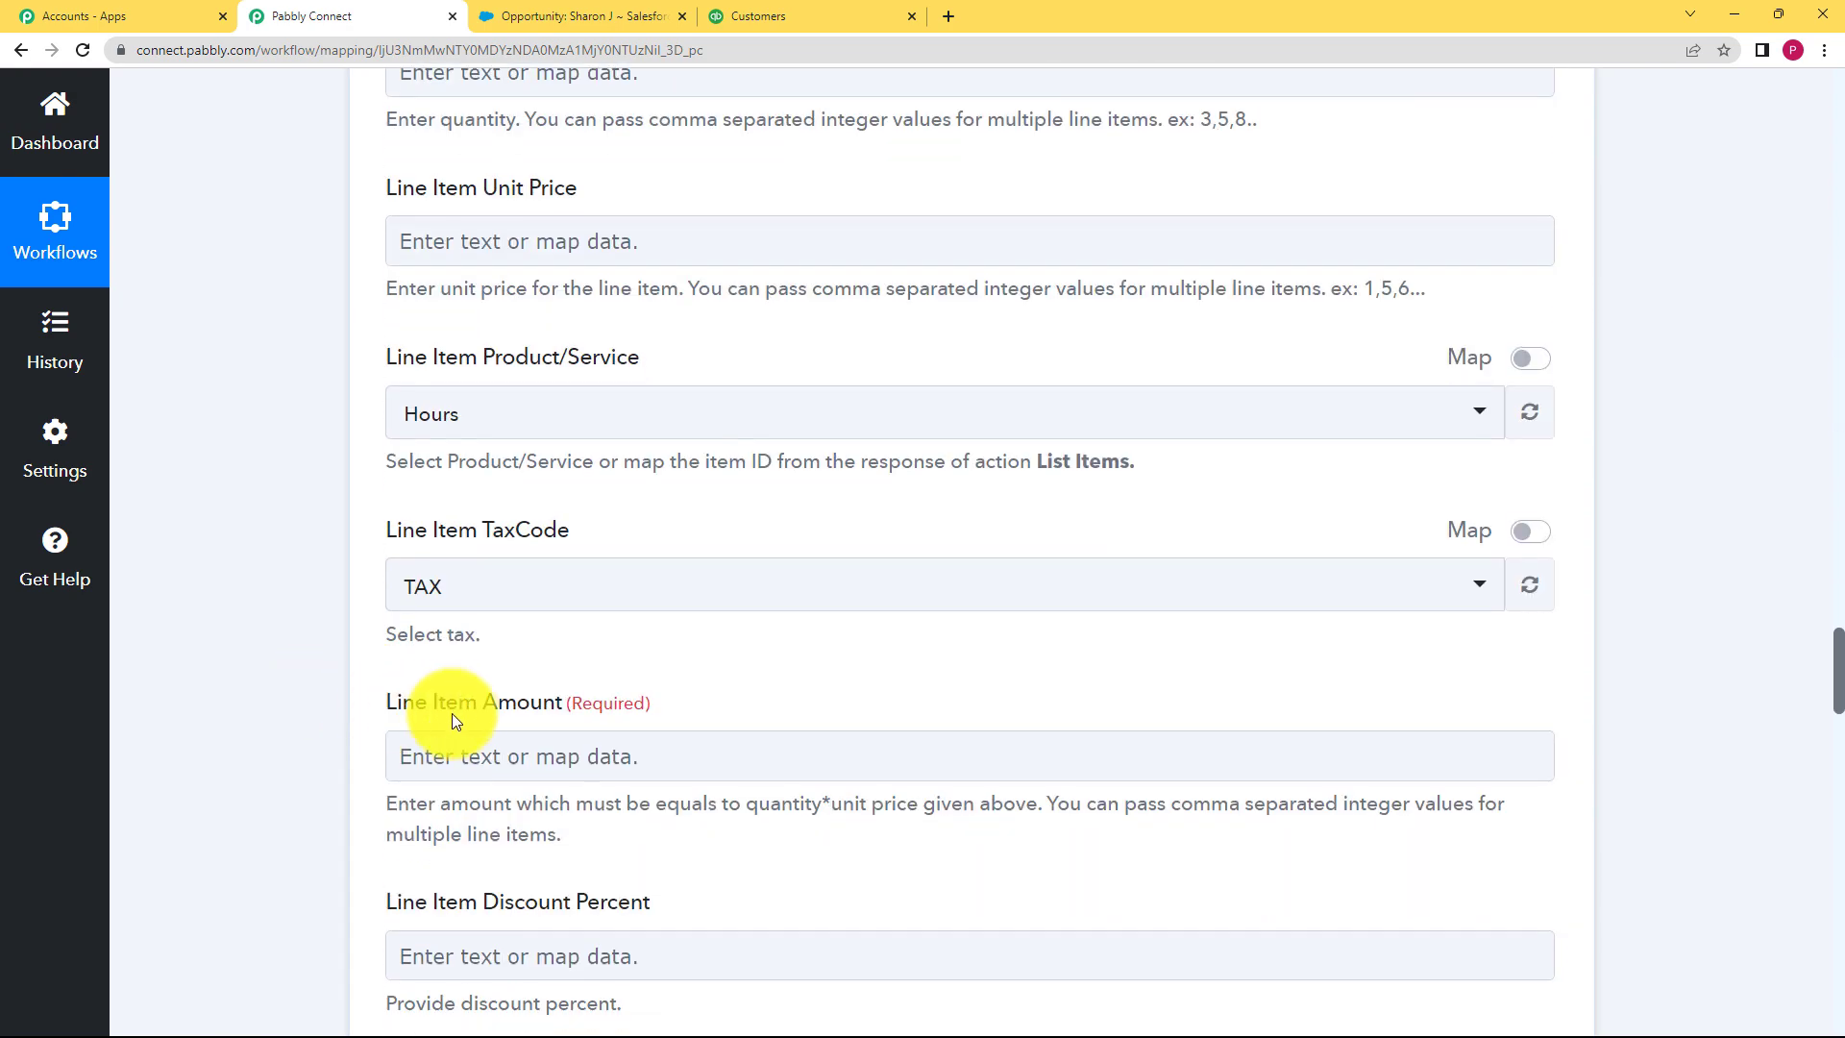
pyautogui.click(464, 742)
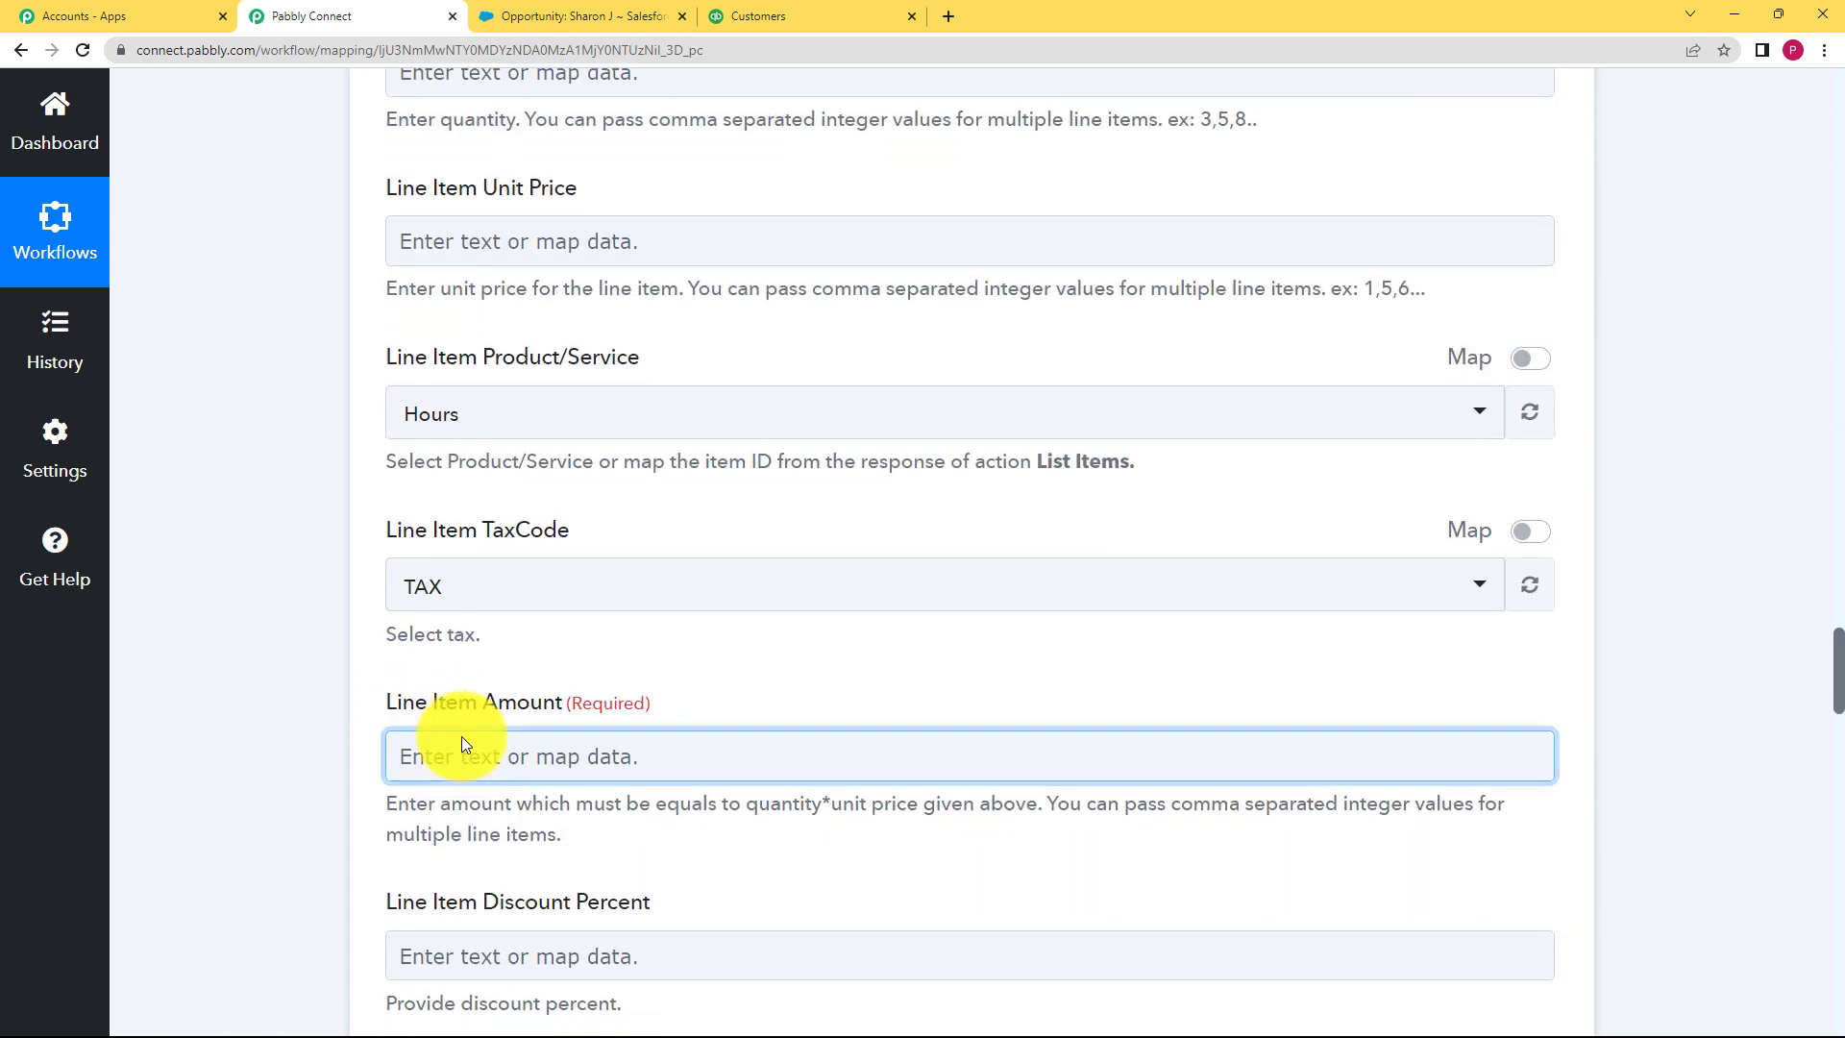
pyautogui.write('15')
pyautogui.press('BackSpace')
pyautogui.press('BackSpace')
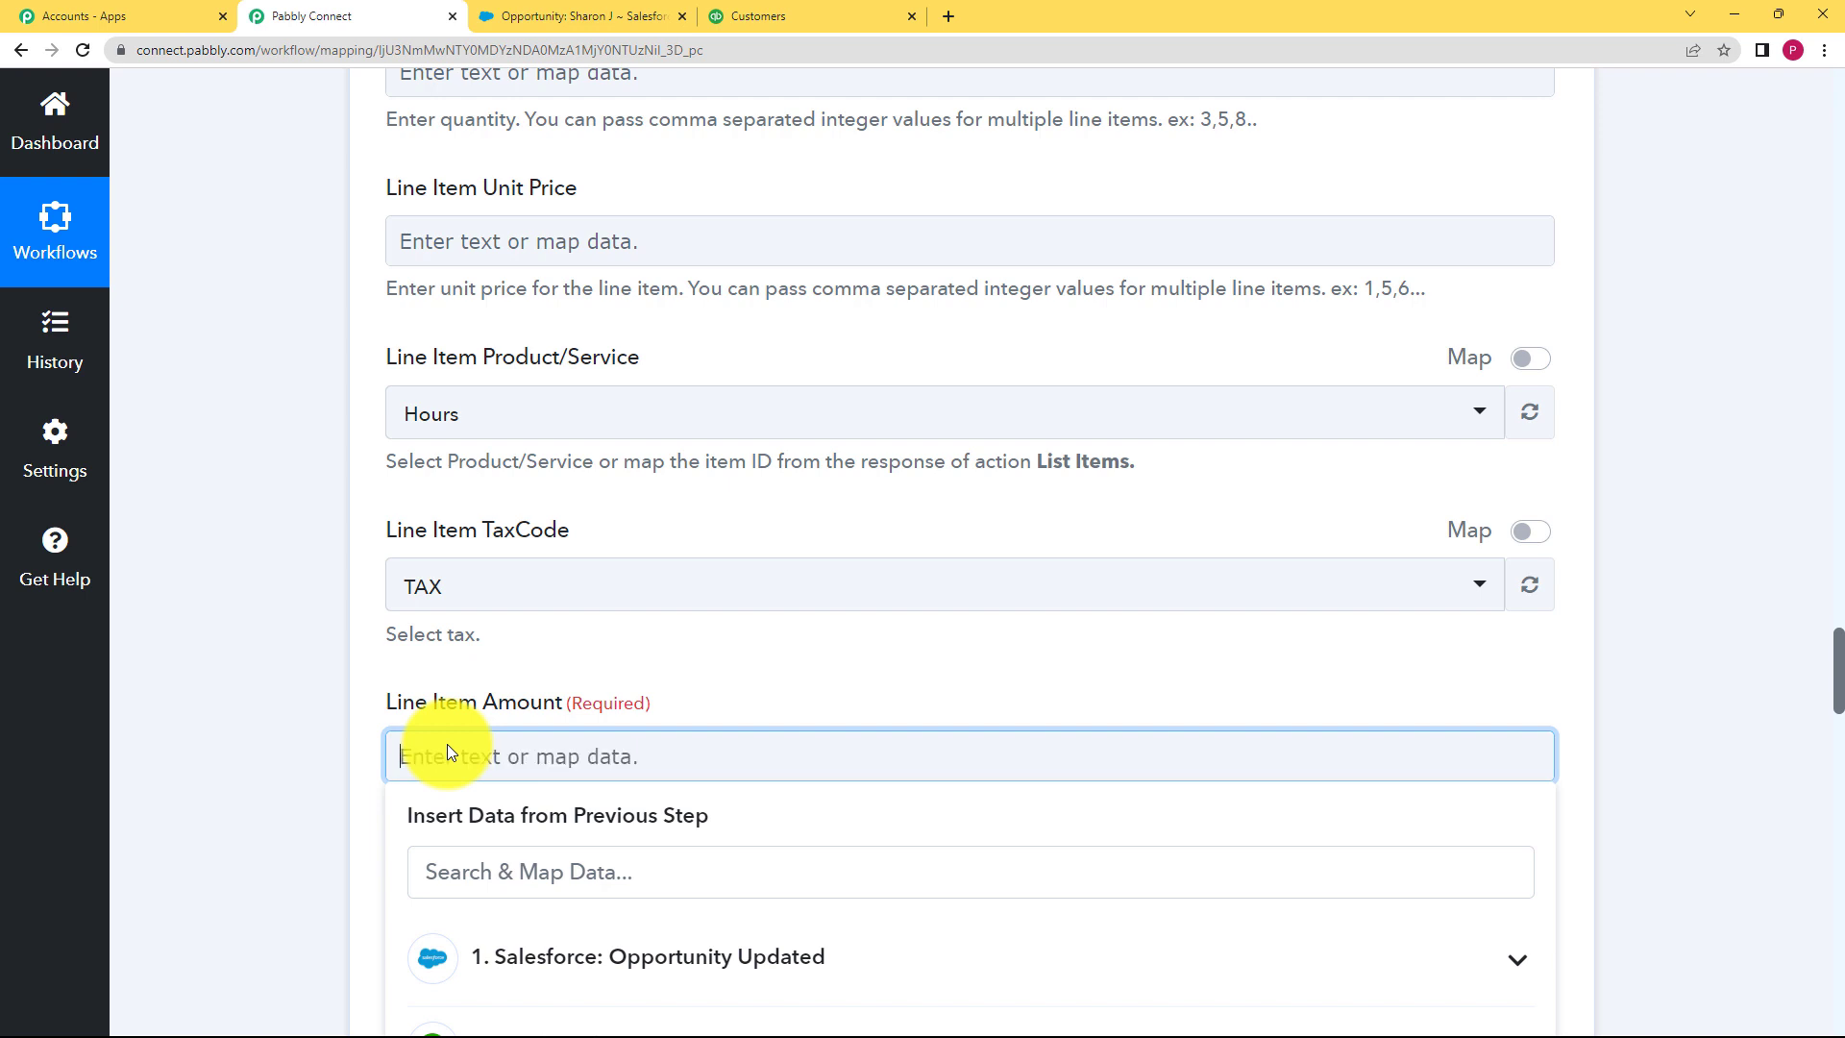
pyautogui.click(529, 854)
pyautogui.write('150')
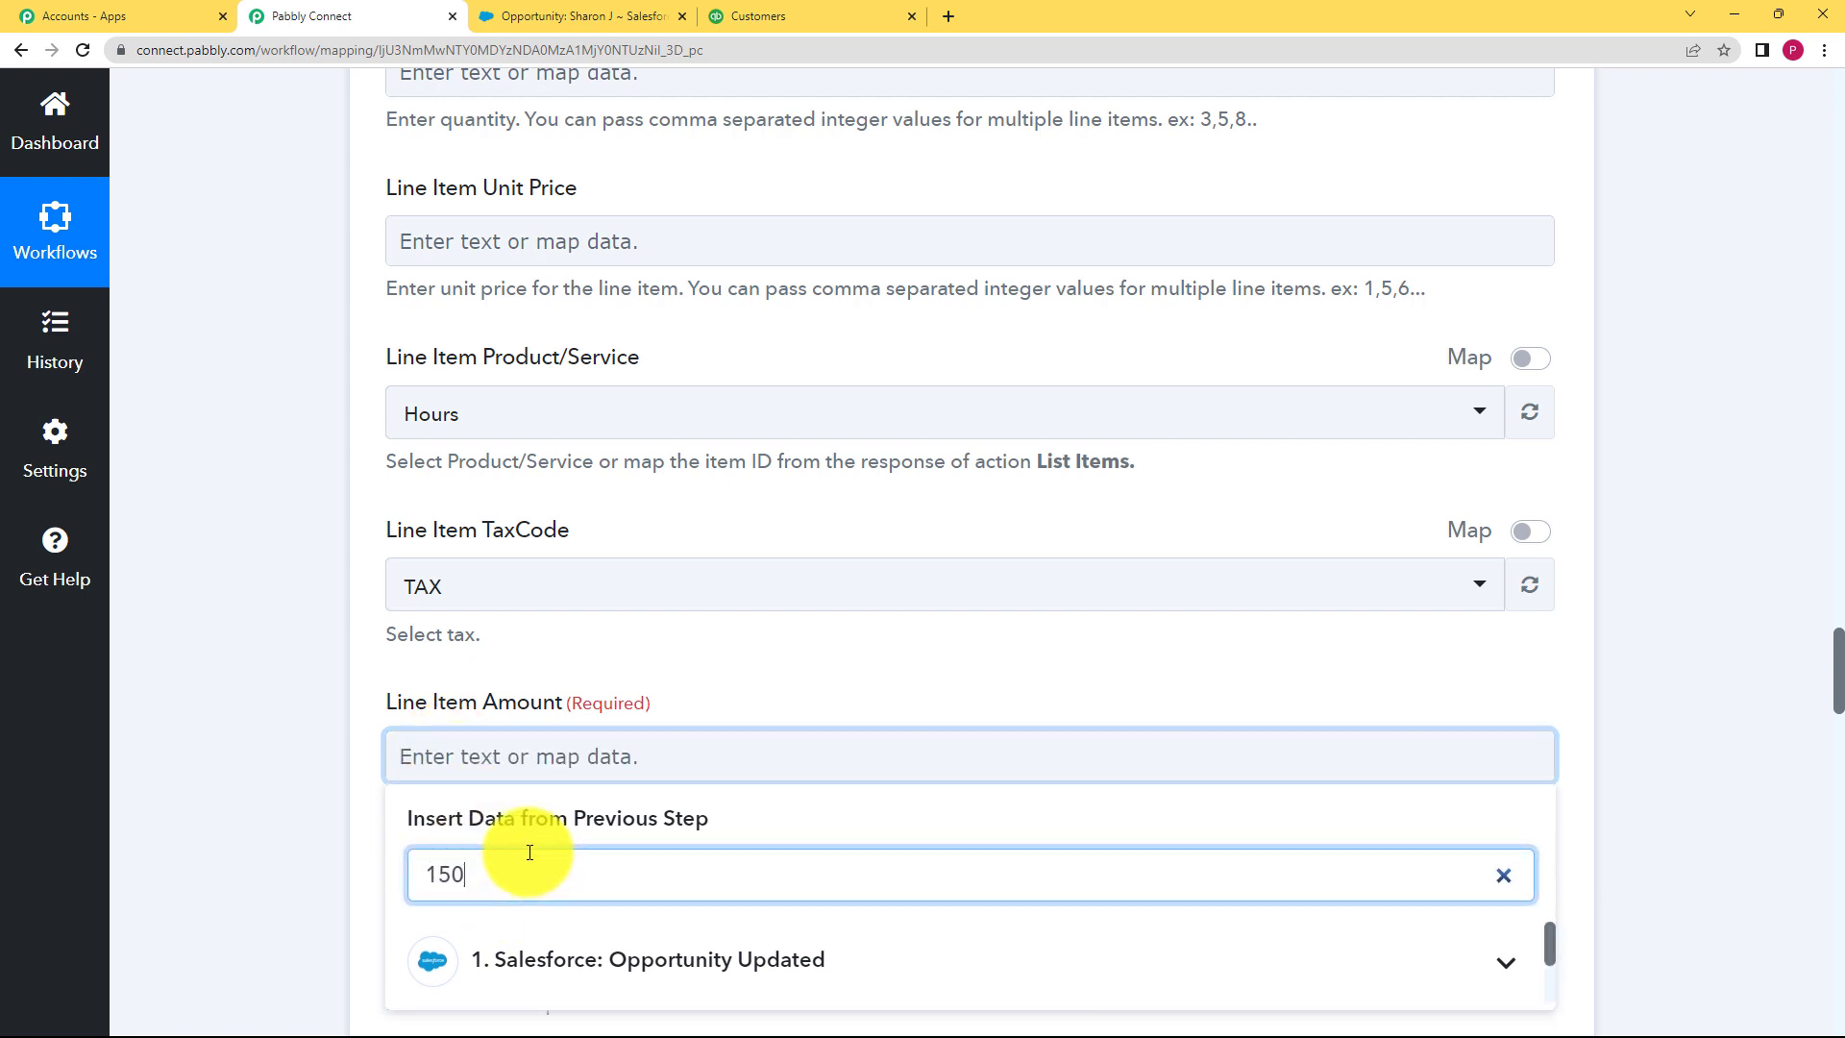
pyautogui.scroll(-3, 413, 769)
pyautogui.click(515, 745)
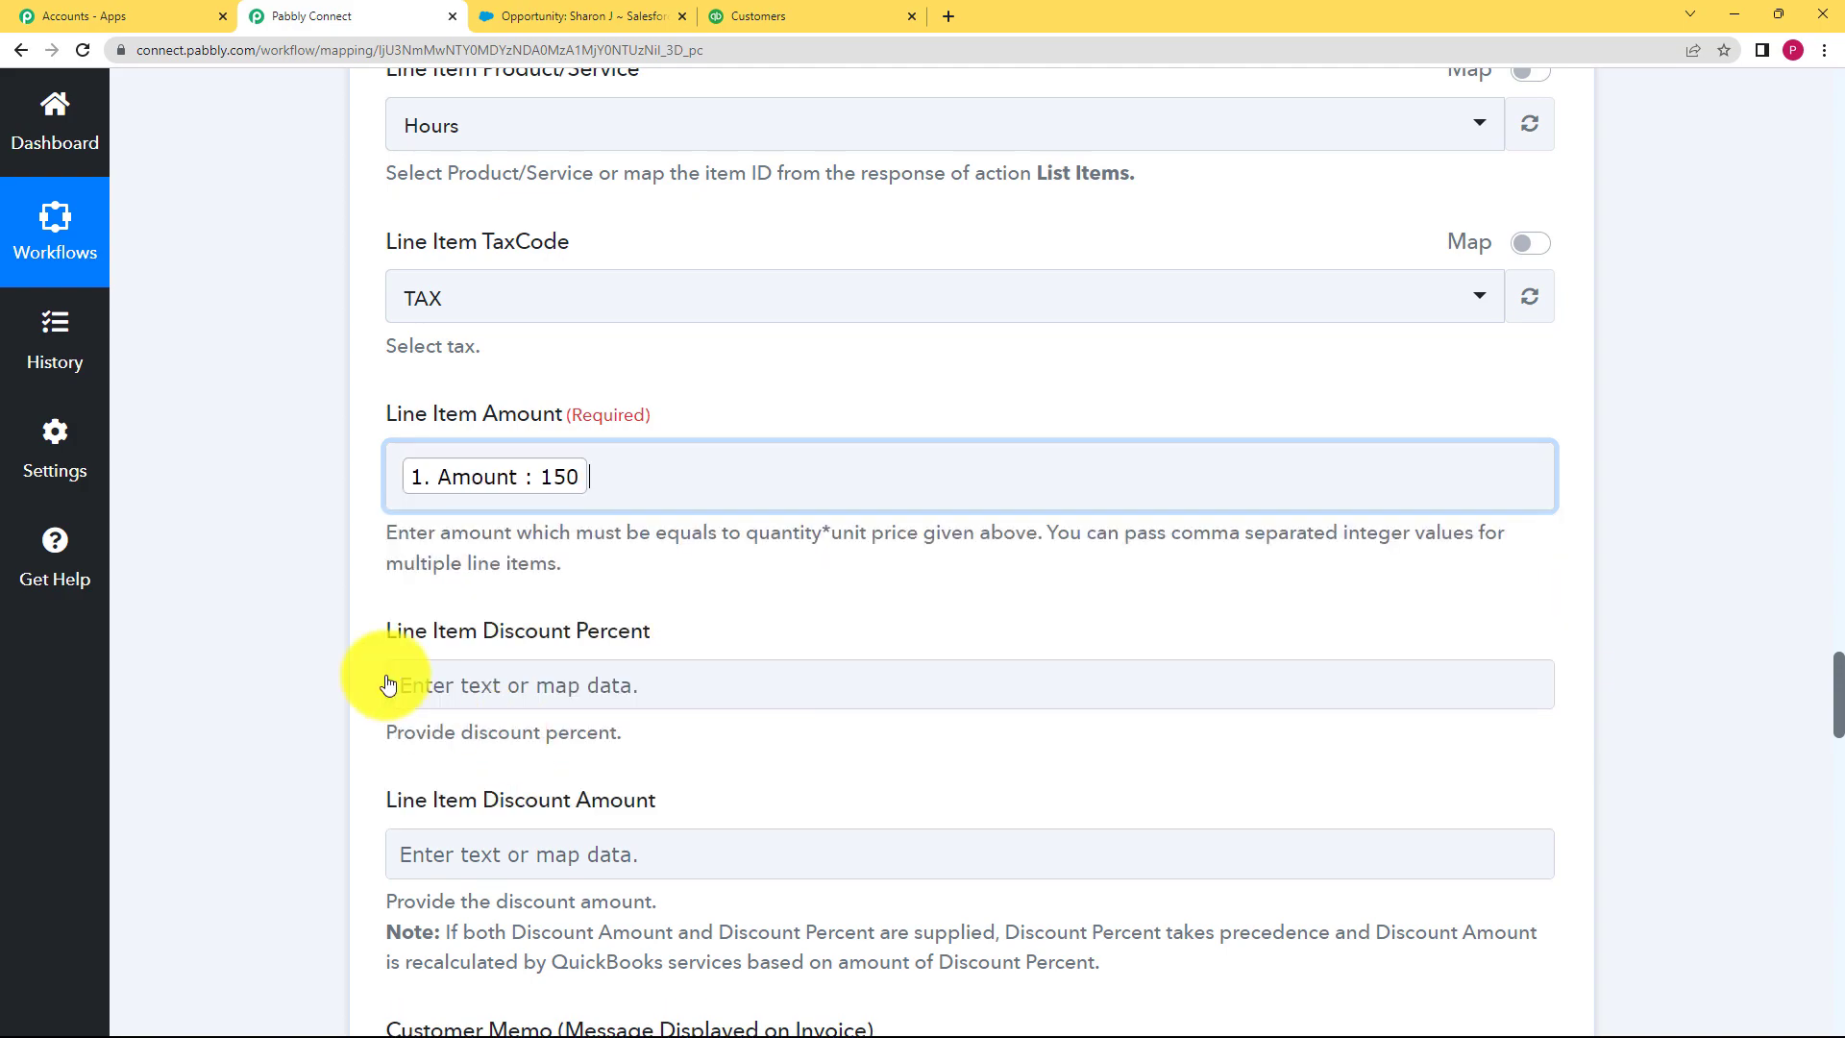
pyautogui.scroll(-10, 299, 663)
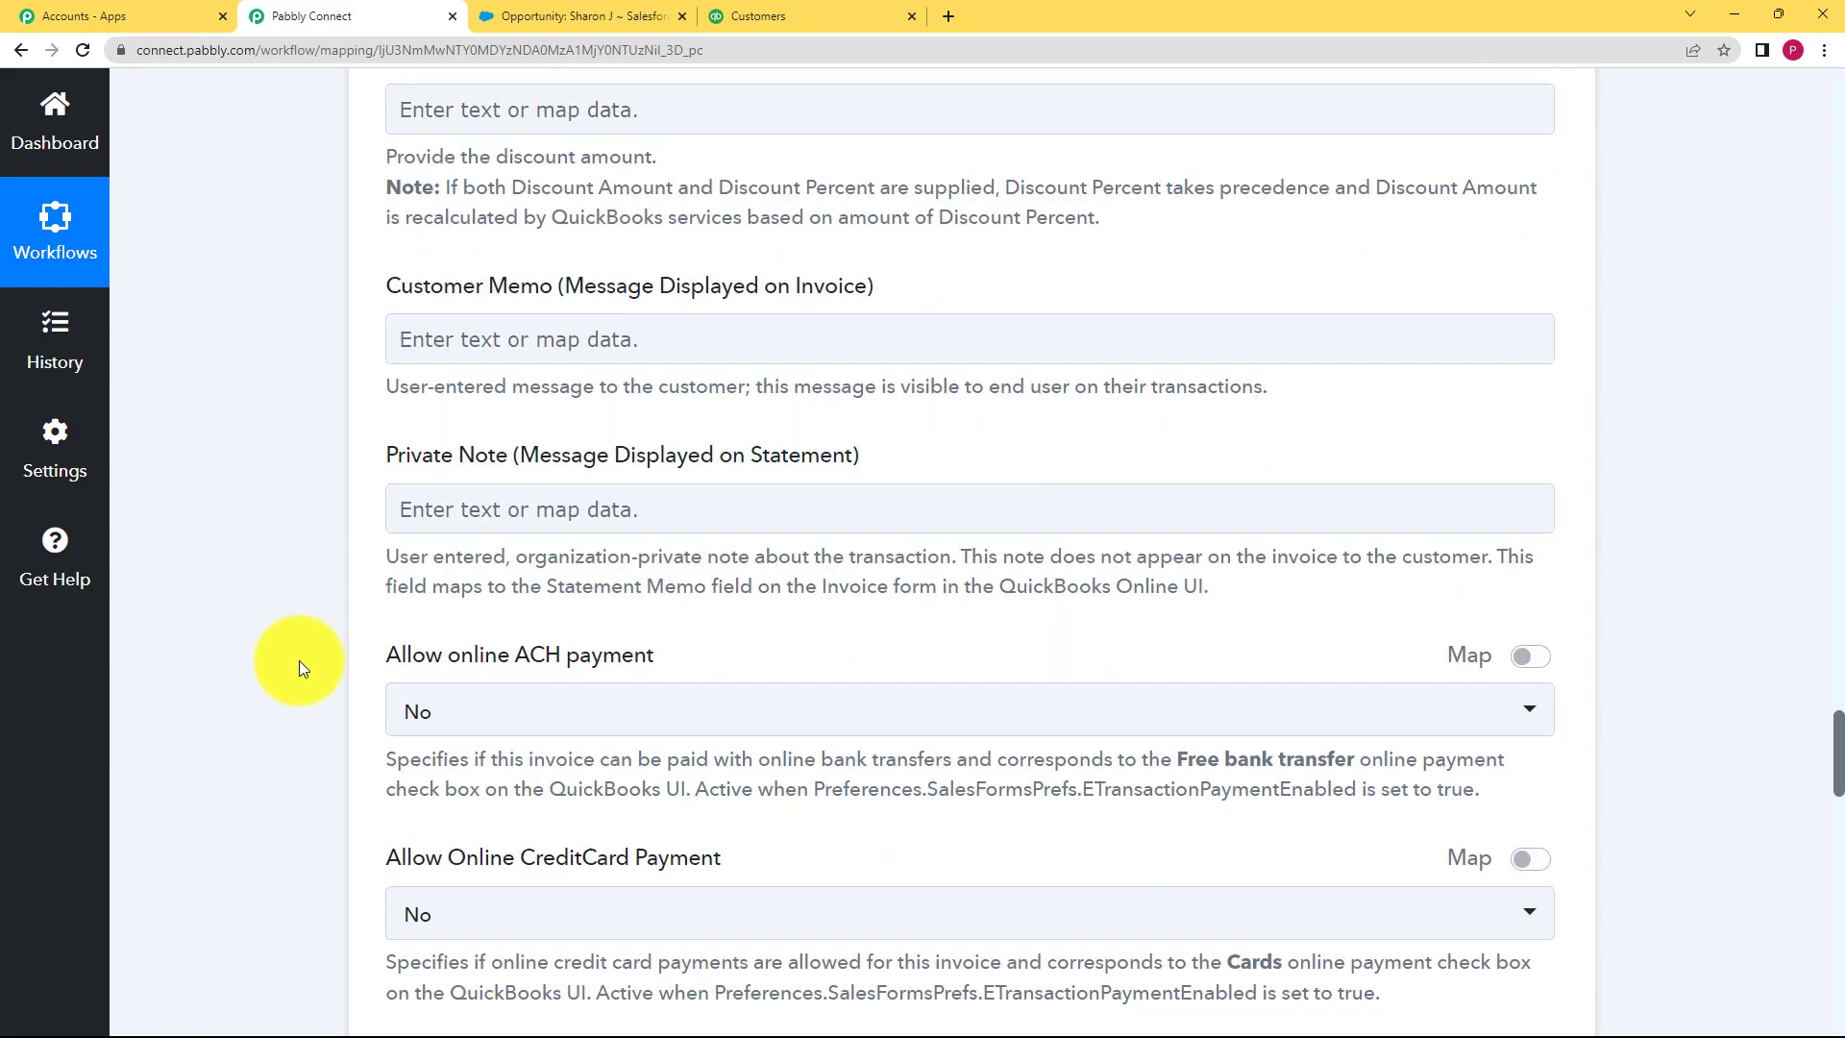
pyautogui.scroll(-7, 299, 661)
pyautogui.scroll(7, 299, 661)
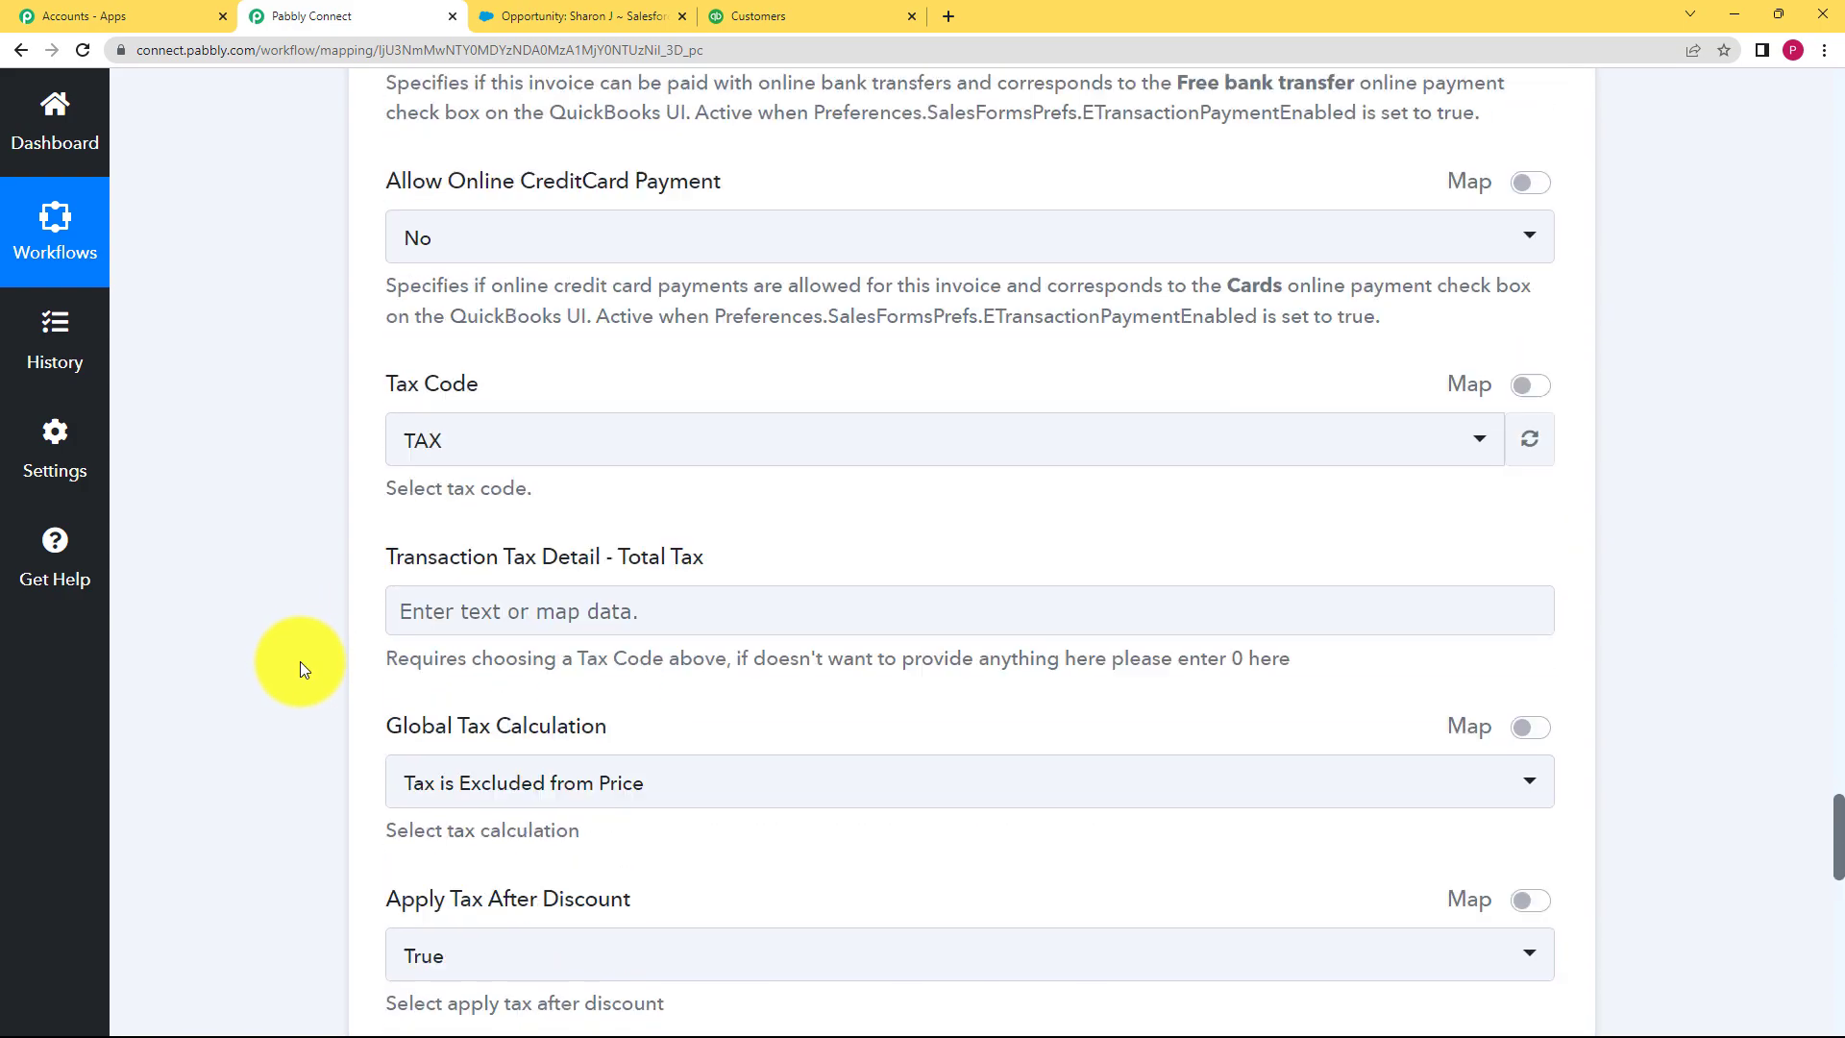
pyautogui.scroll(10, 300, 661)
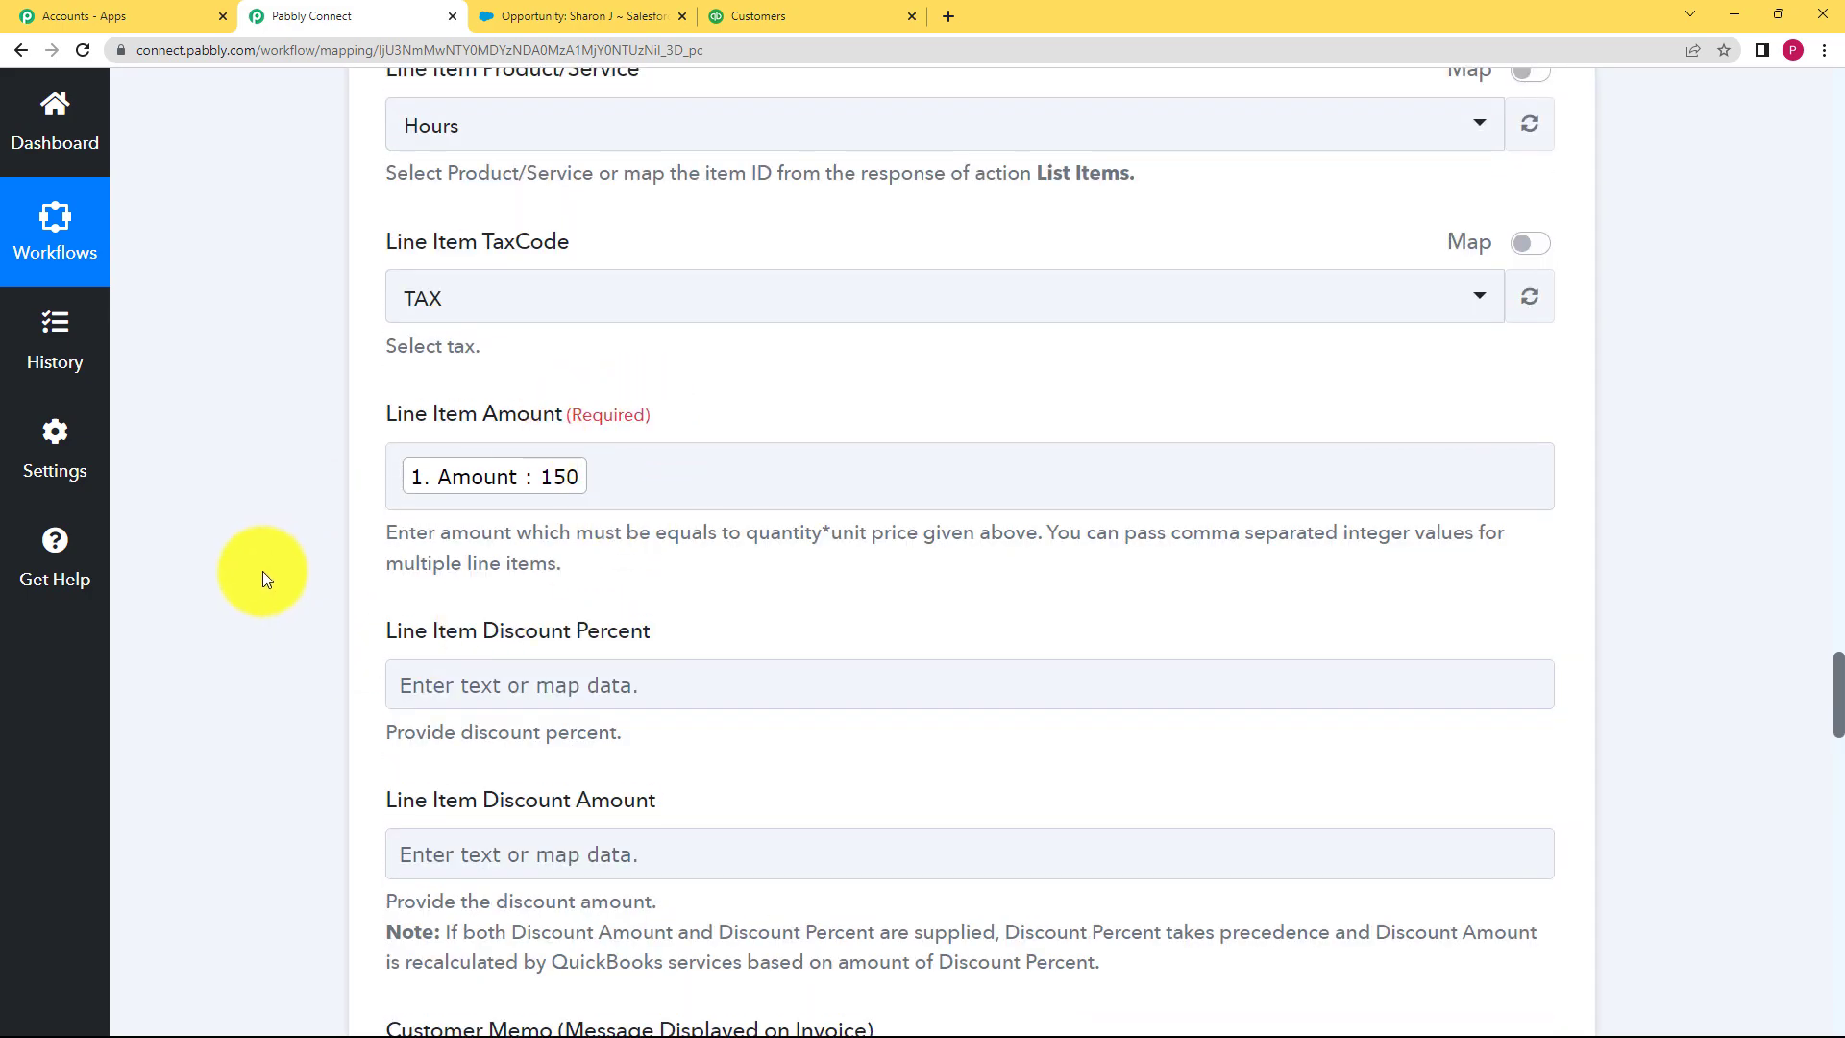
pyautogui.scroll(-16, 262, 570)
pyautogui.scroll(-13, 262, 573)
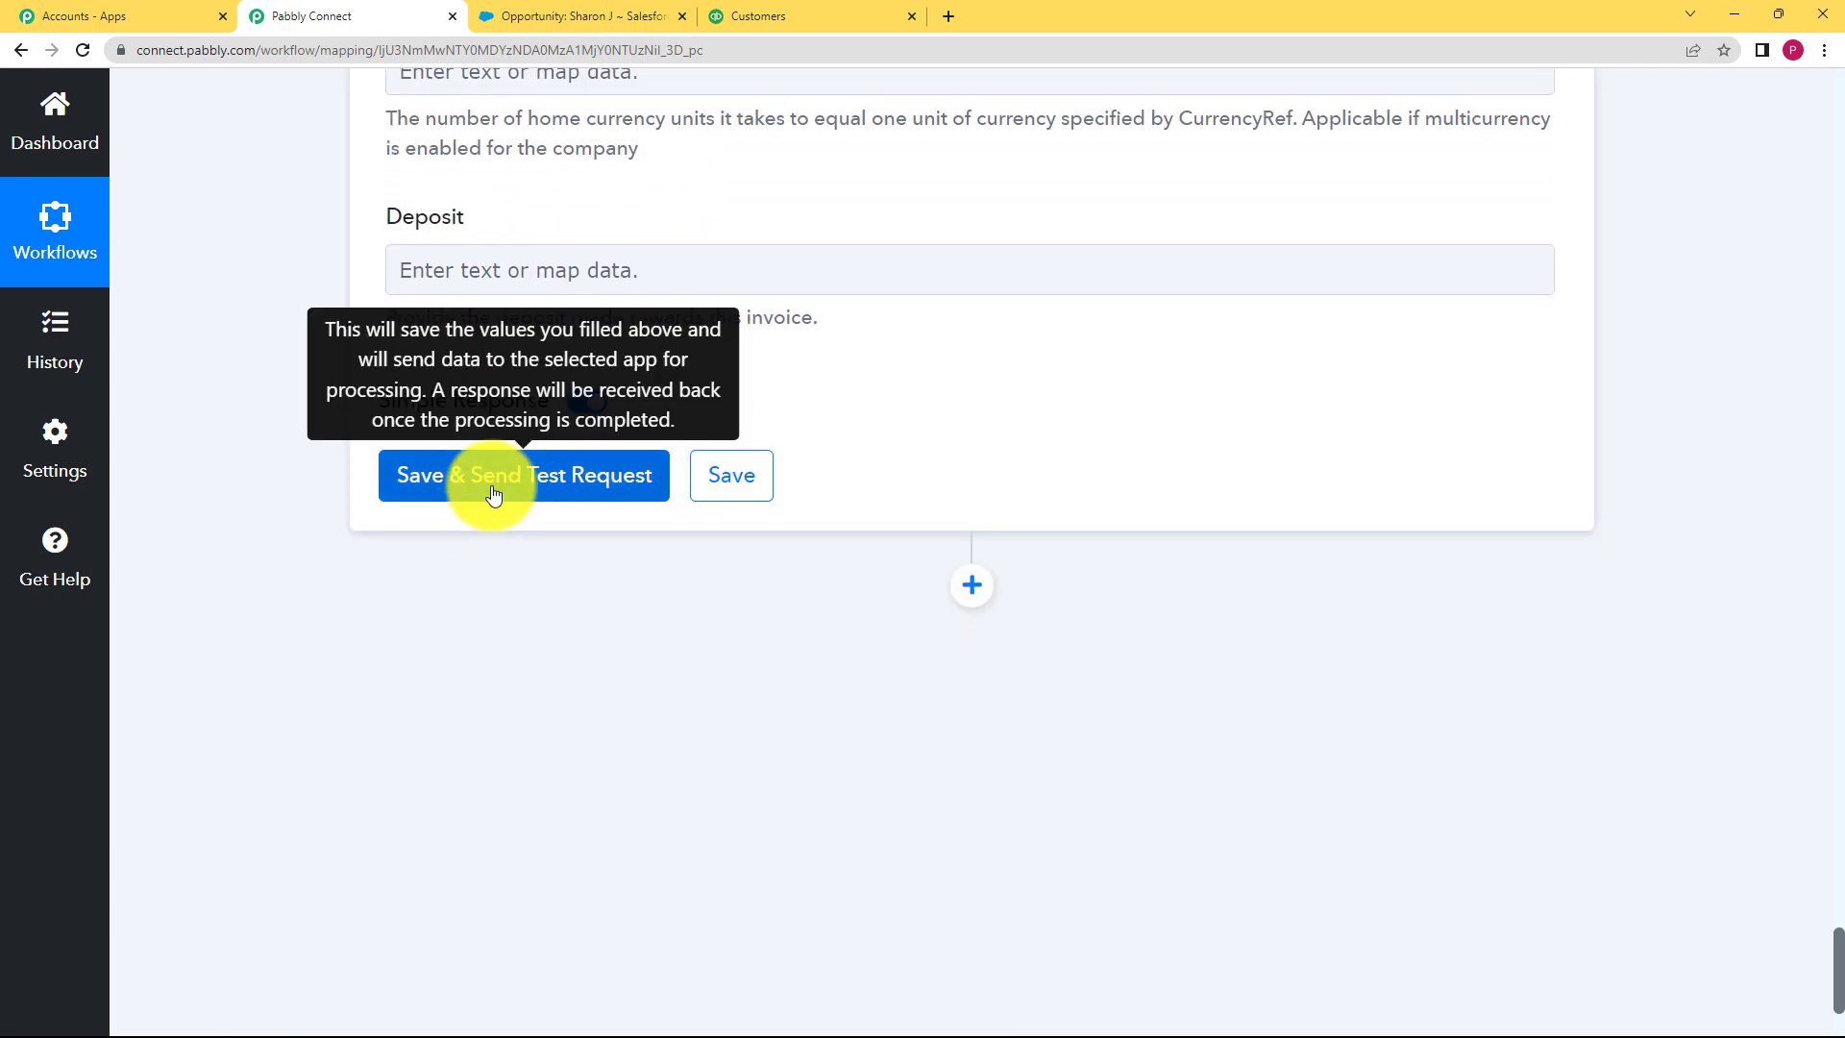
# Step: Send a test request and review the returned invoice totalling 150, due 2023-03-30
pyautogui.click(492, 492)
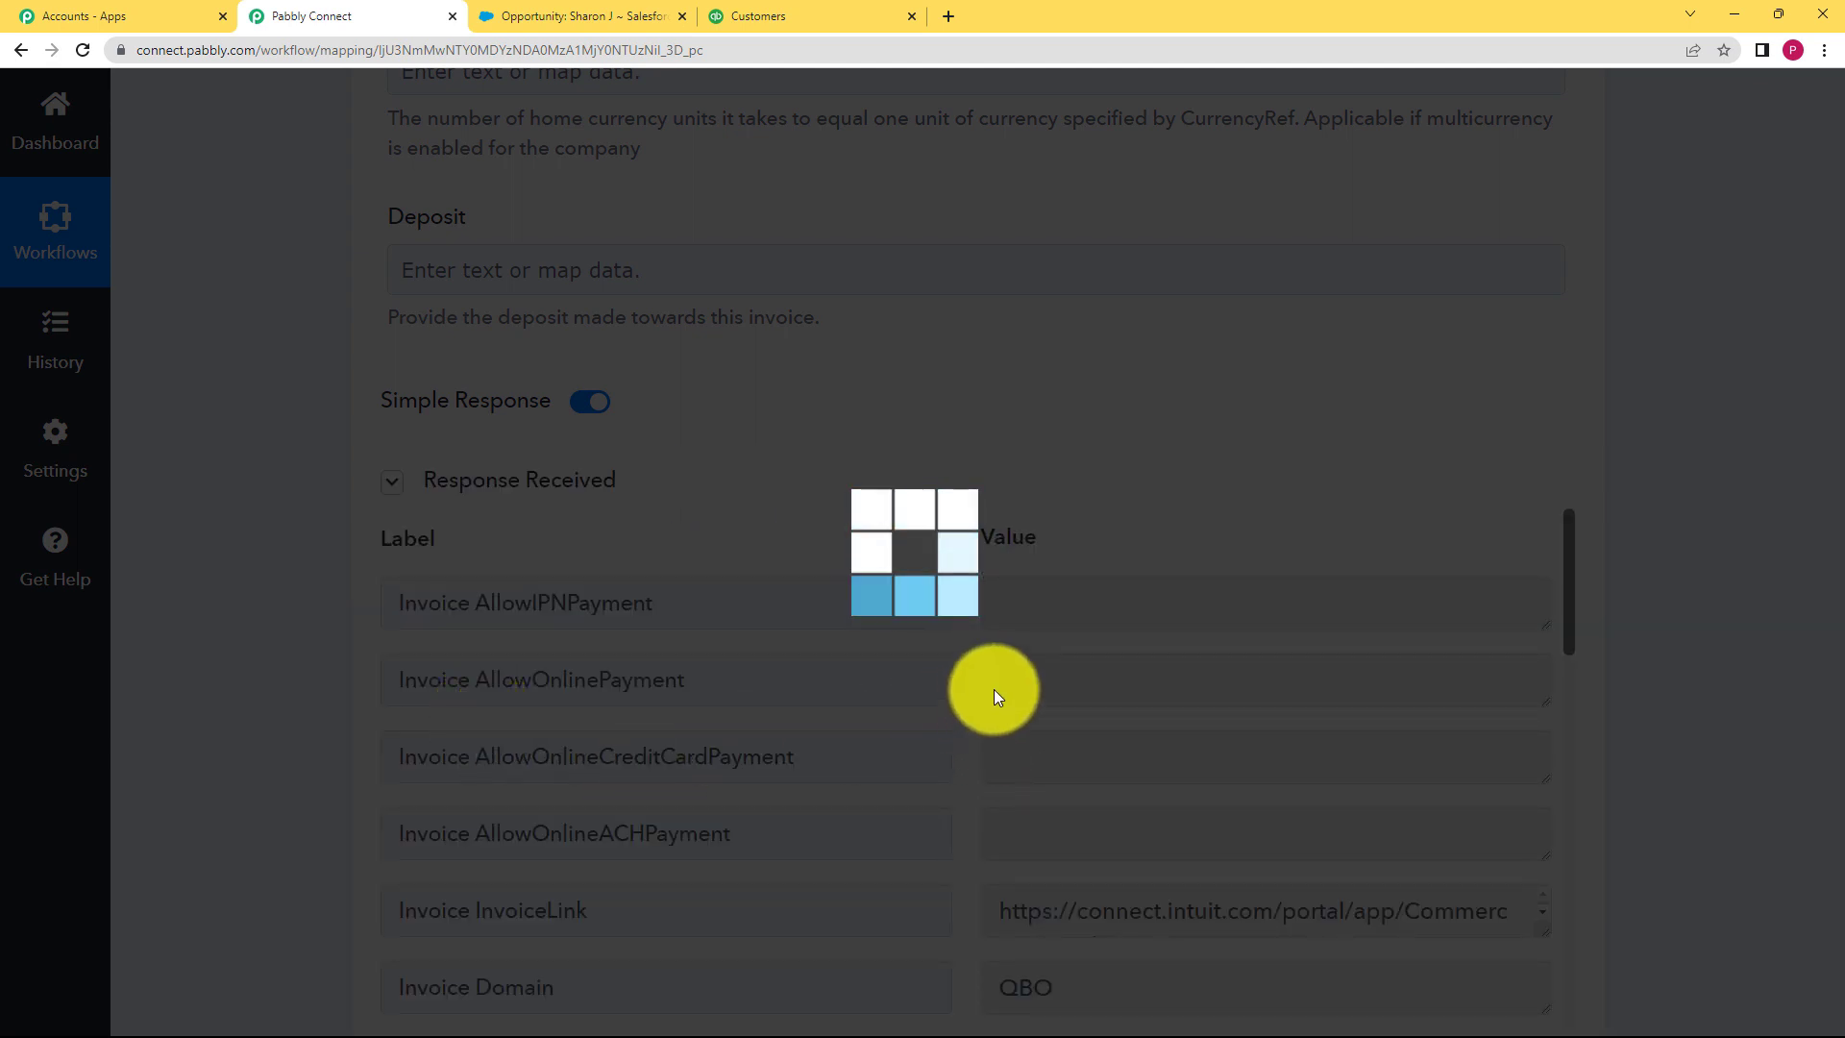
pyautogui.scroll(-15, 981, 747)
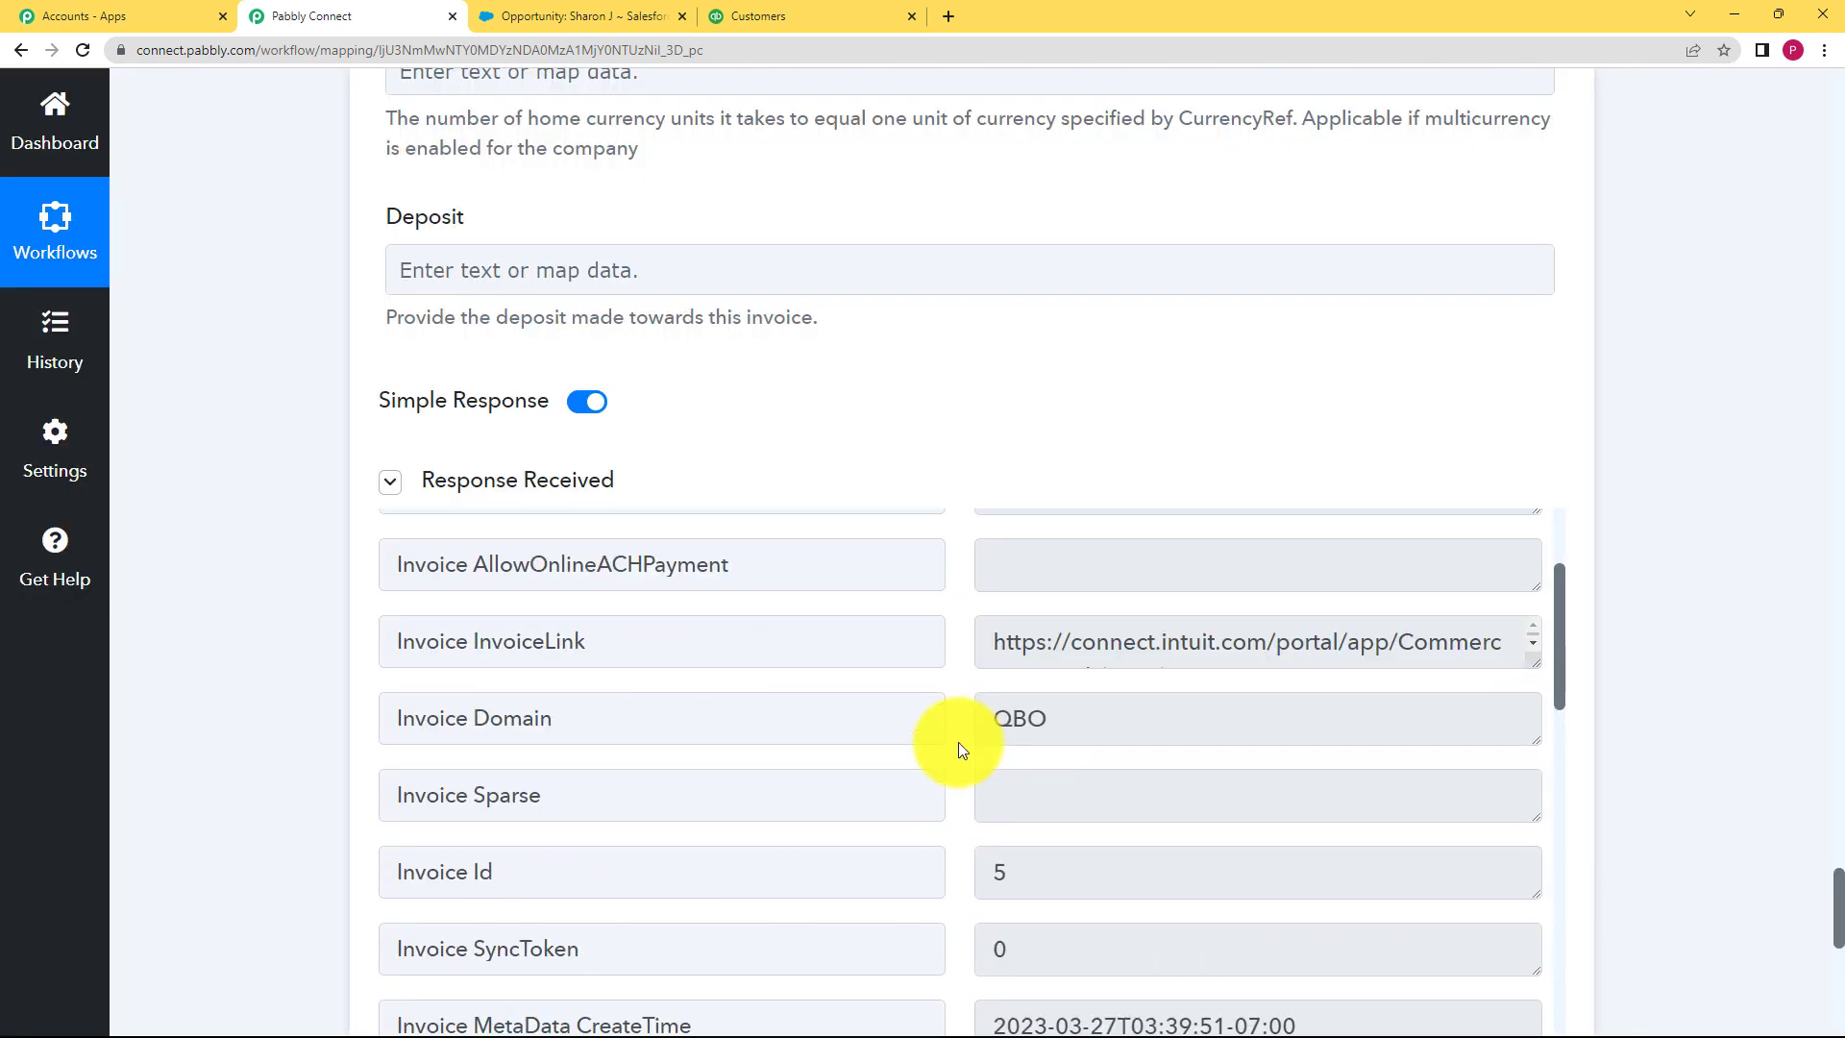
pyautogui.scroll(-15, 947, 728)
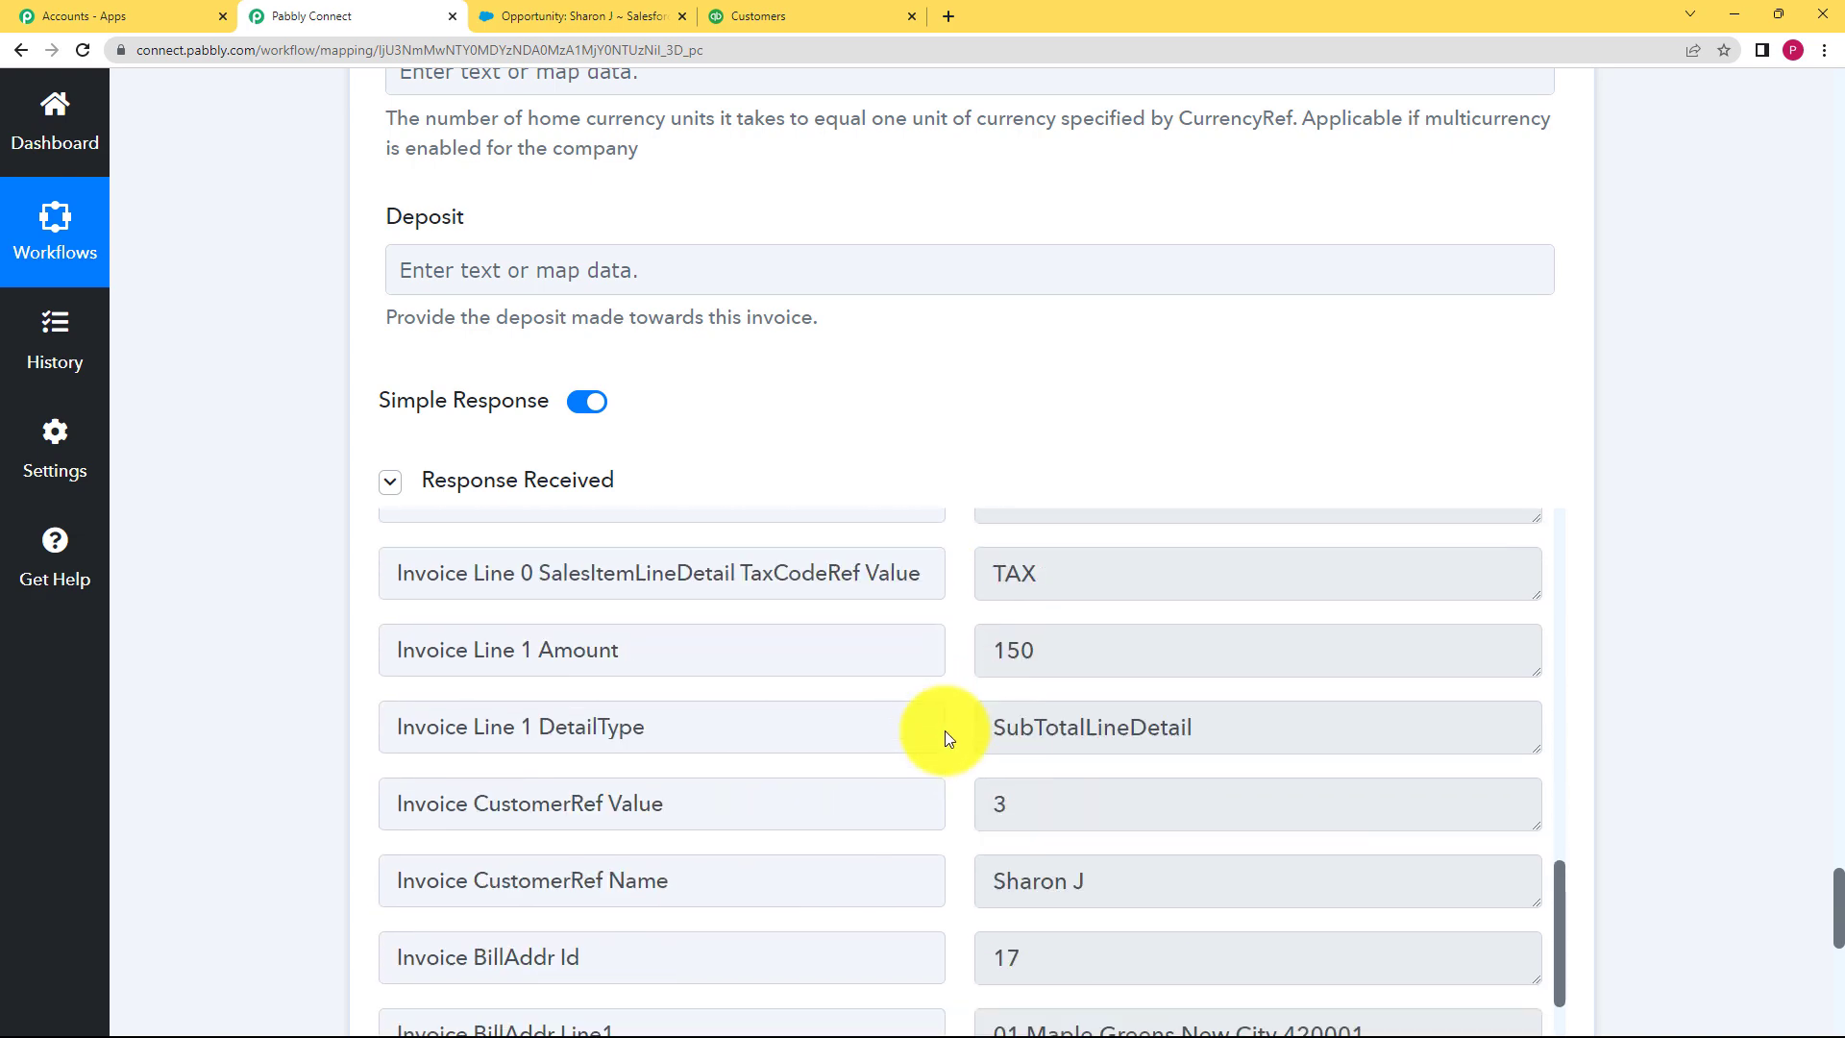
pyautogui.scroll(-5, 942, 734)
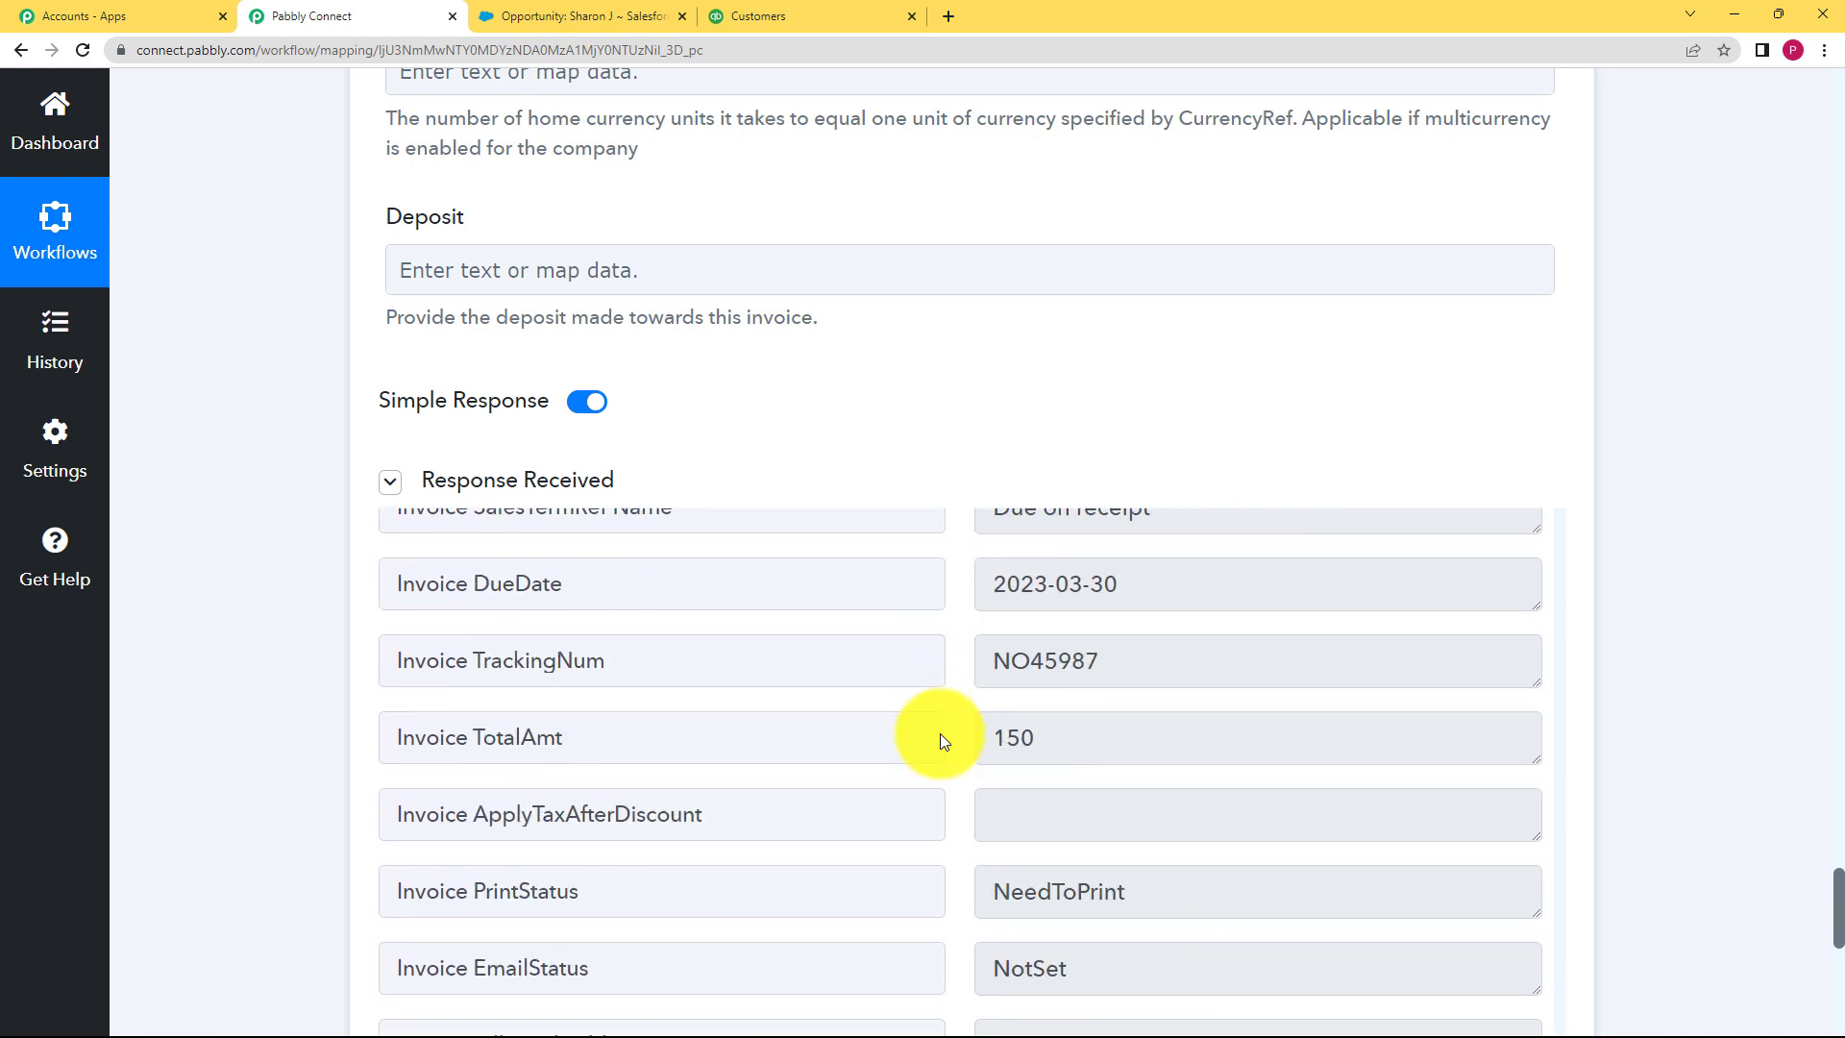
pyautogui.scroll(-6, 972, 774)
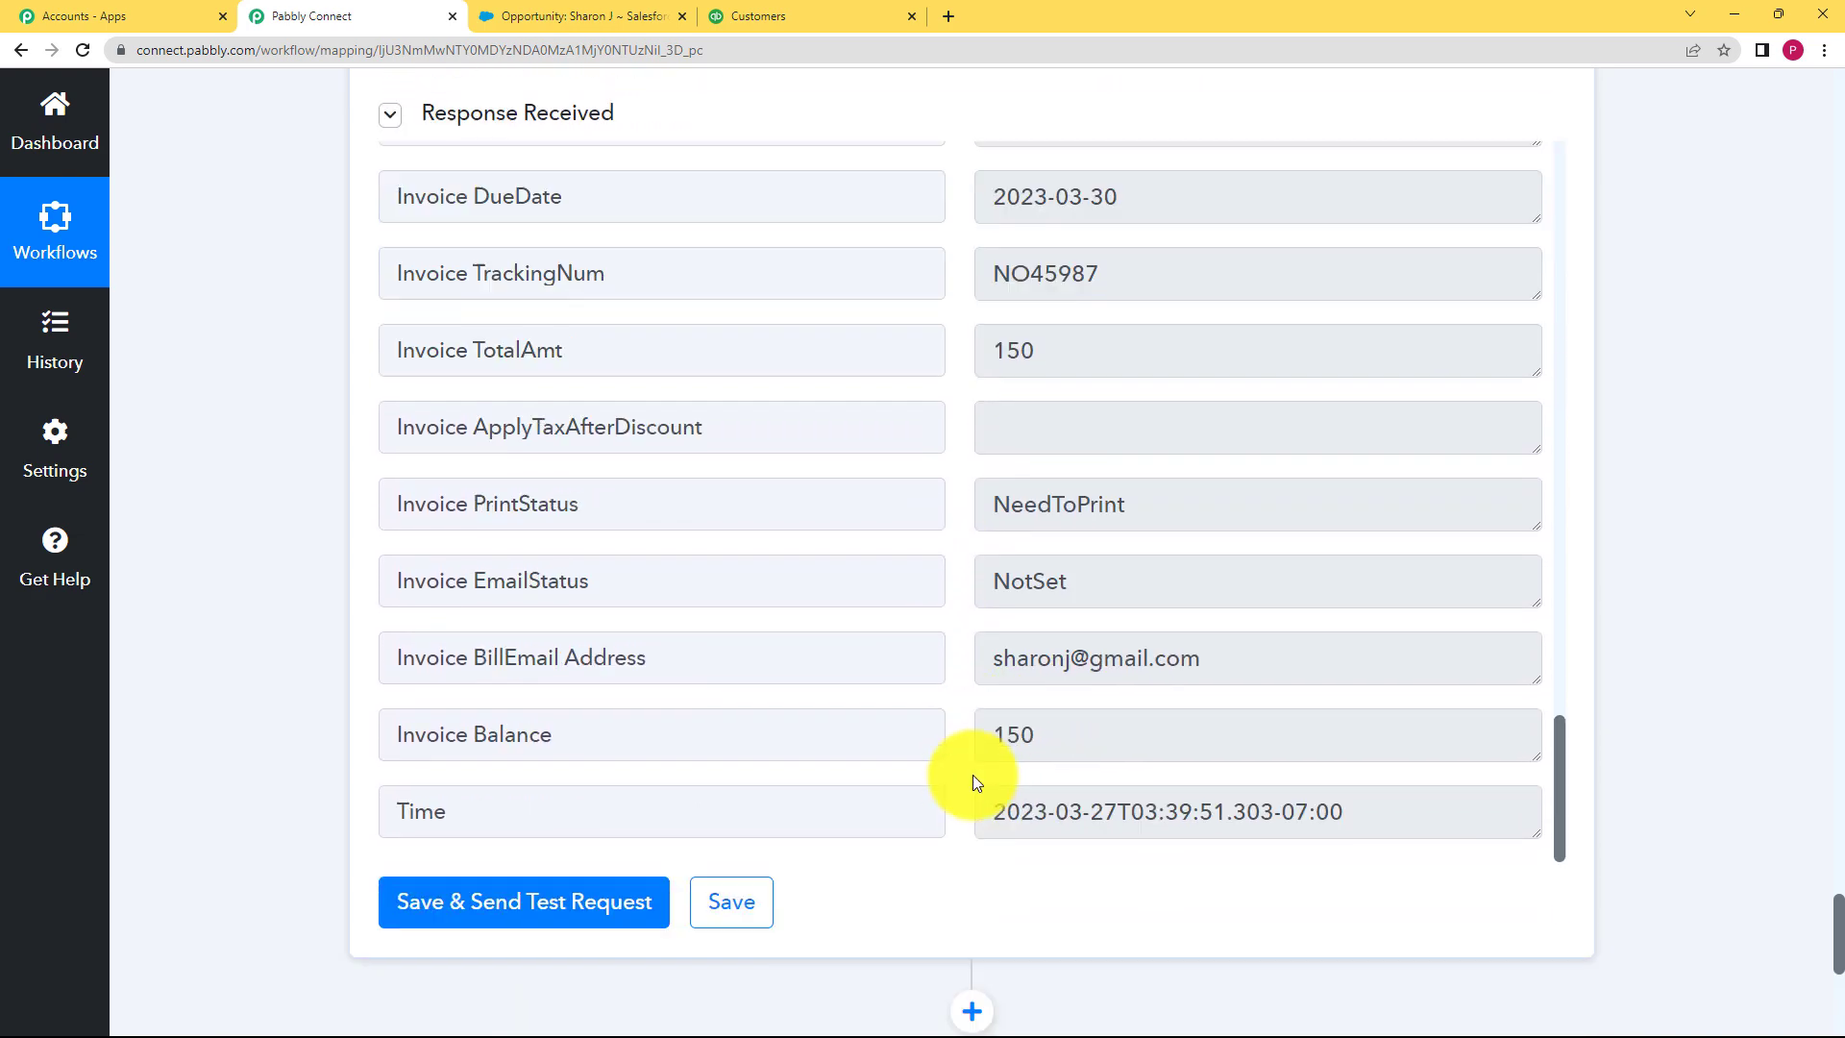
# Step: Save the Create an Invoice step and acknowledge the data-saved confirmation
pyautogui.click(748, 603)
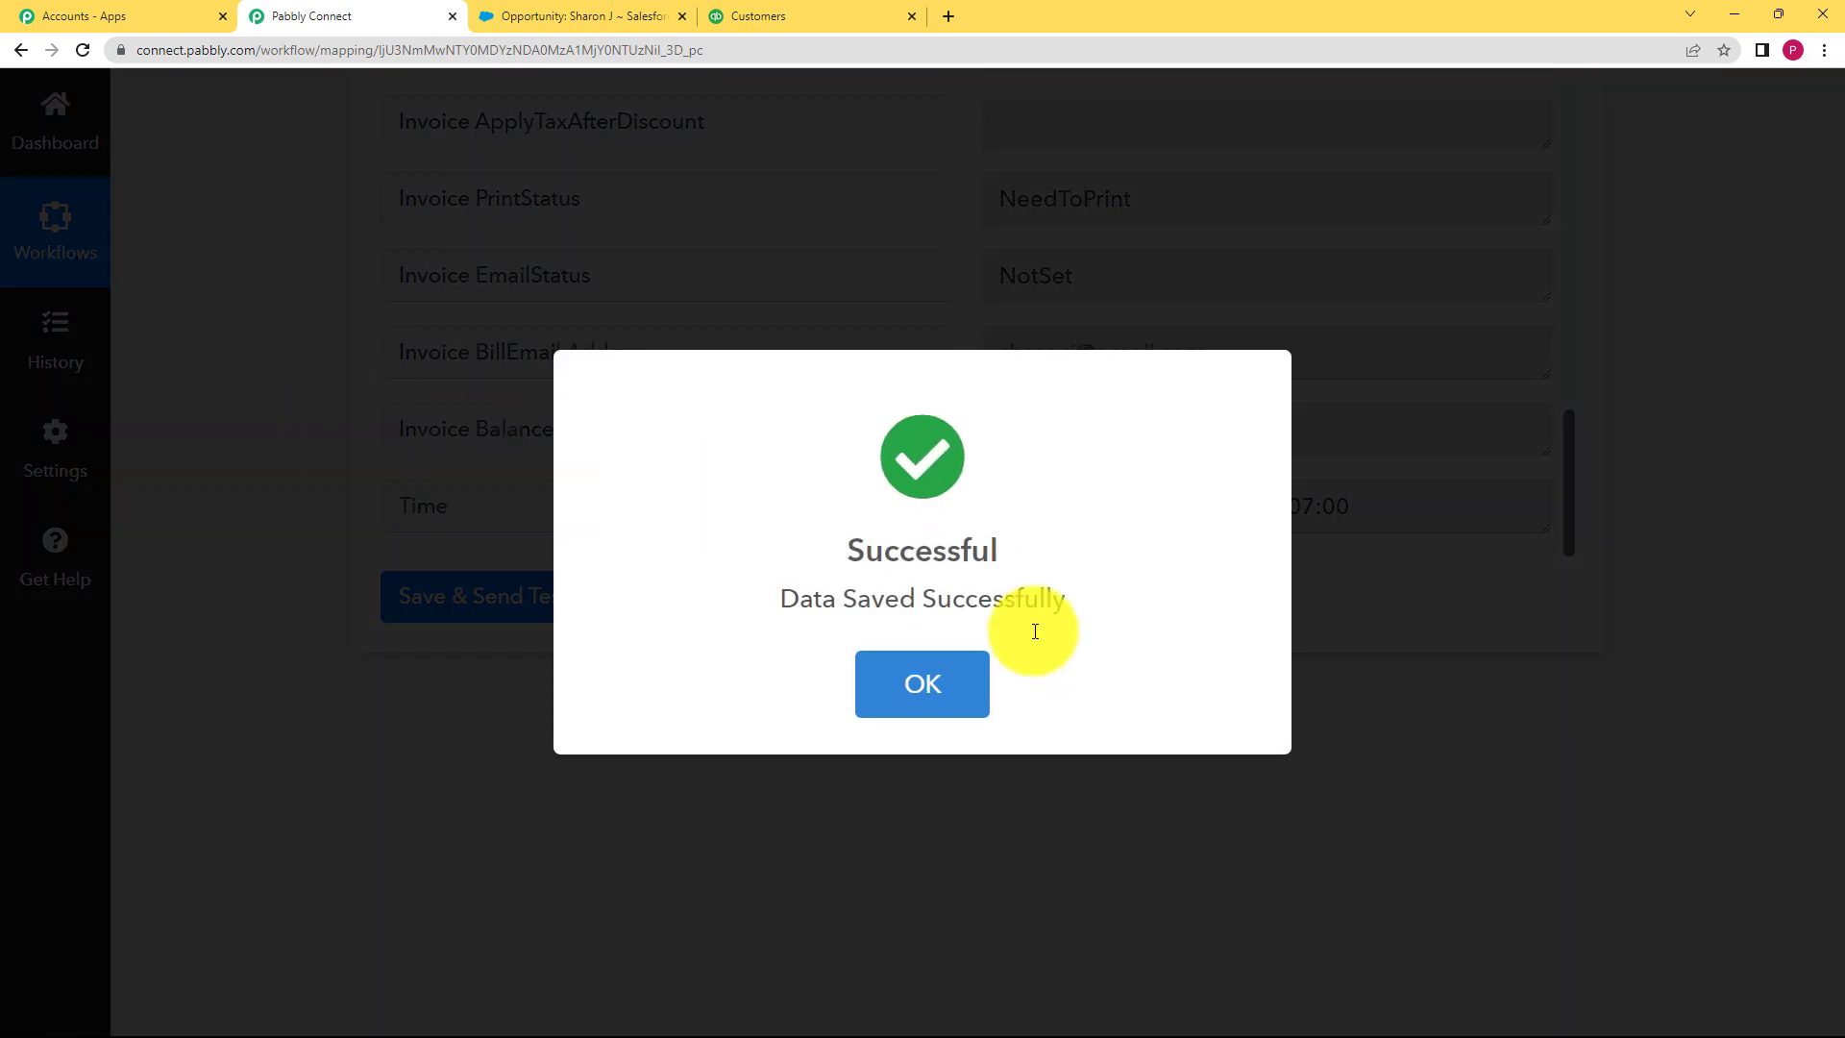
pyautogui.click(922, 679)
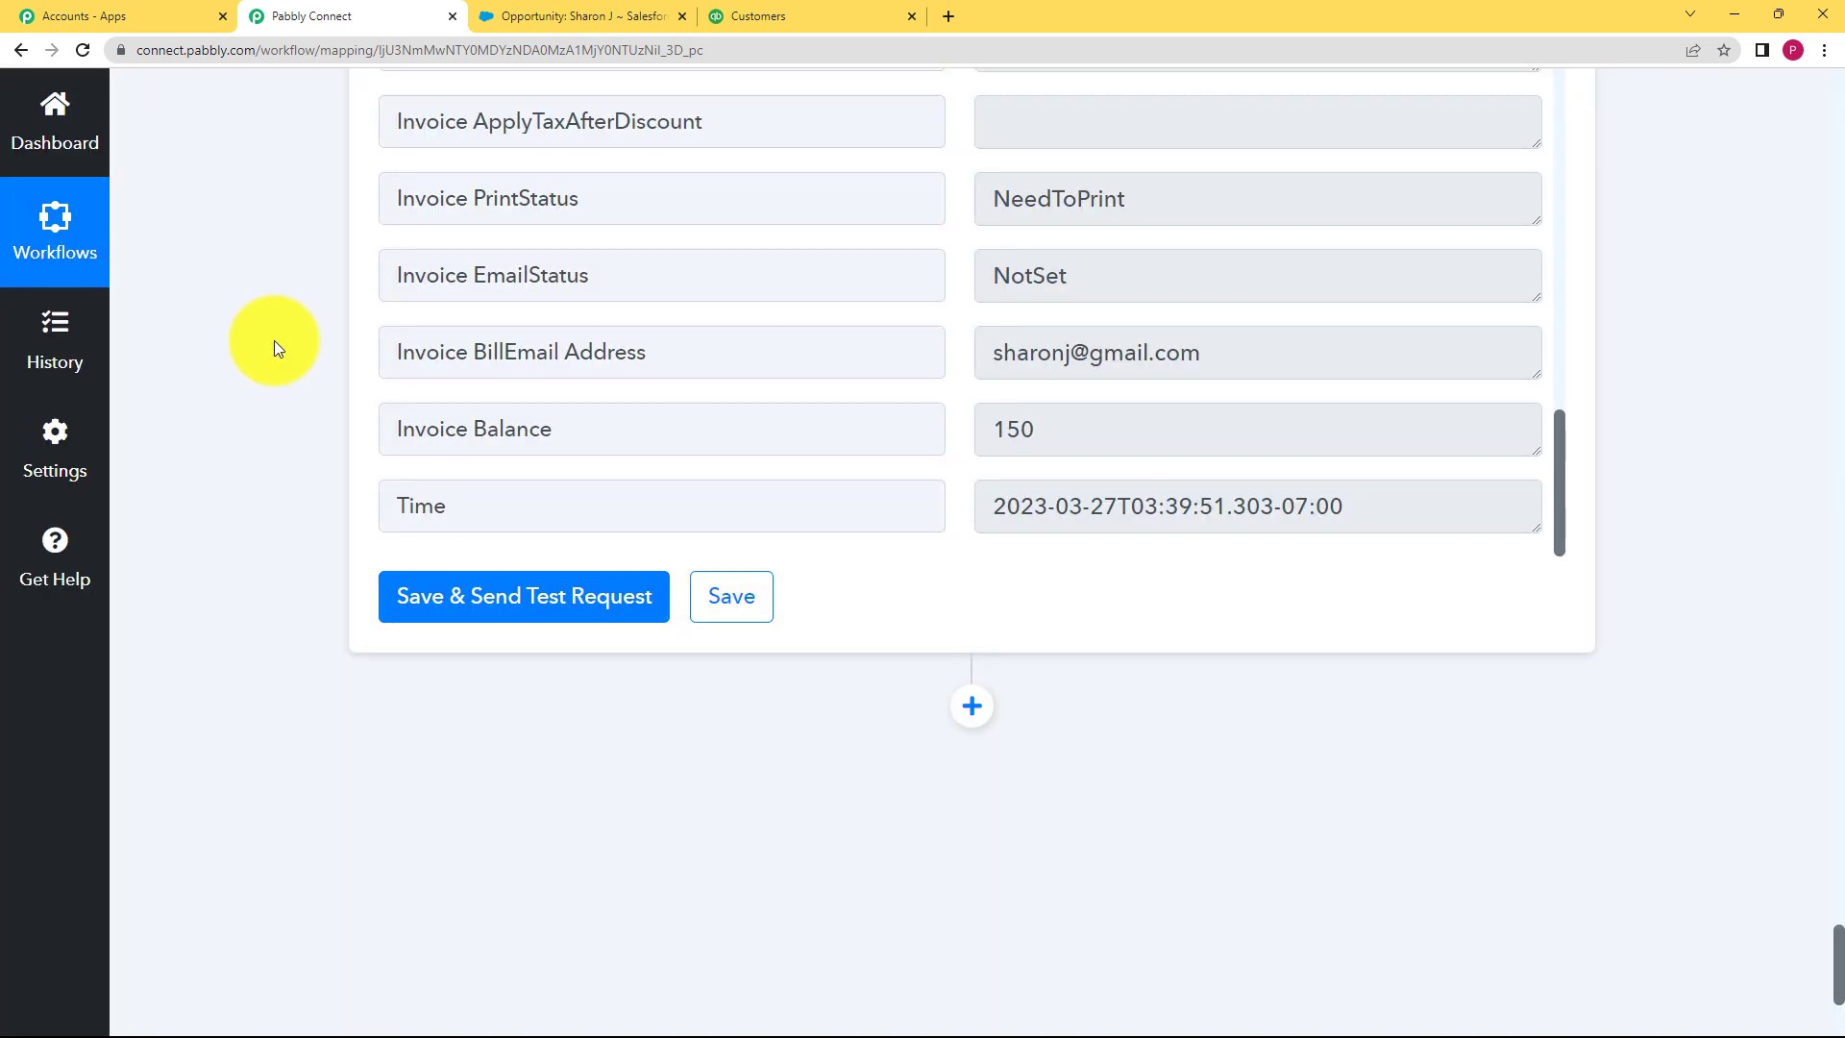
pyautogui.scroll(20, 274, 340)
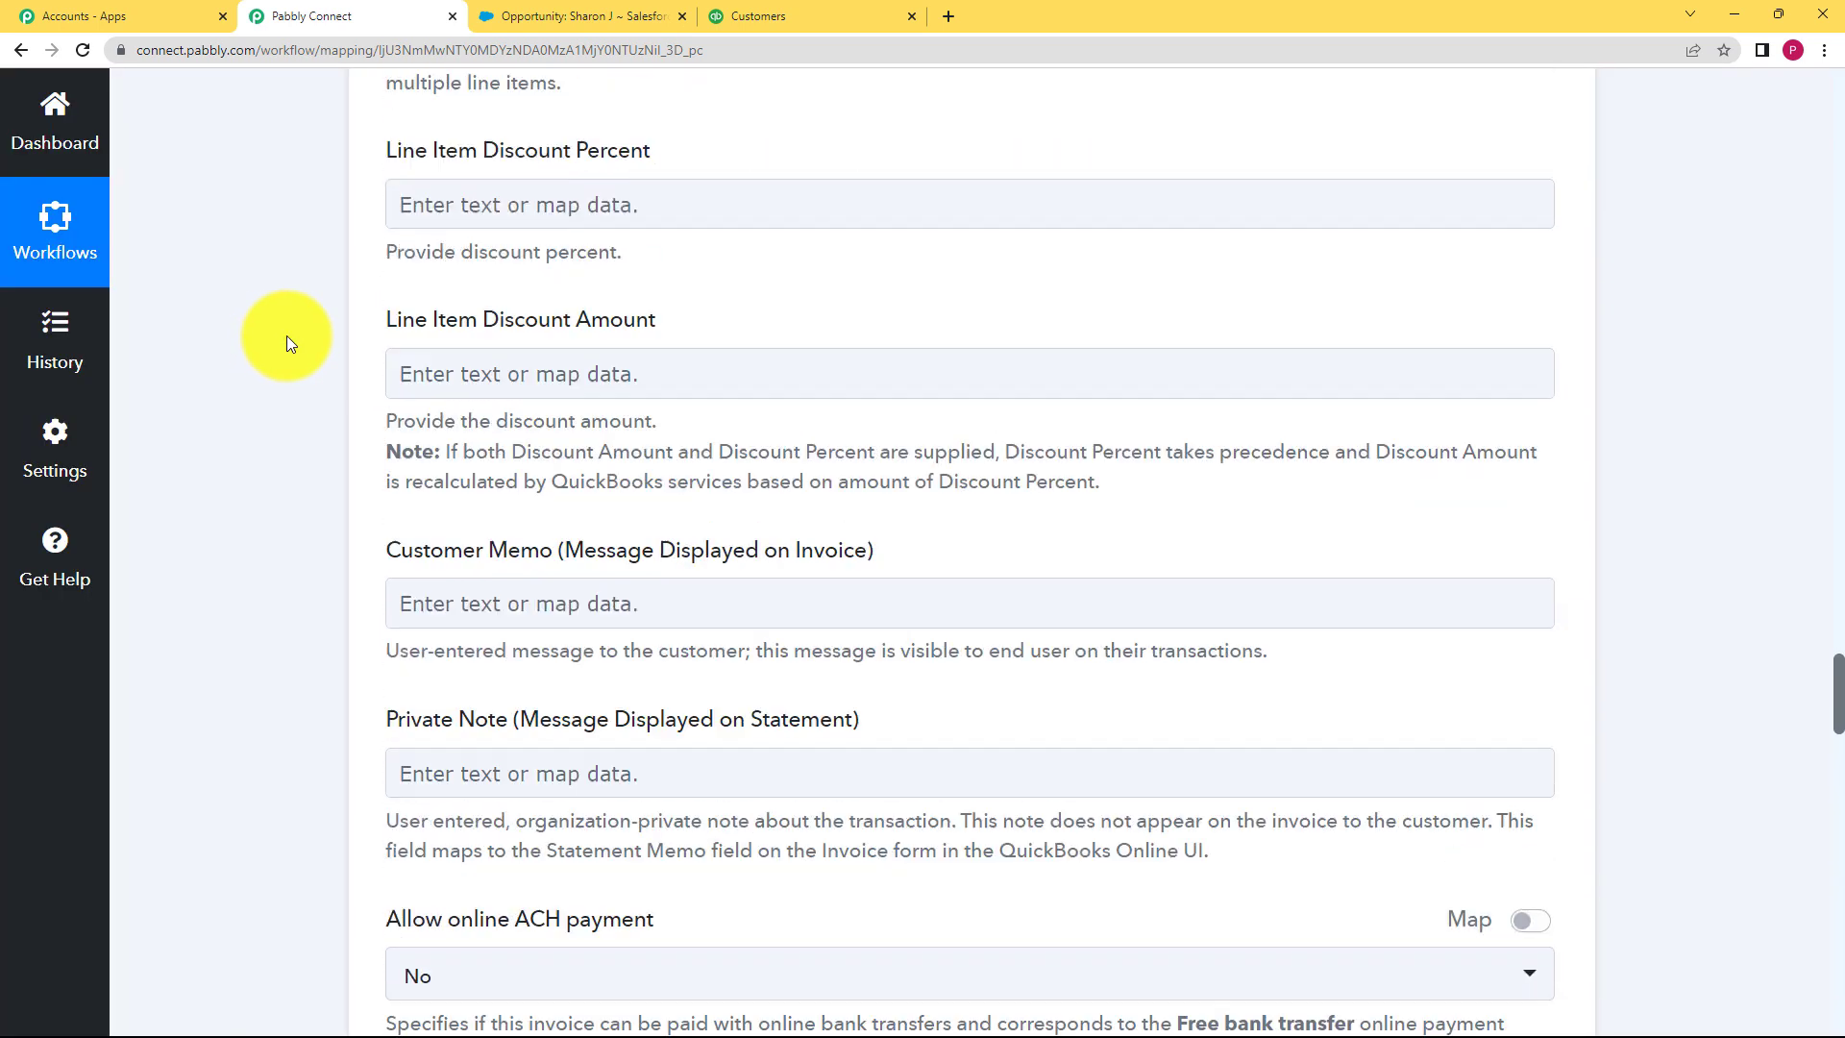
pyautogui.scroll(20, 286, 336)
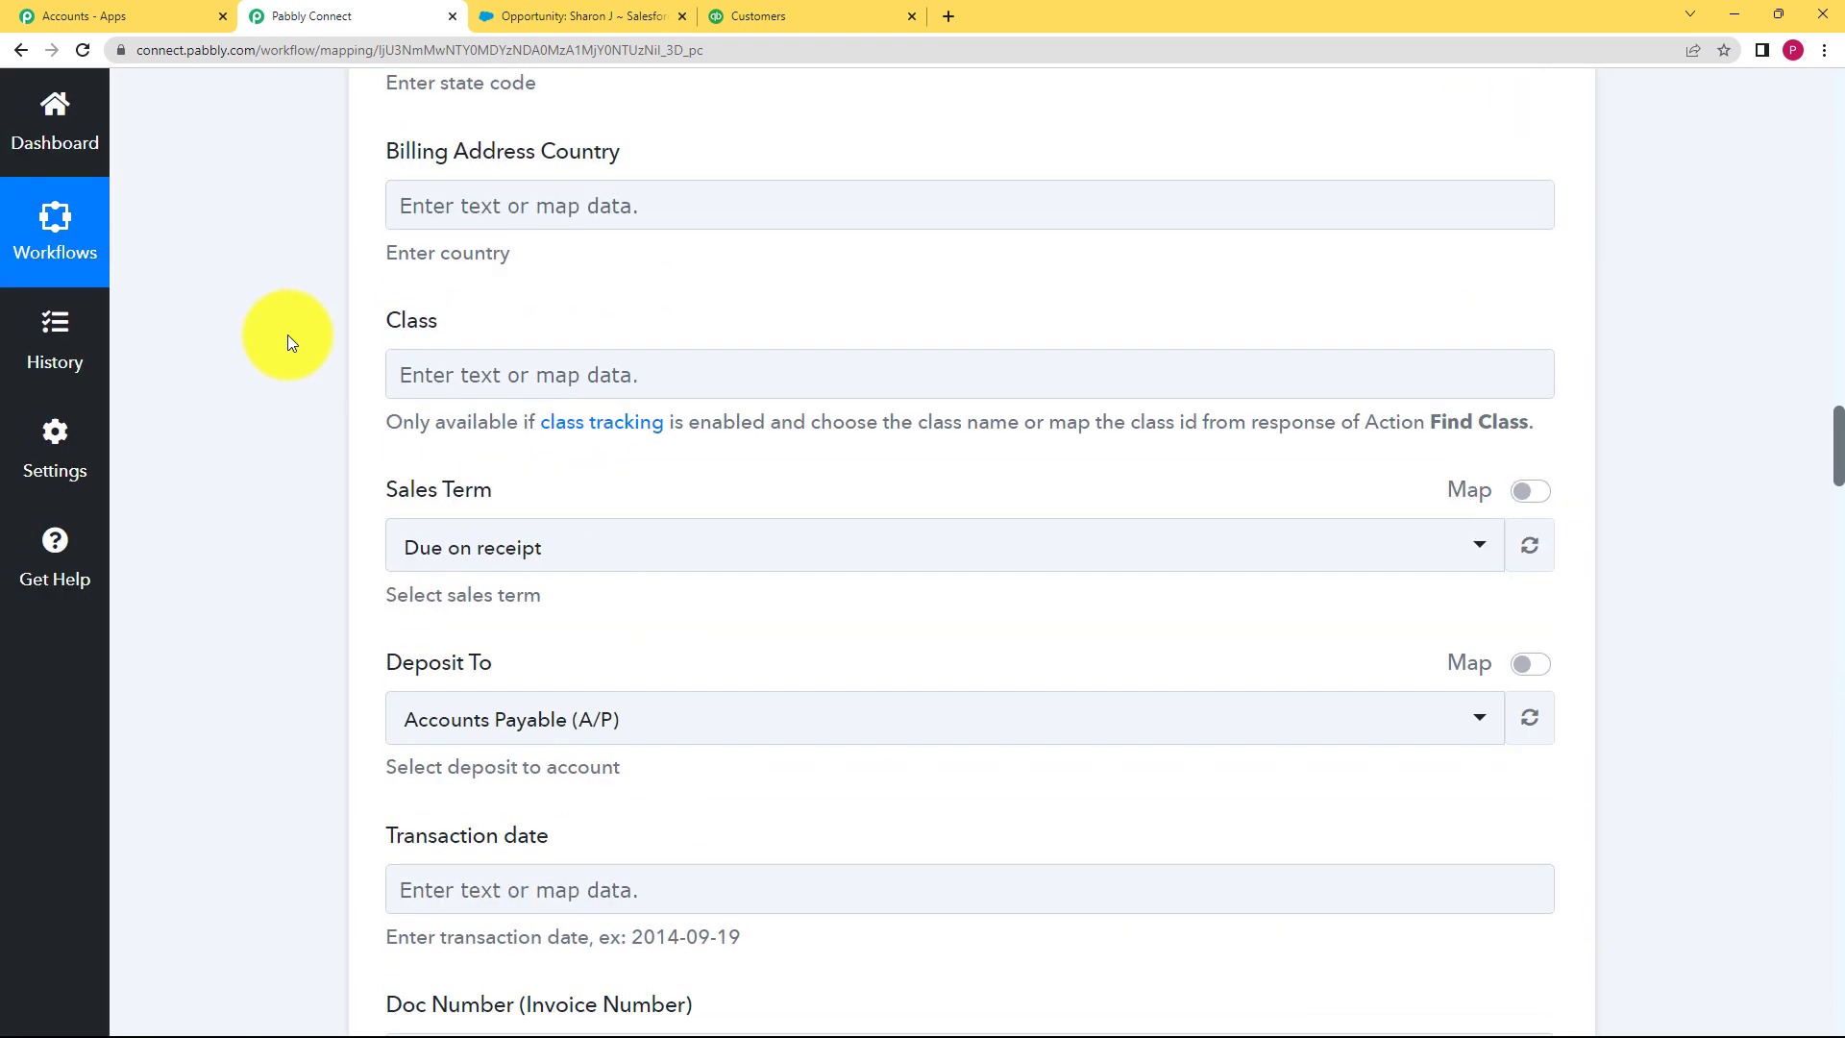
pyautogui.scroll(20, 286, 335)
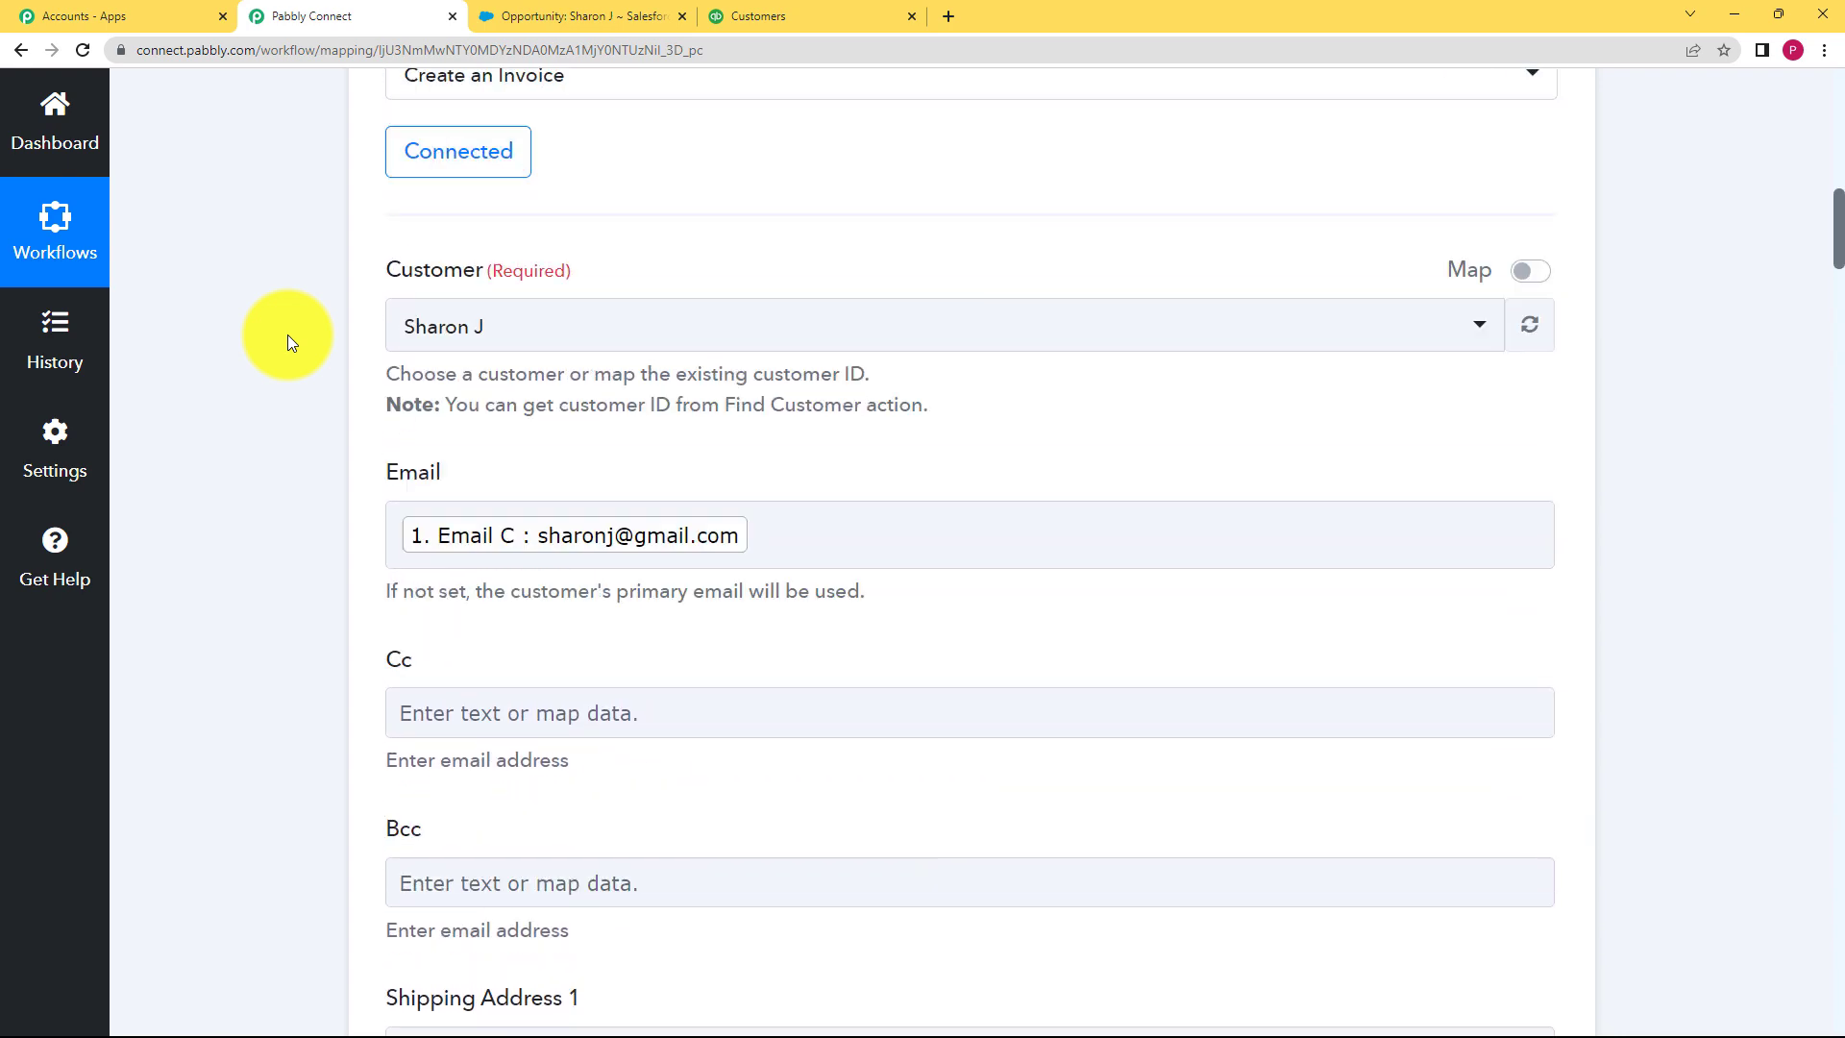
pyautogui.scroll(10, 286, 335)
# Step: Open the customer in QuickBooks, view the new $150.00 invoice, and return to Pabbly
pyautogui.click(778, 599)
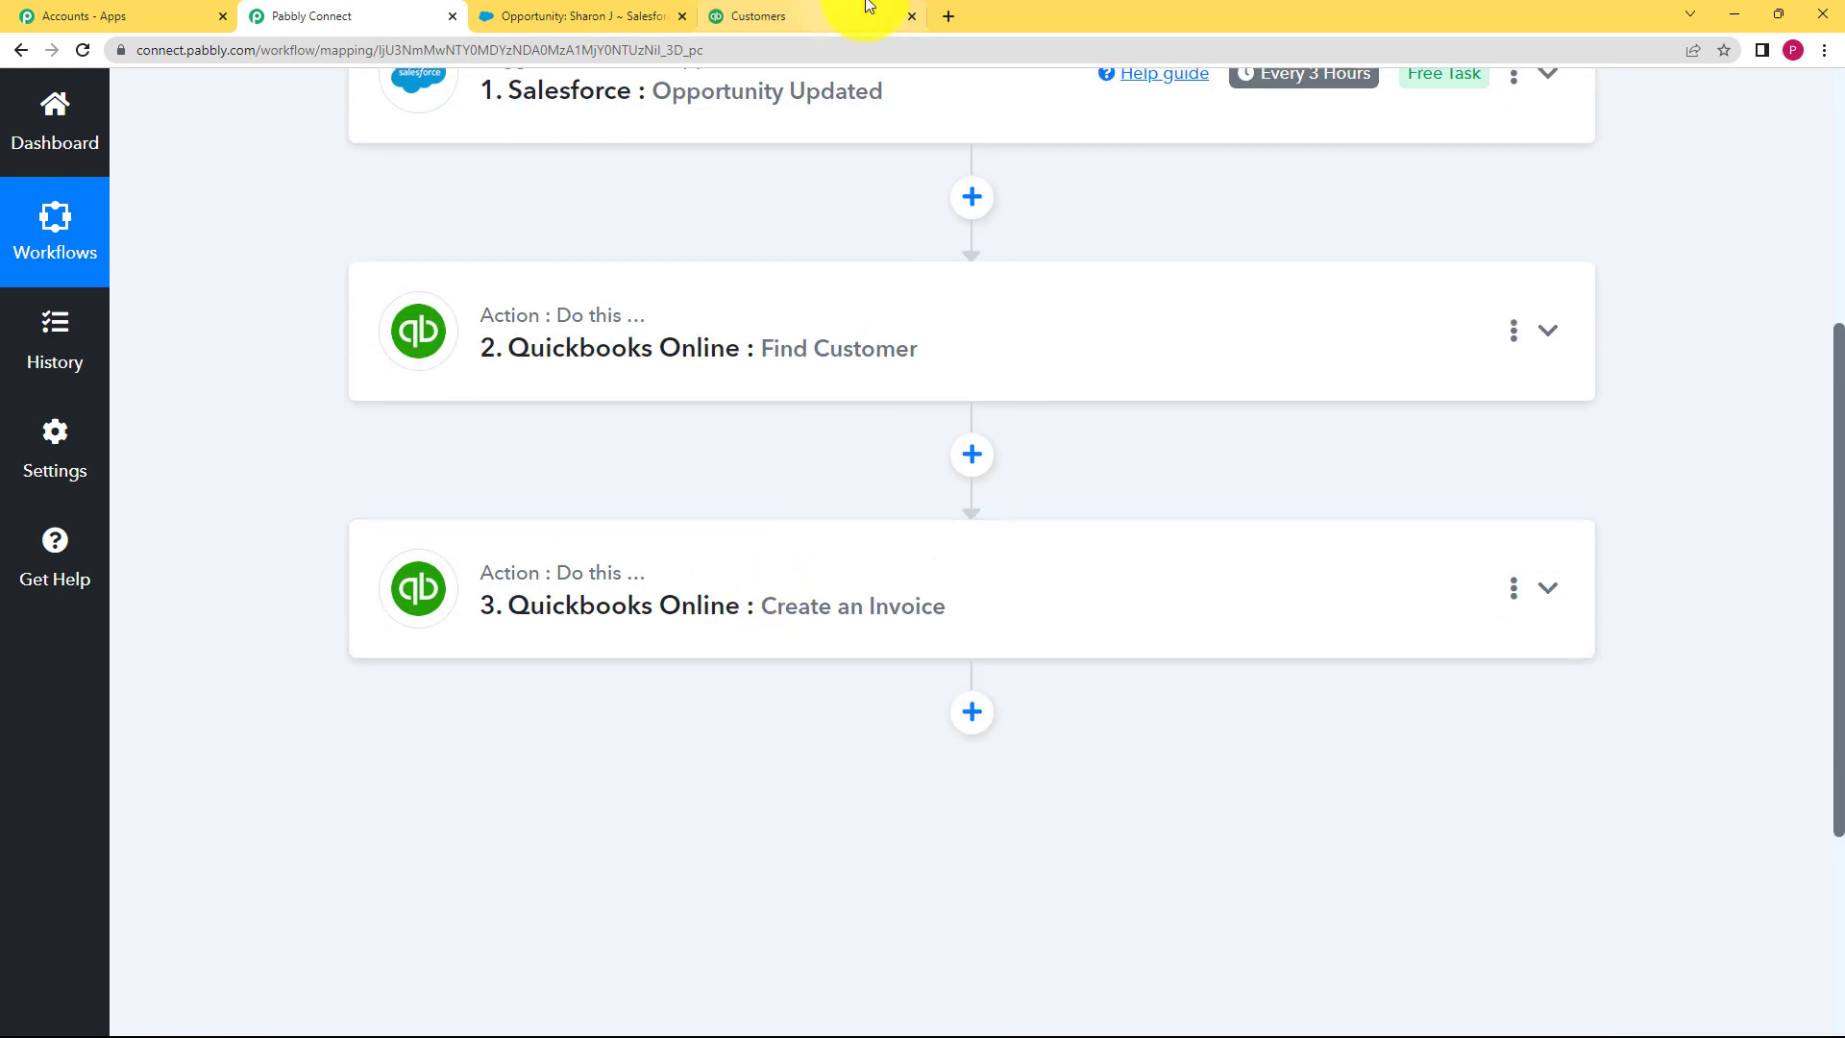
pyautogui.click(860, 11)
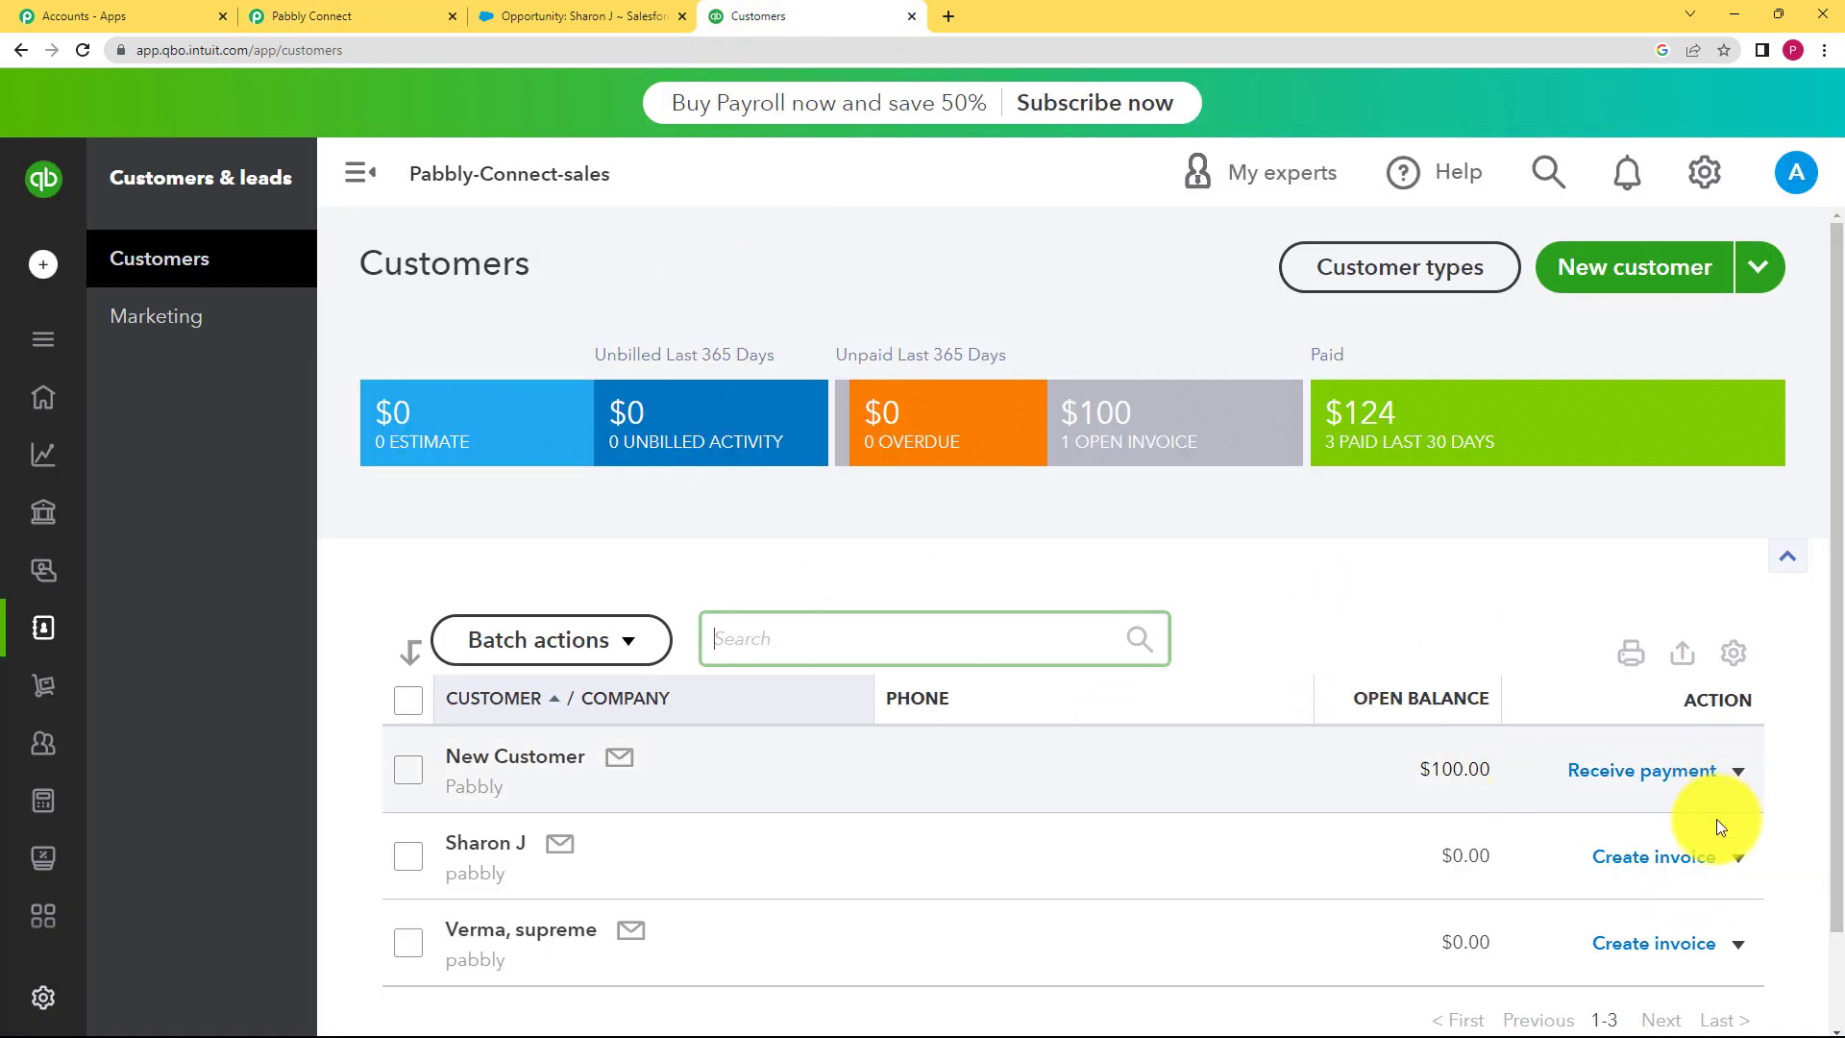
pyautogui.click(483, 851)
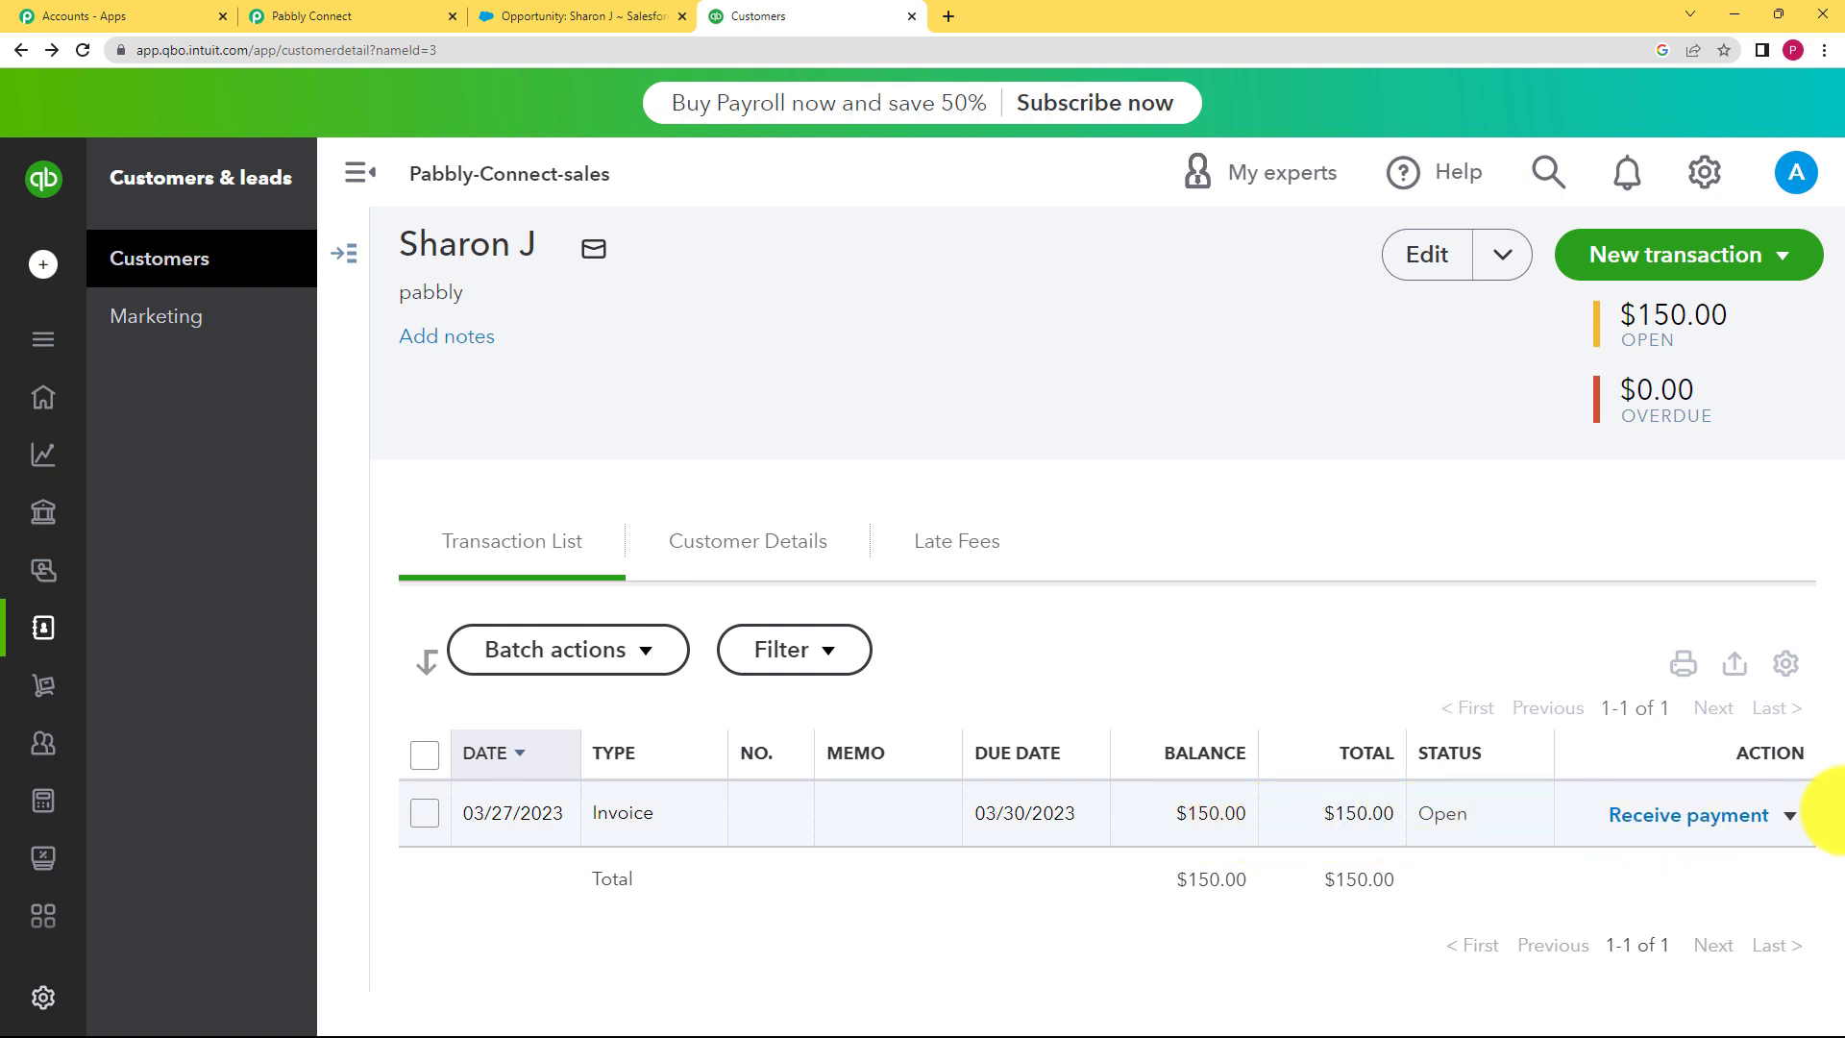
pyautogui.click(618, 815)
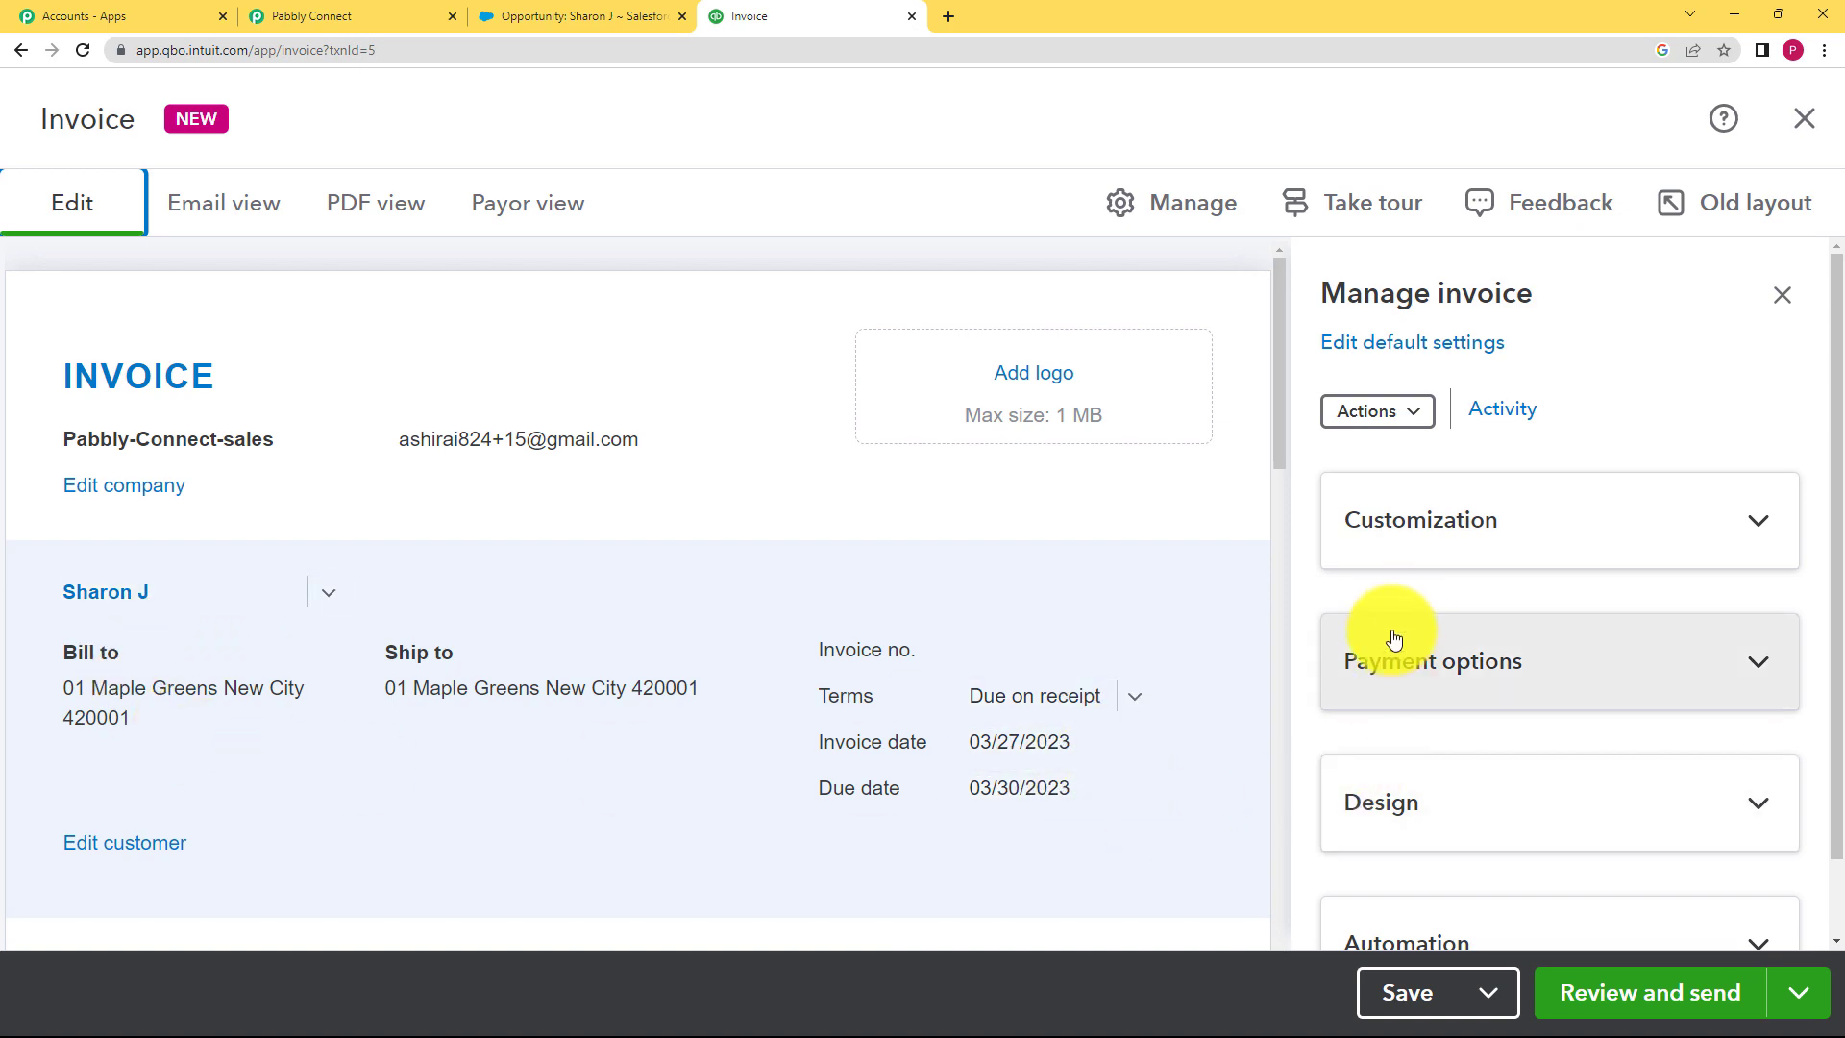
pyautogui.click(426, 9)
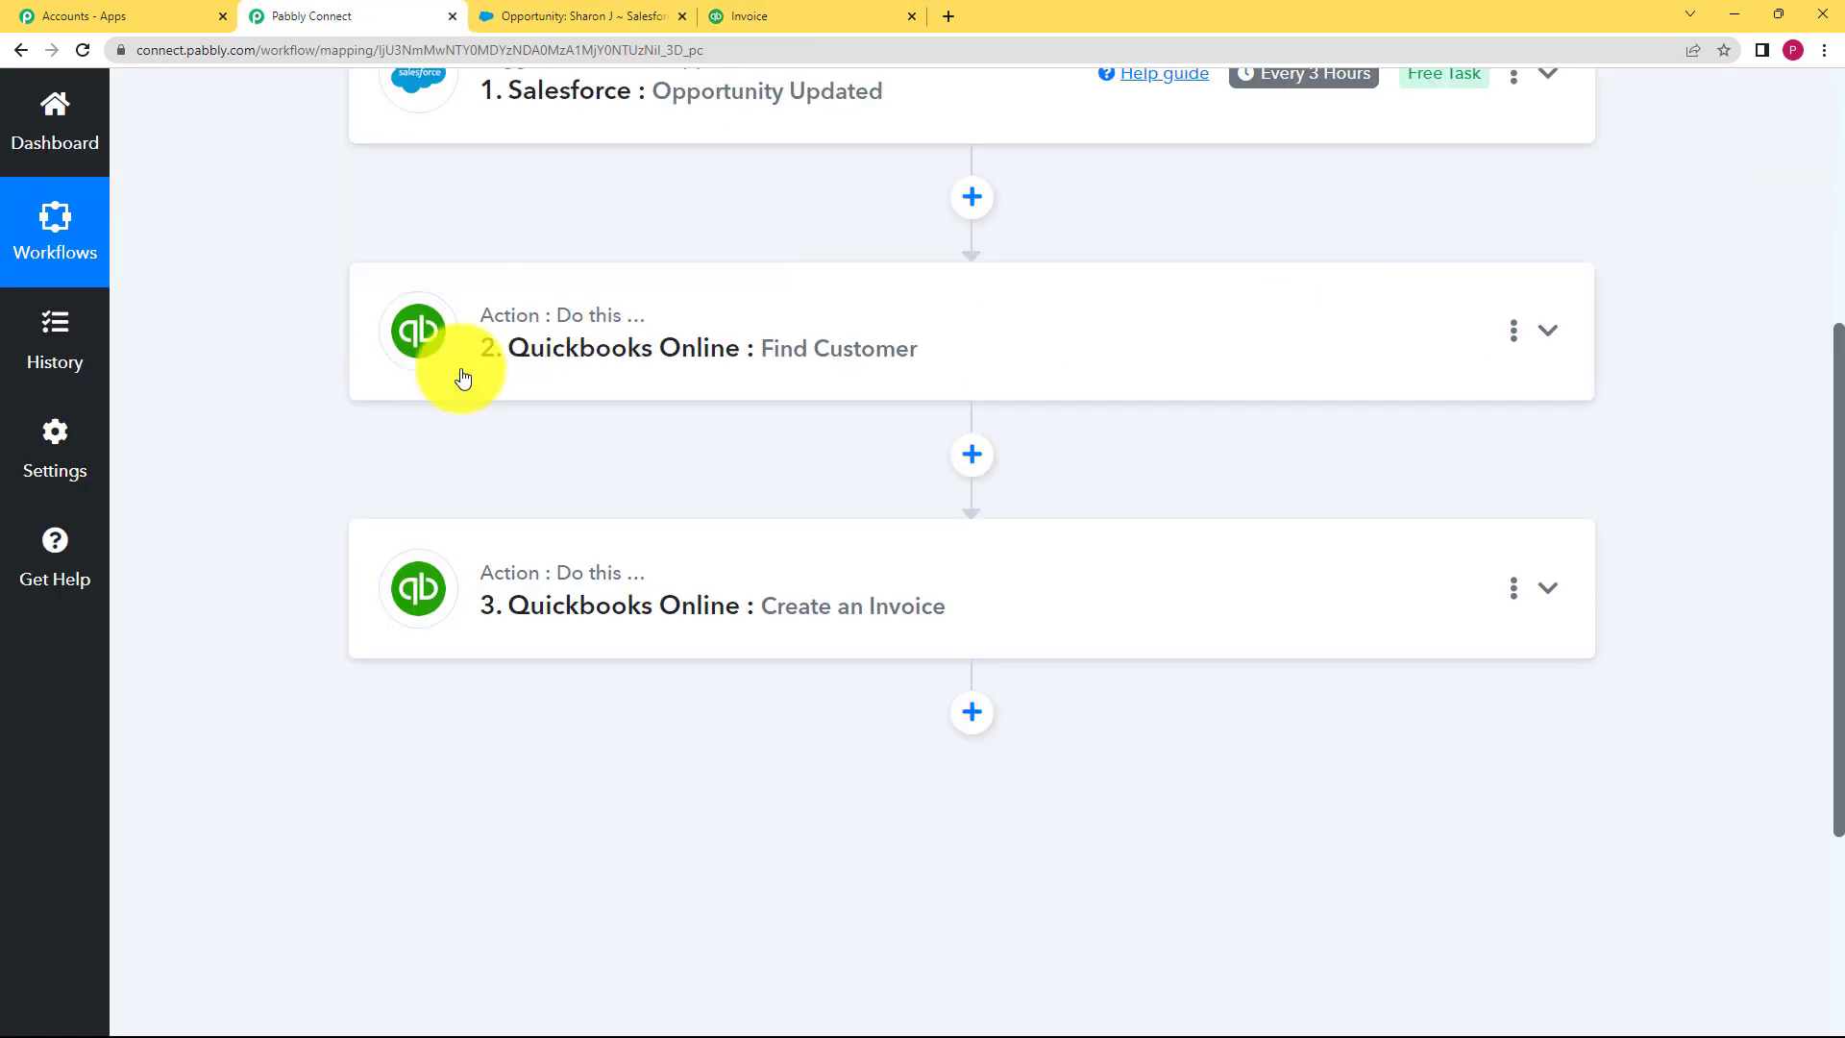
pyautogui.scroll(3, 285, 444)
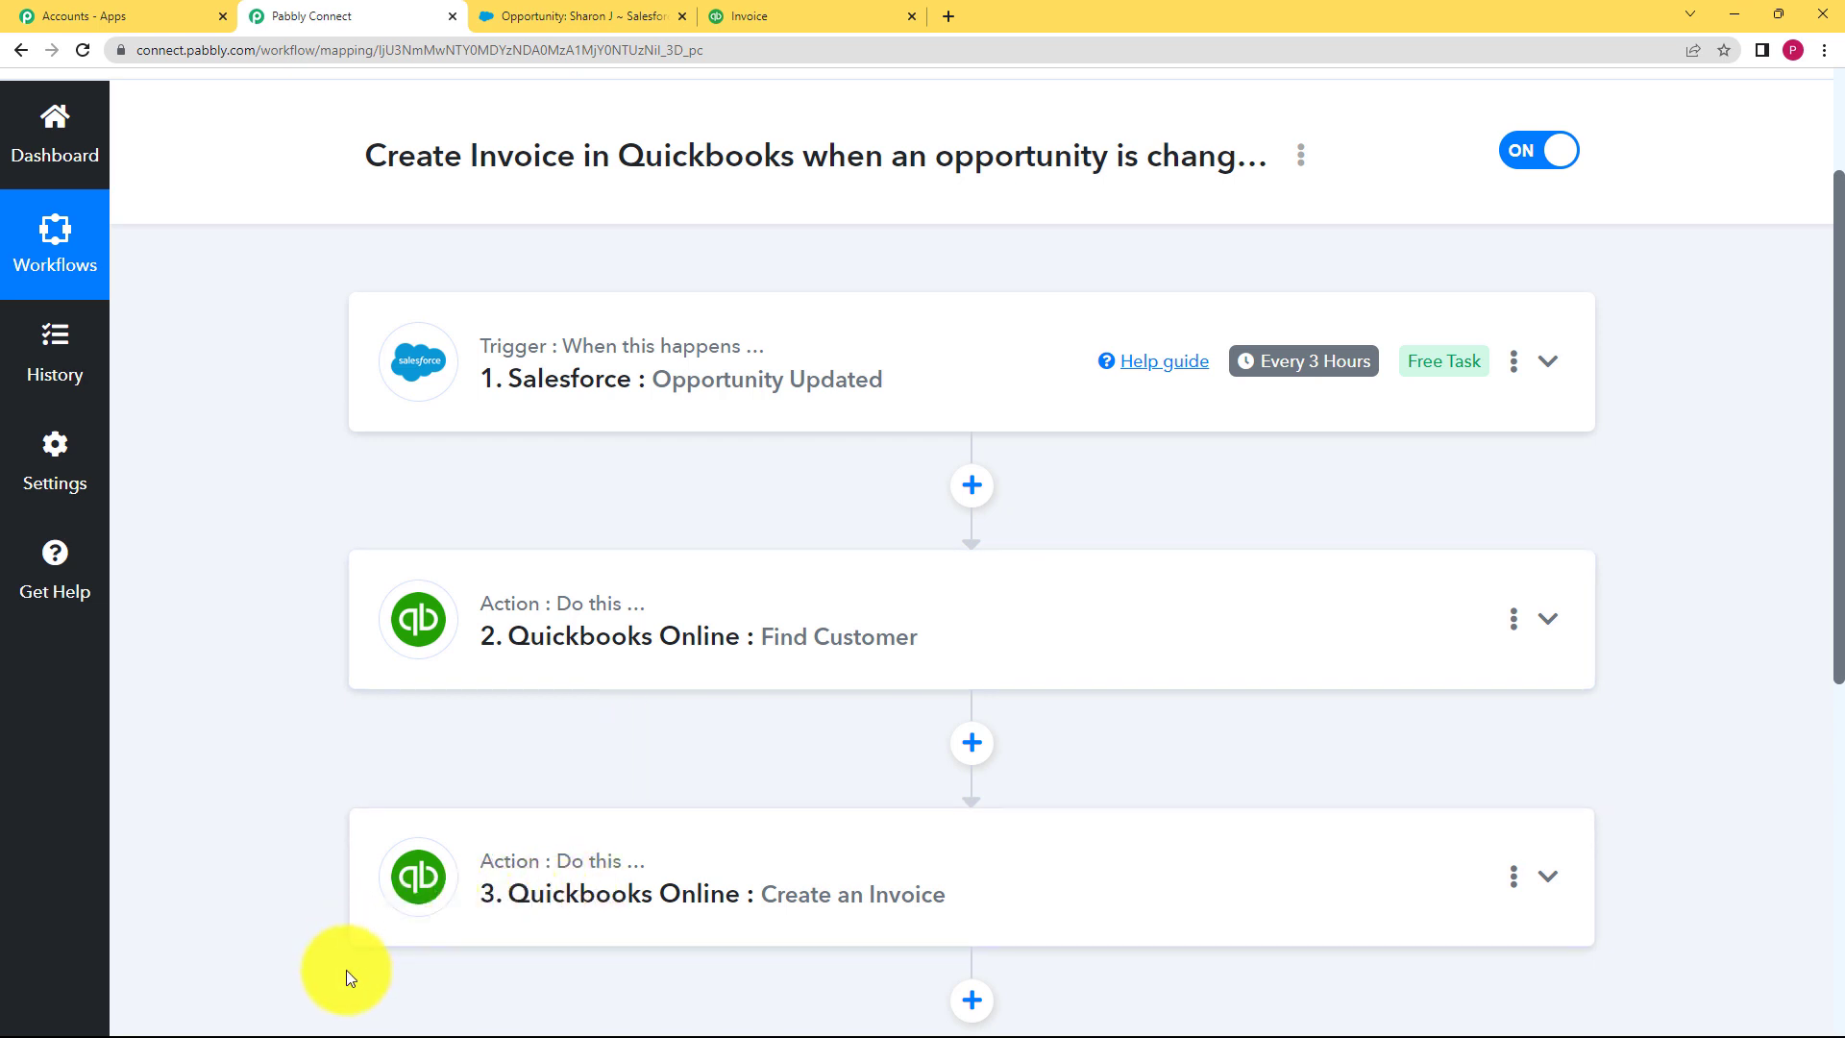
pyautogui.click(858, 10)
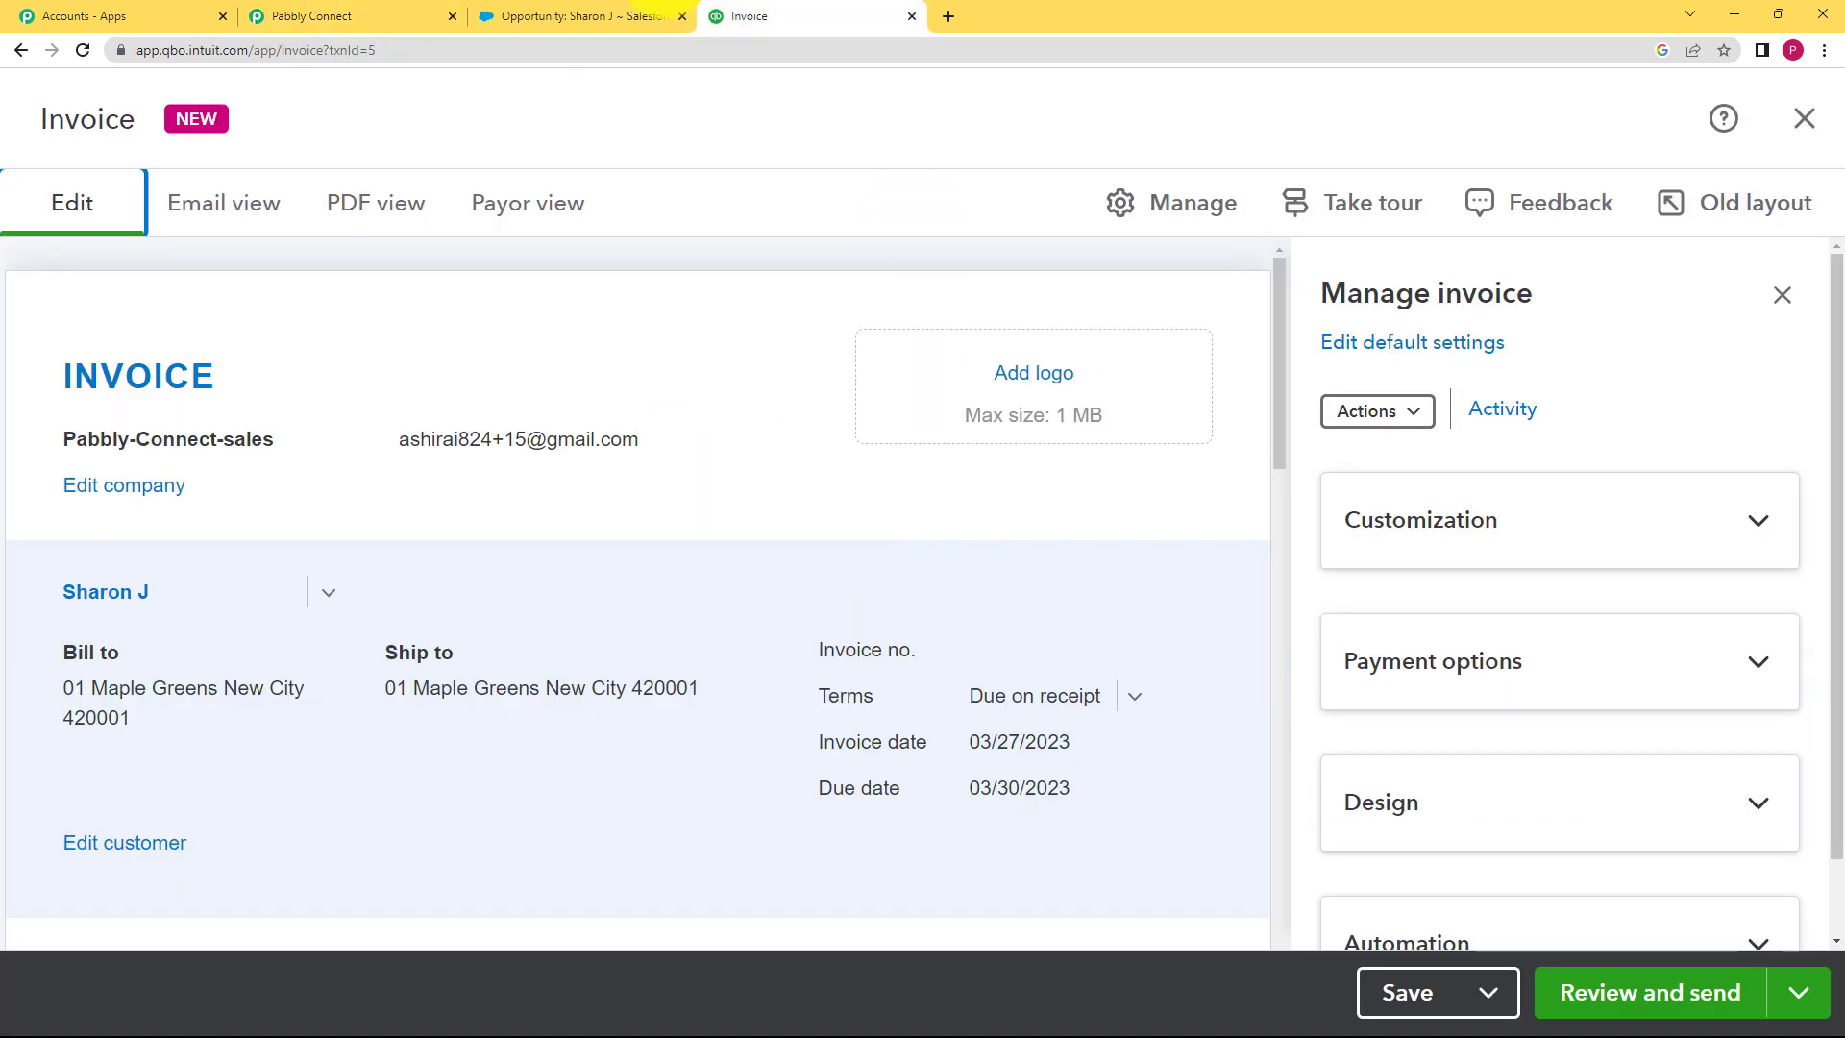
pyautogui.click(351, 11)
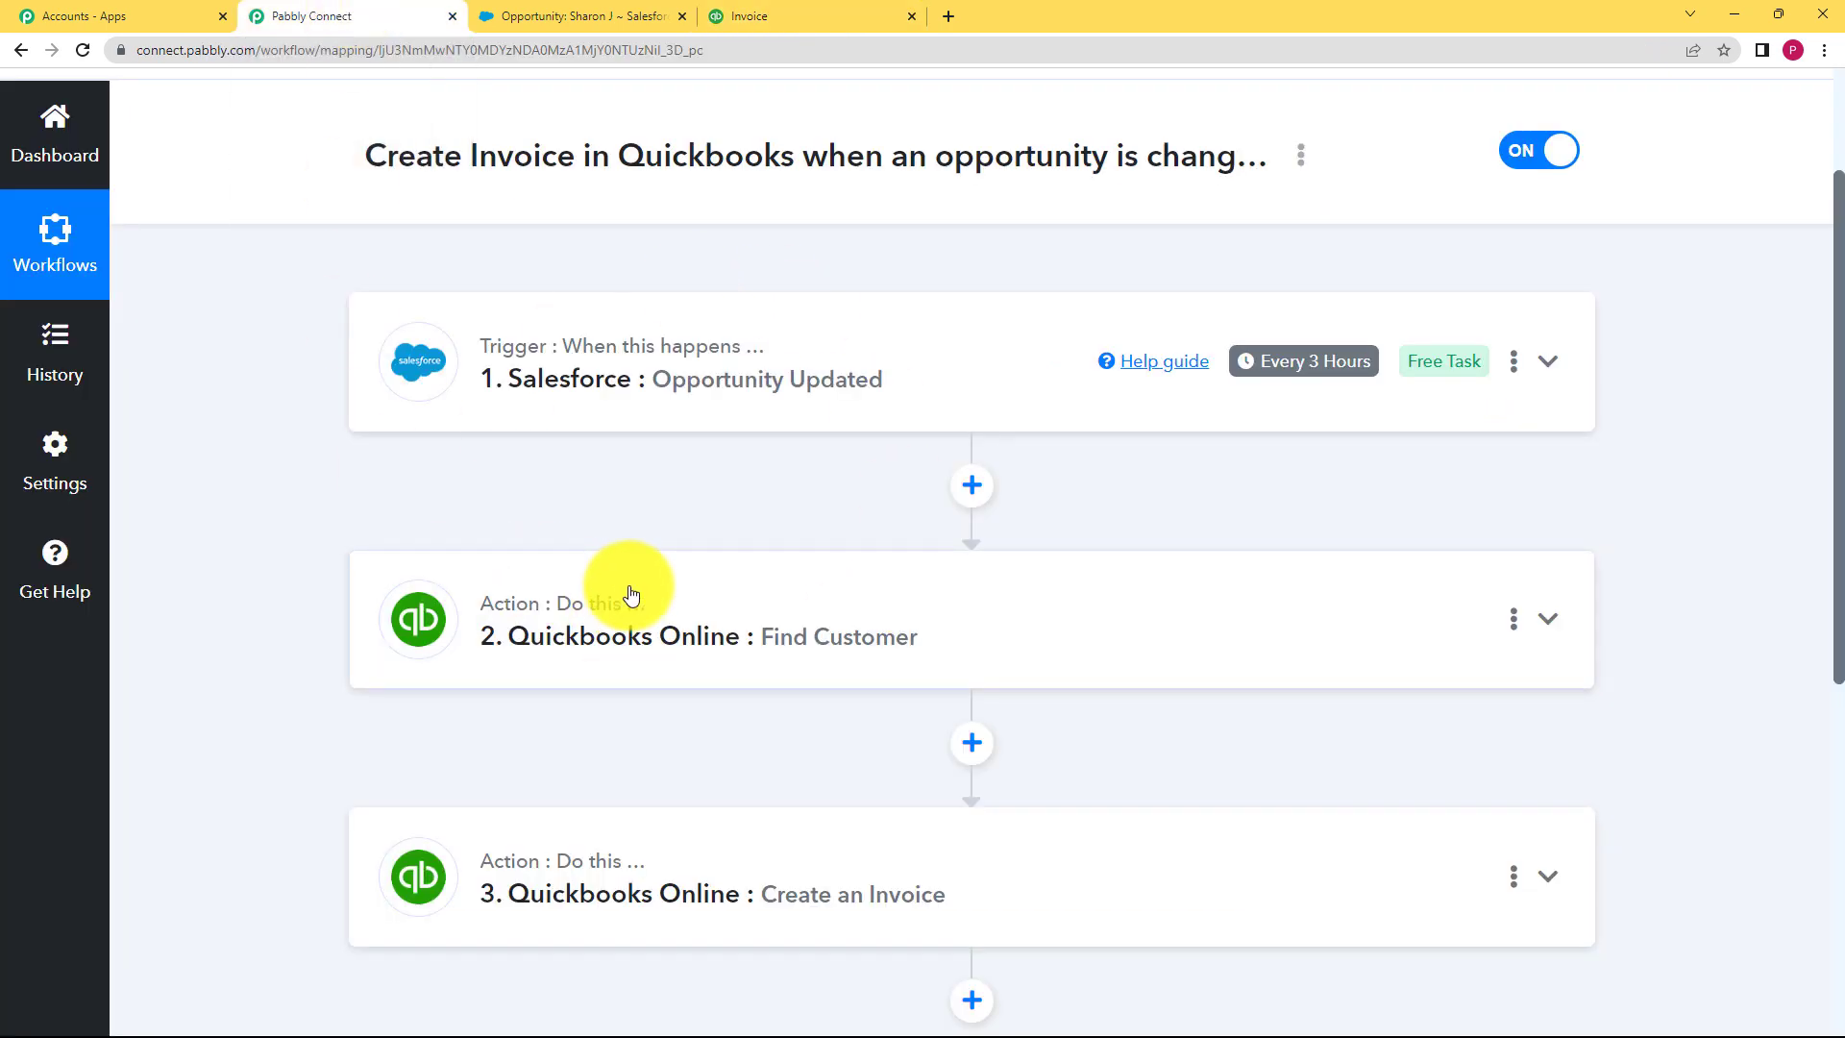